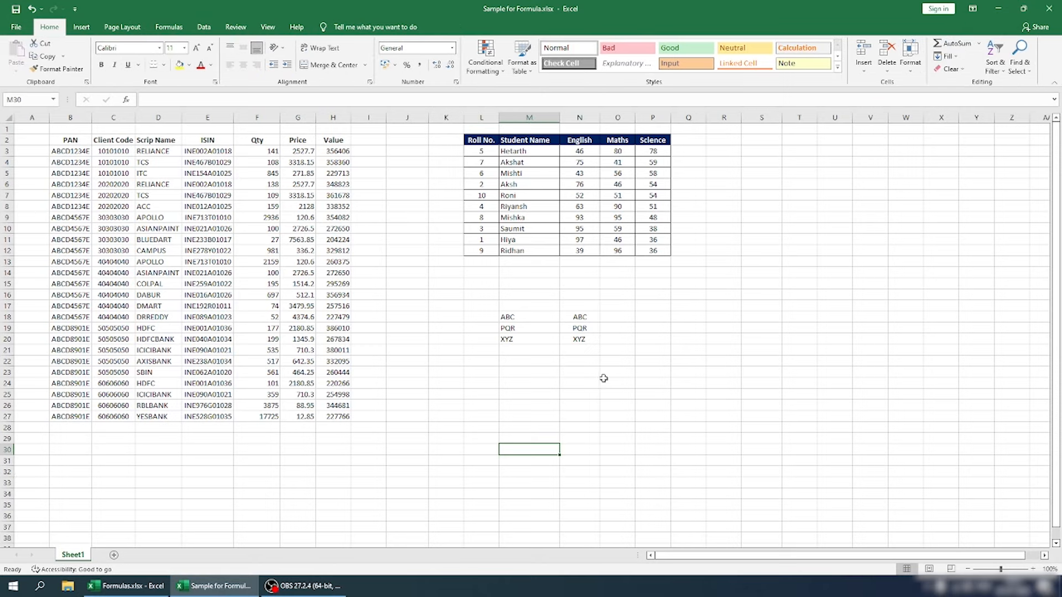
# - Enter an EXACT formula in O18 that compares the text in M18 with N18
pyautogui.moveTo(517, 318); pyautogui.dragTo(522, 341)
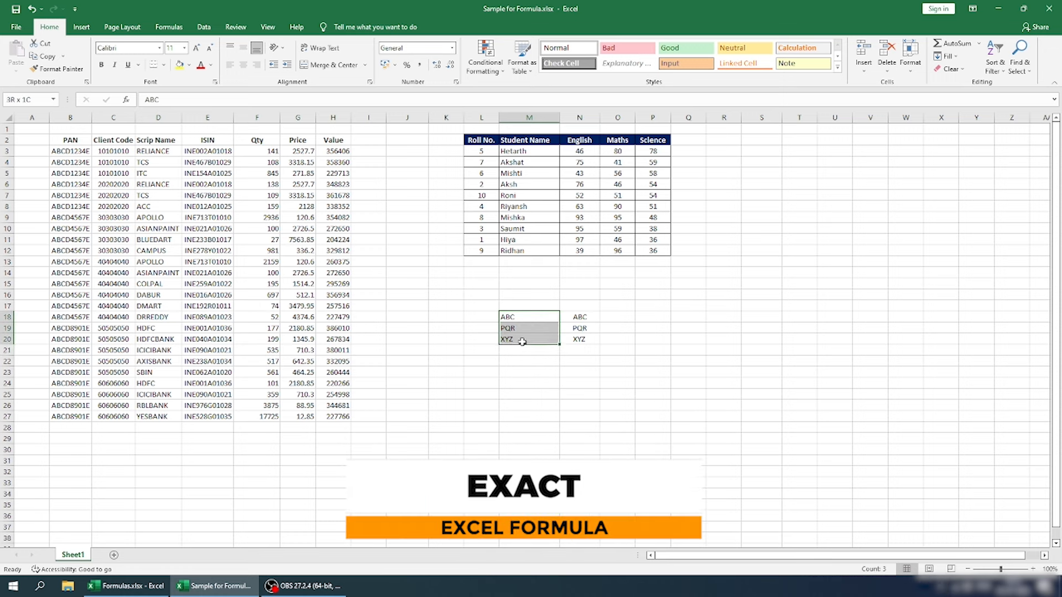
pyautogui.moveTo(586, 317); pyautogui.dragTo(593, 340)
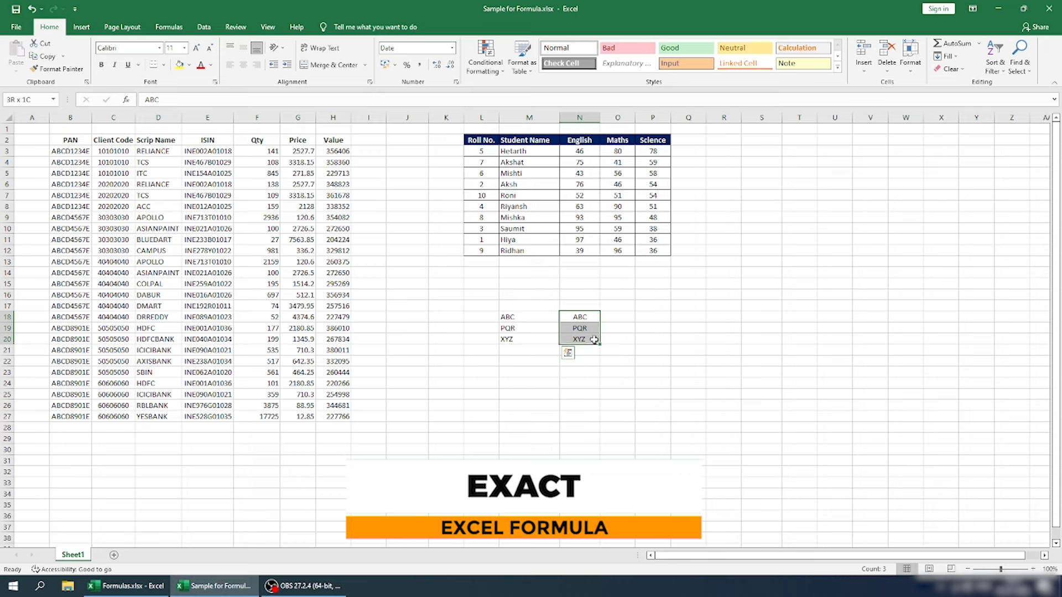
pyautogui.click(609, 319)
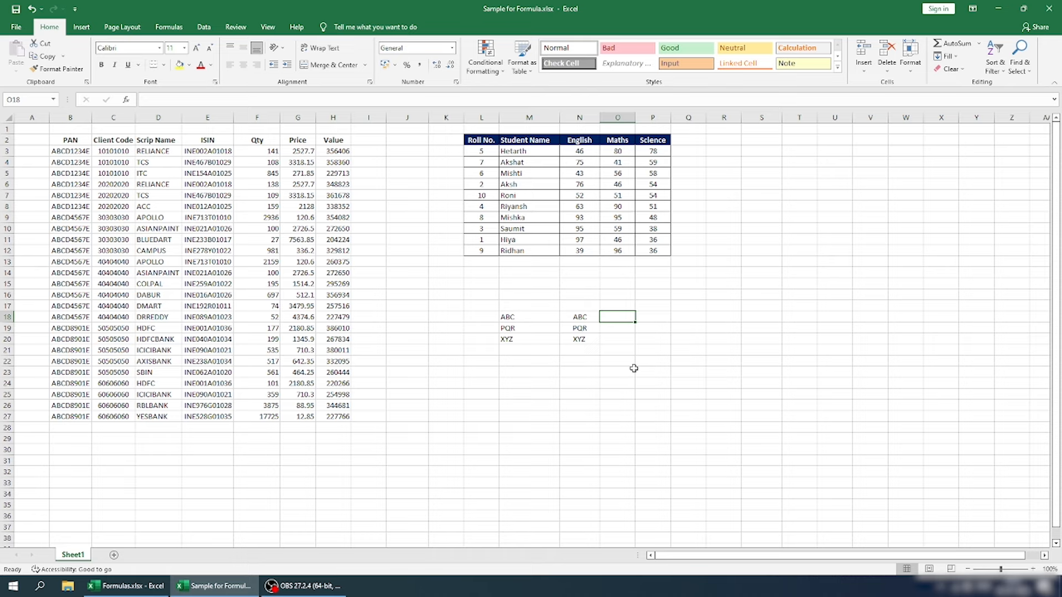
pyautogui.write('=')
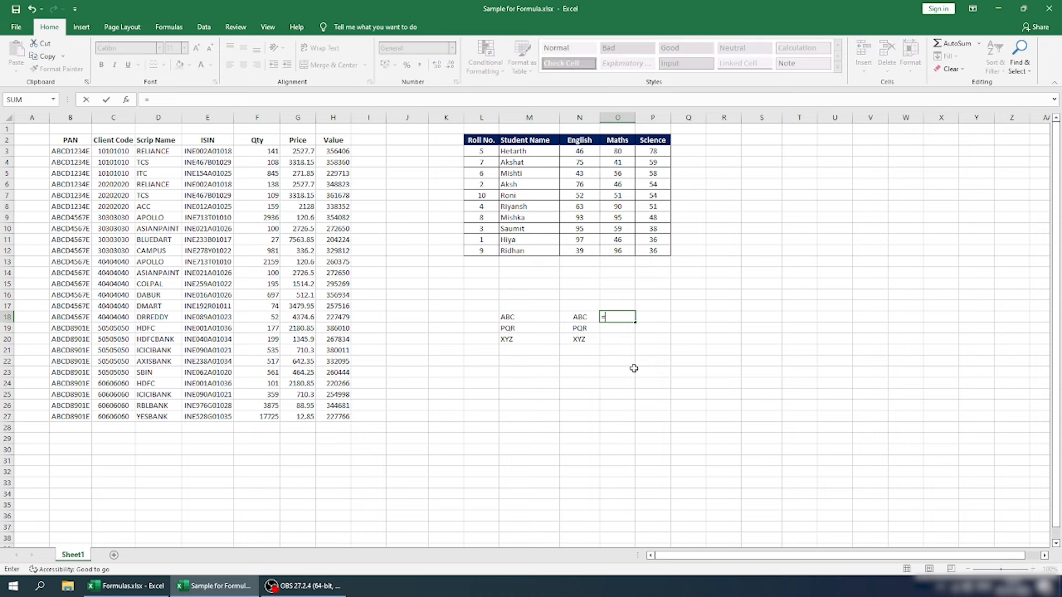
pyautogui.write('ex')
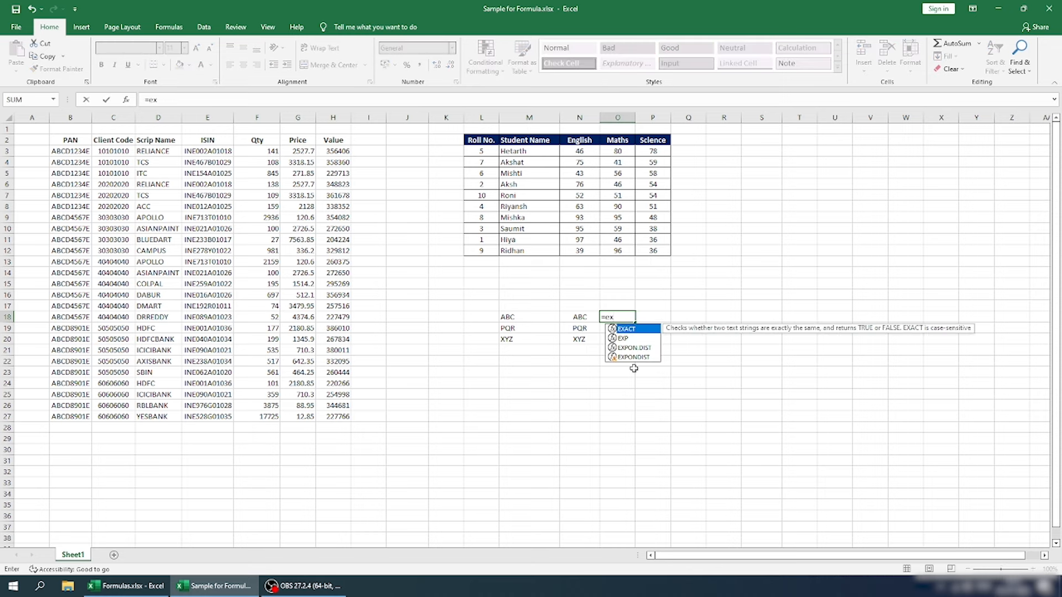
pyautogui.press('Tab')
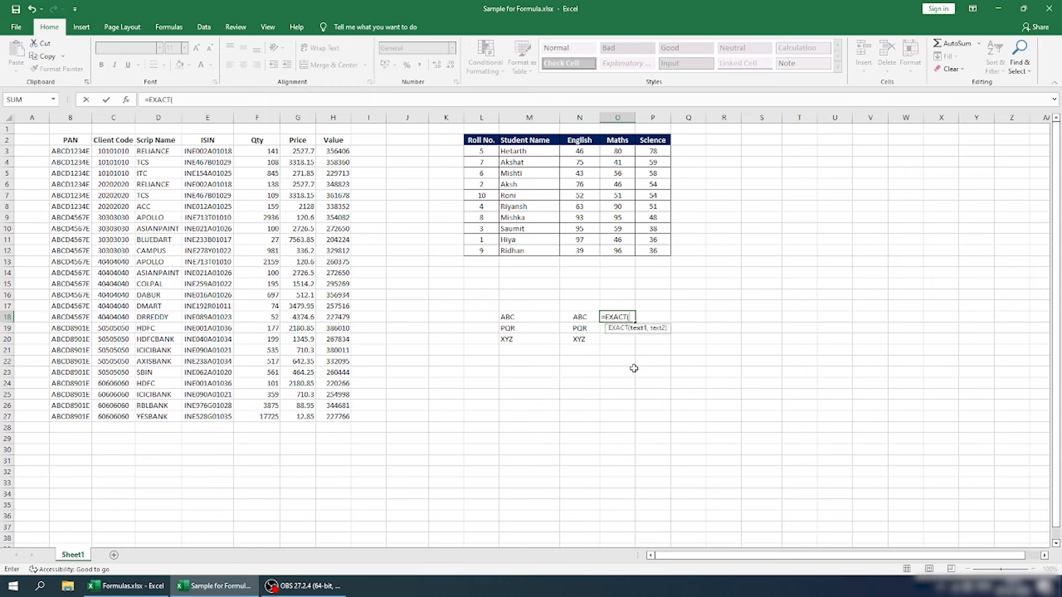
pyautogui.press('Left')
pyautogui.press('Left')
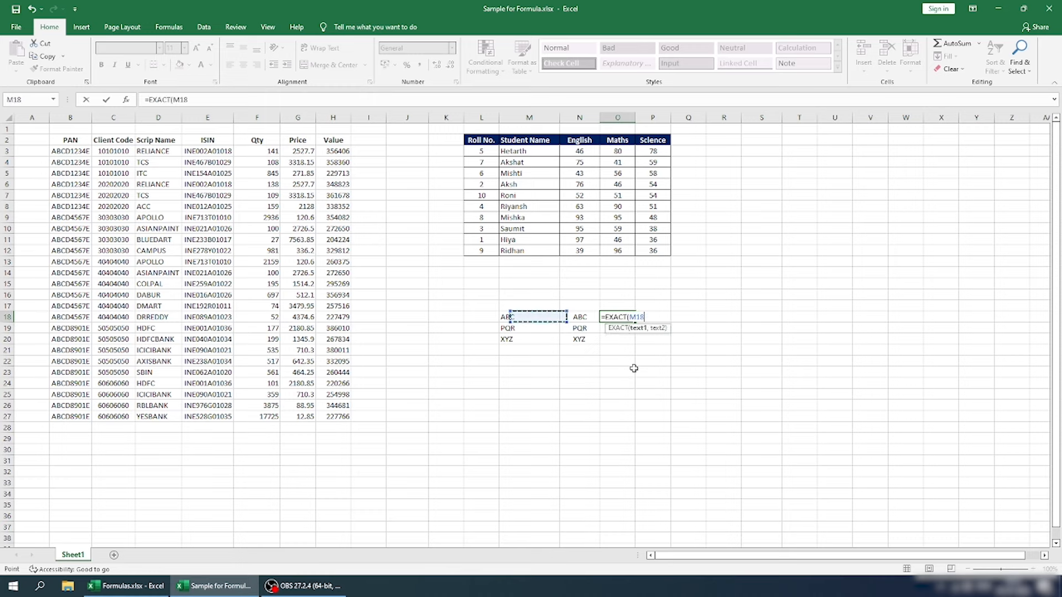
pyautogui.write(',')
pyautogui.press('Left')
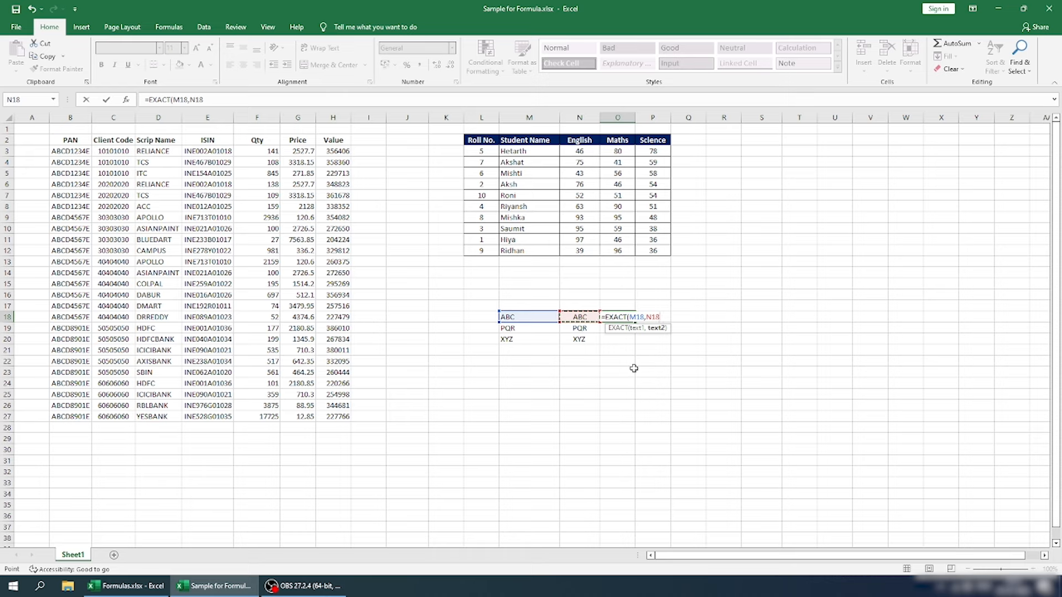
pyautogui.press('Return')
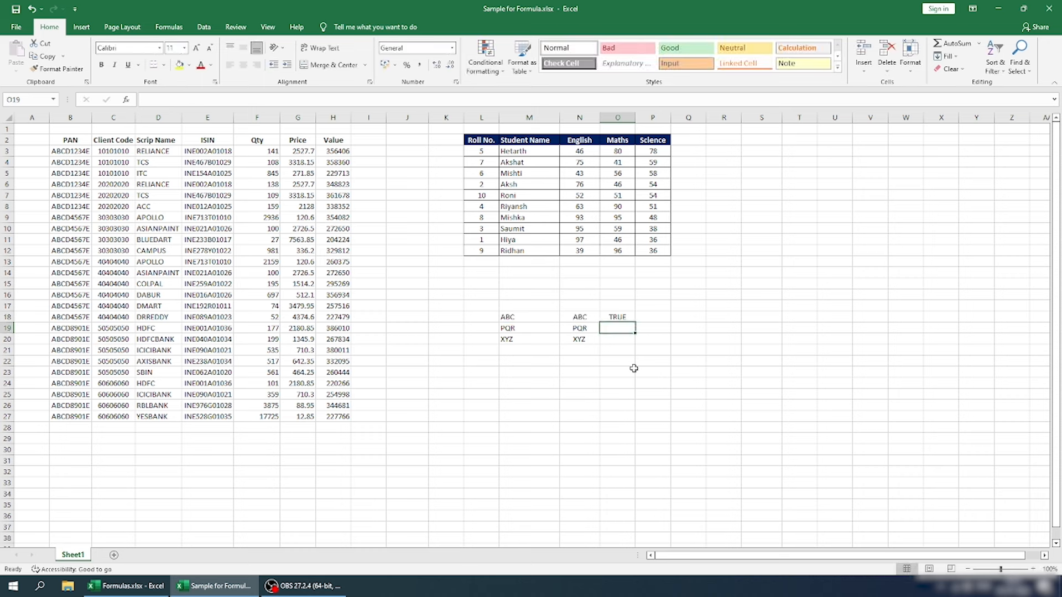
# - Copy the EXACT formula from O18 down through O20
pyautogui.press('Up')
pyautogui.hotkey('ctrl', 'c')
pyautogui.hotkey('shift', 'Down')
pyautogui.hotkey('shift', 'Down')
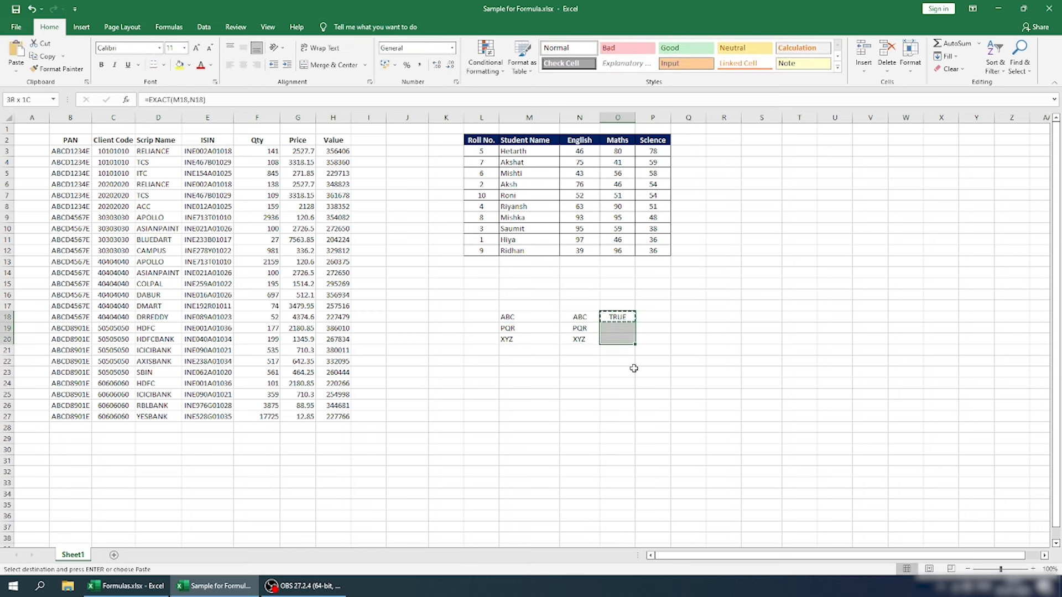
pyautogui.press('Return')
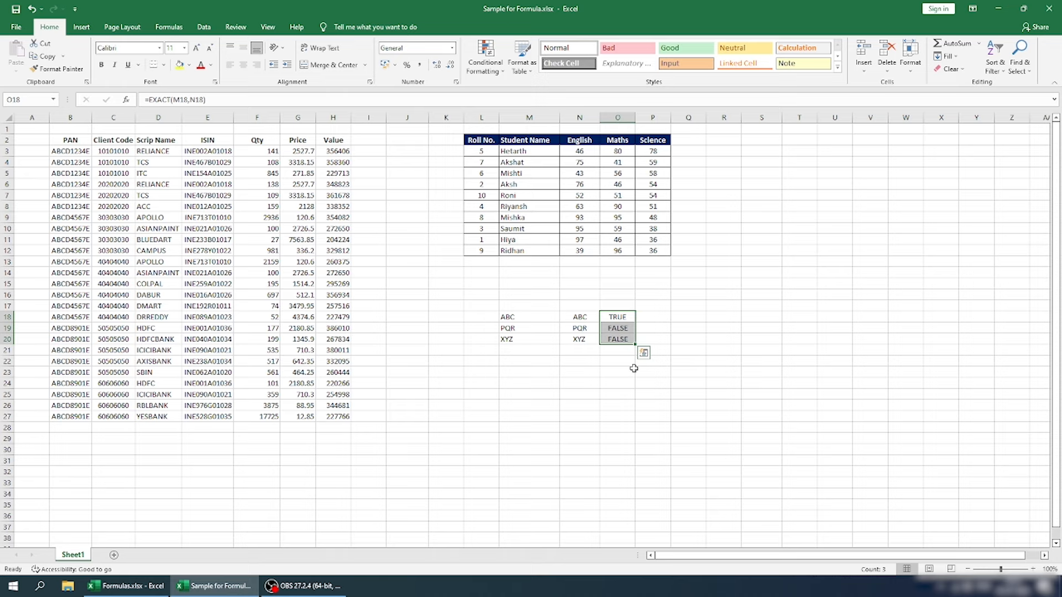
# - Examine the compared text in rows 18 and 19, checking M19 and N19 for extra spaces
pyautogui.click(541, 318)
pyautogui.click(581, 315)
pyautogui.click(607, 319)
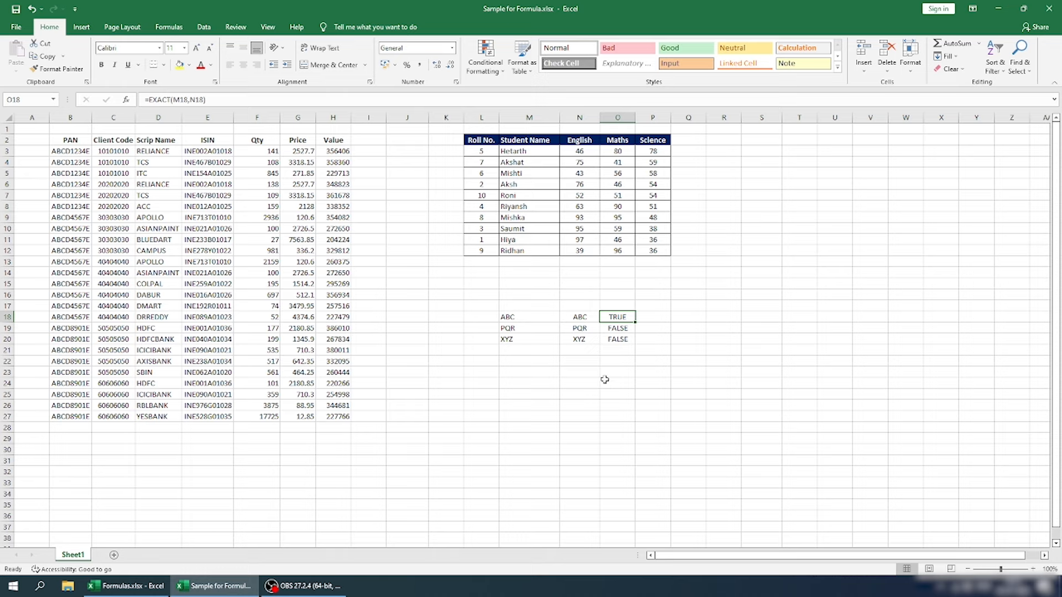
pyautogui.click(530, 329)
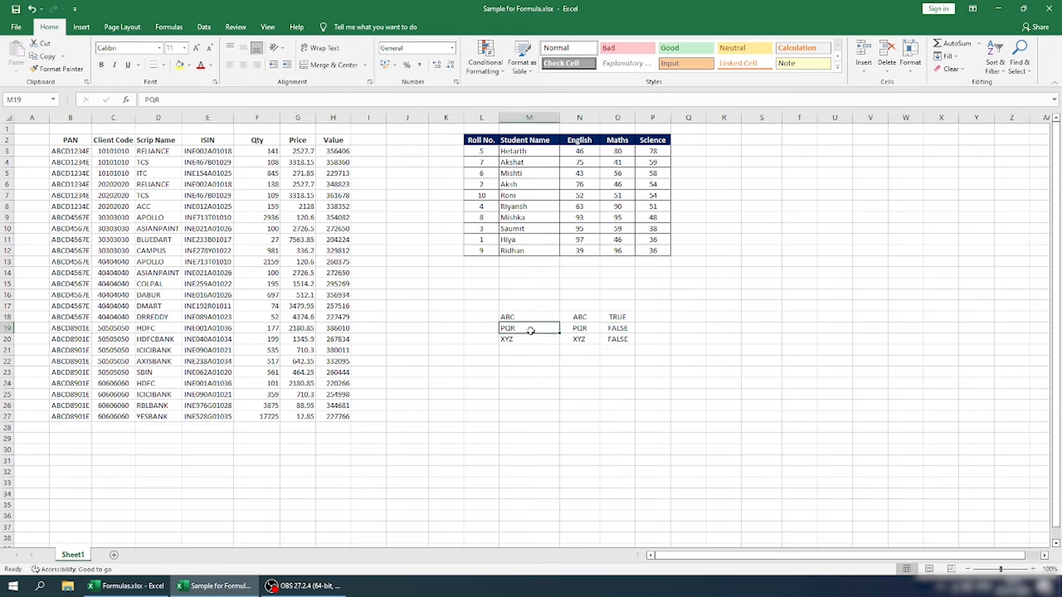
pyautogui.click(569, 327)
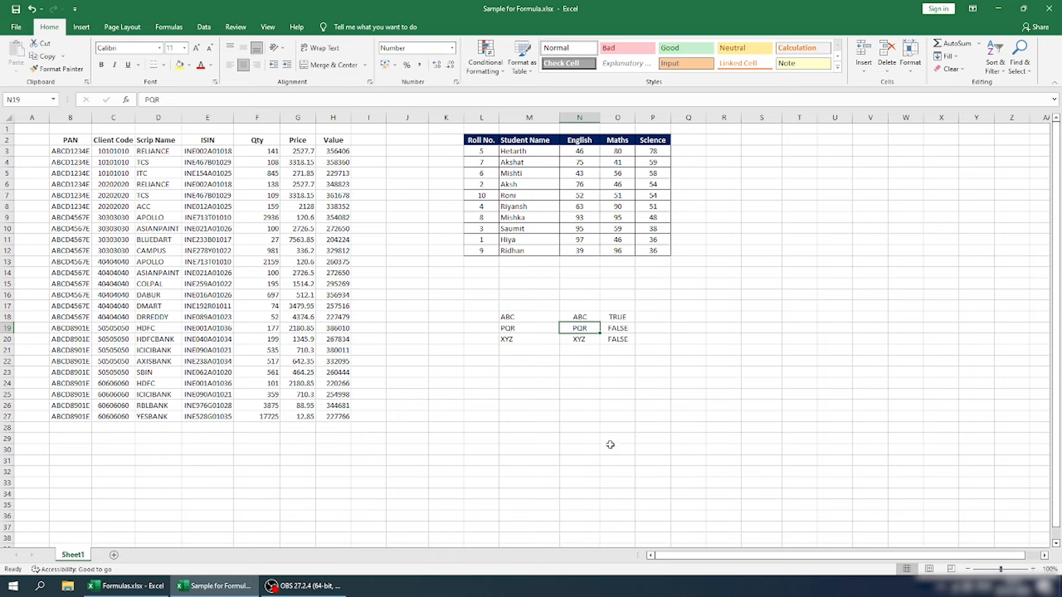
pyautogui.doubleClick(538, 327)
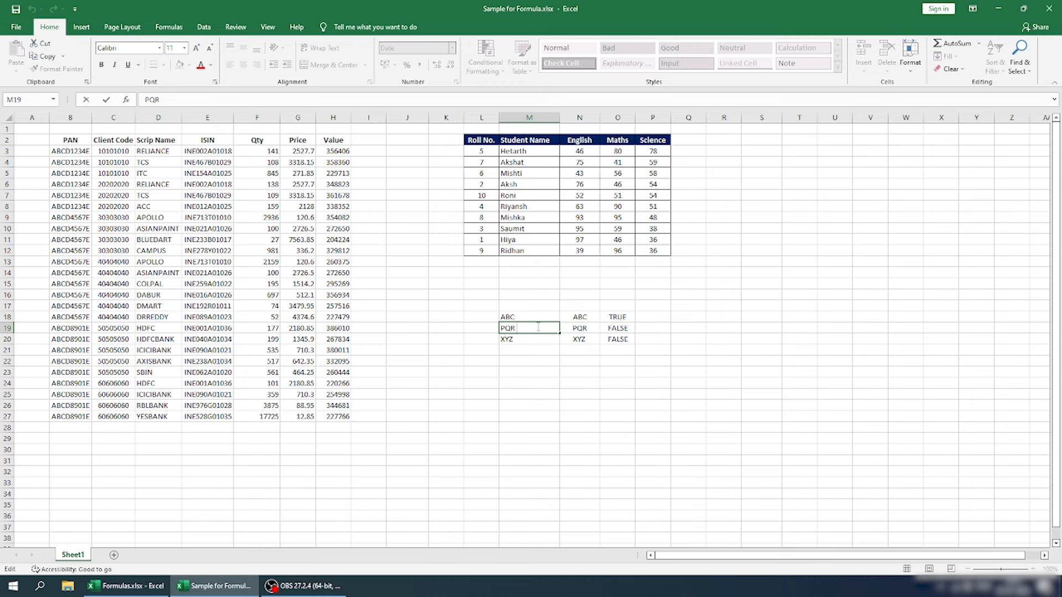
pyautogui.click(578, 328)
pyautogui.press('F2')
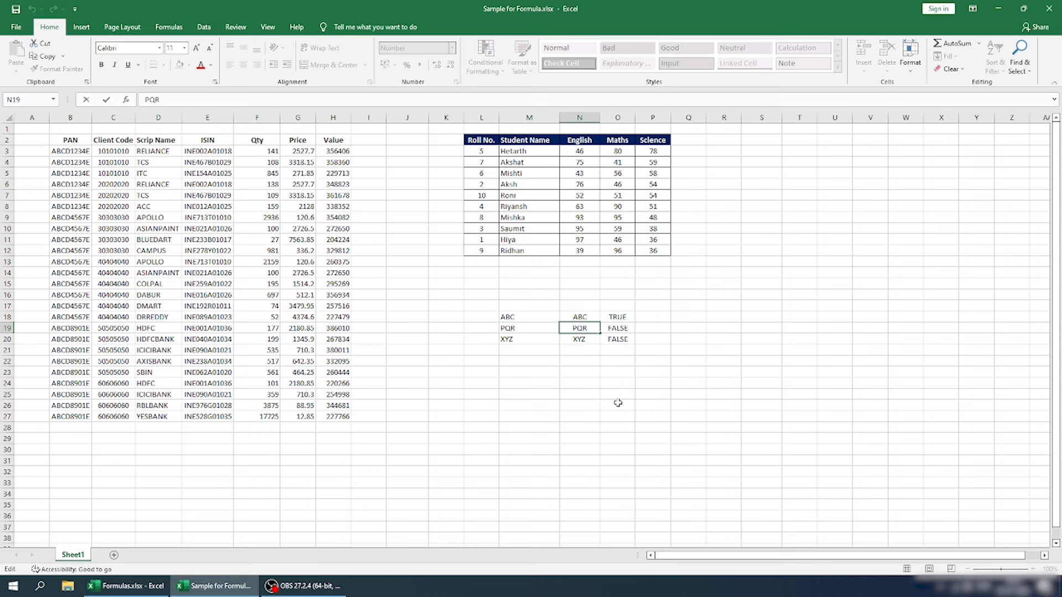
pyautogui.click(530, 329)
pyautogui.press('F2')
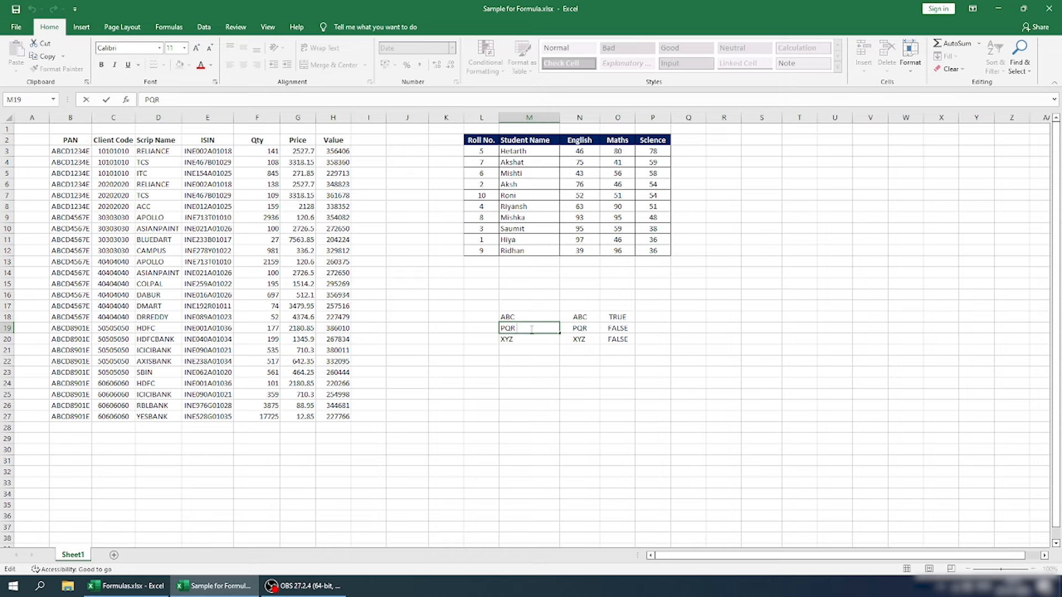
# - Inspect the XYZ entries in M20 and N20 for trailing spaces
pyautogui.click(590, 339)
pyautogui.doubleClick(591, 339)
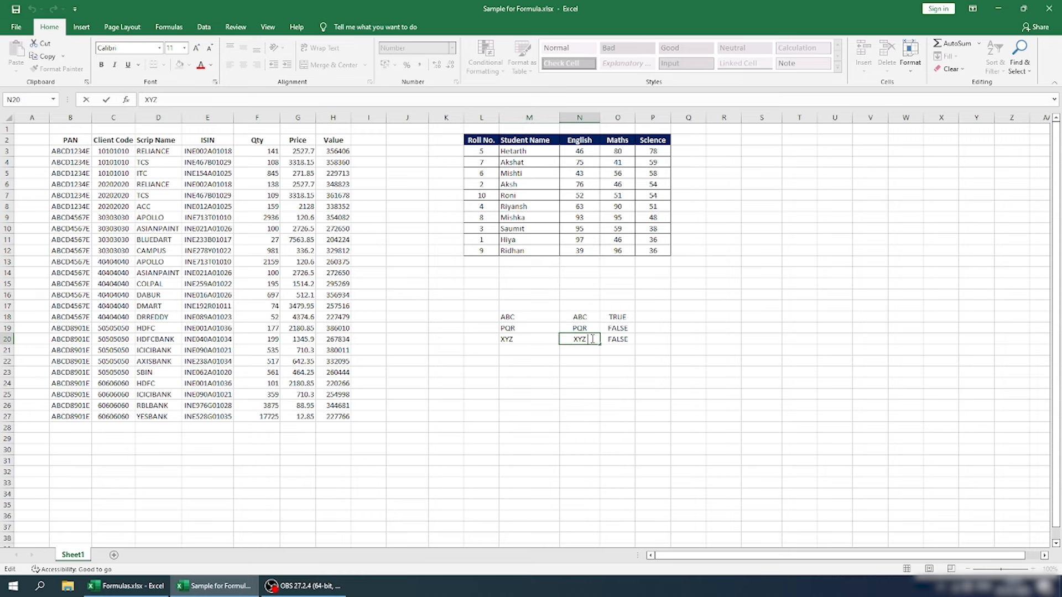
pyautogui.doubleClick(534, 338)
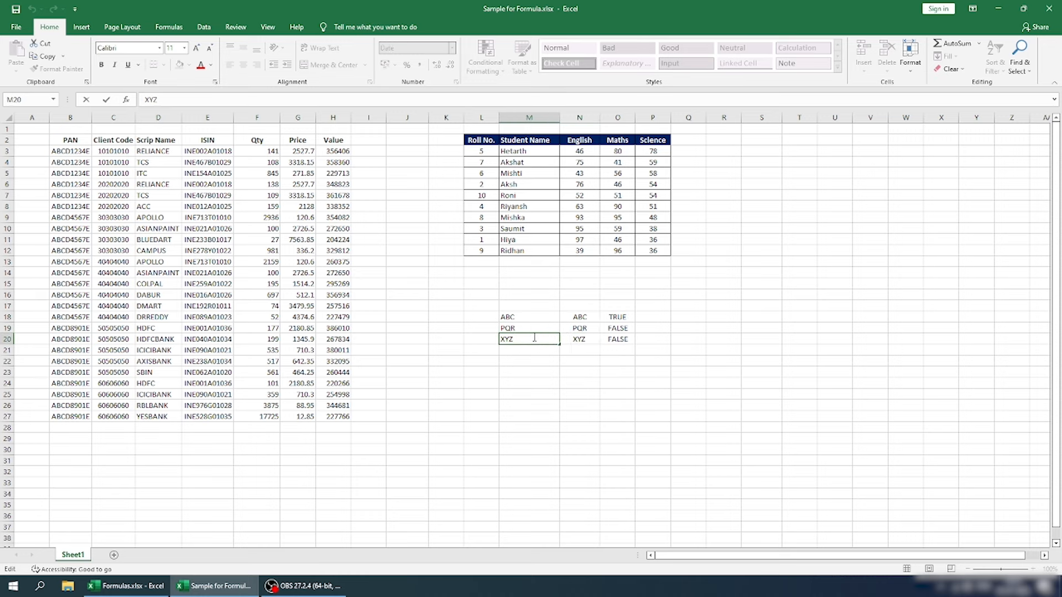
pyautogui.doubleClick(595, 339)
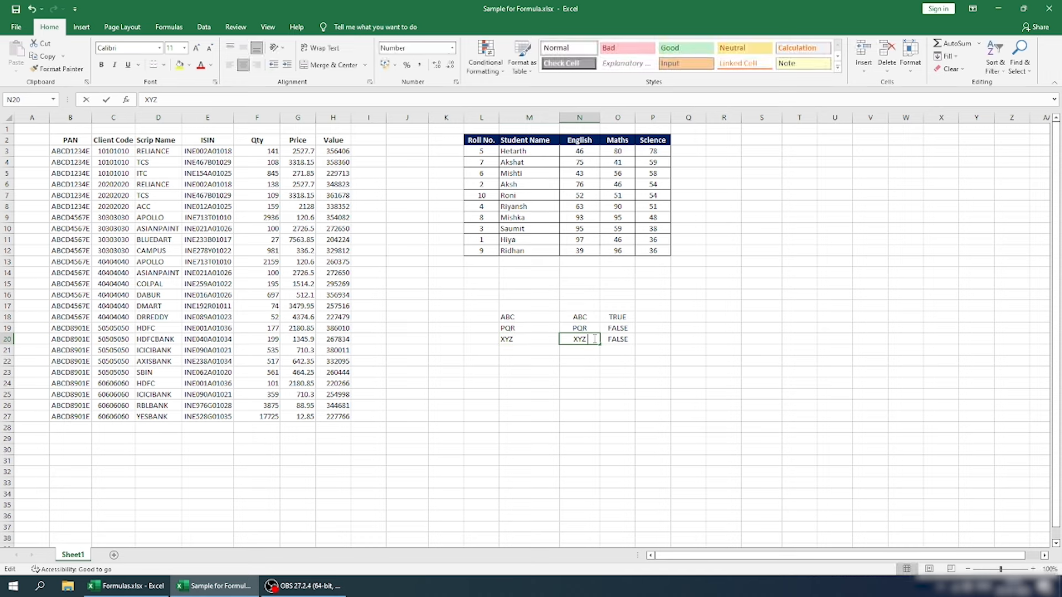
pyautogui.click(587, 370)
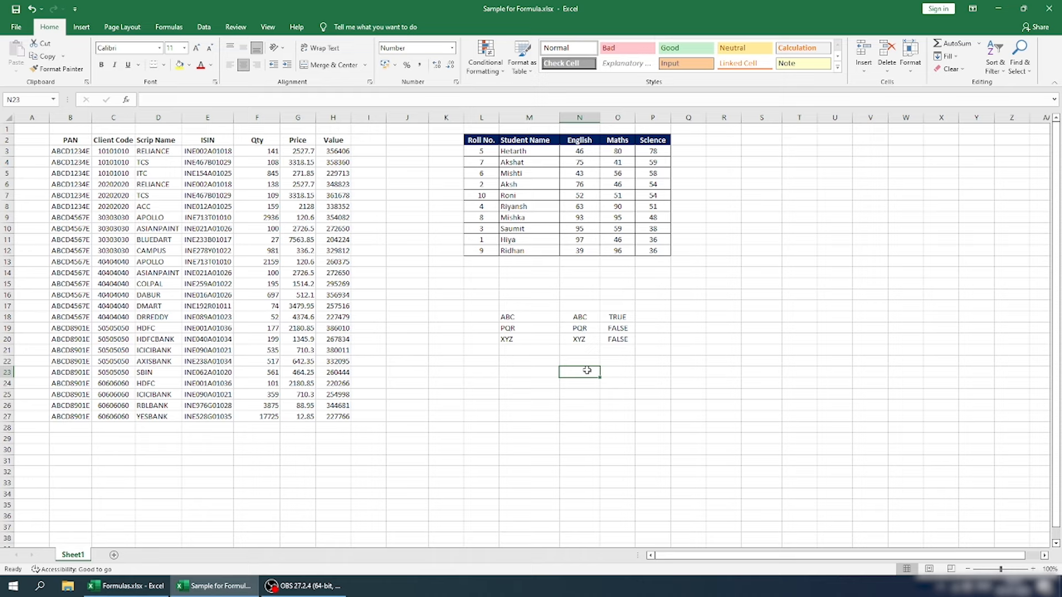
# - Try removing the trailing space after PQR in M19, and undo the edit
pyautogui.doubleClick(520, 328)
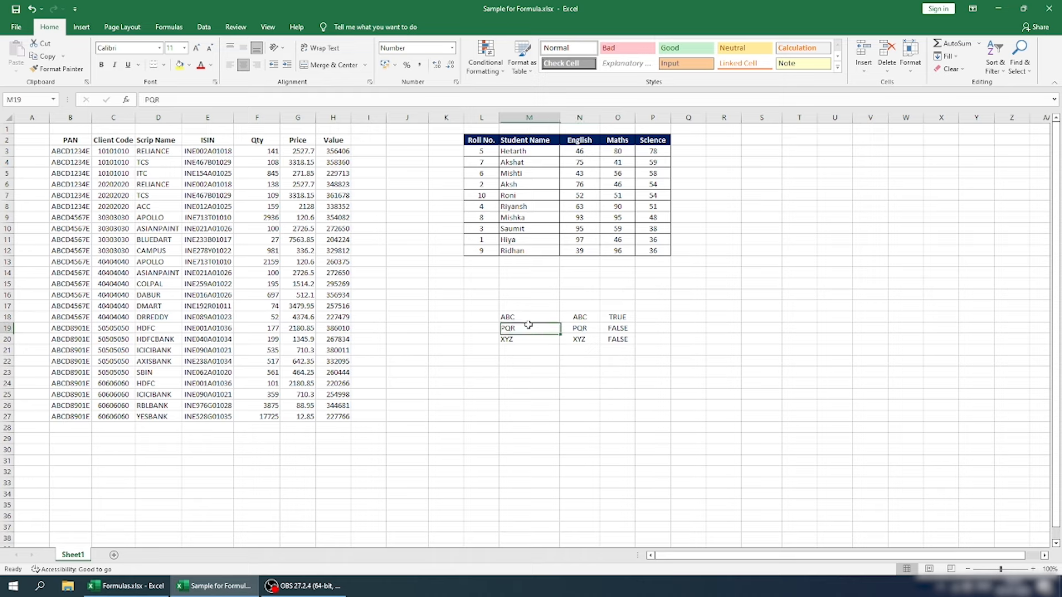
pyautogui.press('BackSpace')
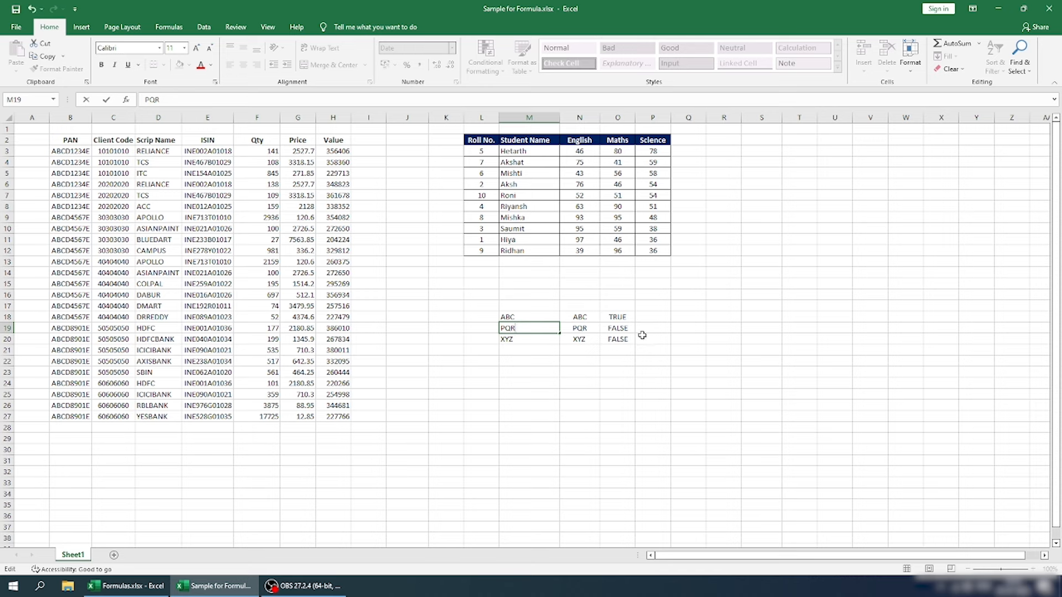
pyautogui.press('Return')
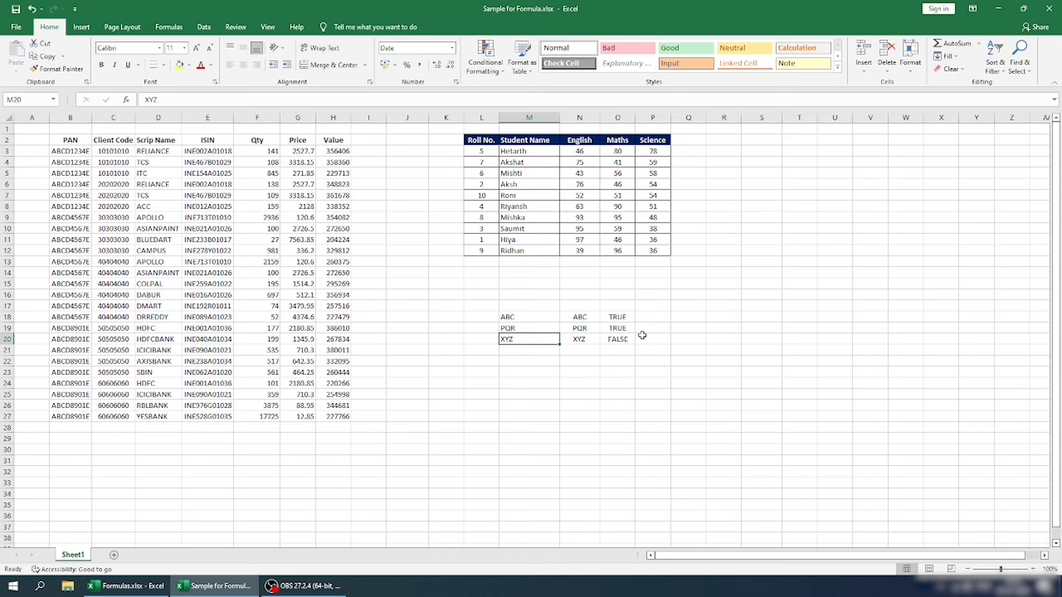
pyautogui.hotkey('ctrl', 'z')
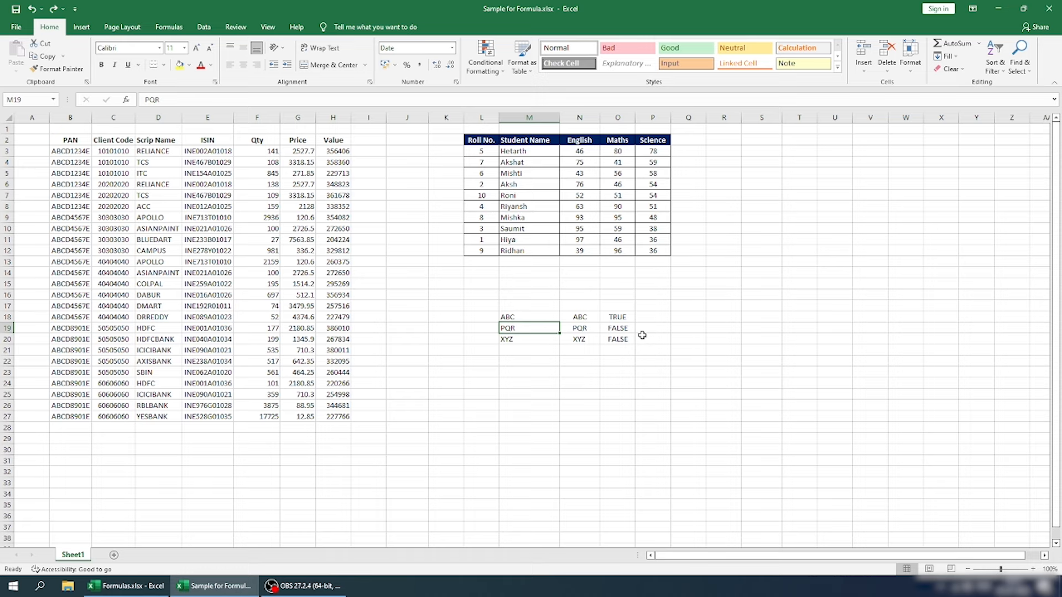
# - Clear the EXACT comparison formulas from O18:O21
pyautogui.moveTo(604, 318); pyautogui.dragTo(610, 344)
pyautogui.press('Delete')
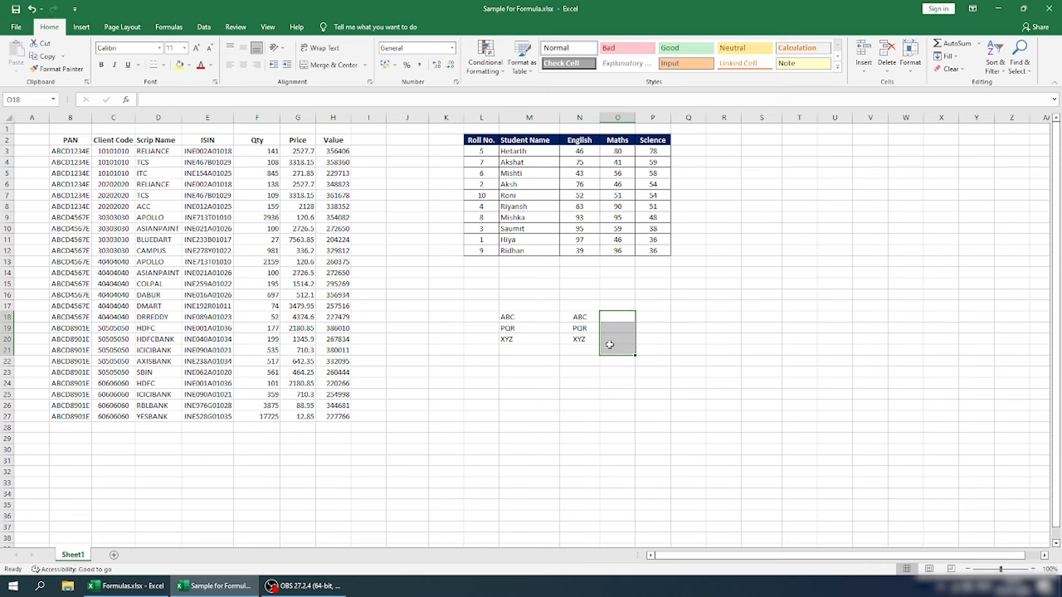
pyautogui.press('Right')
pyautogui.press('Left')
pyautogui.write('=')
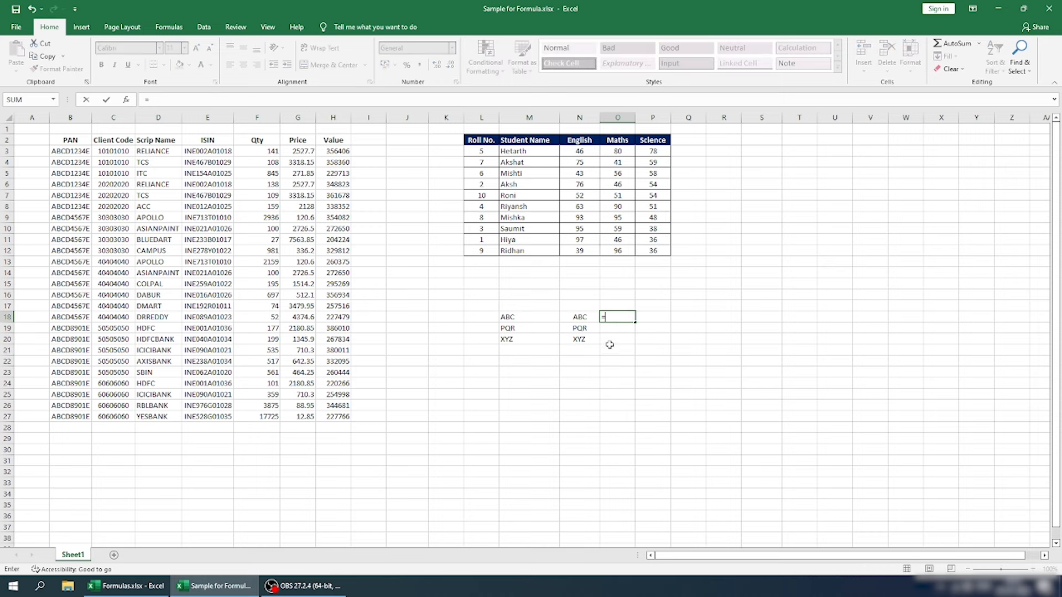
pyautogui.press('Escape')
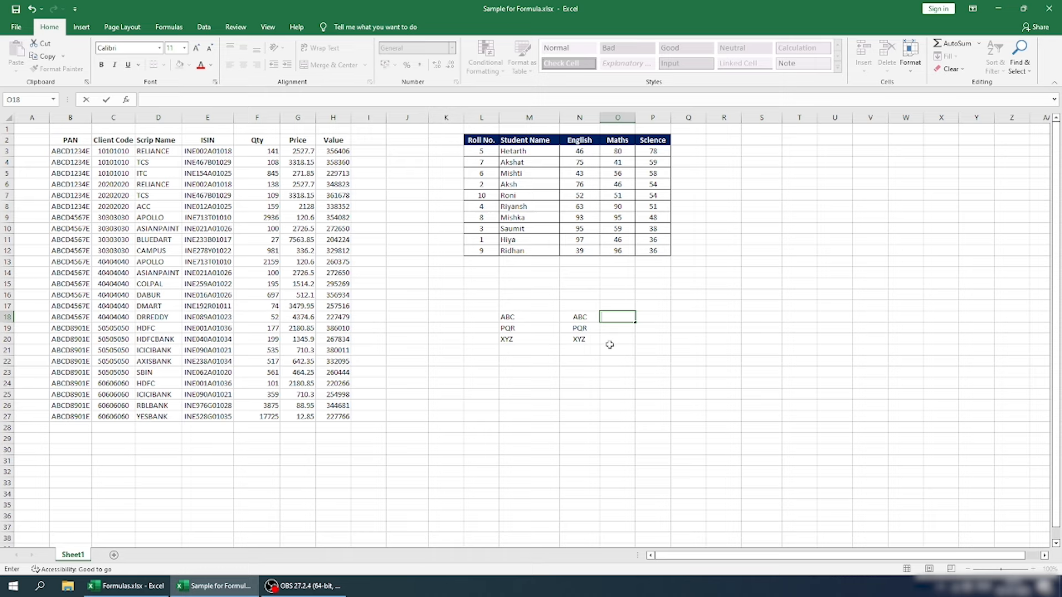
# - Enter =TRIM(M18) in O18 to strip extra spaces from the ABC text
pyautogui.write('=tr')
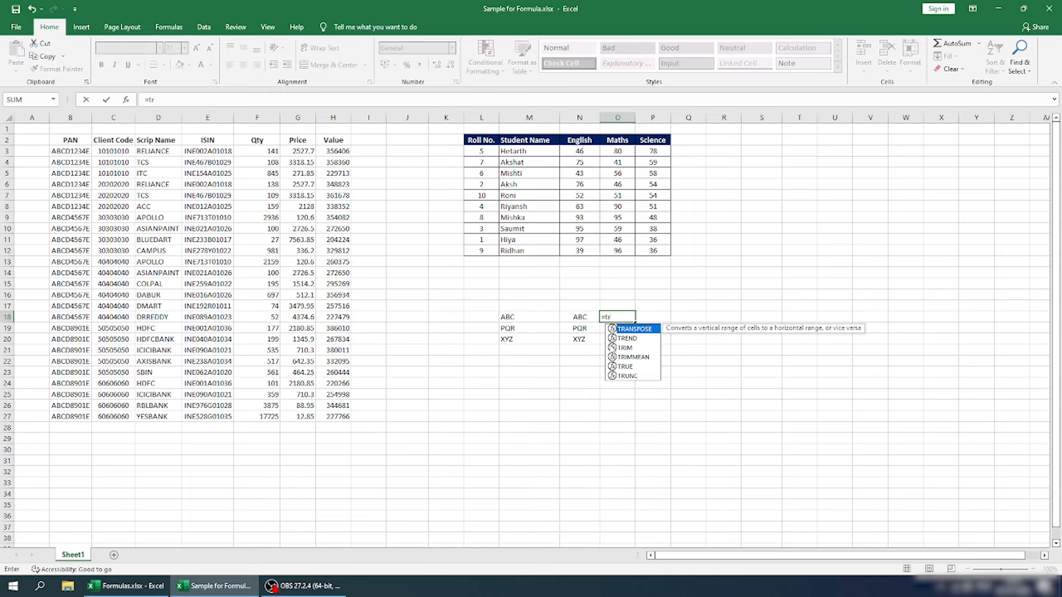
pyautogui.write('im')
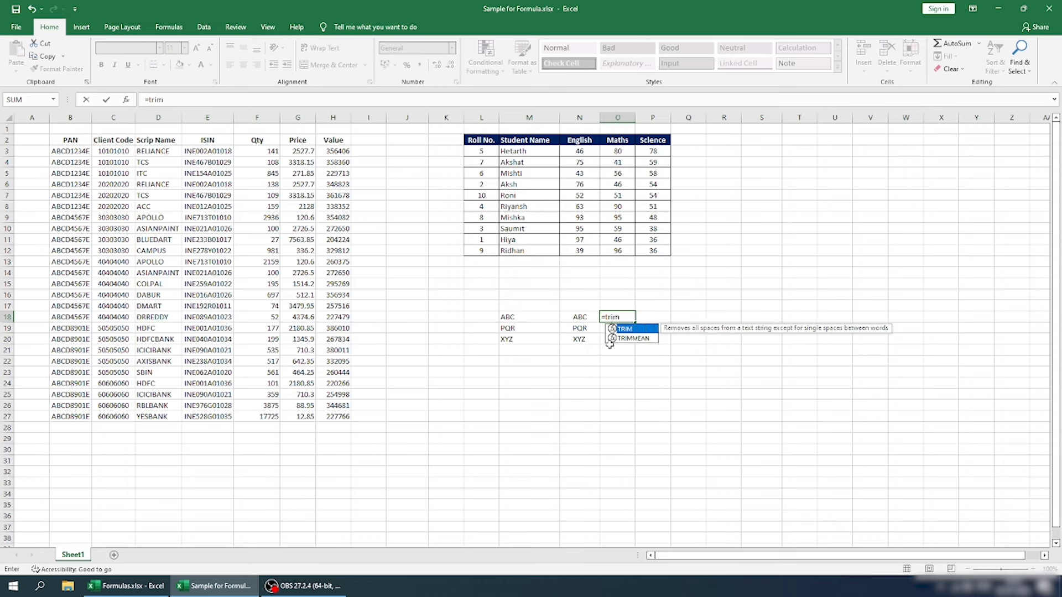
pyautogui.press('Tab')
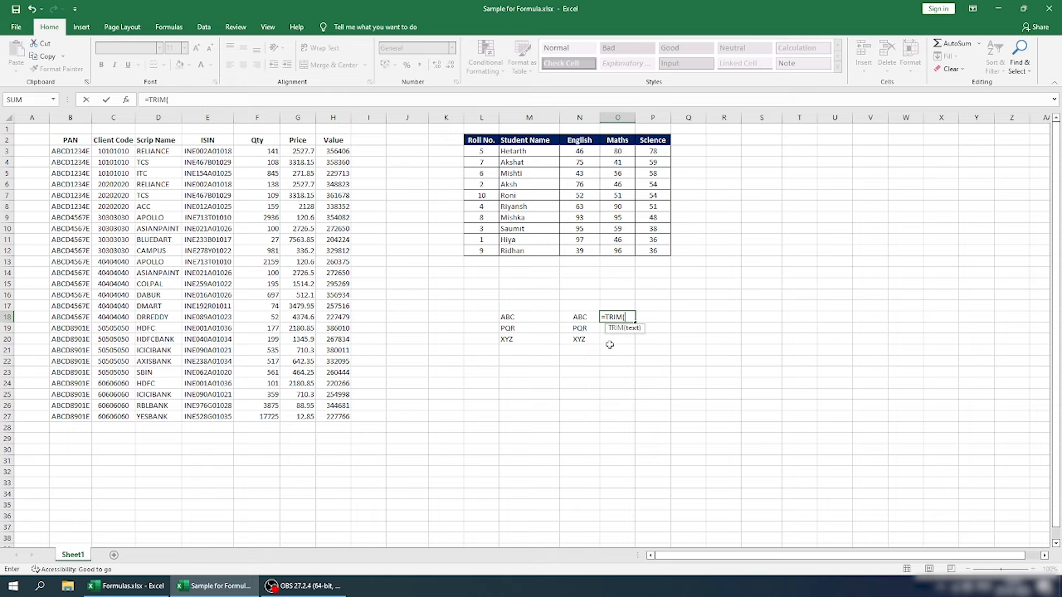
pyautogui.press('Left')
pyautogui.press('Left')
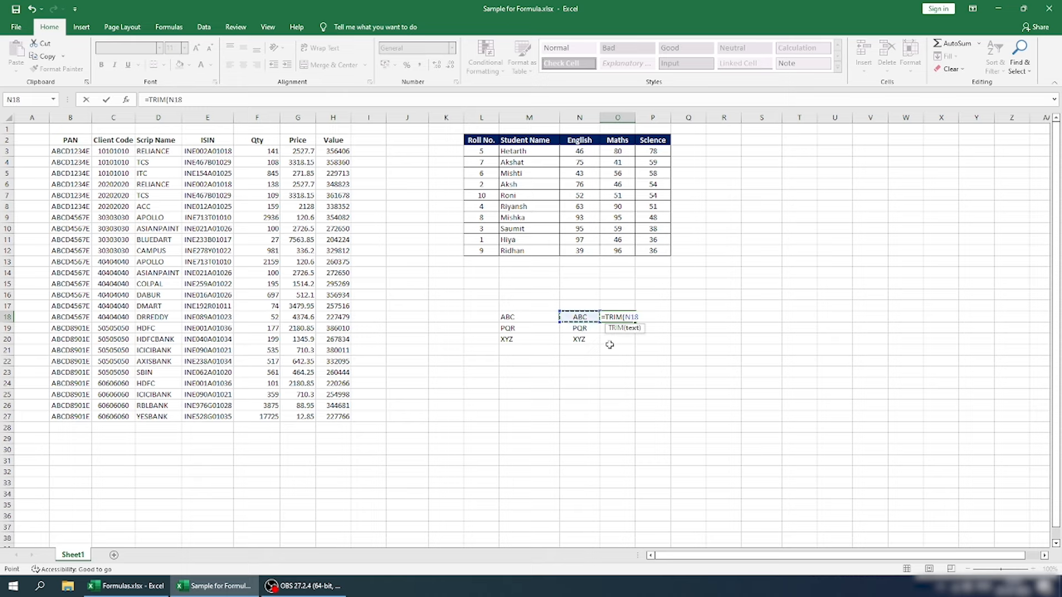
pyautogui.press('Return')
# - Copy the TRIM formula from O18 down through O20 and select the trimmed range O18:O20
pyautogui.press('Up')
pyautogui.hotkey('ctrl', 'c')
pyautogui.hotkey('shift', 'Down')
pyautogui.hotkey('shift', 'Down')
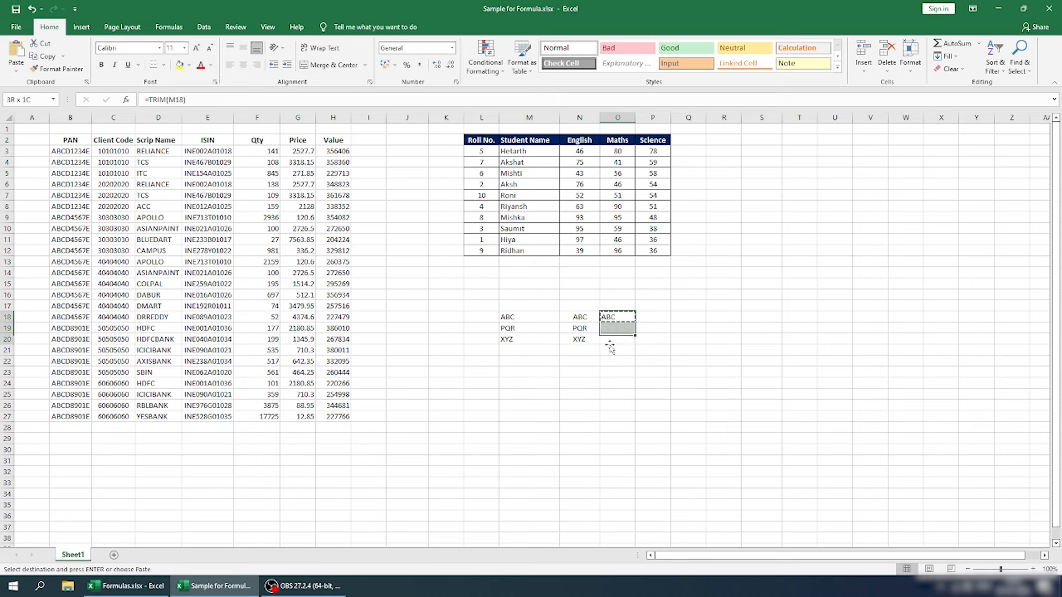
pyautogui.press('Return')
pyautogui.press('Right')
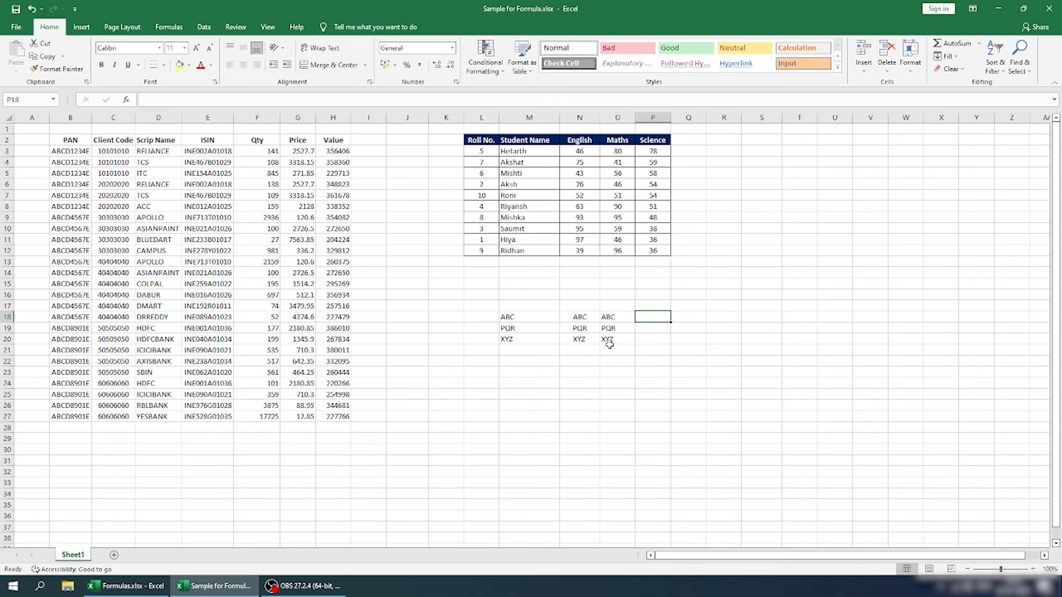
pyautogui.moveTo(611, 316); pyautogui.dragTo(610, 348)
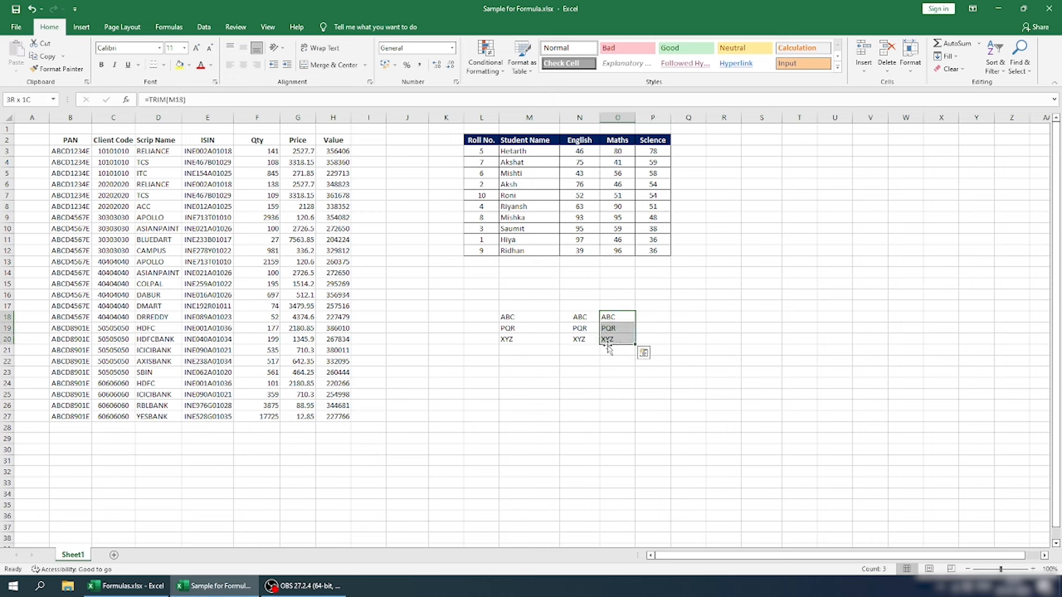
# - Replace the TRIM formulas in O18:O20 with their plain text values
pyautogui.click(629, 326)
pyautogui.moveTo(618, 317); pyautogui.dragTo(613, 341)
pyautogui.hotkey('ctrl', 'c')
pyautogui.rightClick(615, 329)
pyautogui.click(658, 124)
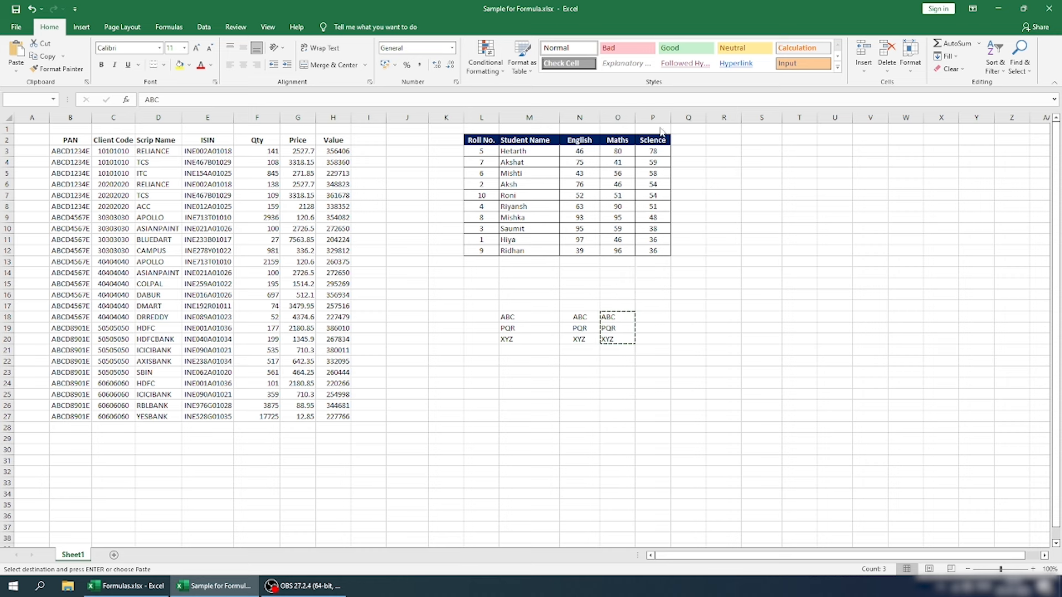
pyautogui.click(621, 318)
pyautogui.press('Escape')
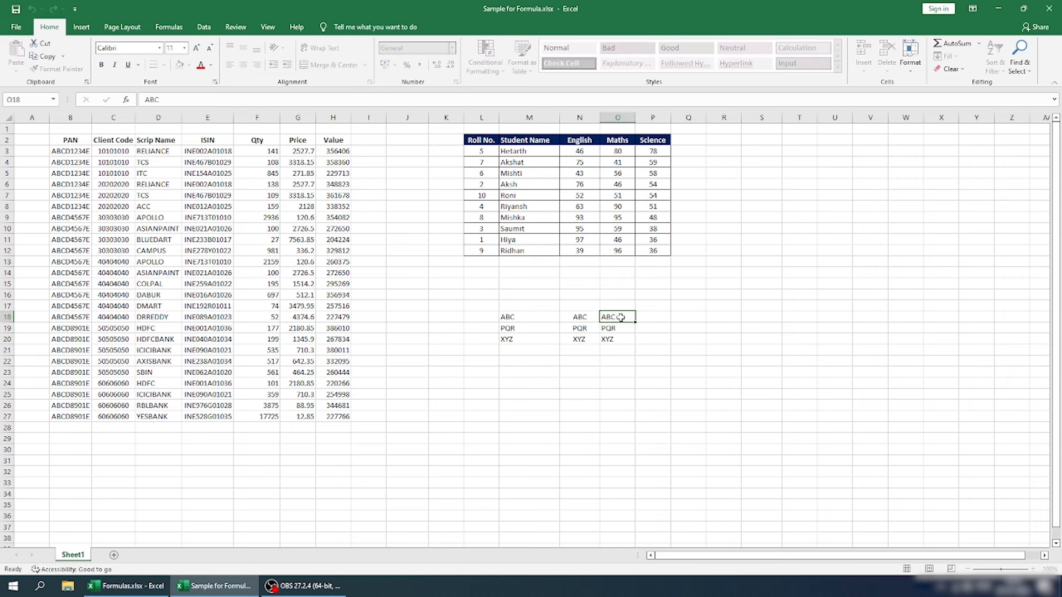
# - Check the ABC, PQR and XYZ cells in M18, M19, O19 and N20 for trailing spaces
pyautogui.click(538, 319)
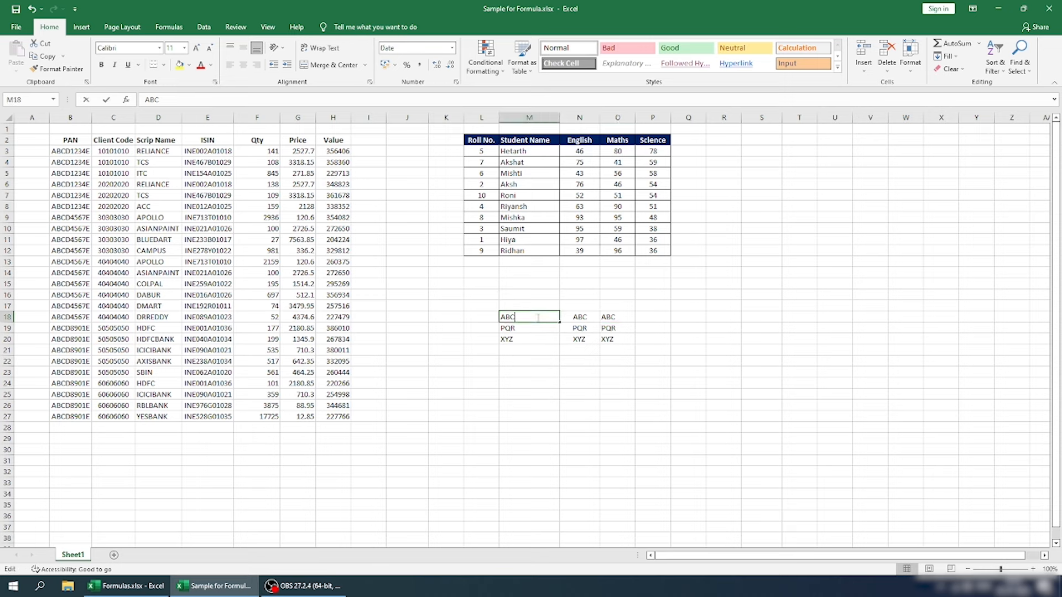
pyautogui.click(534, 335)
pyautogui.click(529, 327)
pyautogui.doubleClick(529, 327)
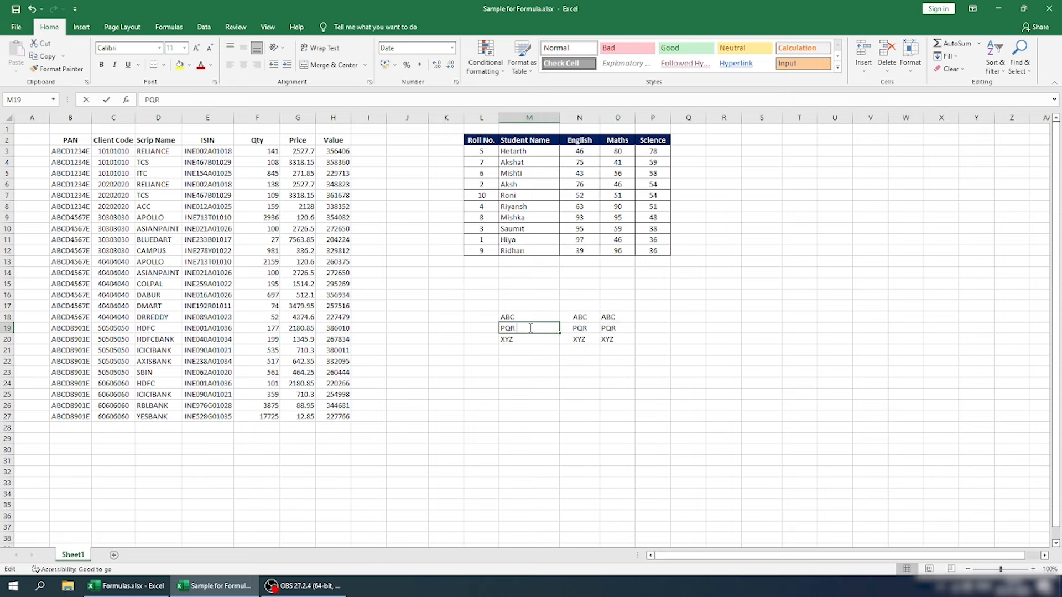
pyautogui.click(620, 329)
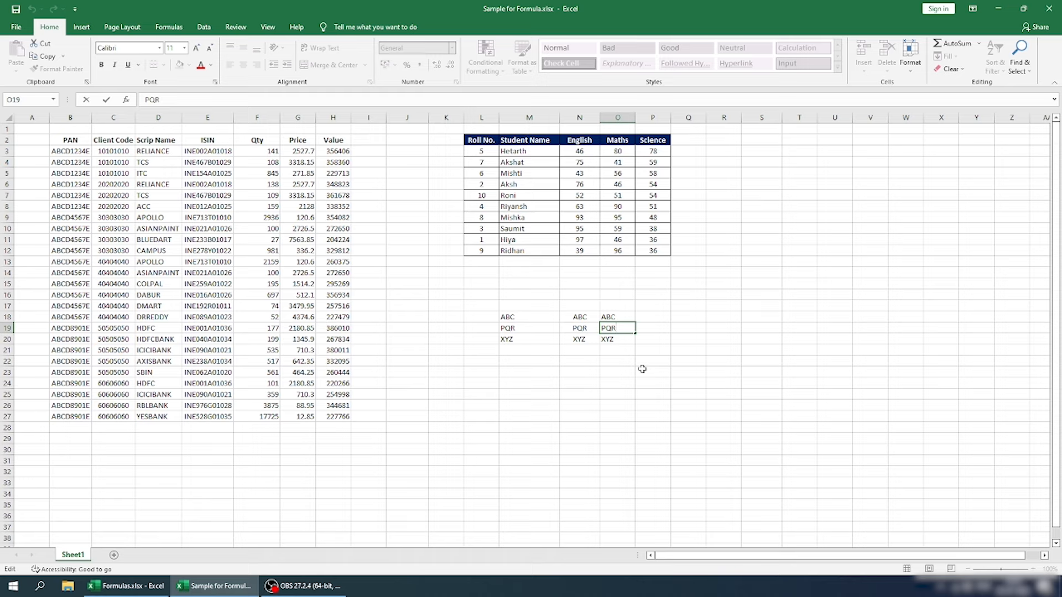
pyautogui.click(648, 335)
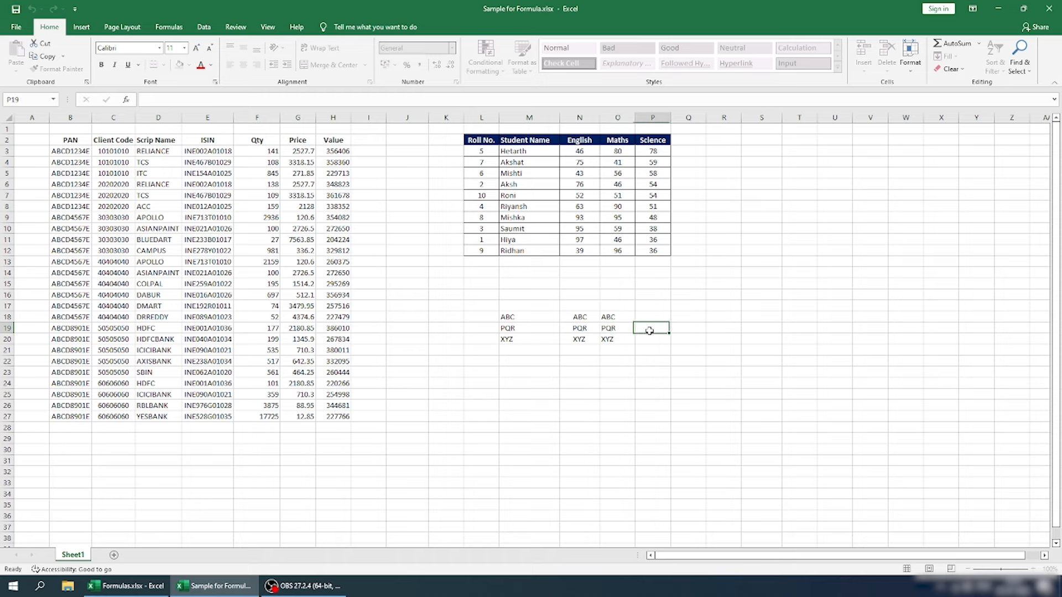
pyautogui.click(588, 338)
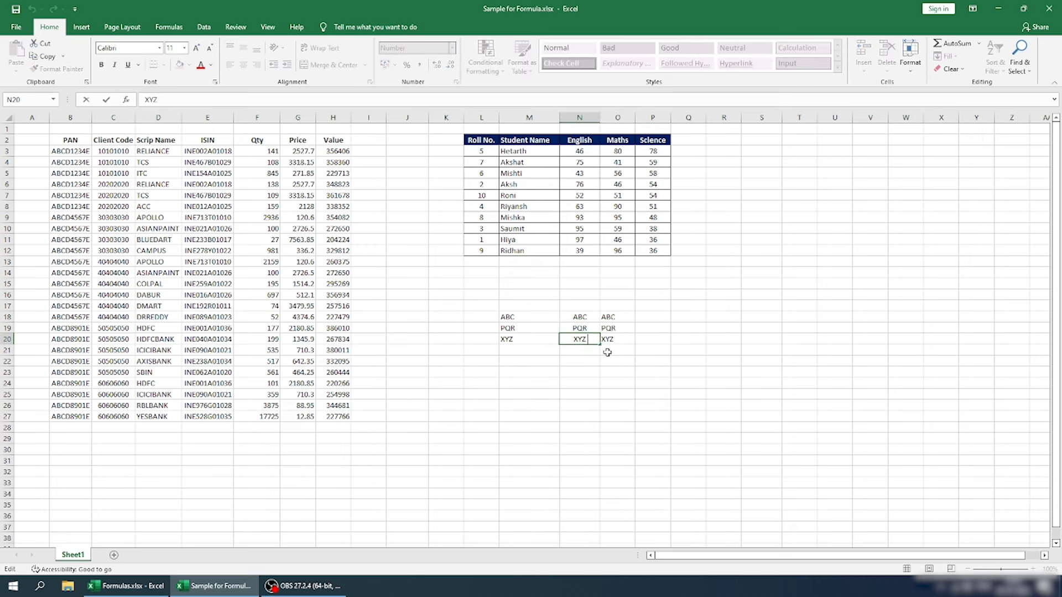
pyautogui.click(640, 335)
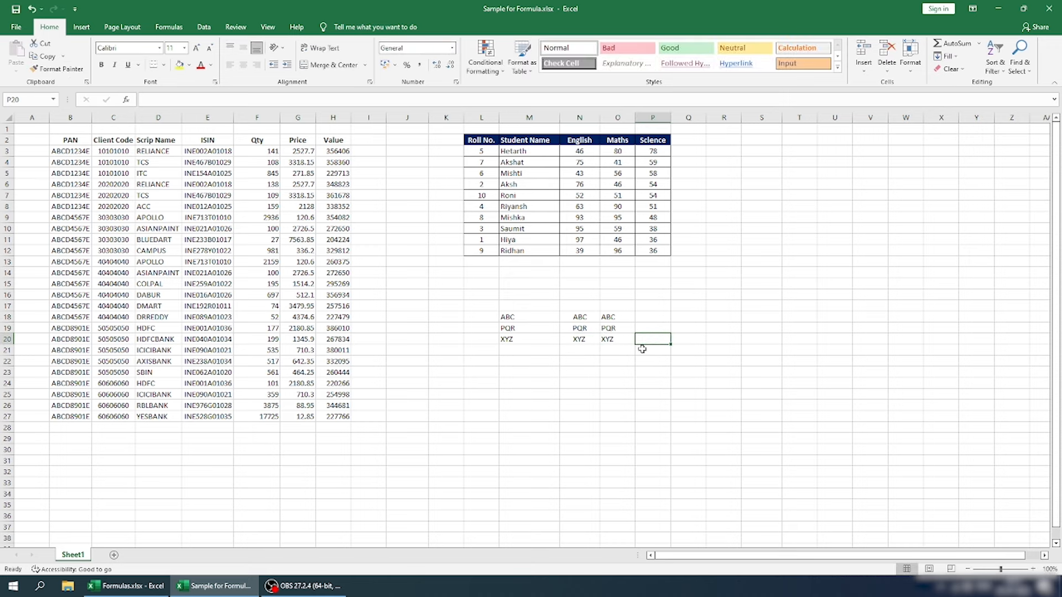
# - Enter =LEN(N20) in N21 to count the characters of XYZ, and inspect the text in N20 for a trailing space
pyautogui.click(570, 339)
pyautogui.press('Return')
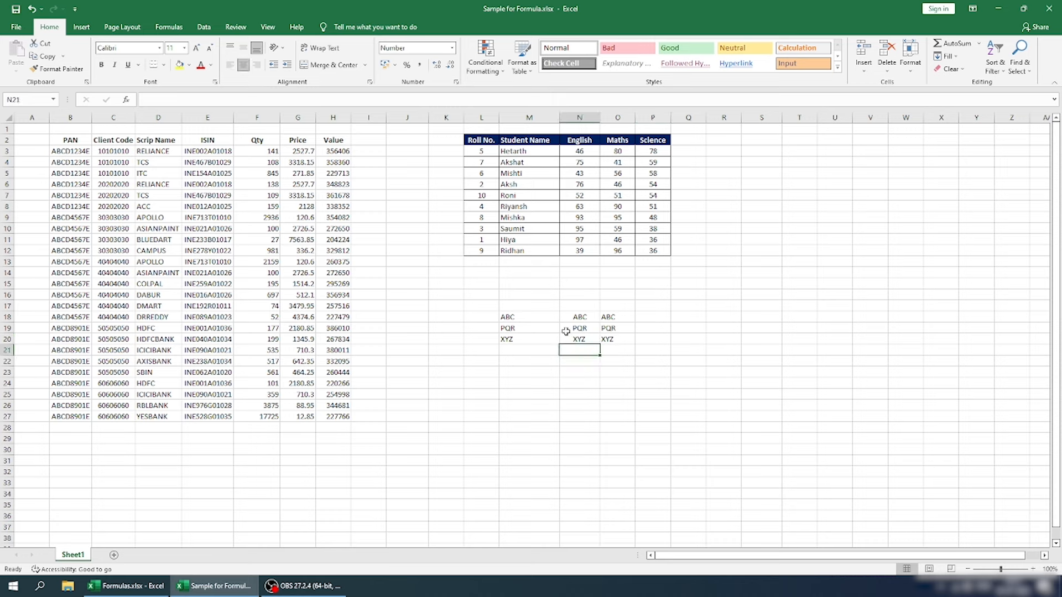
pyautogui.write('=LEN(')
pyautogui.press('Up')
pyautogui.hotkey('ctrl', 'Return')
pyautogui.press('Up')
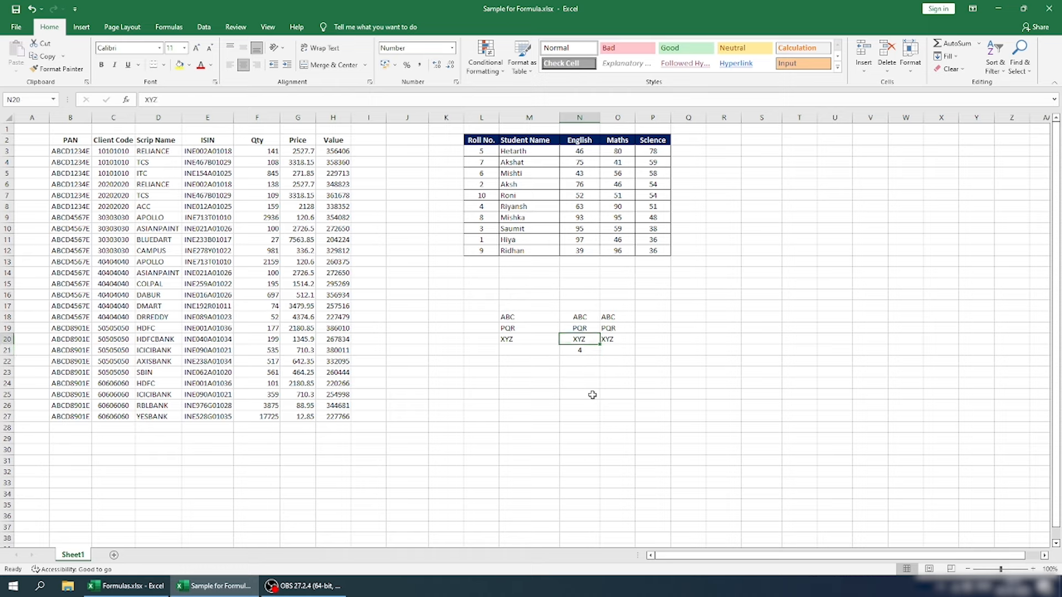
pyautogui.click(177, 99)
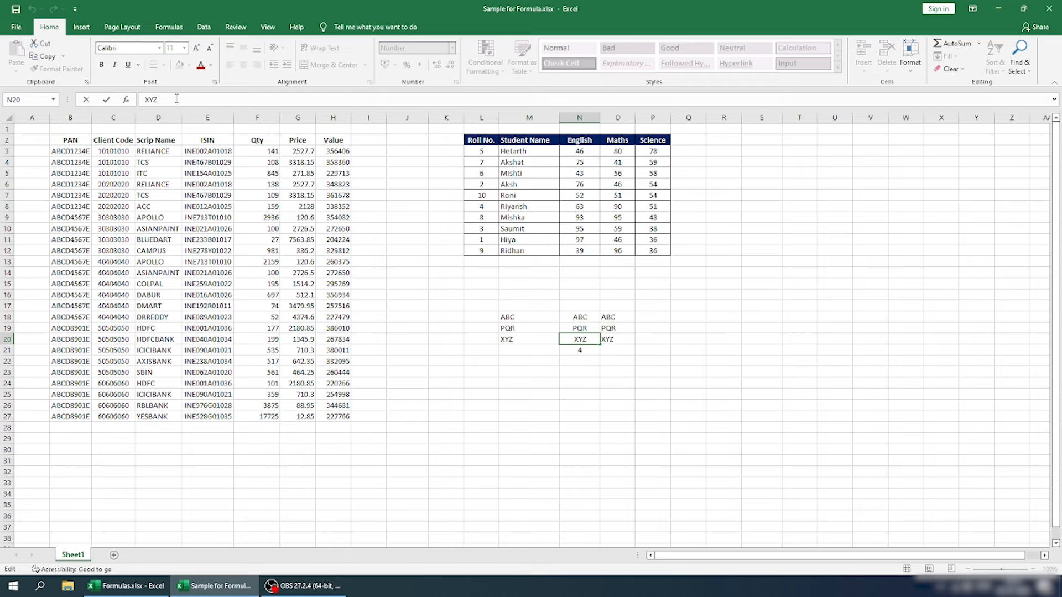
# - Enter =TRIM(N20) in P20 to strip the extra space from the XYZ text
pyautogui.click(631, 342)
pyautogui.click(648, 347)
pyautogui.press('Up')
pyautogui.write('=len')
pyautogui.press('BackSpace')
pyautogui.press('BackSpace')
pyautogui.press('BackSpace')
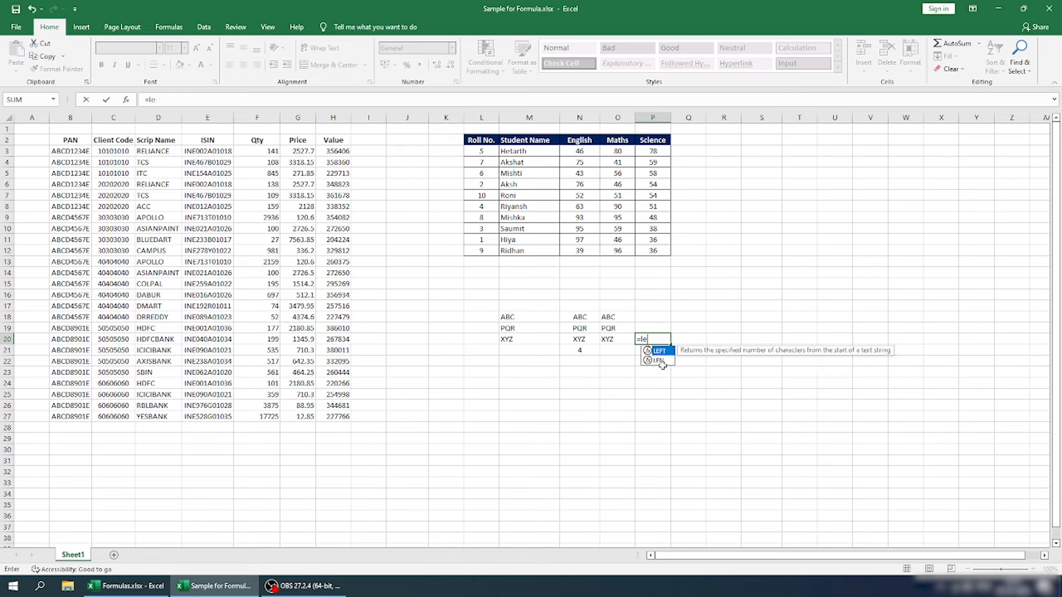
pyautogui.write('trim')
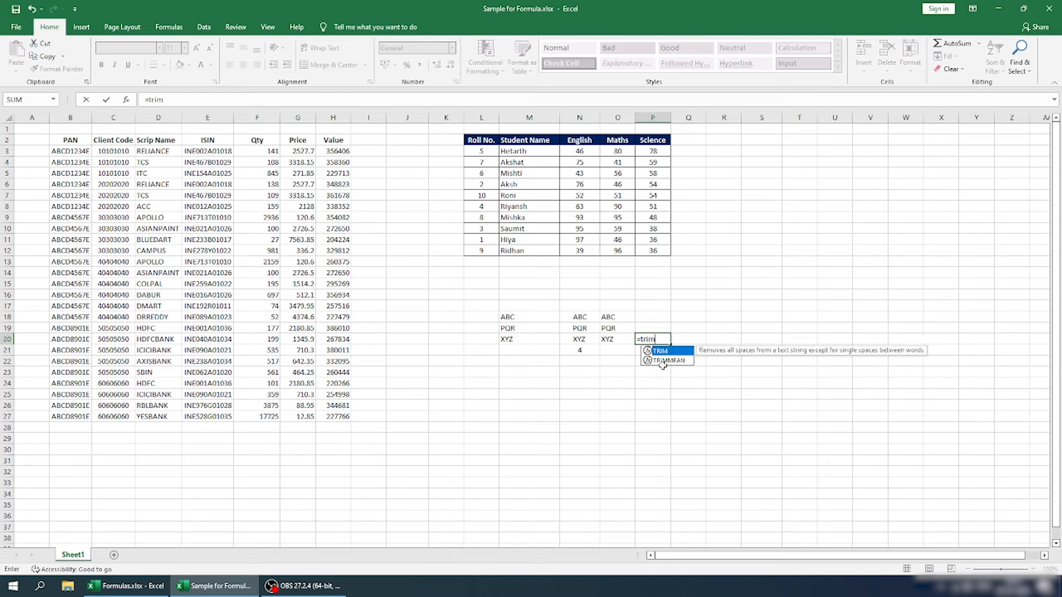
pyautogui.press('Tab')
pyautogui.press('Left')
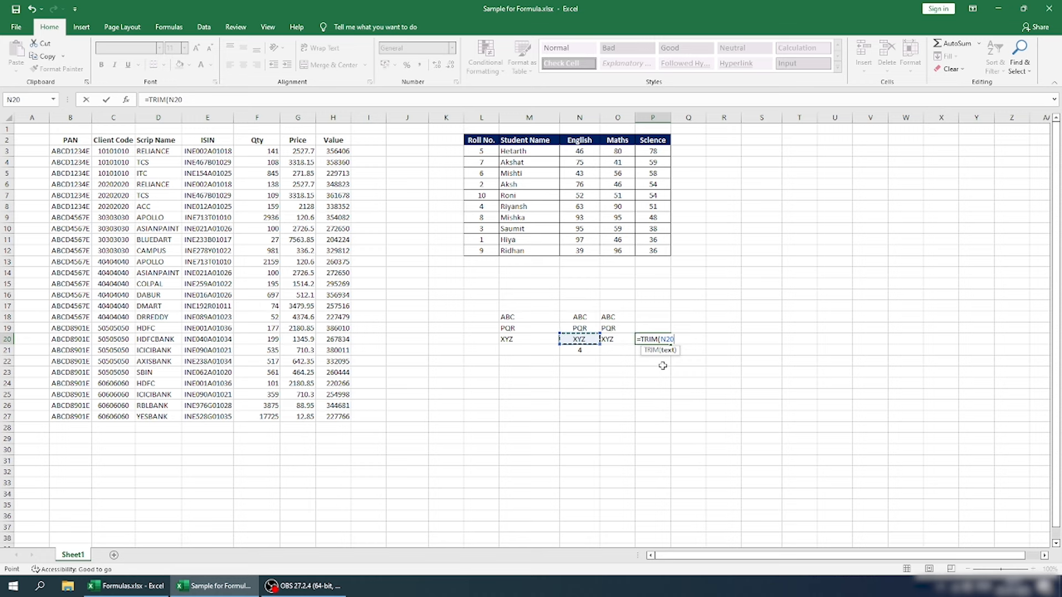
pyautogui.press('Return')
# - Copy the LEN formula from N21 to P21 to count the characters of the trimmed text
pyautogui.press('Left')
pyautogui.press('Left')
pyautogui.press('Left')
pyautogui.hotkey('ctrl', 'c')
pyautogui.press('Right')
pyautogui.press('Right')
pyautogui.hotkey('ctrl', 'v')
pyautogui.press('Escape')
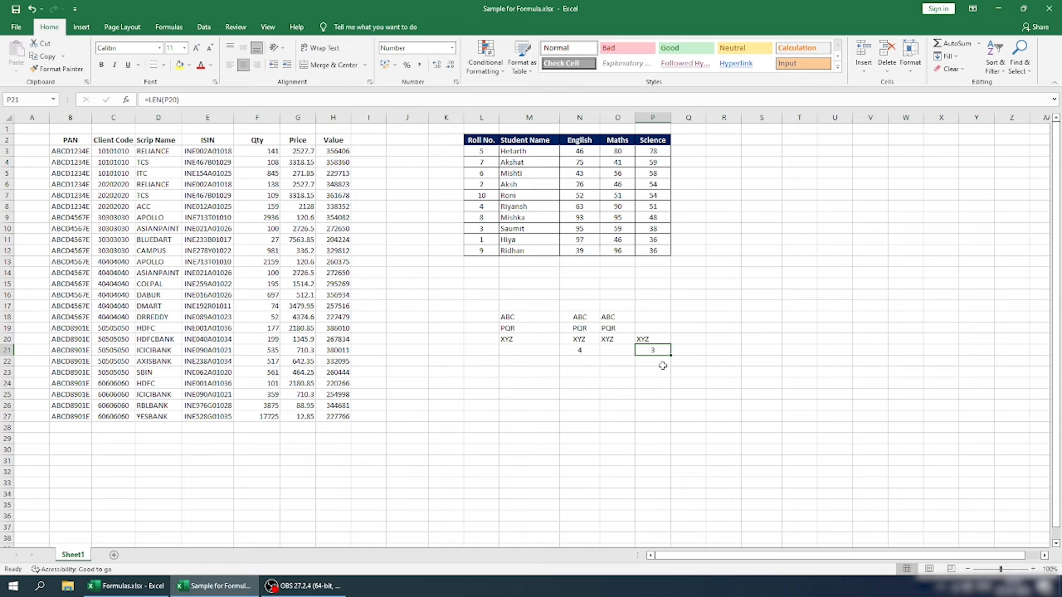
# - Clear the ABC, PQR and XYZ samples with their formulas below the student table, and enter =TODAY() in N16
pyautogui.moveTo(490, 316); pyautogui.dragTo(651, 363)
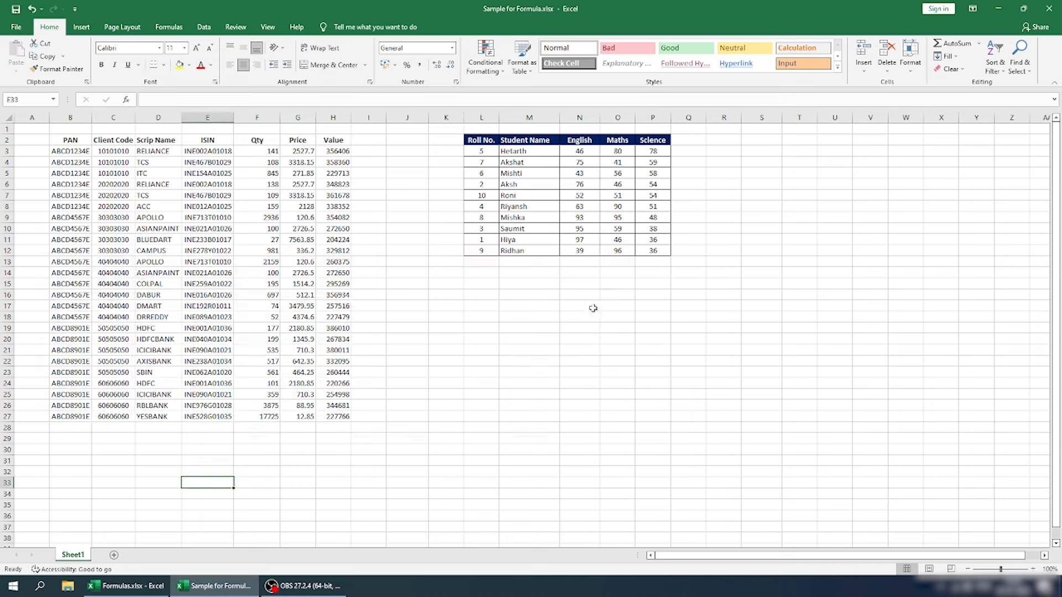
pyautogui.click(529, 293)
pyautogui.click(572, 295)
pyautogui.write('=')
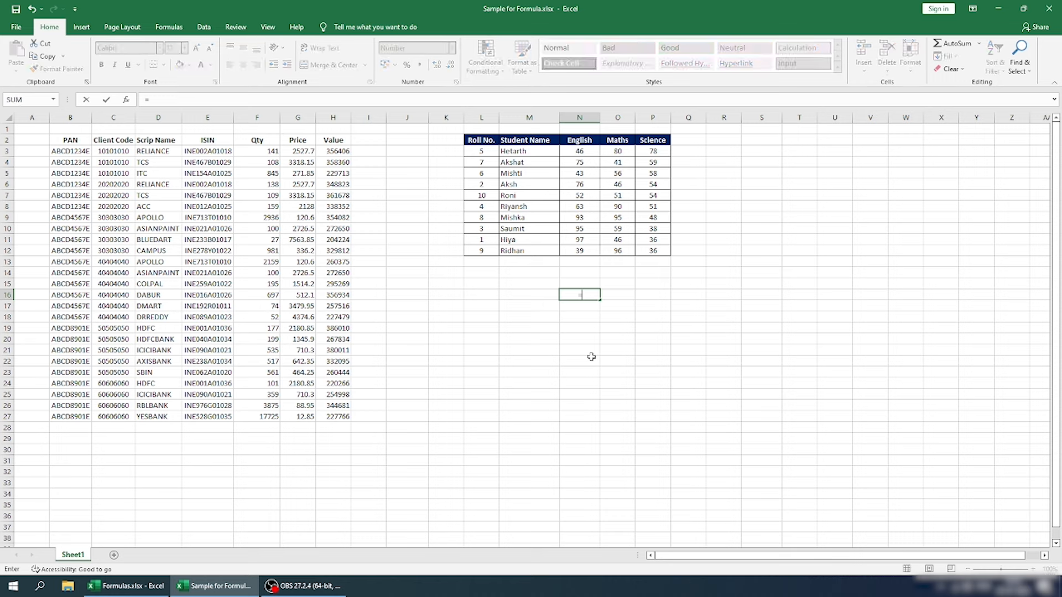
pyautogui.write('tod')
pyautogui.press('Tab')
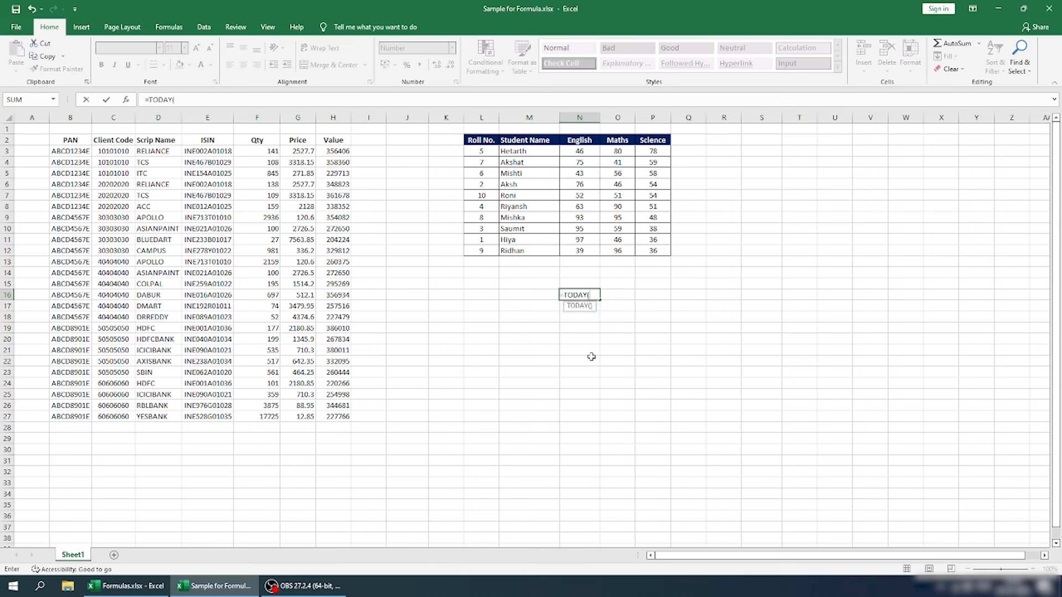
pyautogui.press('Return')
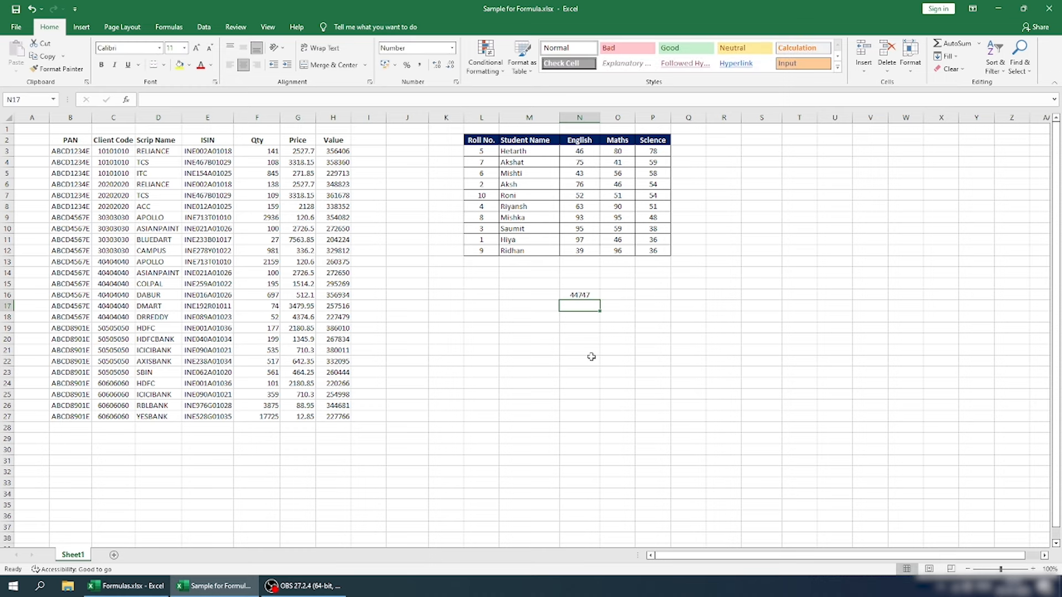
# - Apply the custom number format DD-MM-YYYY to the TODAY result in N16
pyautogui.click(581, 292)
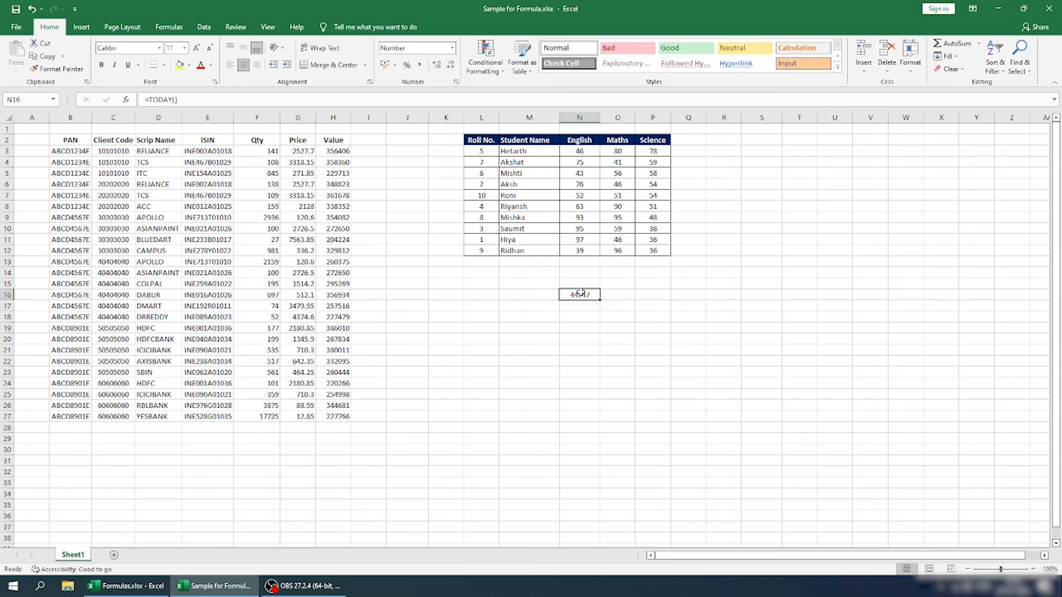
pyautogui.rightClick(580, 292)
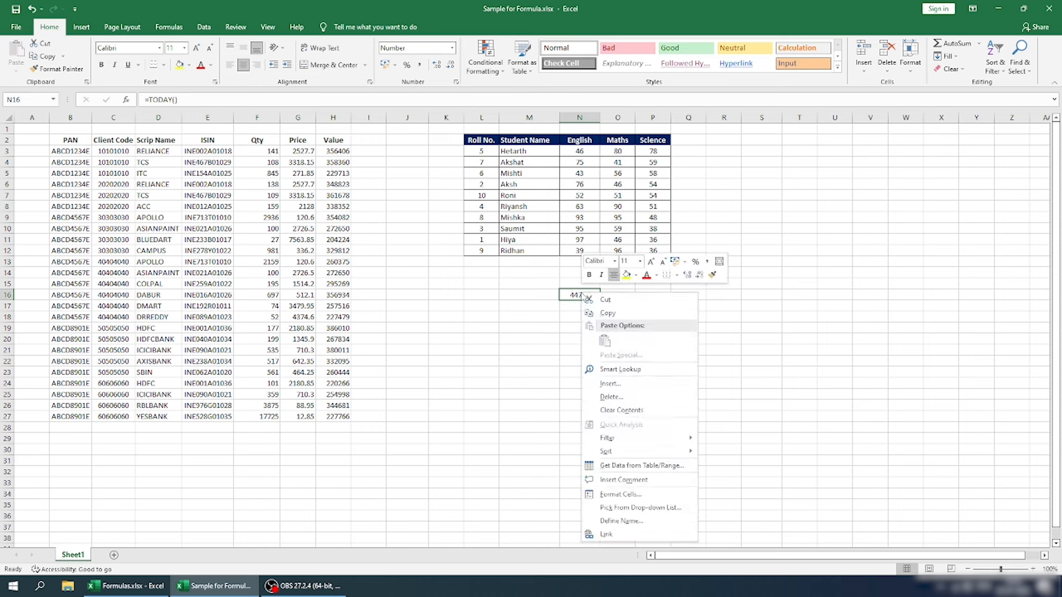
pyautogui.click(614, 495)
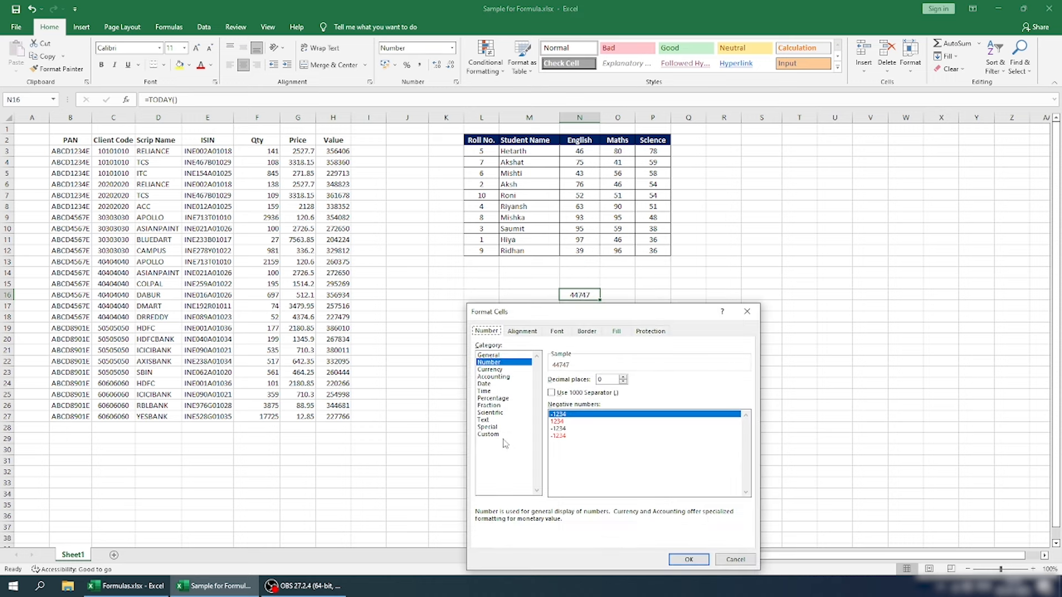
pyautogui.click(500, 435)
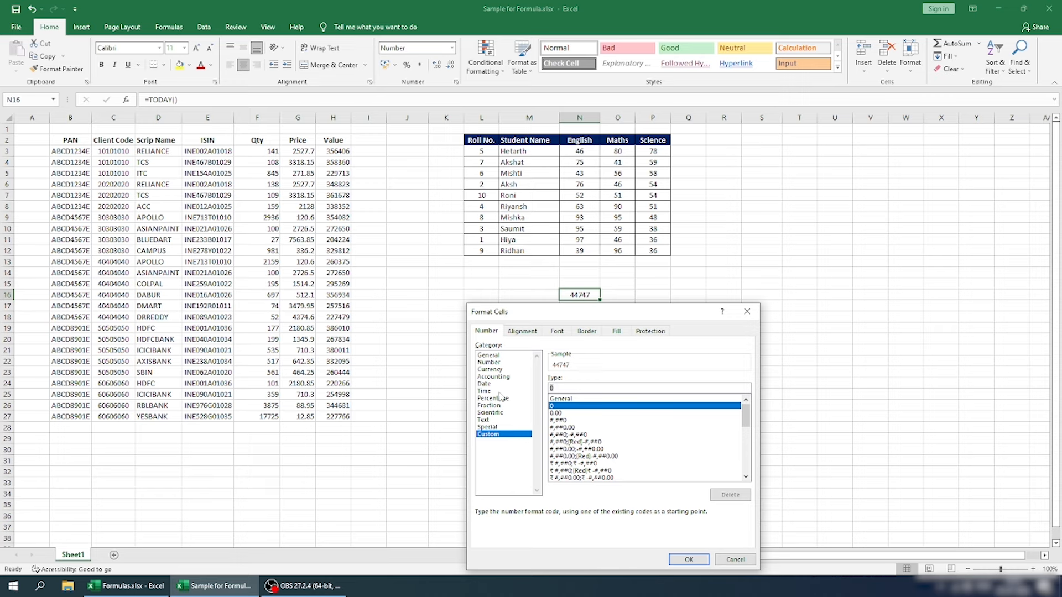
pyautogui.press('BackSpace')
pyautogui.write('DD-MM-YYYY')
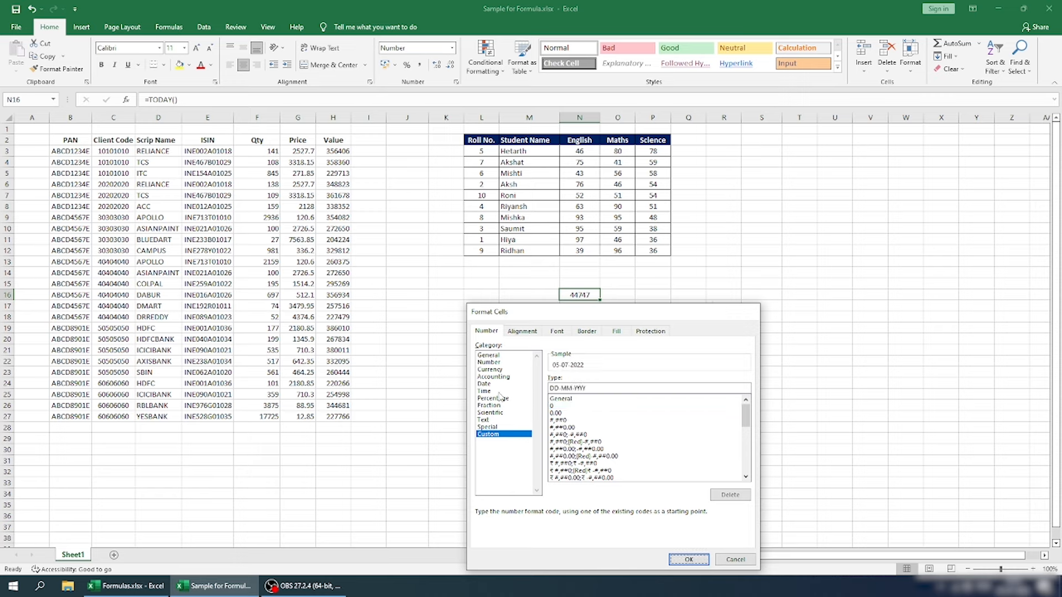
pyautogui.press('Return')
# - Enter =EOMONTH(N16,0) in N17 to get the last day of the current month
pyautogui.click(594, 309)
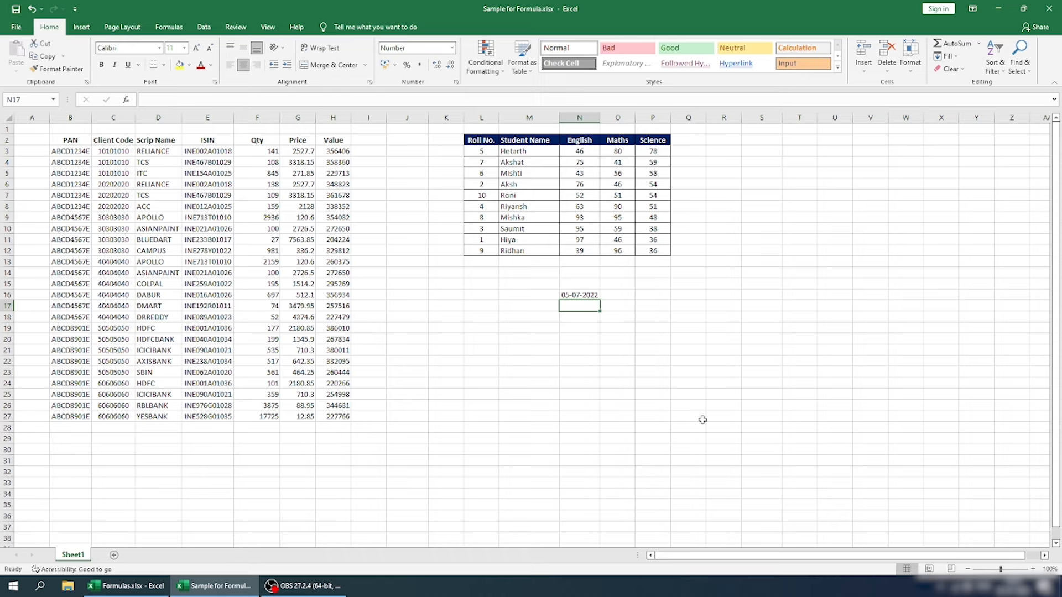
pyautogui.write('=')
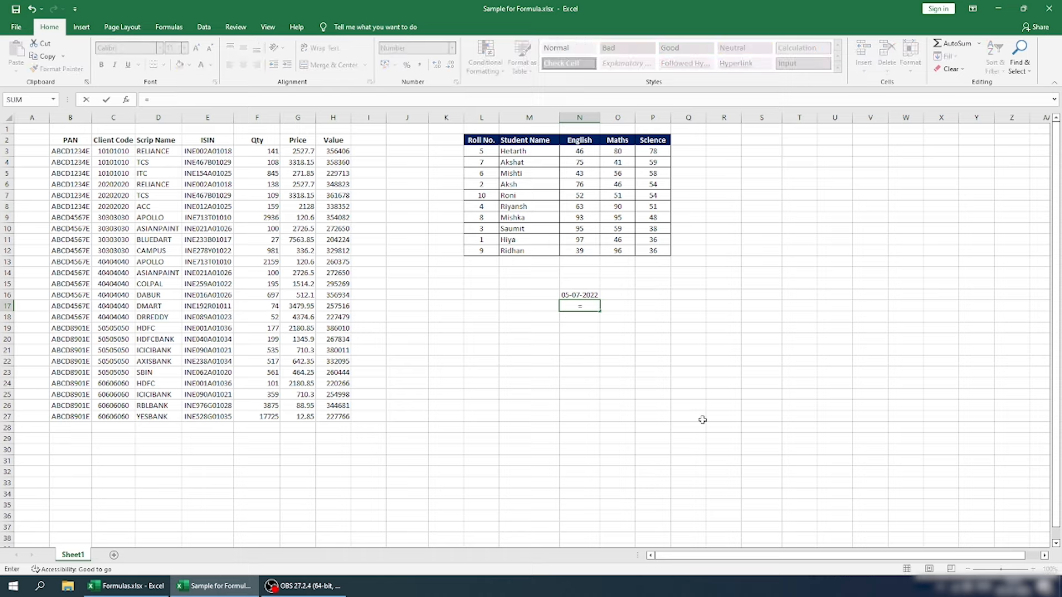
pyautogui.write('eom')
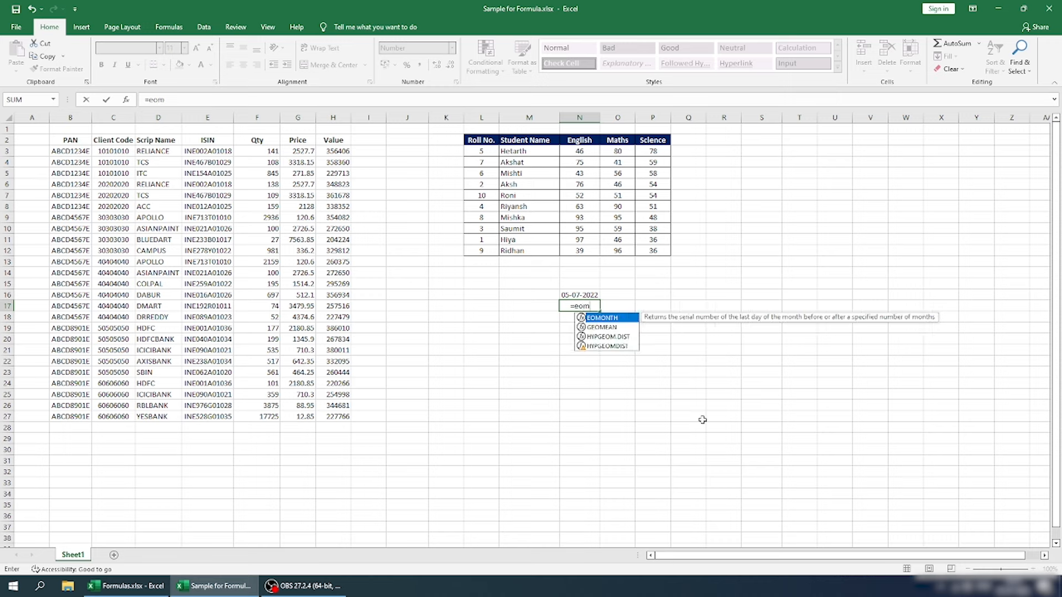
pyautogui.press('Tab')
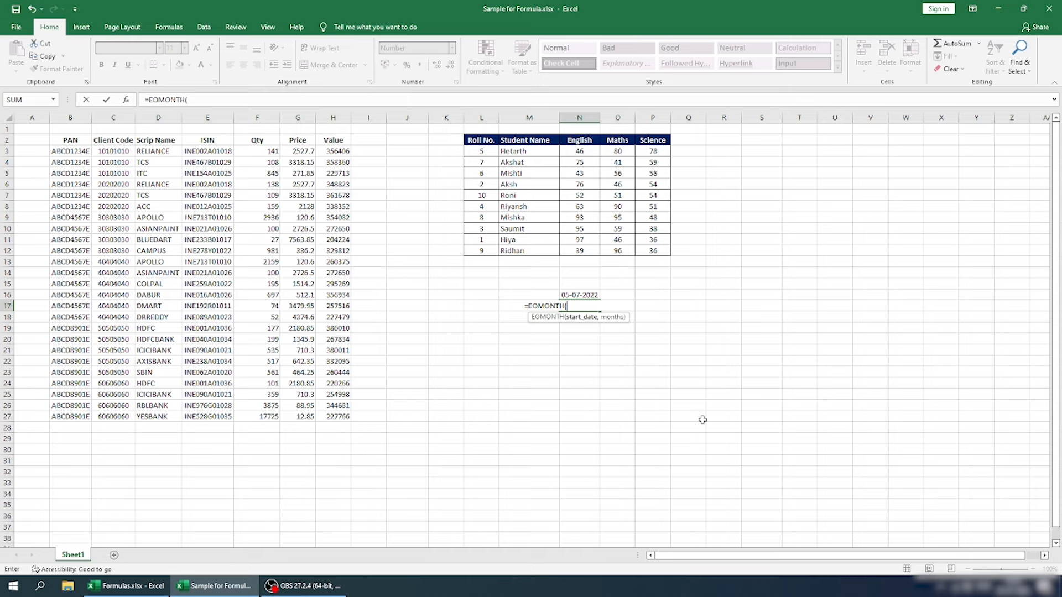
pyautogui.press('Up')
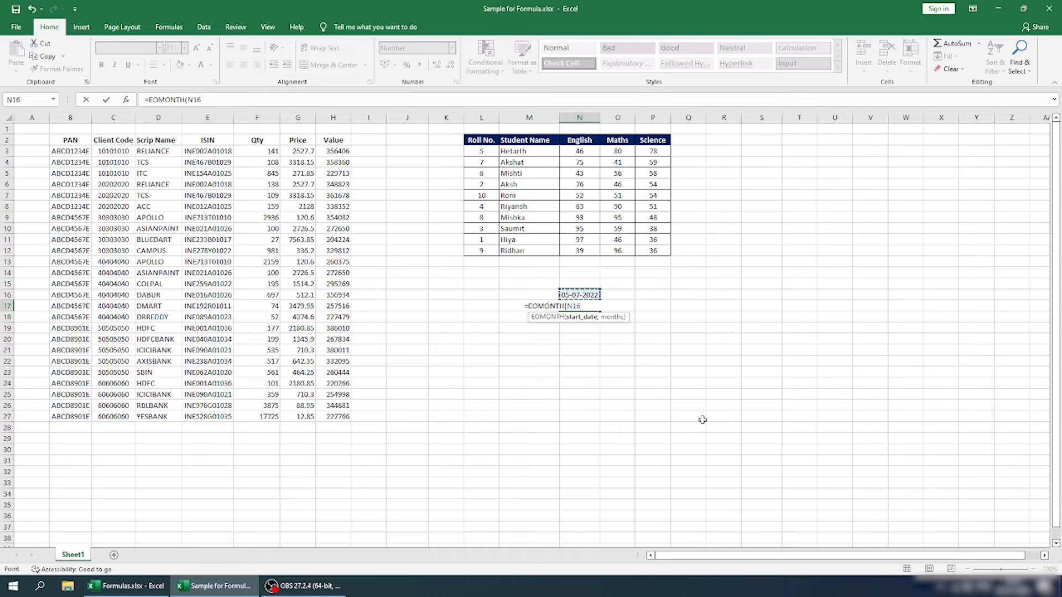
pyautogui.write(',0')
pyautogui.press('Return')
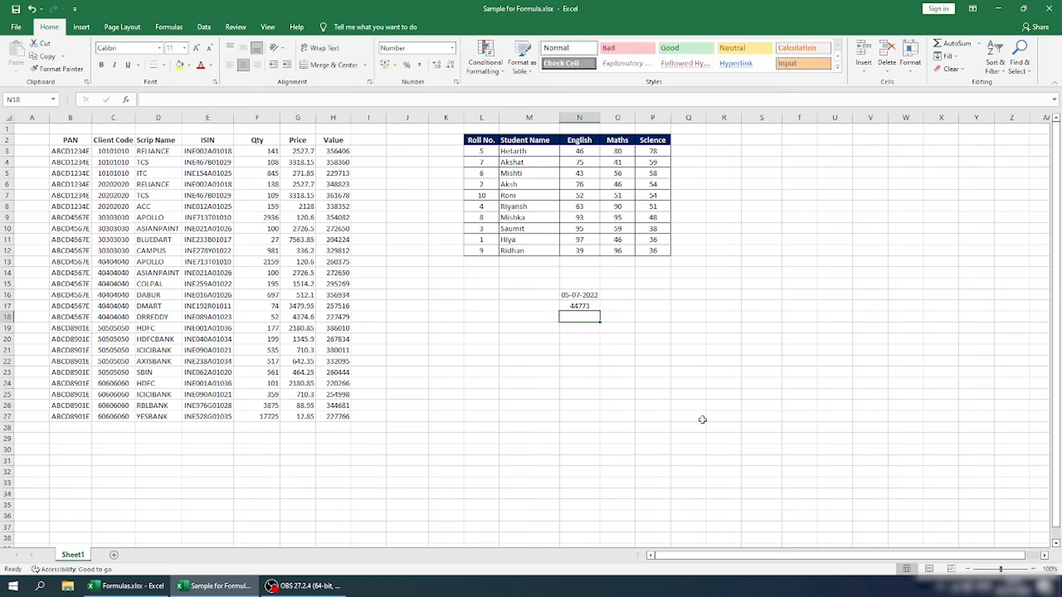
# - Copy the date formatting from N16 to N17 with Format Painter
pyautogui.click(589, 297)
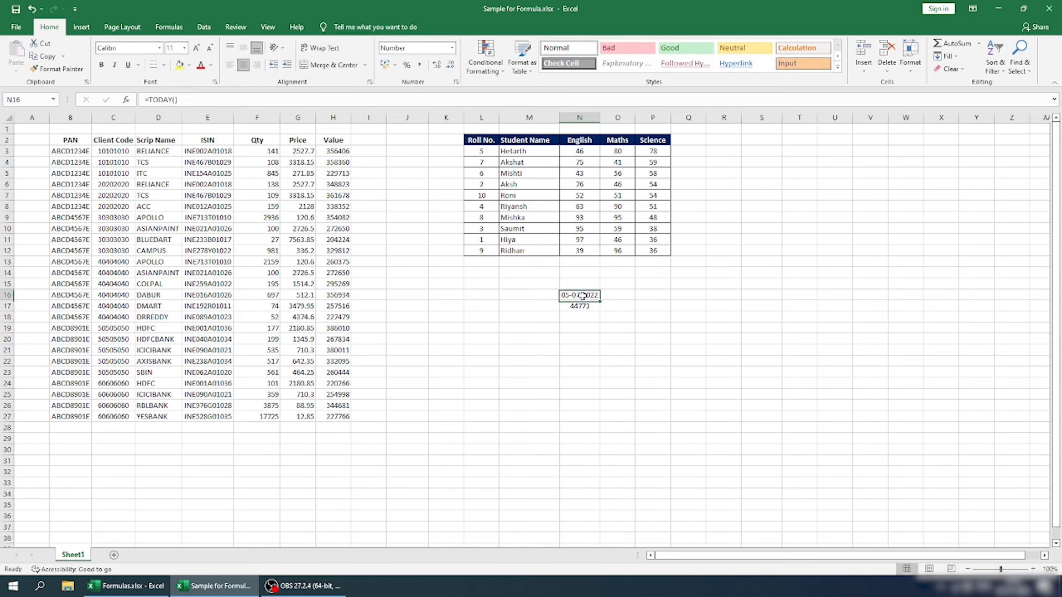
pyautogui.click(72, 65)
pyautogui.click(583, 305)
pyautogui.click(585, 361)
pyautogui.click(577, 305)
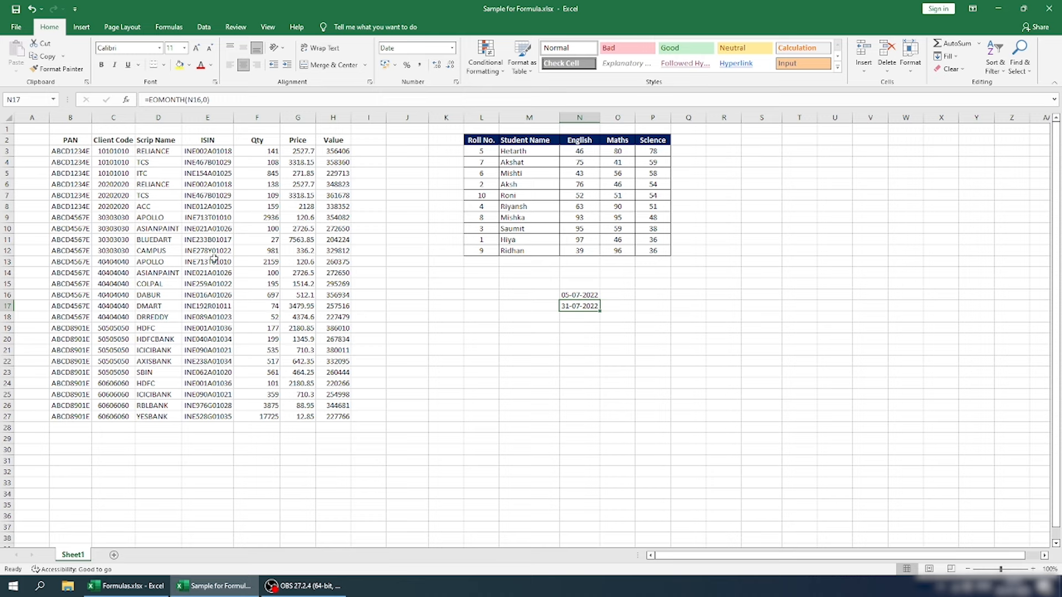
# - Set the months argument of the EOMONTH formula in N17 to 1
pyautogui.click(204, 99)
pyautogui.moveTo(202, 99); pyautogui.dragTo(208, 100)
pyautogui.click(208, 100)
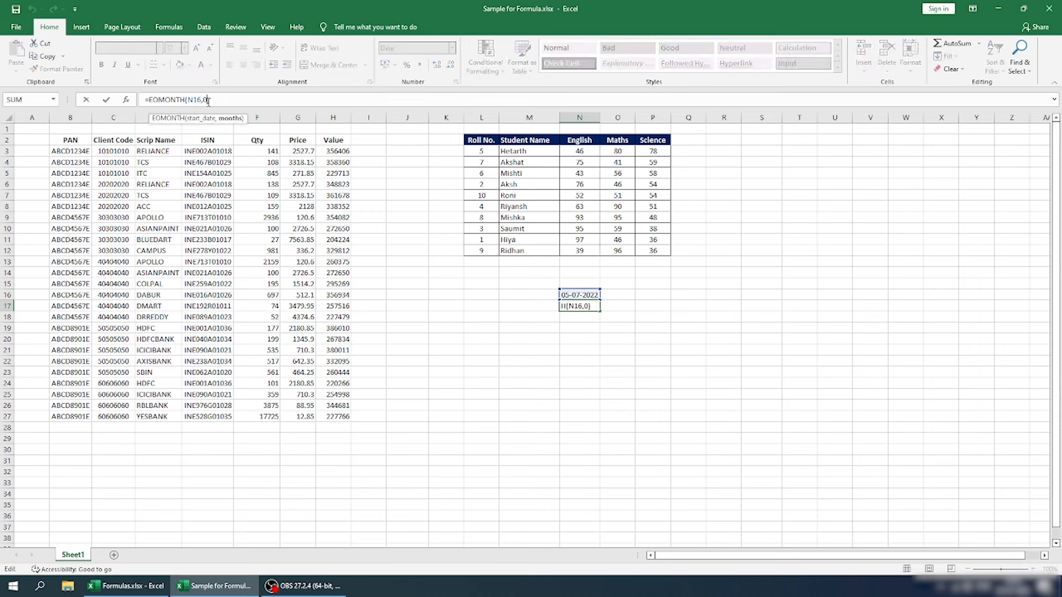
pyautogui.press('BackSpace')
pyautogui.write('1')
pyautogui.press('Return')
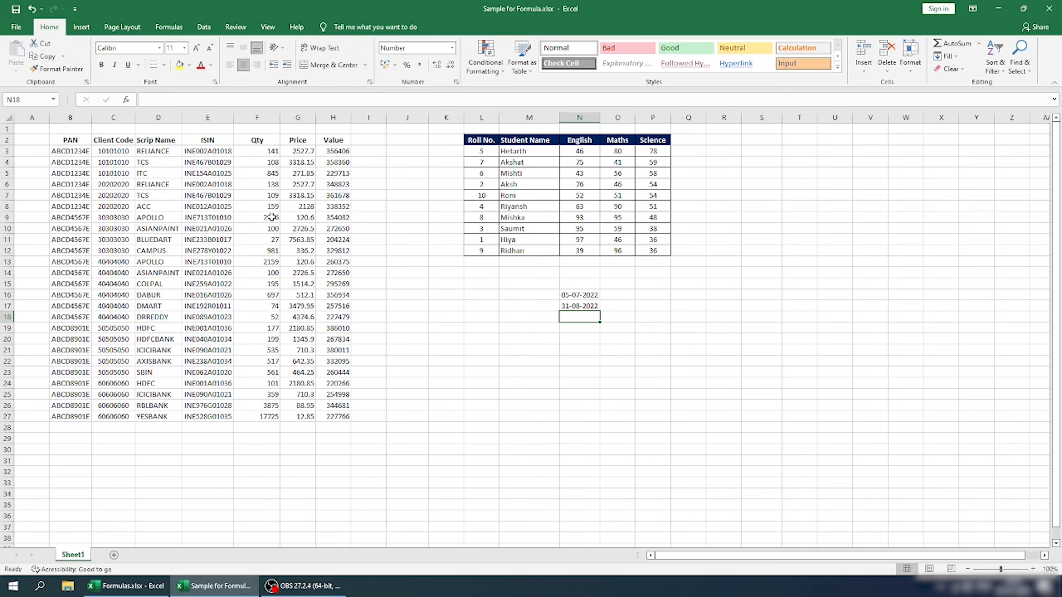
pyautogui.press('Up')
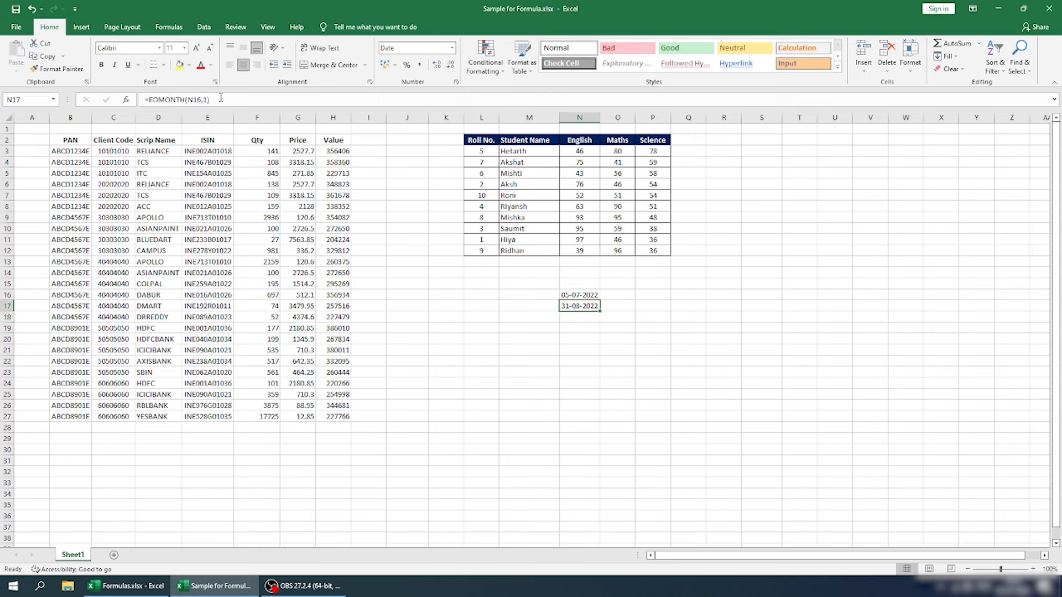
# - Change the months argument of the EOMONTH formula in N17 to -1 to get the previous month's last day
pyautogui.click(203, 100)
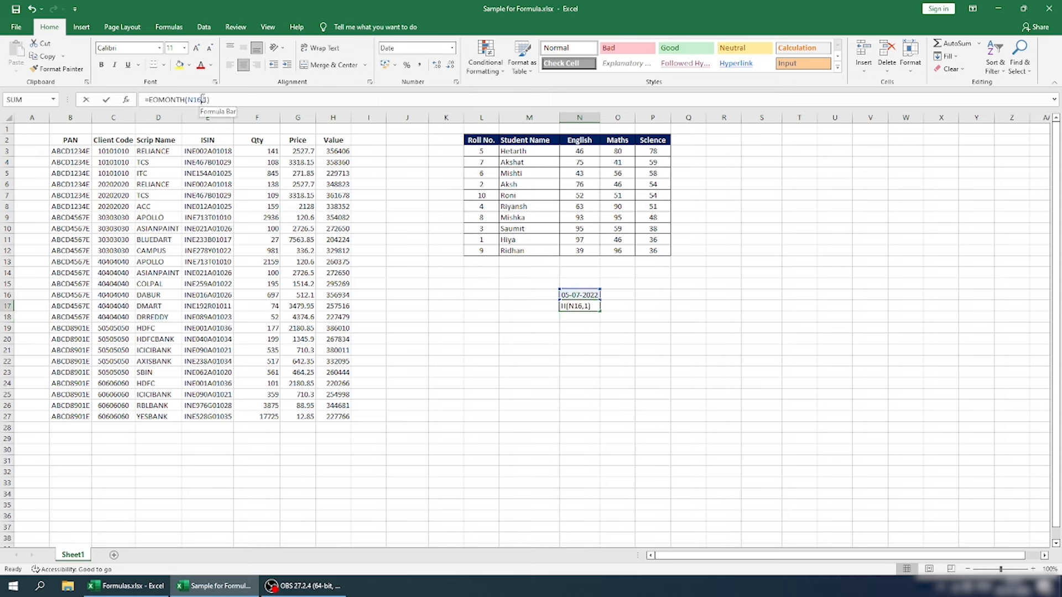
pyautogui.write('-')
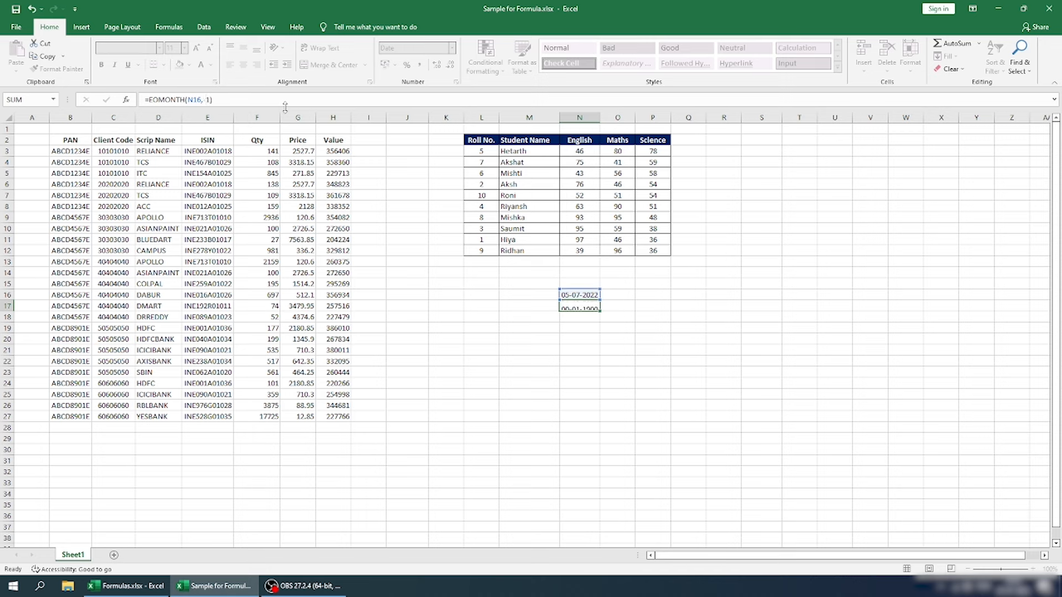
pyautogui.press('Return')
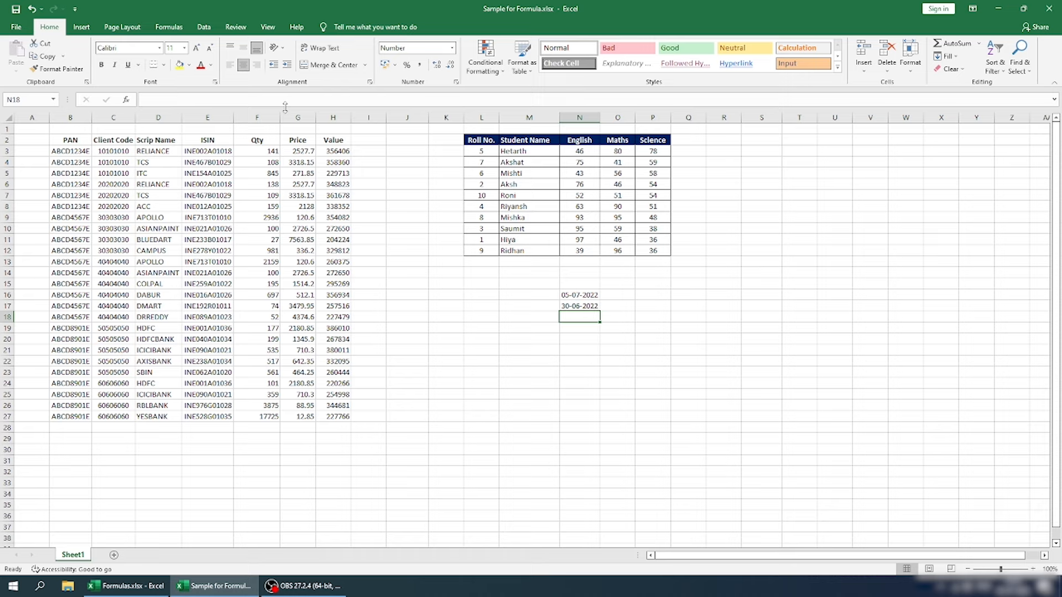
pyautogui.press('Up')
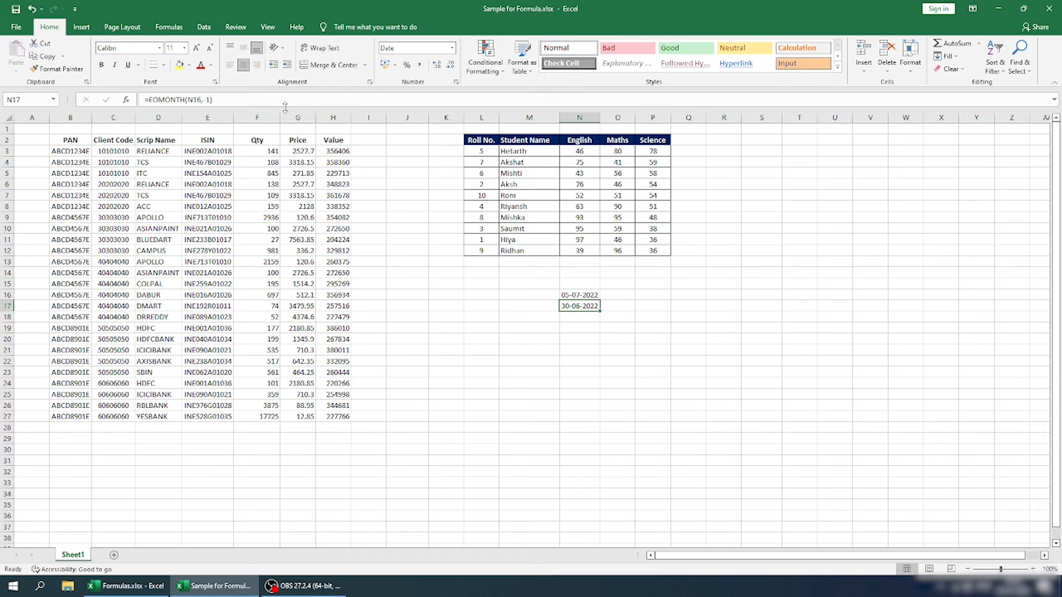
# - Add +1 to the EOMONTH formula in N17, making it =EOMONTH(N16,-1)+1, to get the current month's first day
pyautogui.click(584, 319)
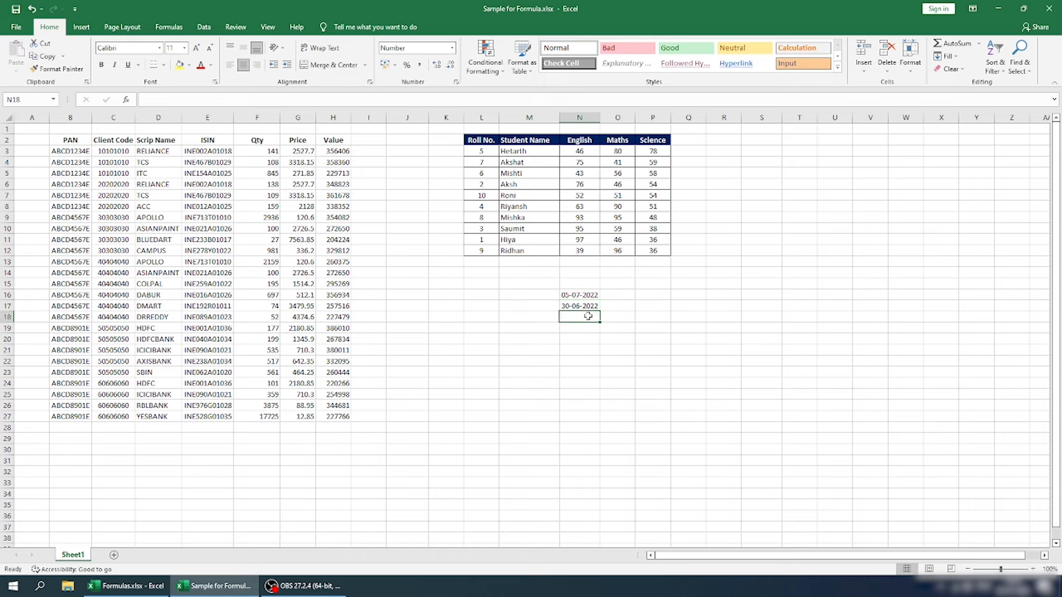
pyautogui.click(585, 307)
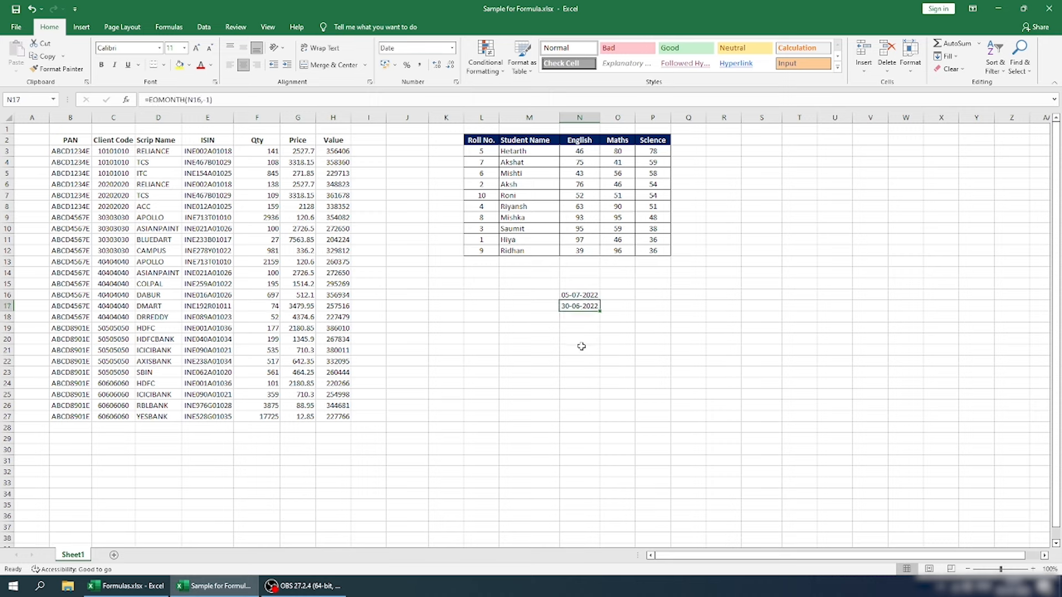
pyautogui.click(265, 104)
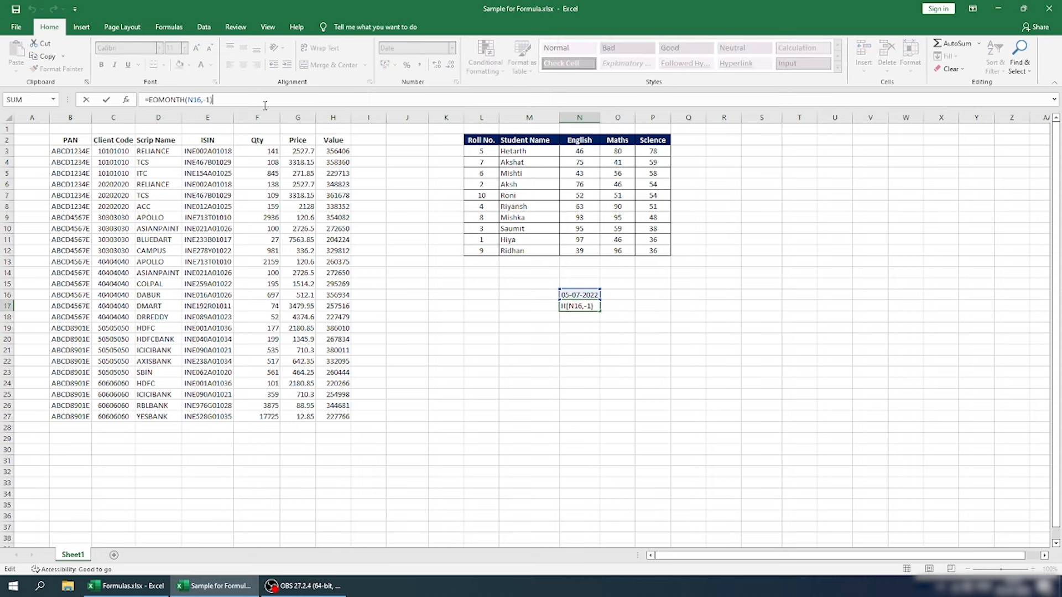
pyautogui.press('Return')
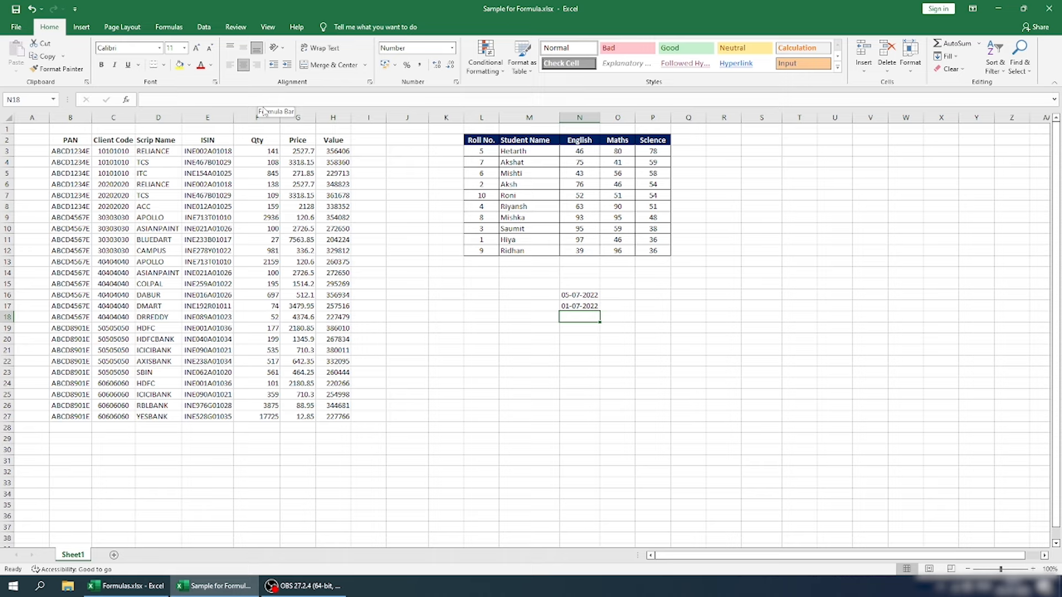
# - Replace the TODAY formula in N16 with the date 12-08-2022
pyautogui.press('Up')
pyautogui.press('Up')
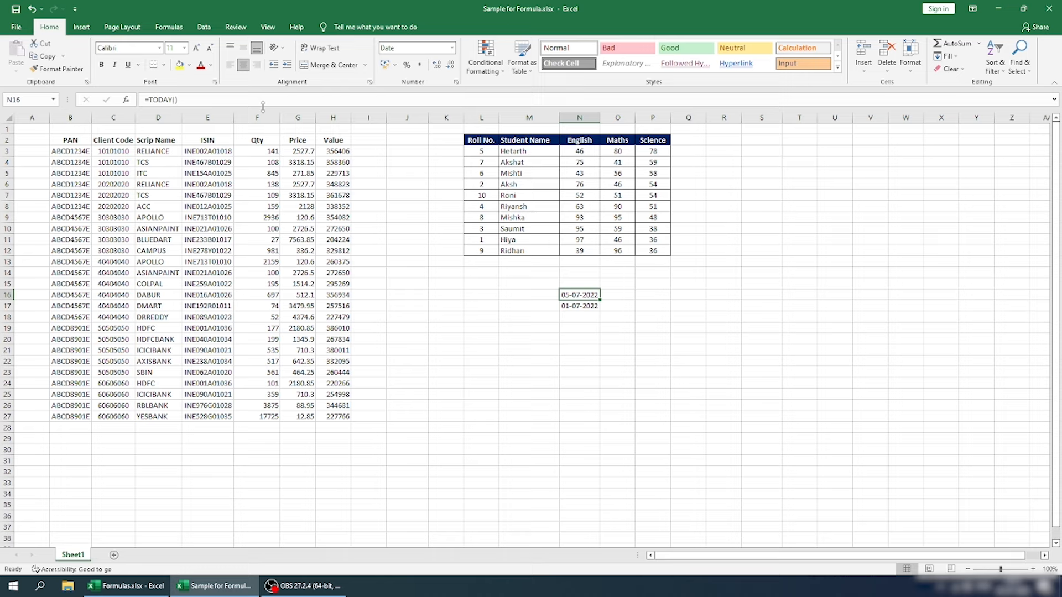
pyautogui.write('3')
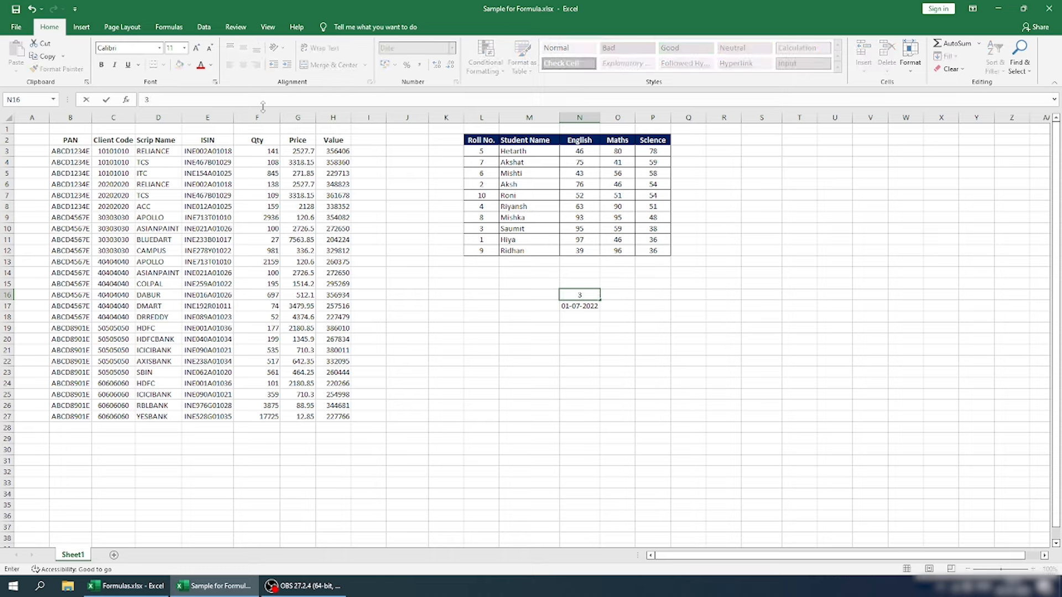
pyautogui.write('2-08-2022')
pyautogui.press('Return')
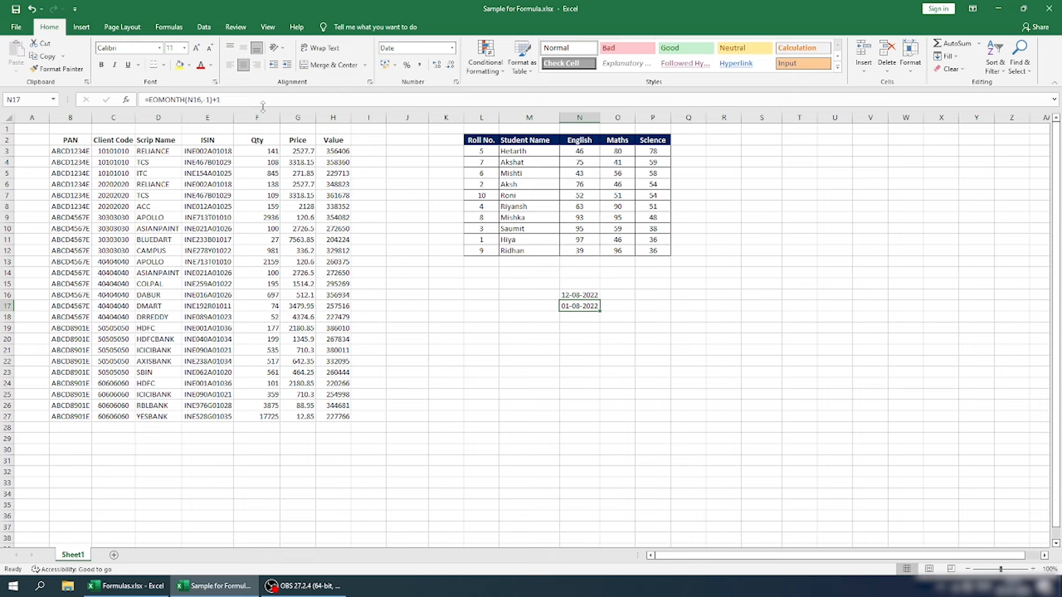
# - Clear the date examples from cells N16:N18
pyautogui.press('Up')
pyautogui.hotkey('shift', 'Down')
pyautogui.hotkey('shift', 'Down')
pyautogui.press('Delete')
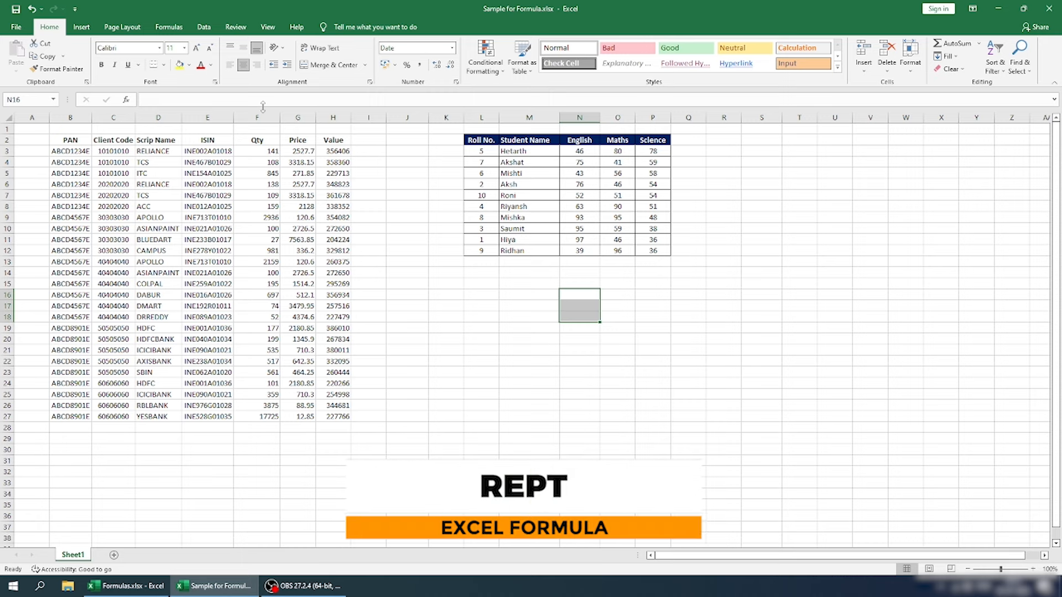
# - Enter =REPT("5",10) in N16 to repeat the digit 5 ten times
pyautogui.press('Left')
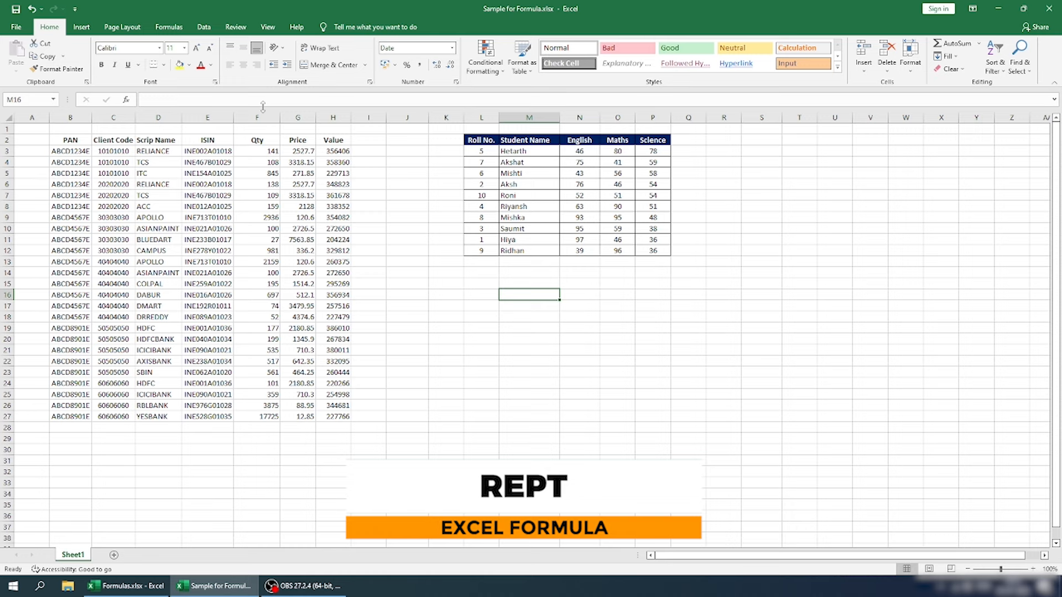
pyautogui.press('Right')
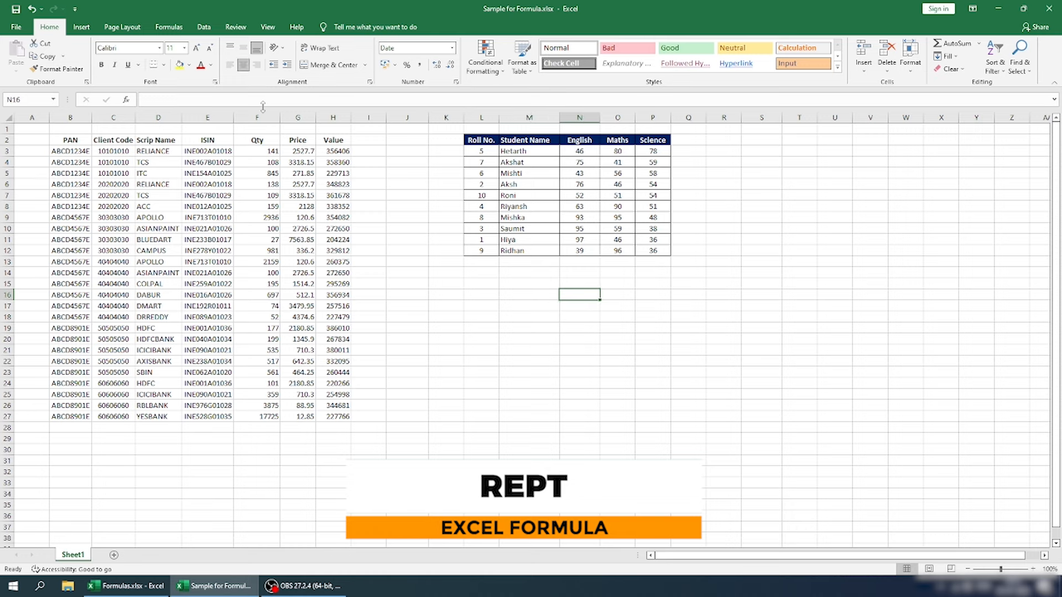
pyautogui.write('=')
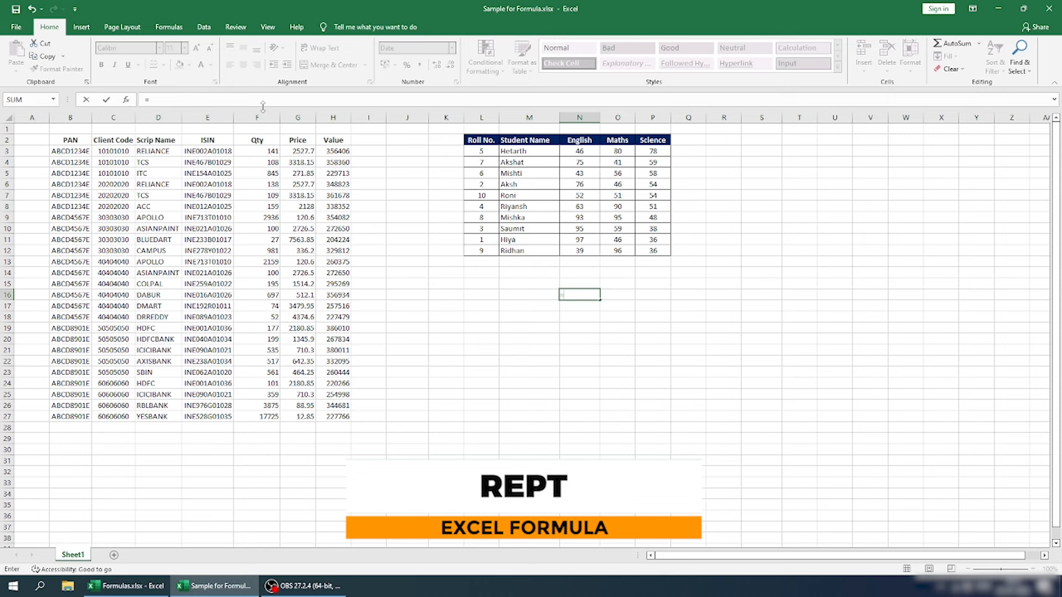
pyautogui.write('re')
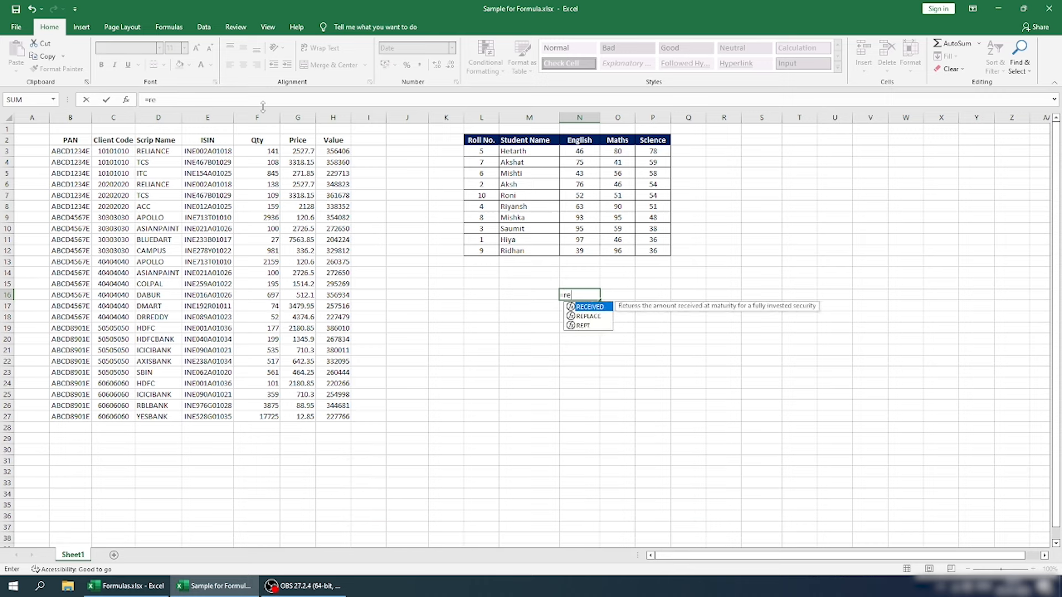
pyautogui.press('Down')
pyautogui.press('Down')
pyautogui.press('Tab')
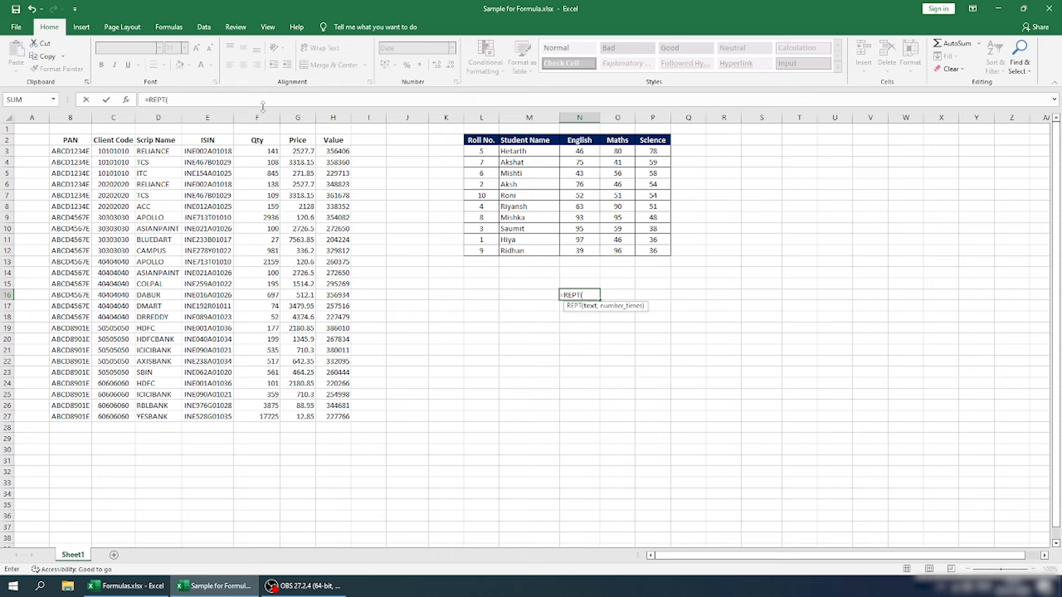
pyautogui.click(191, 100)
pyautogui.write('5"')
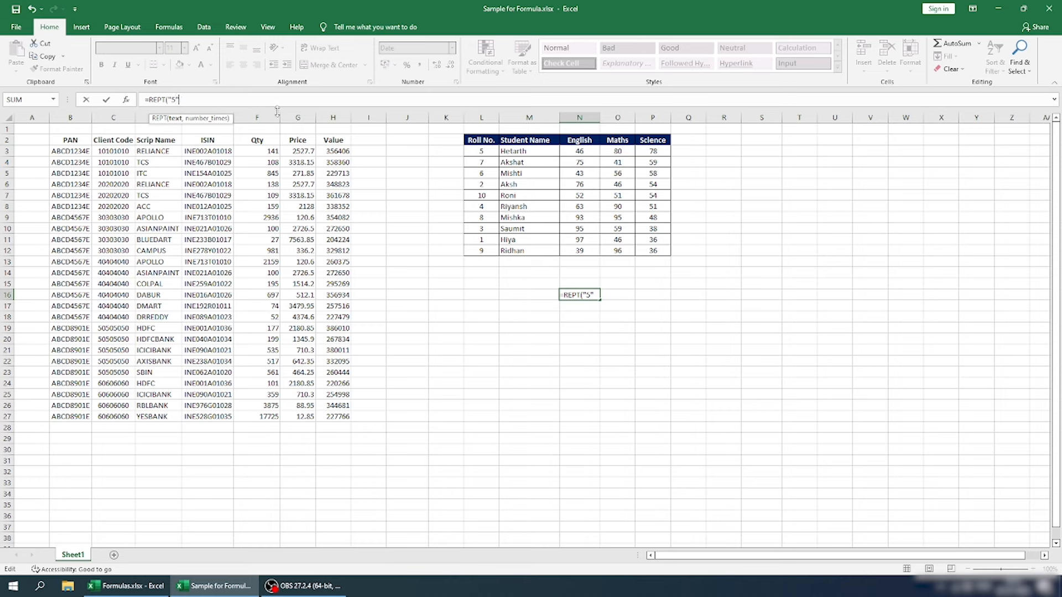
pyautogui.write(',10)')
pyautogui.press('Return')
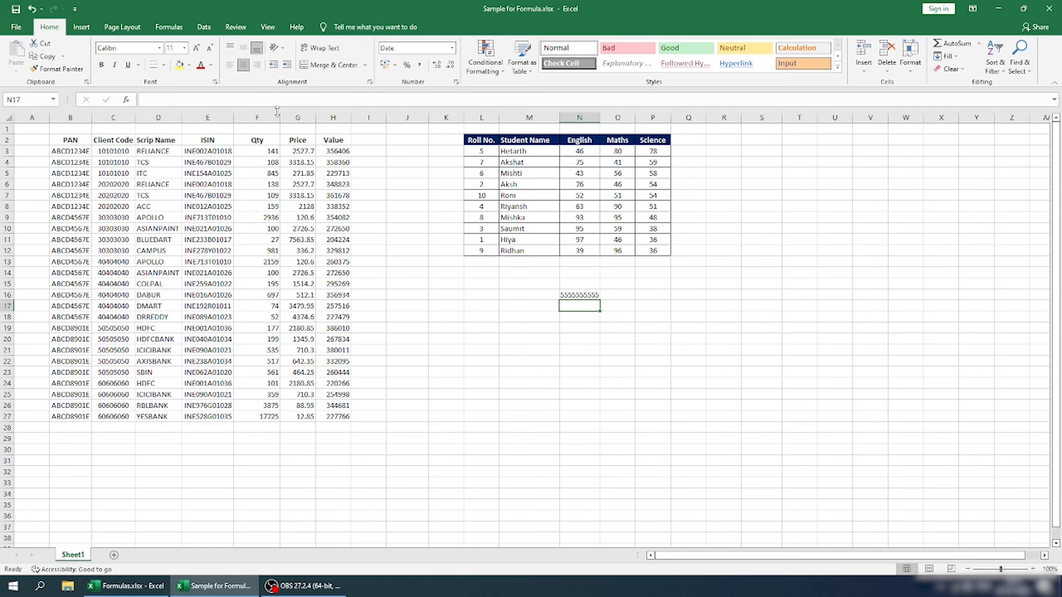
# - Enter a REPT formula in N17 that repeats the "|" character 20 times
pyautogui.write('=rep')
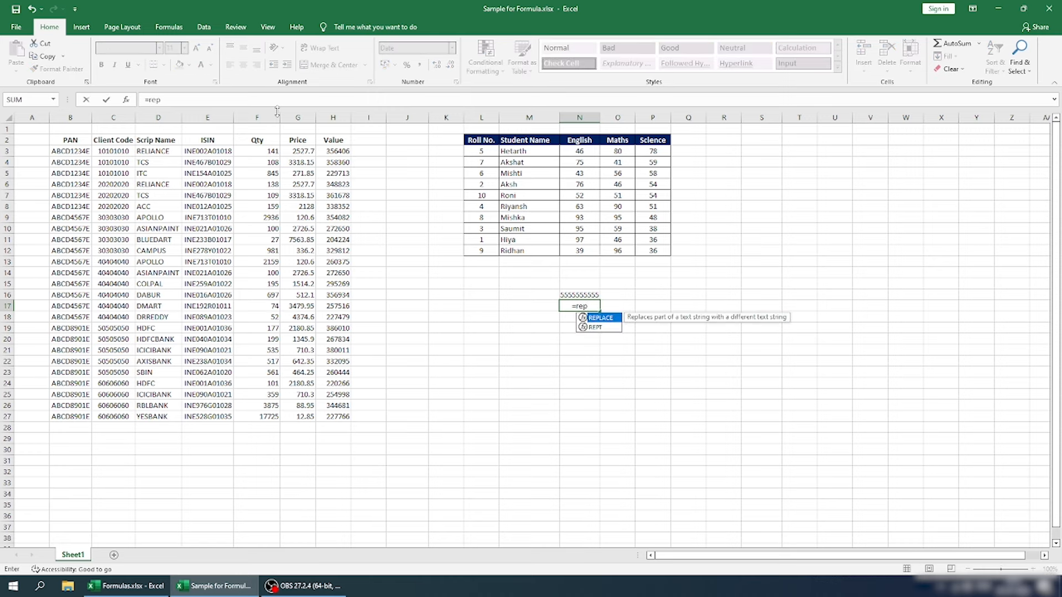
pyautogui.press('Down')
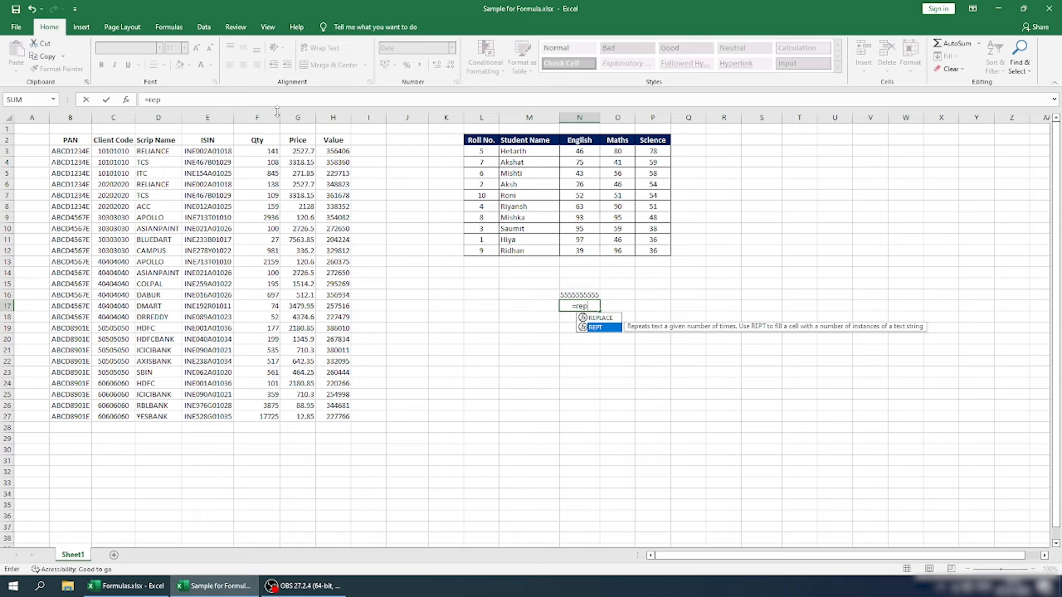
pyautogui.press('Tab')
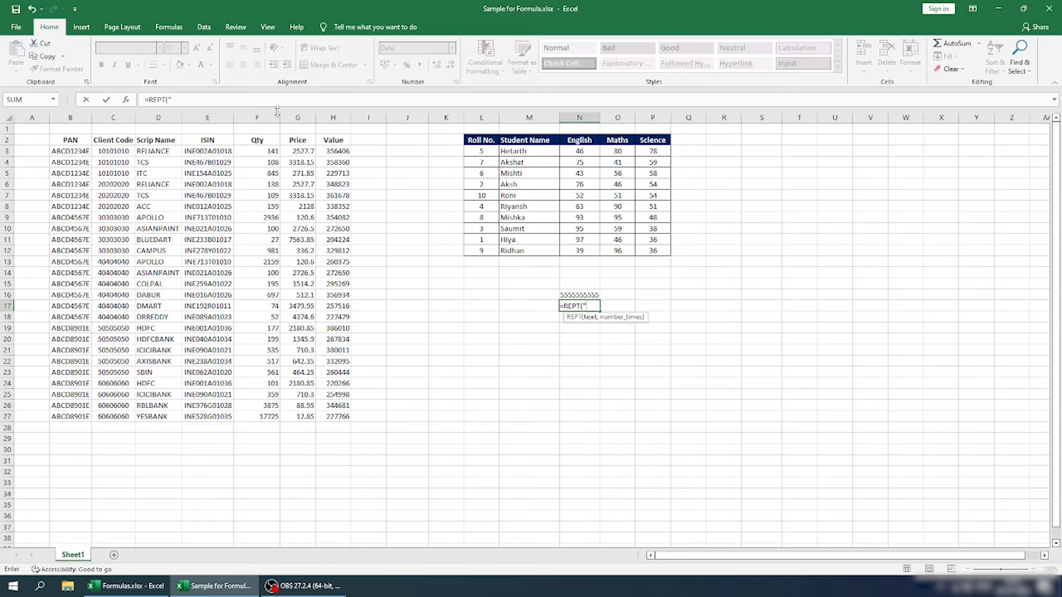
pyautogui.write('"|",20')
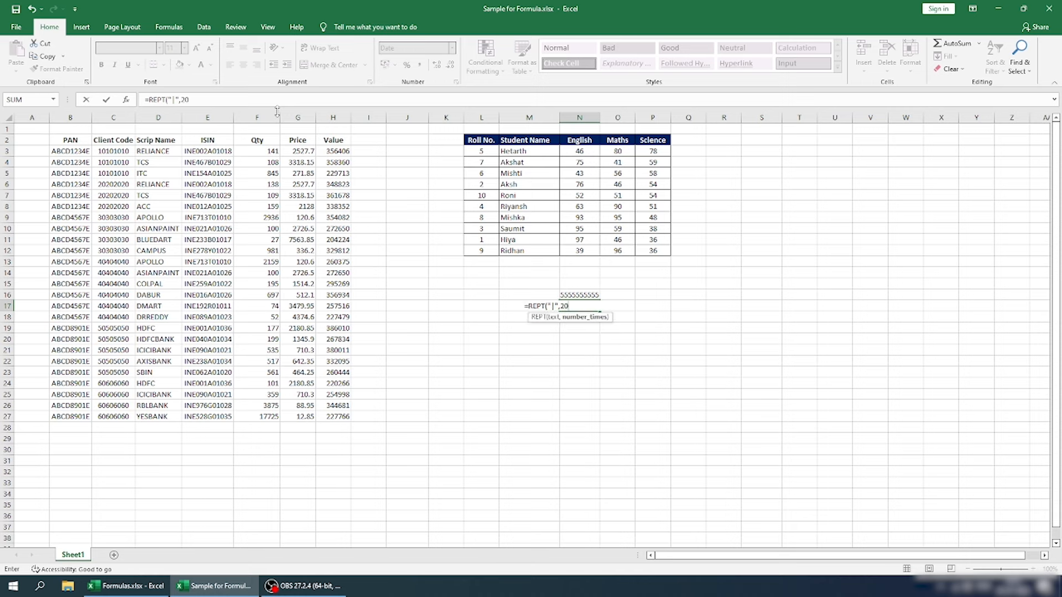
pyautogui.press('Return')
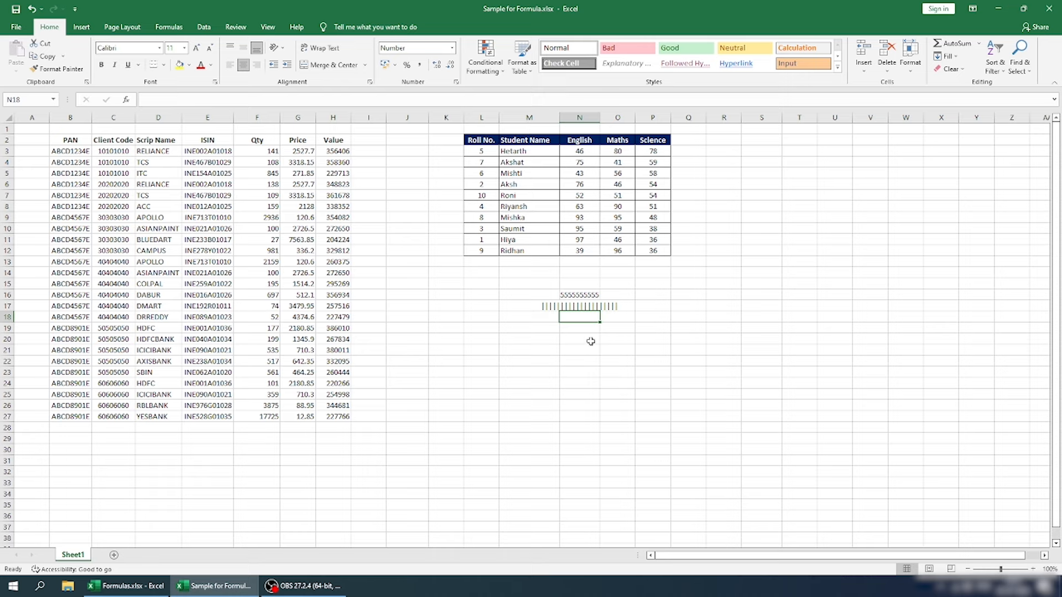
# - Clear both REPT examples from N16:N17 and return to N16
pyautogui.moveTo(578, 295); pyautogui.dragTo(573, 305)
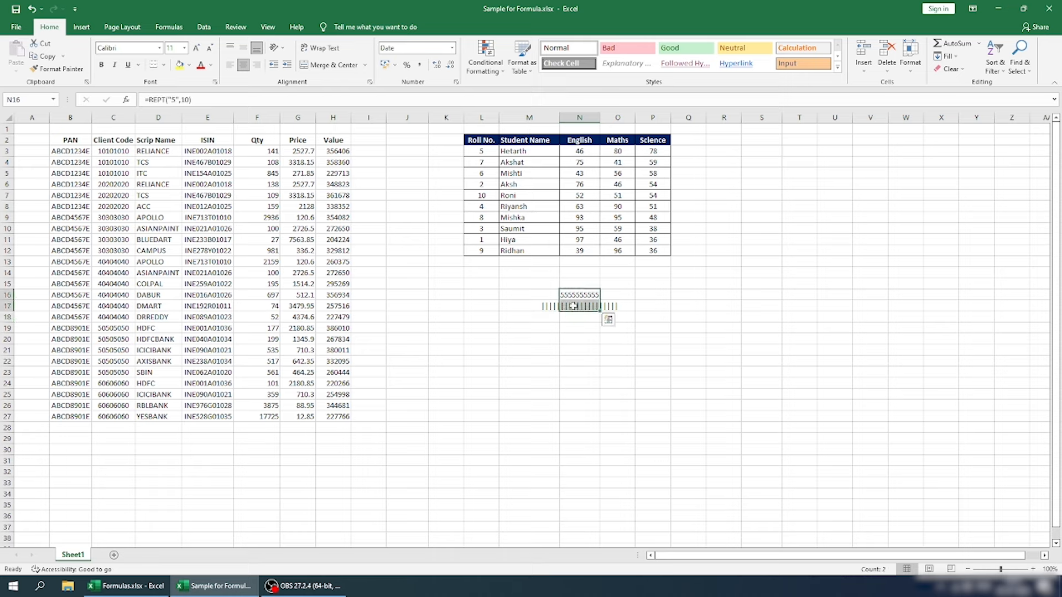
pyautogui.press('Delete')
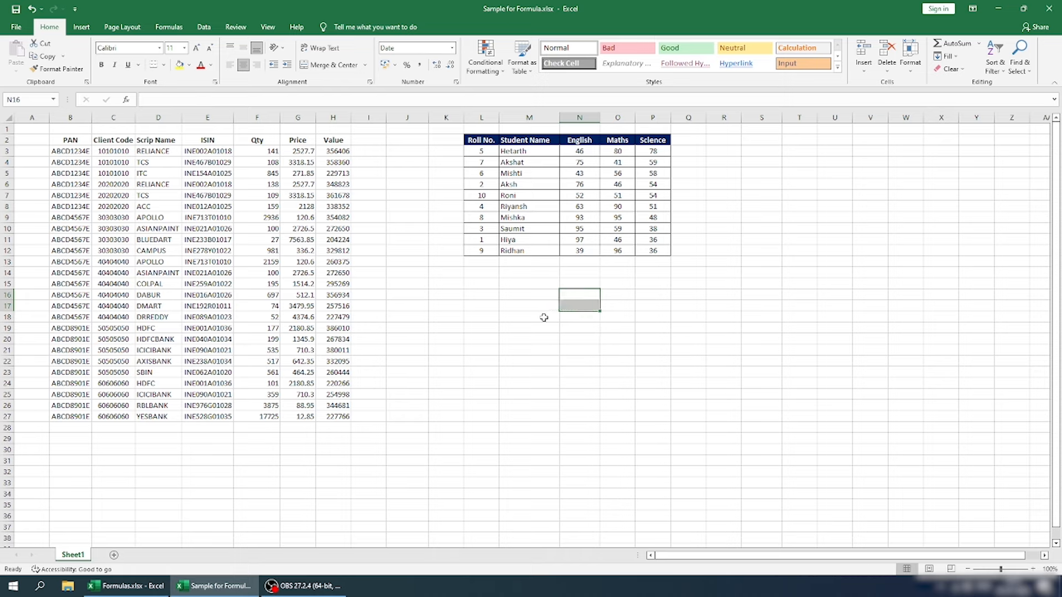
pyautogui.press('Down')
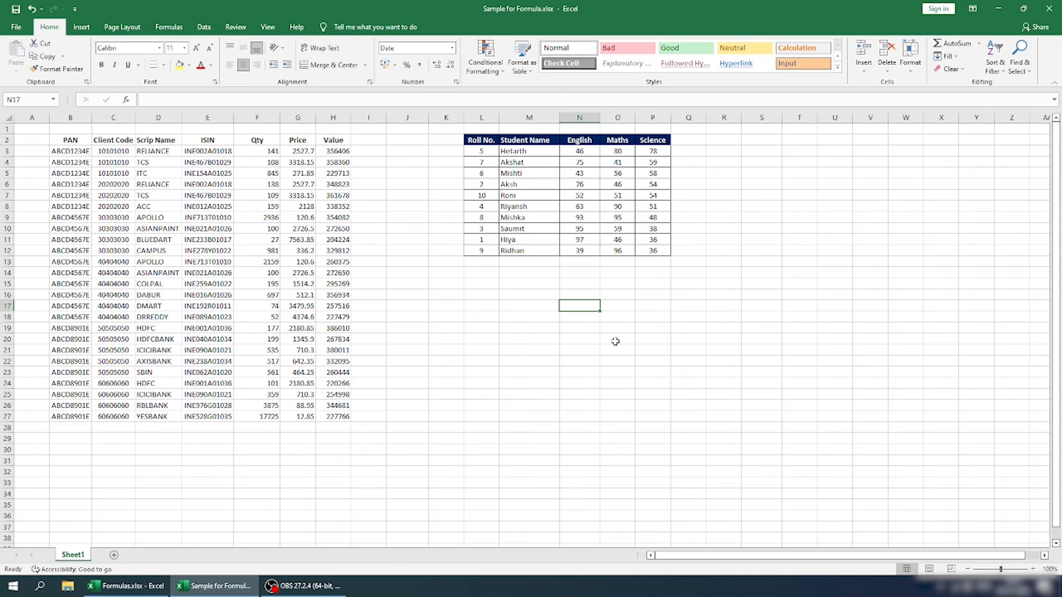
pyautogui.press('Up')
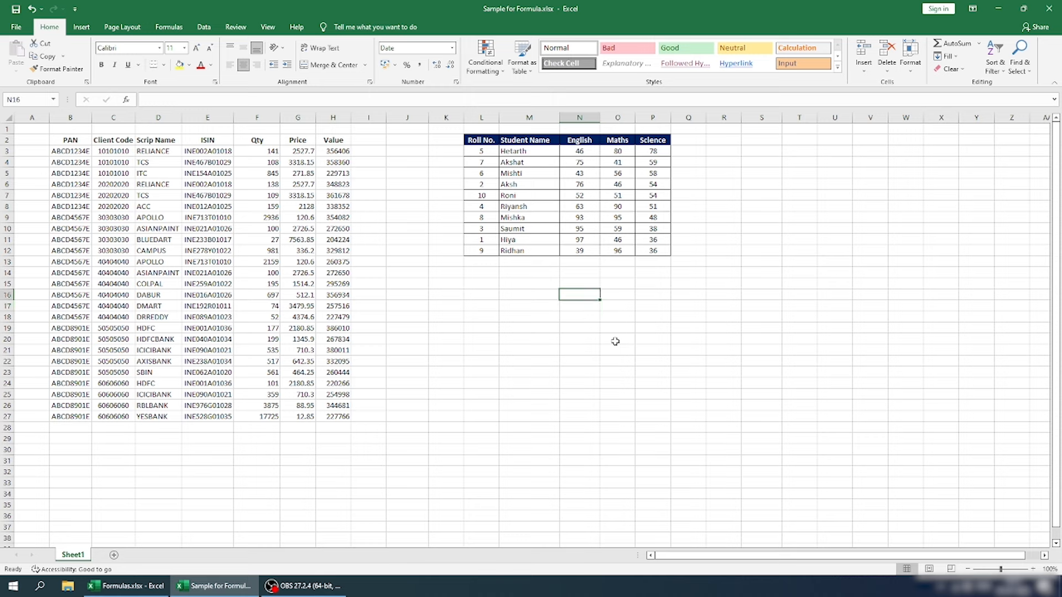
# - Enter the heading Name in N16 and a sample first name in each of N17 and N18
pyautogui.write('Name')
pyautogui.press('Return')
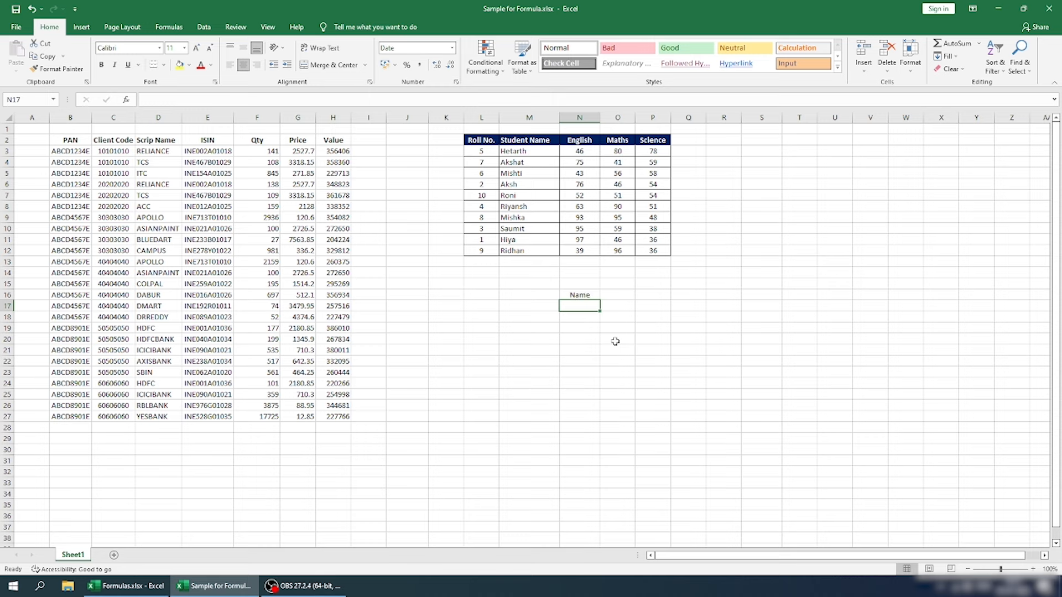
pyautogui.write('Arun')
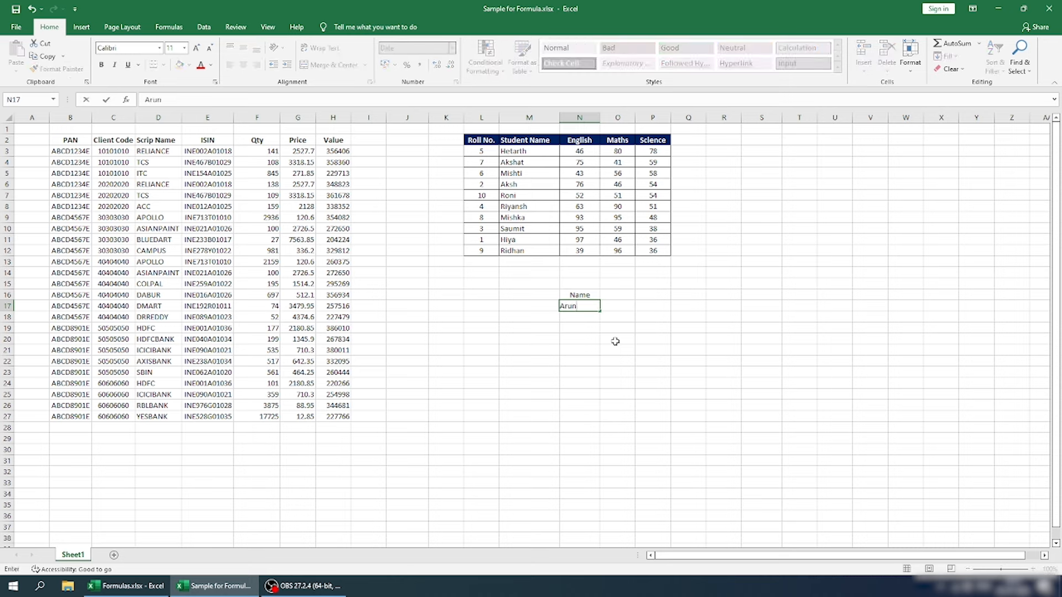
pyautogui.press('Return')
pyautogui.write('Mukesh')
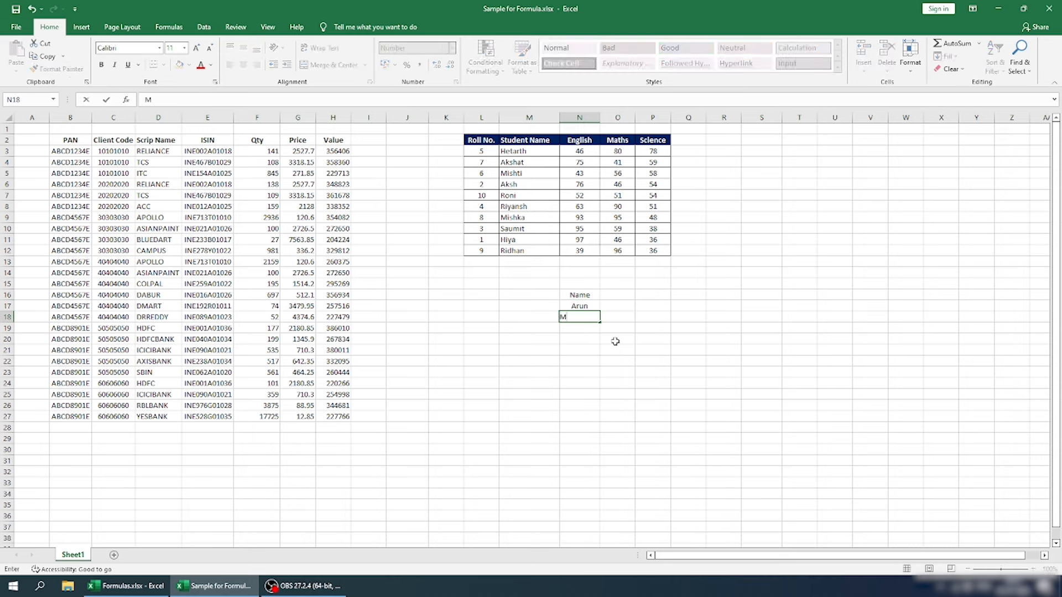
pyautogui.press('Tab')
# - Enter =SUBSTITUTE(N17,"a","v",1) in O17, beside the first sample name
pyautogui.press('Up')
pyautogui.press('Up')
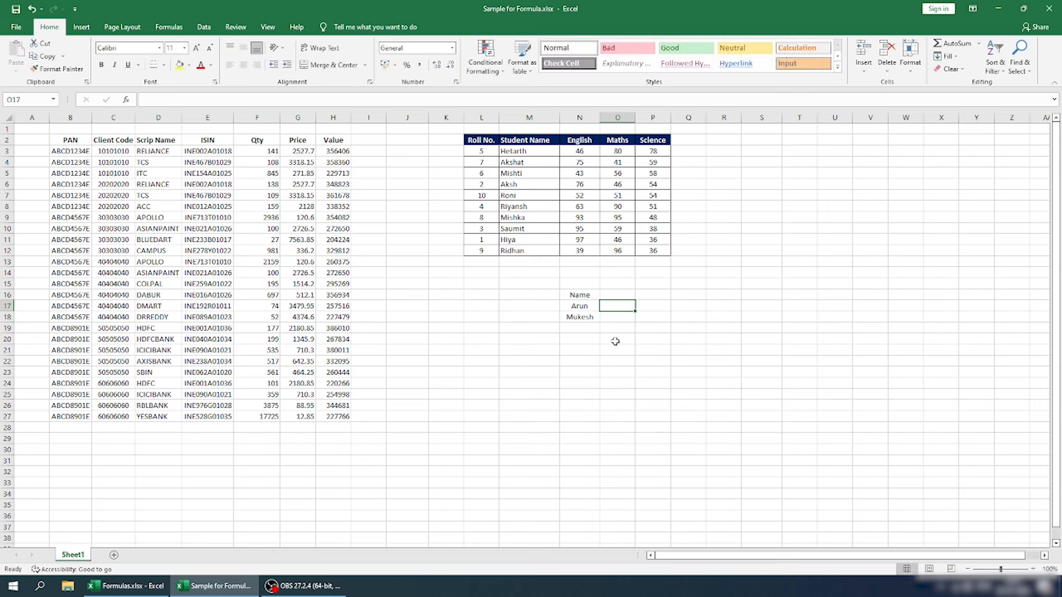
pyautogui.press('Down')
pyautogui.write('=')
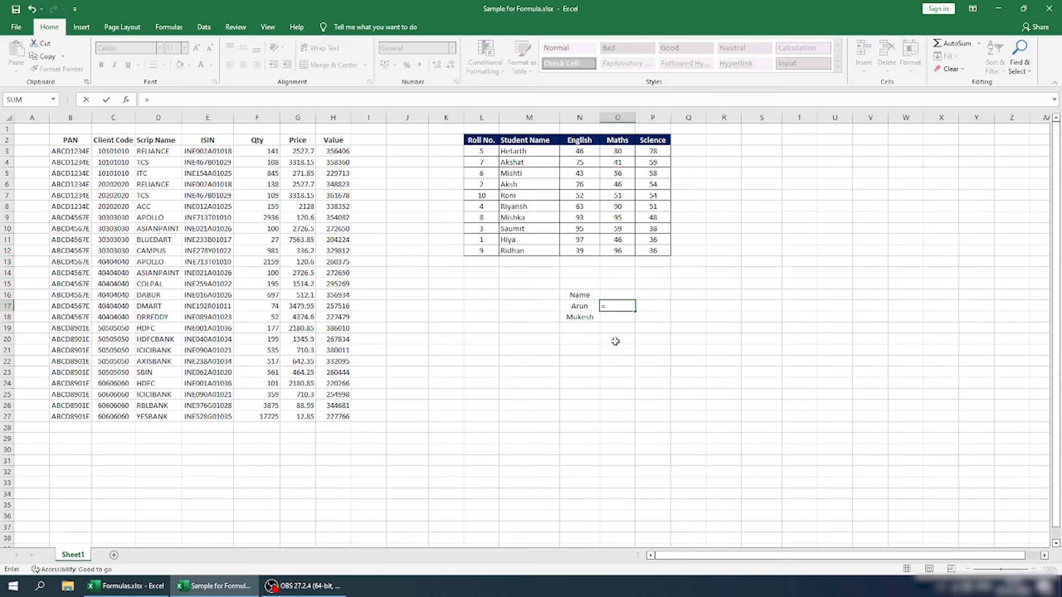
pyautogui.write('su')
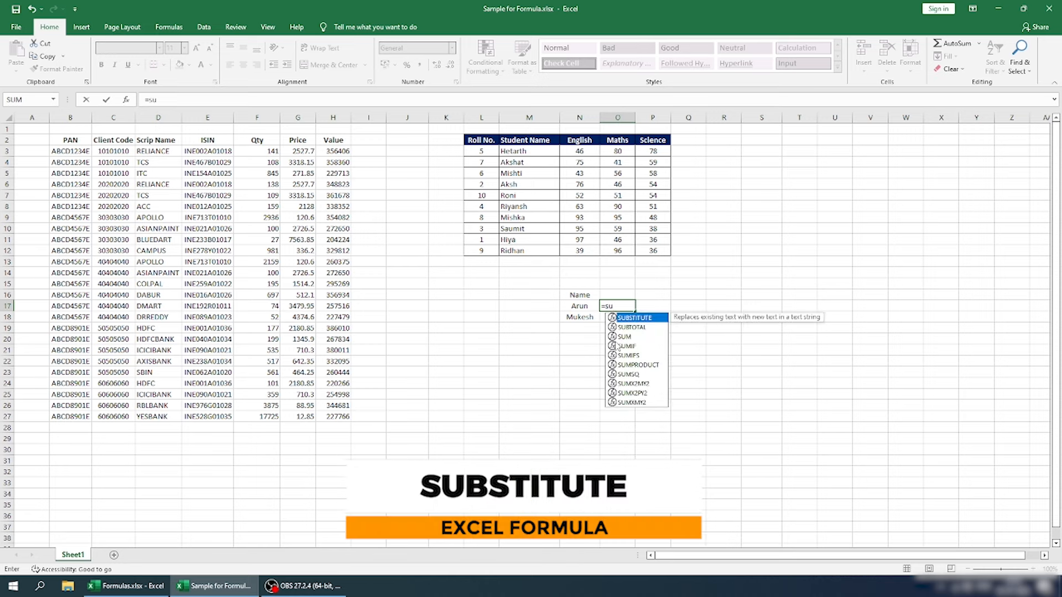
pyautogui.press('Tab')
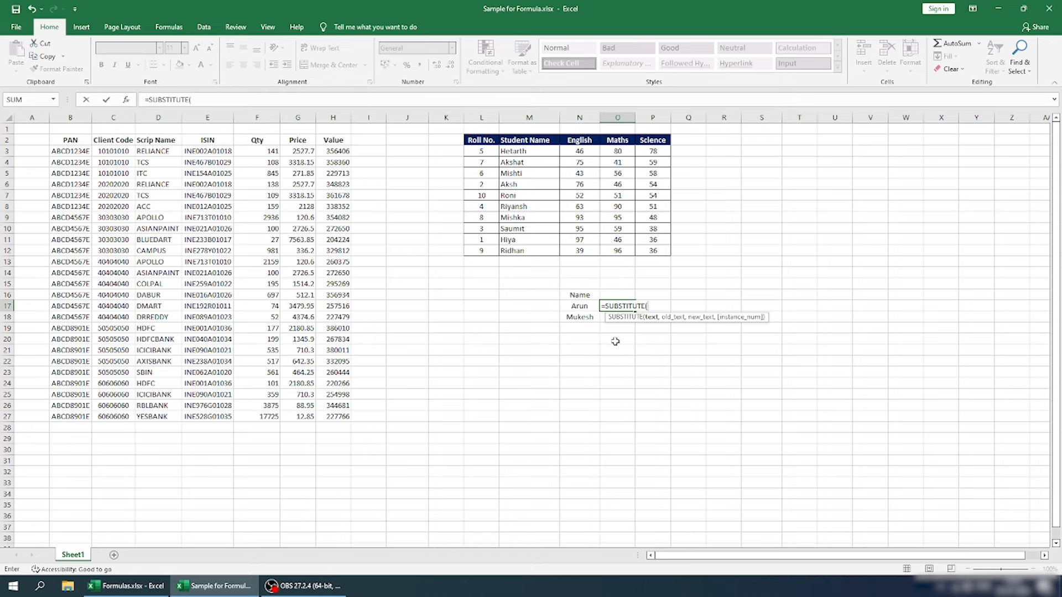
pyautogui.click(568, 307)
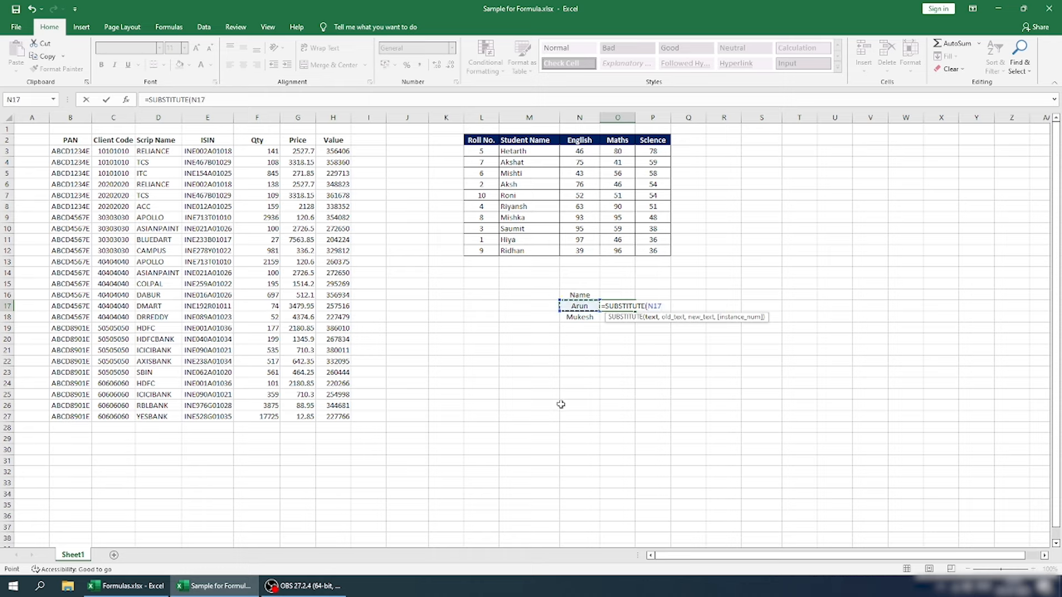
pyautogui.write(',')
pyautogui.write('"')
pyautogui.write('a')
pyautogui.write('"')
pyautogui.write(',')
pyautogui.write('"v:')
pyautogui.write('"v')
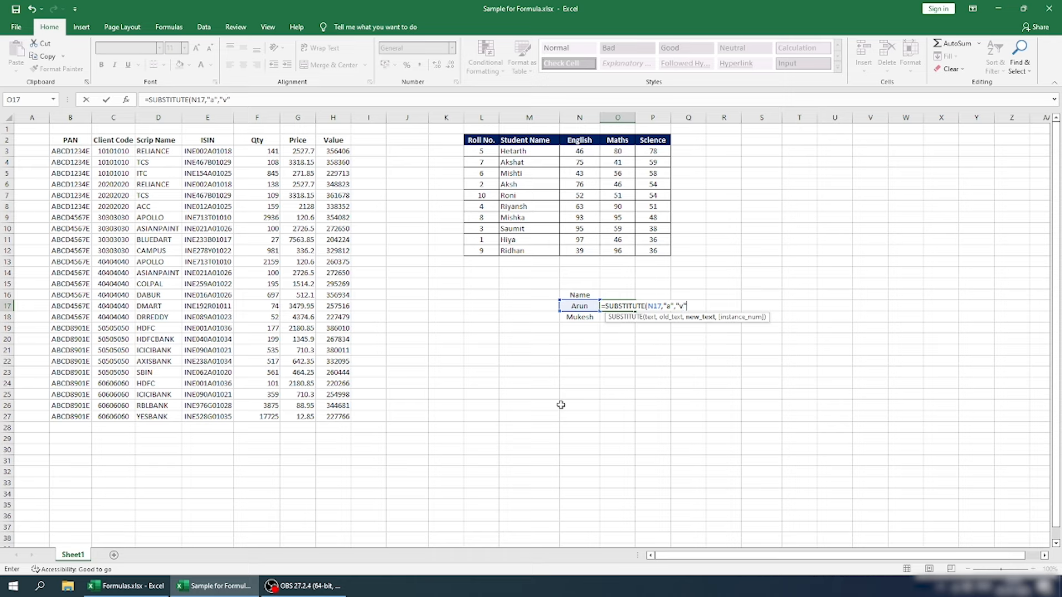
pyautogui.write(',1)')
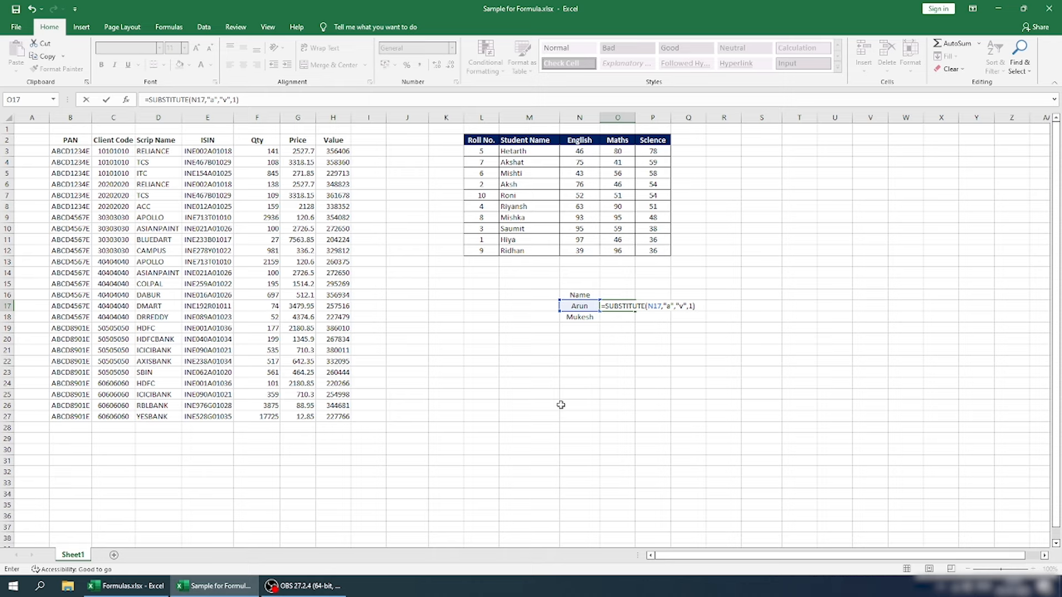
pyautogui.press('Return')
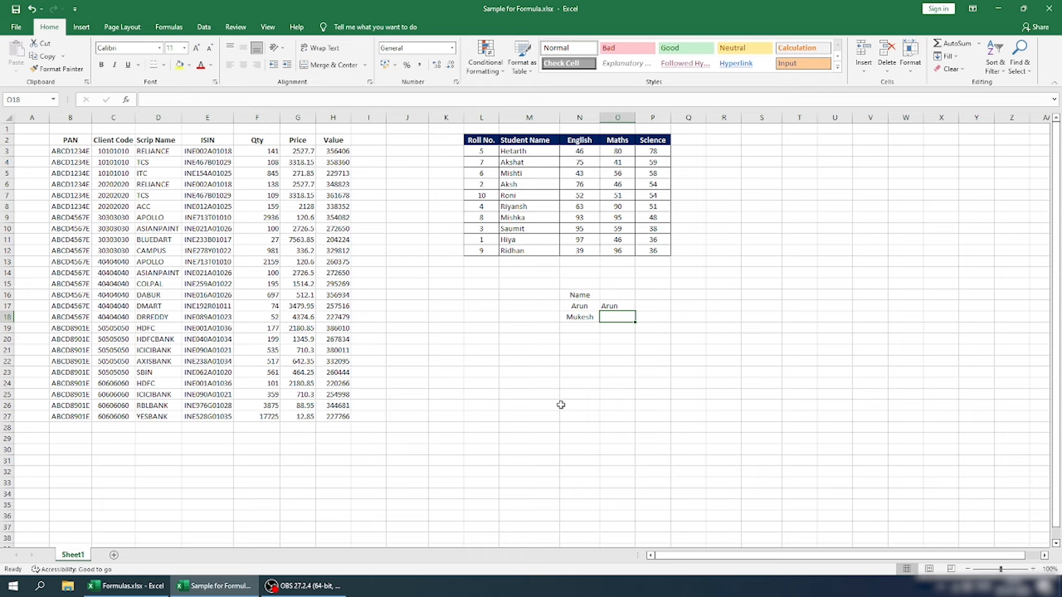
# - Change the SUBSTITUTE formula in O17 to use capital "A" as the old text and capital "V" as the new text
pyautogui.click(606, 306)
pyautogui.doubleClick(606, 306)
pyautogui.doubleClick(668, 306)
pyautogui.write('A","v",1)')
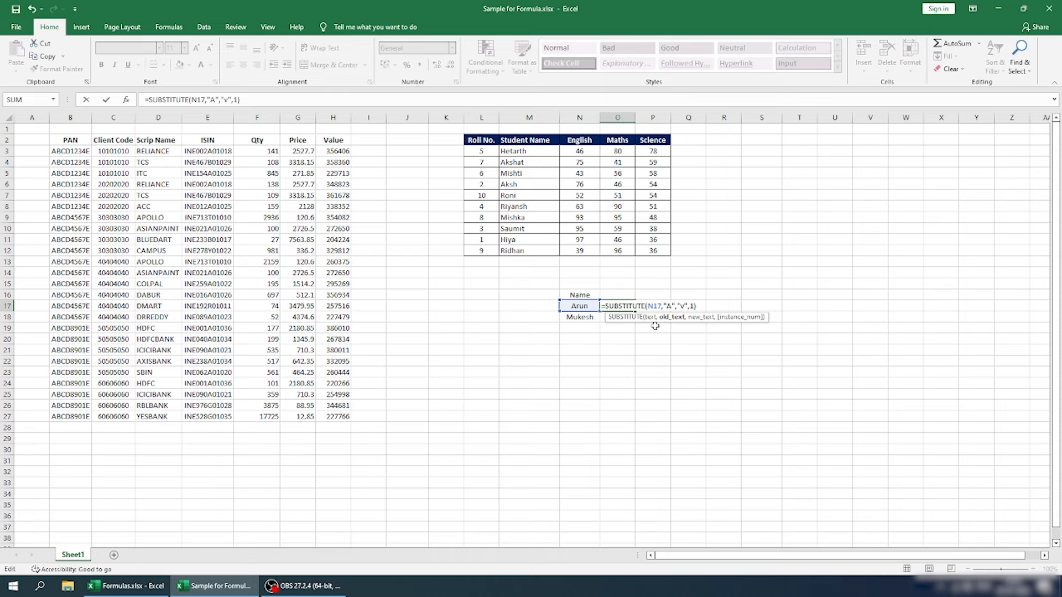
pyautogui.doubleClick(683, 306)
pyautogui.write('V')
pyautogui.press('Return')
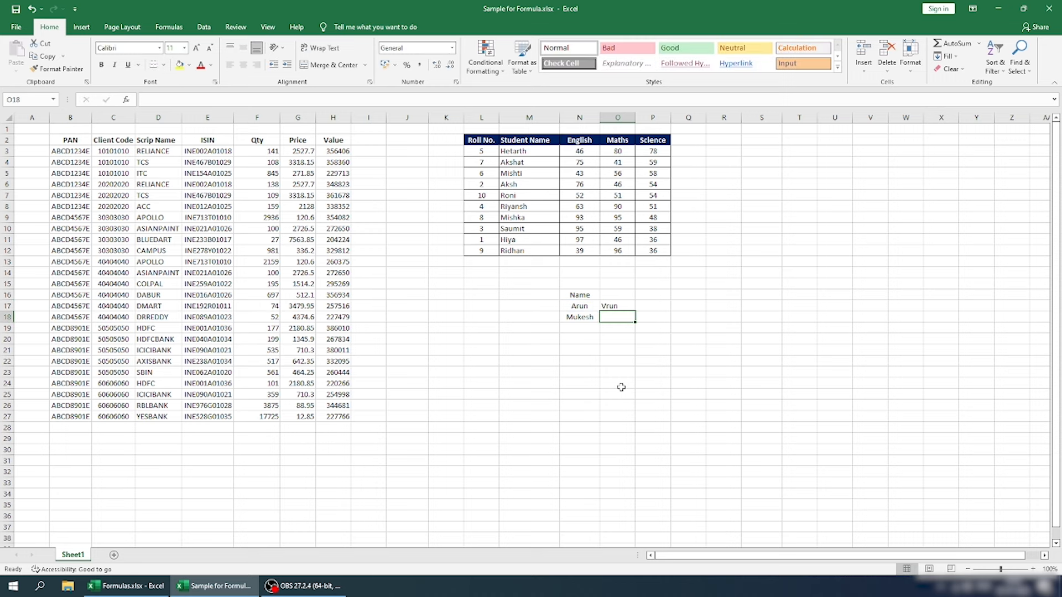
# - Copy the O17 formula to O18 and set its old text to "Mu" and its new text to "Ra"
pyautogui.press('Up')
pyautogui.hotkey('ctrl', 'c')
pyautogui.press('Down')
pyautogui.press('Return')
pyautogui.click(218, 99)
pyautogui.moveTo(216, 98); pyautogui.dragTo(211, 99)
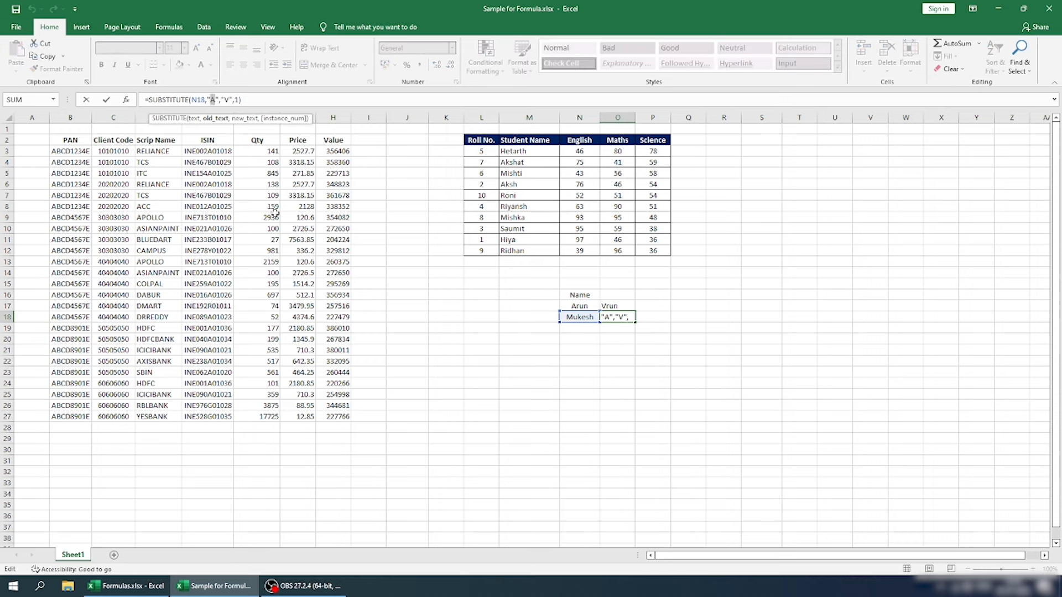
pyautogui.write('Mu')
pyautogui.moveTo(236, 100); pyautogui.dragTo(230, 100)
pyautogui.write('Ra')
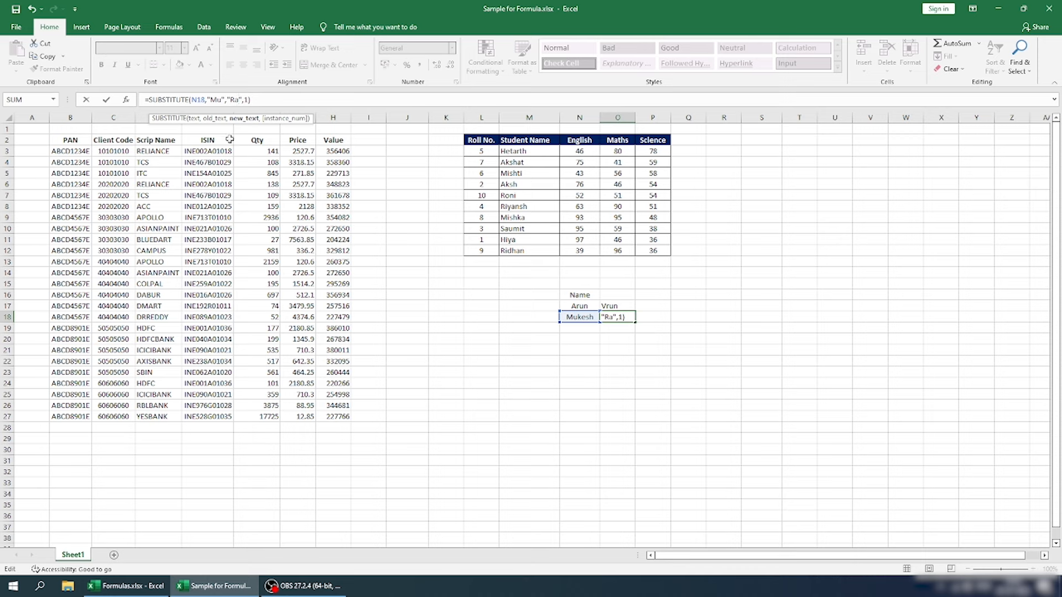
pyautogui.press('Return')
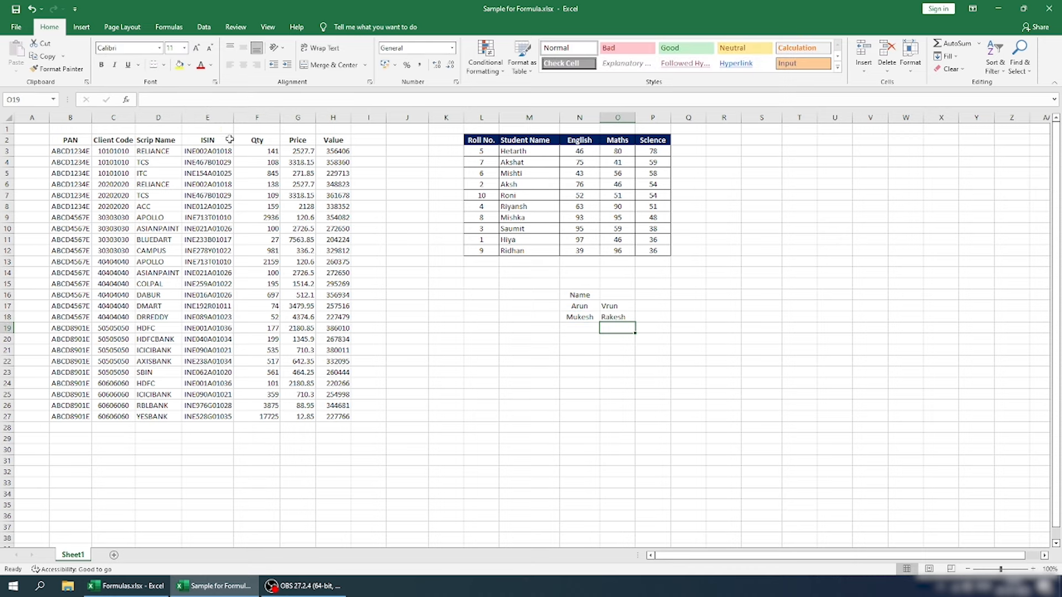
# - Change the new text in O17's SUBSTITUTE formula to "Va"
pyautogui.press('Up')
pyautogui.press('Up')
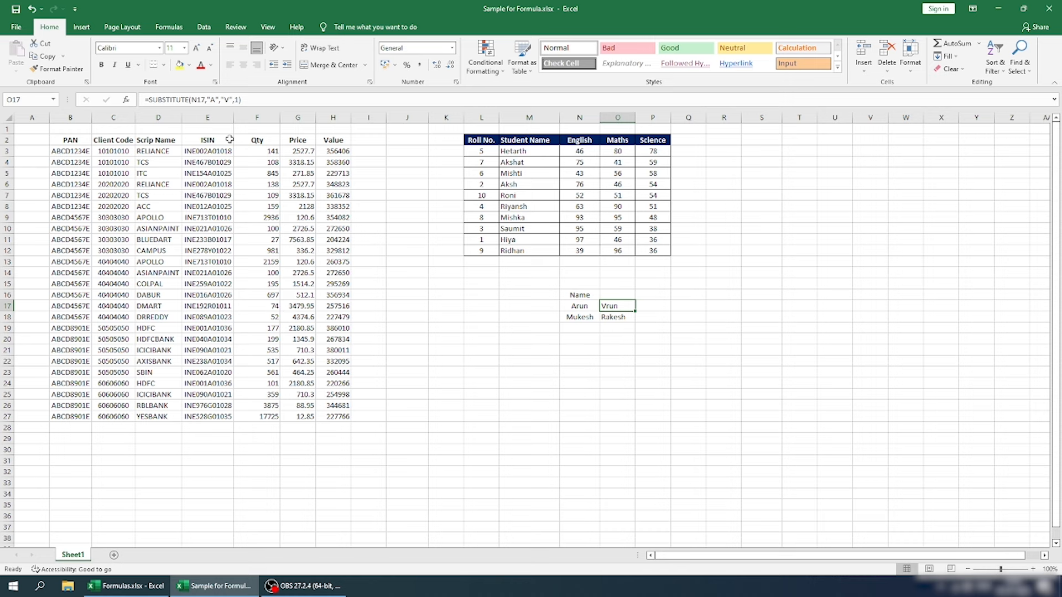
pyautogui.click(230, 102)
pyautogui.write('A')
pyautogui.click(258, 100)
pyautogui.press('Return')
pyautogui.press('Up')
pyautogui.click(238, 102)
pyautogui.press('BackSpace')
pyautogui.write('a')
pyautogui.press('Return')
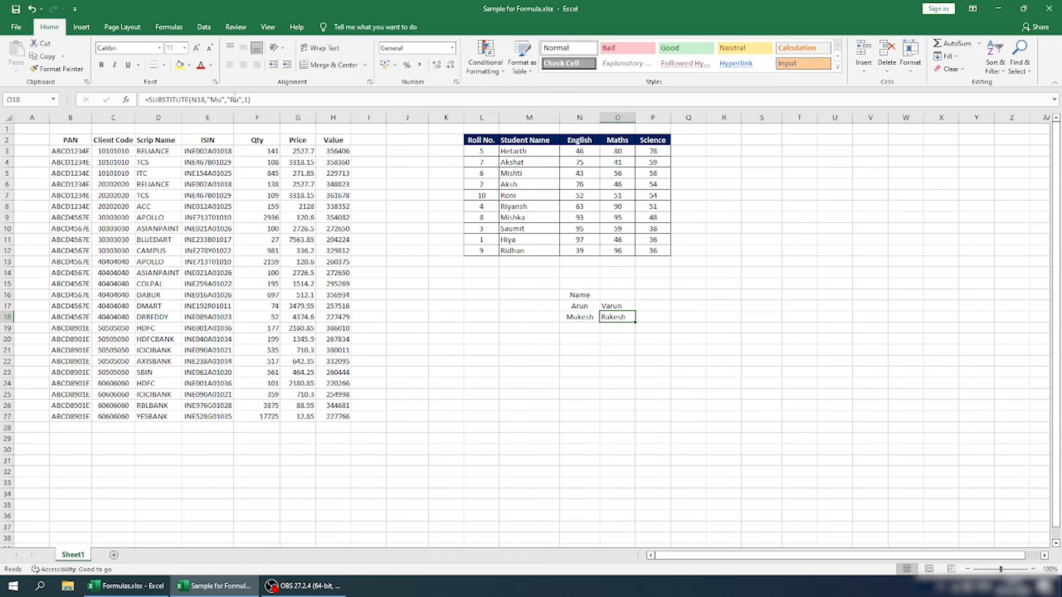
# - Add ## both before and after the name in N18
pyautogui.doubleClick(564, 319)
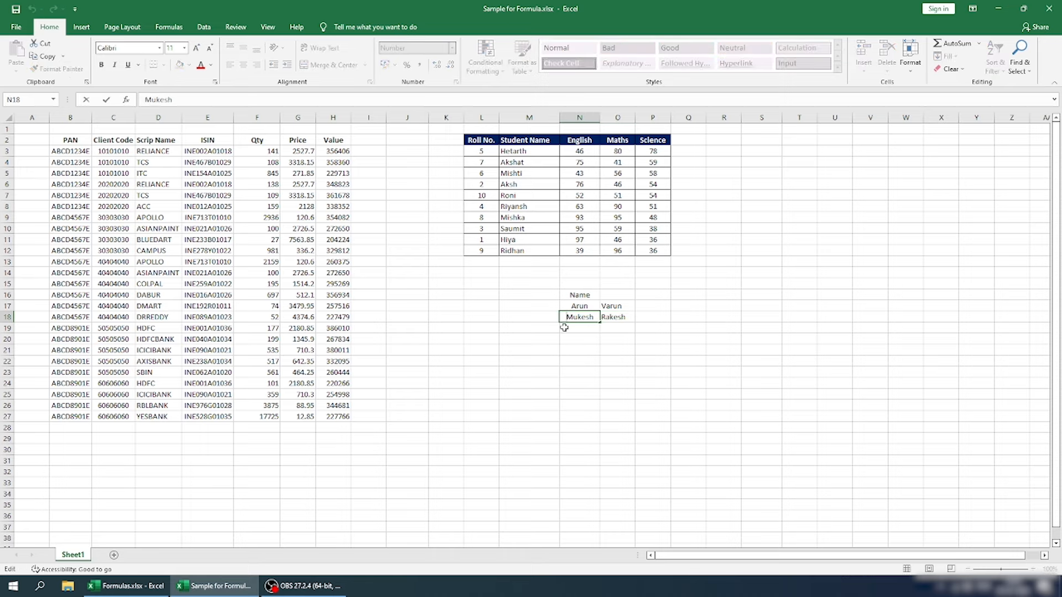
pyautogui.write('###')
pyautogui.click(599, 317)
pyautogui.write('###')
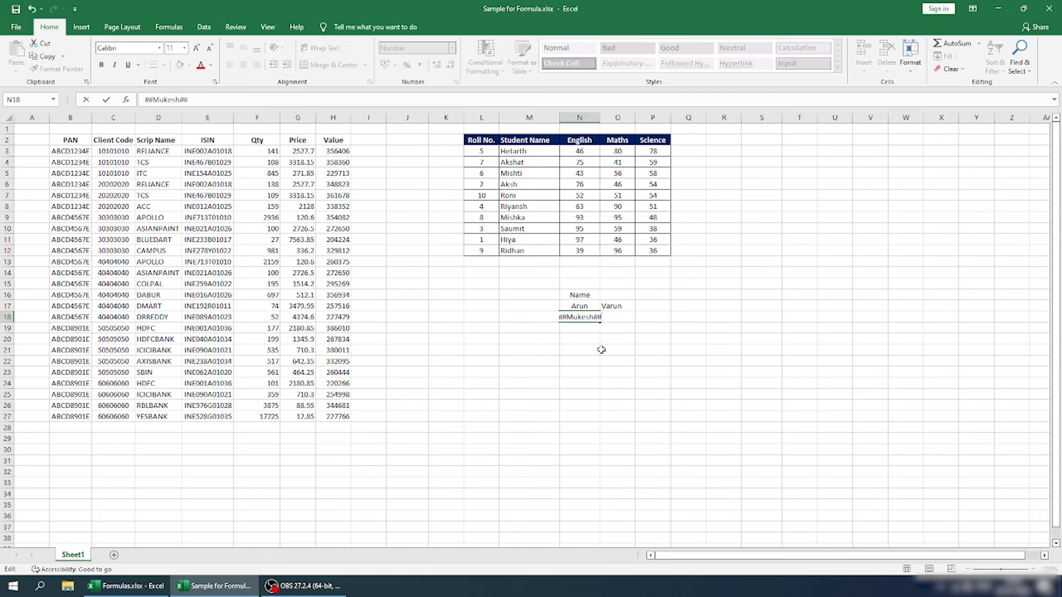
pyautogui.click(607, 342)
# - Replace the formula in O18 with =SUBSTITUTE(N18,"#","") to strip every # from the name
pyautogui.click(615, 313)
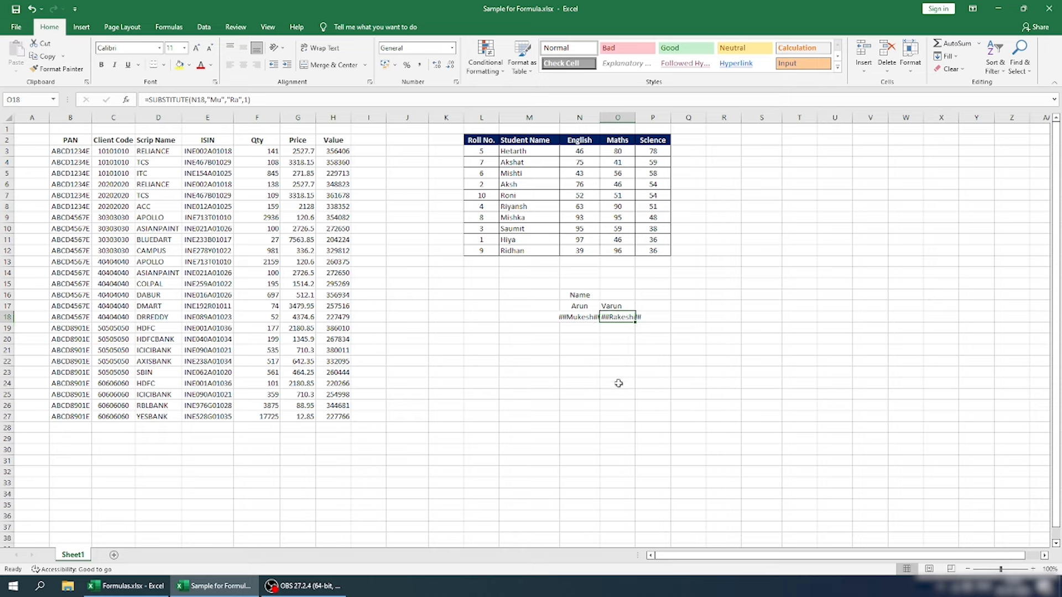
pyautogui.press('Delete')
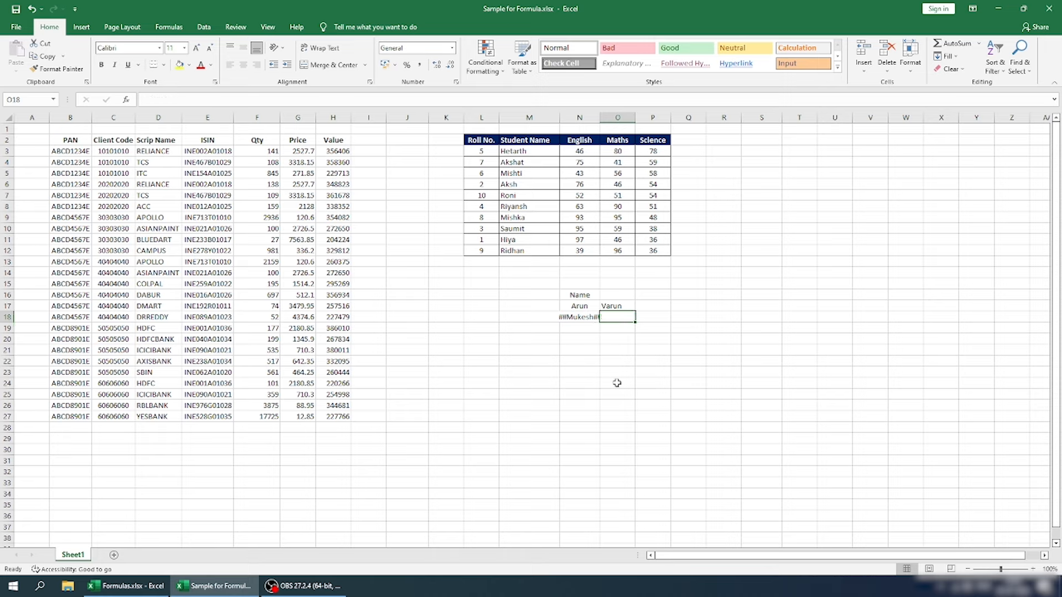
pyautogui.click(572, 316)
pyautogui.click(612, 319)
pyautogui.write('=sub')
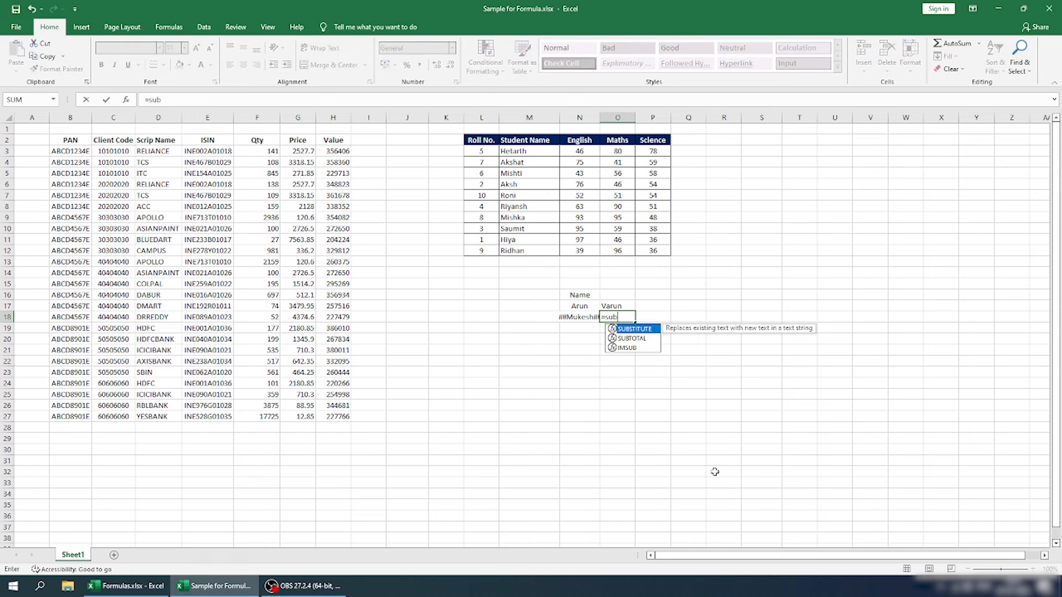
pyautogui.press('Tab')
pyautogui.press('Down')
pyautogui.press('Up')
pyautogui.write(',"#"')
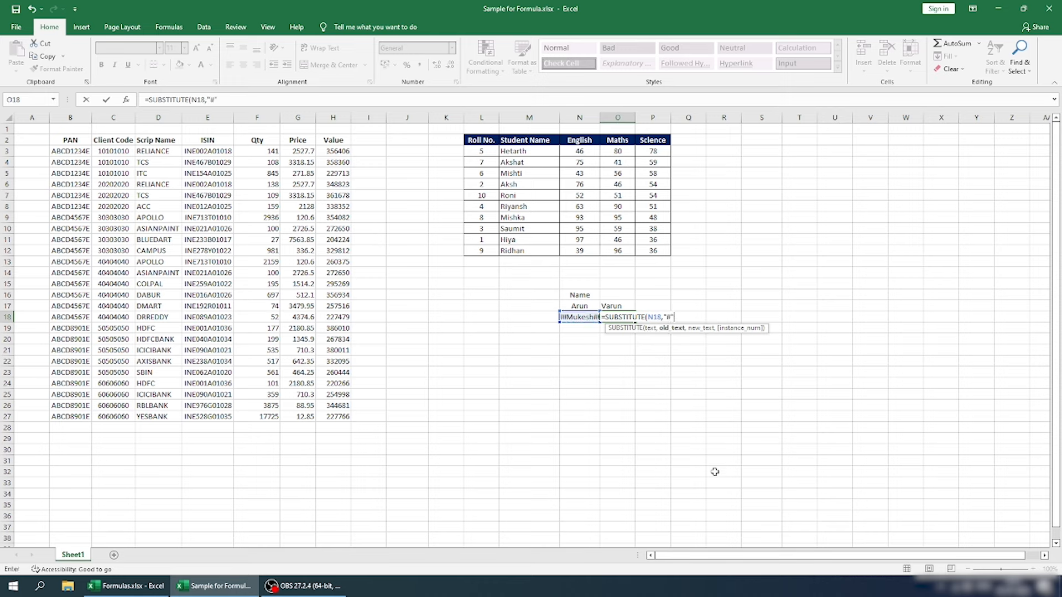
pyautogui.write(',""')
pyautogui.press('Return')
pyautogui.press('Up')
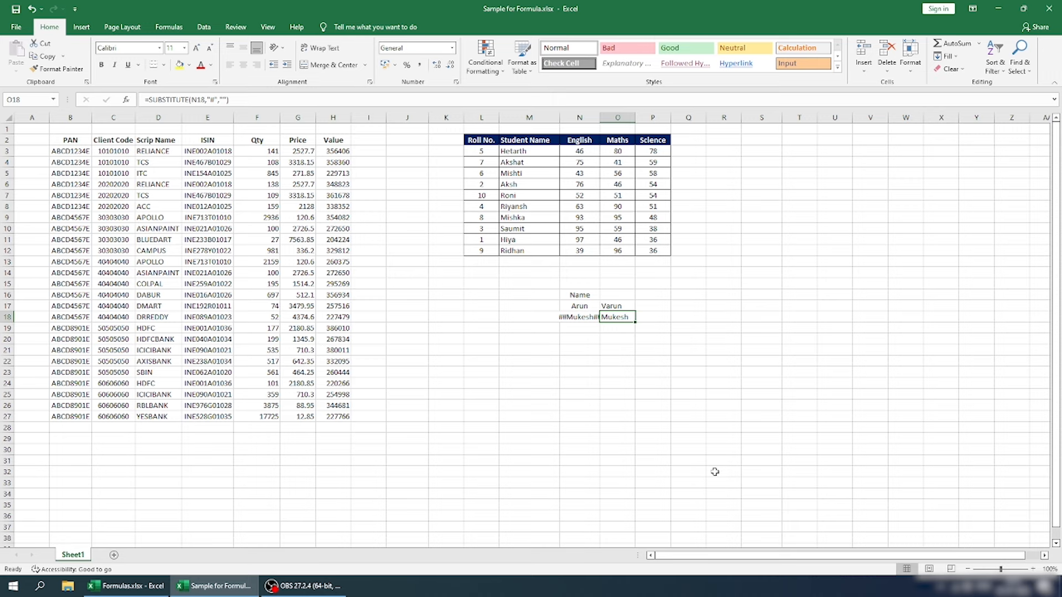
# - Add an instance number of 1 to the SUBSTITUTE formula in O18
pyautogui.click(227, 99)
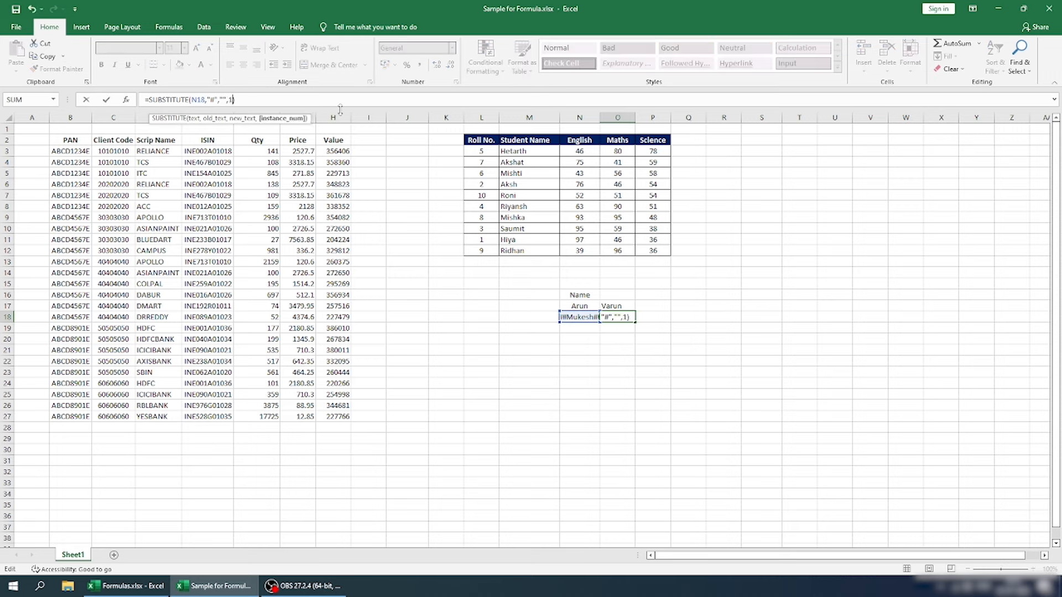
pyautogui.press('Return')
pyautogui.press('Up')
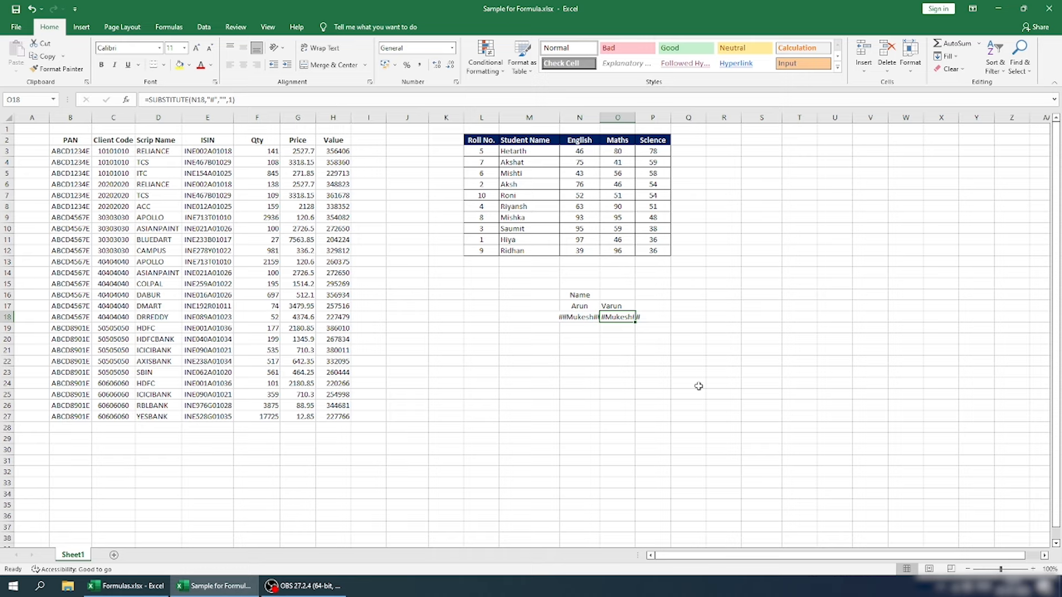
# - Examine each argument of the SUBSTITUTE formula in O18: text, old text, new text and instance number
pyautogui.click(773, 502)
pyautogui.click(625, 320)
pyautogui.moveTo(206, 100); pyautogui.dragTo(191, 102)
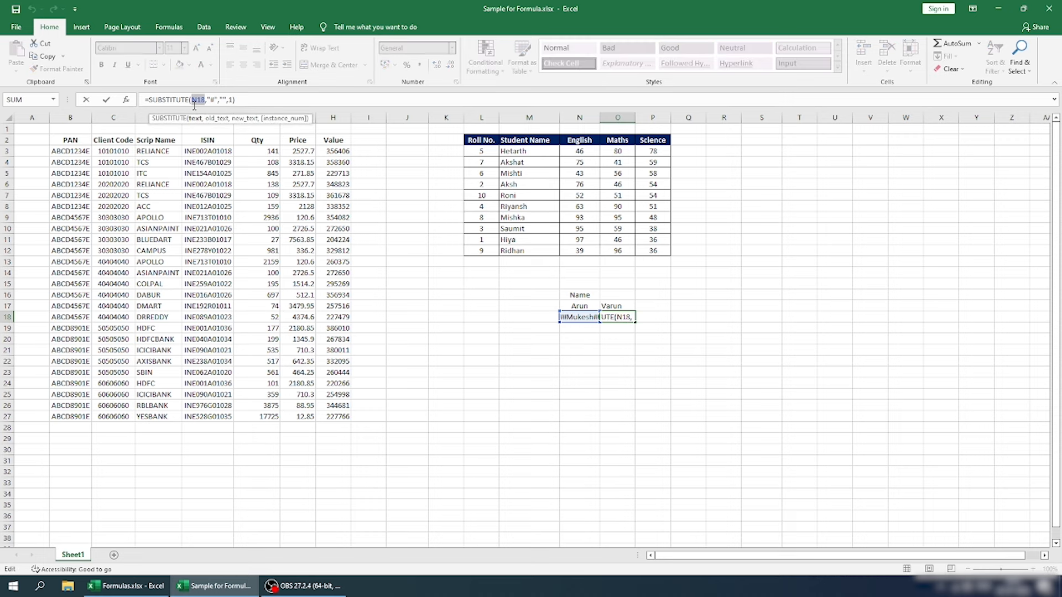
pyautogui.moveTo(207, 101); pyautogui.dragTo(219, 98)
pyautogui.moveTo(220, 100); pyautogui.dragTo(227, 99)
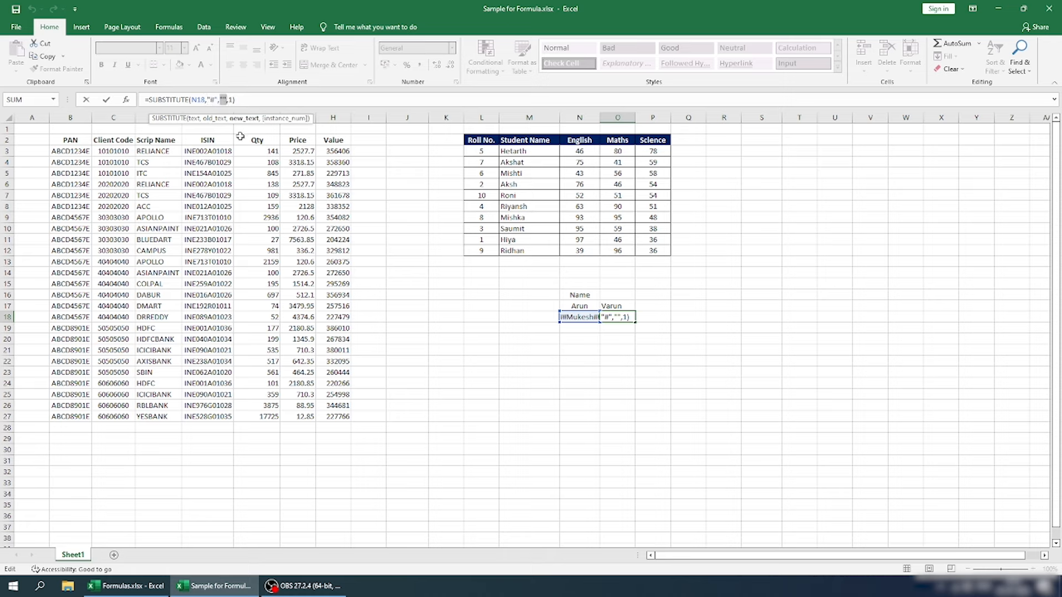
pyautogui.click(231, 99)
pyautogui.doubleClick(231, 100)
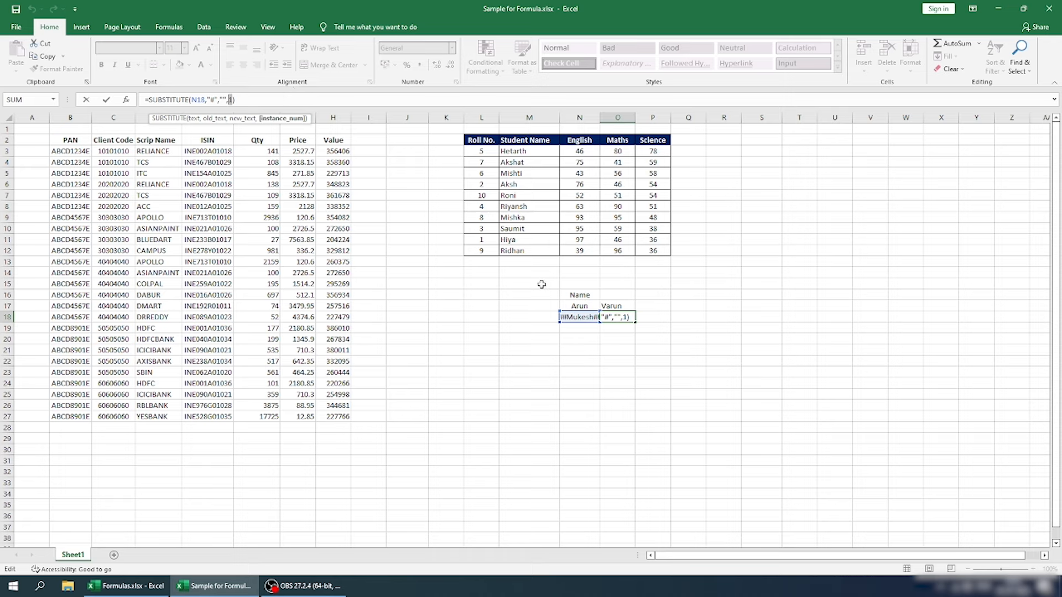
pyautogui.click(529, 285)
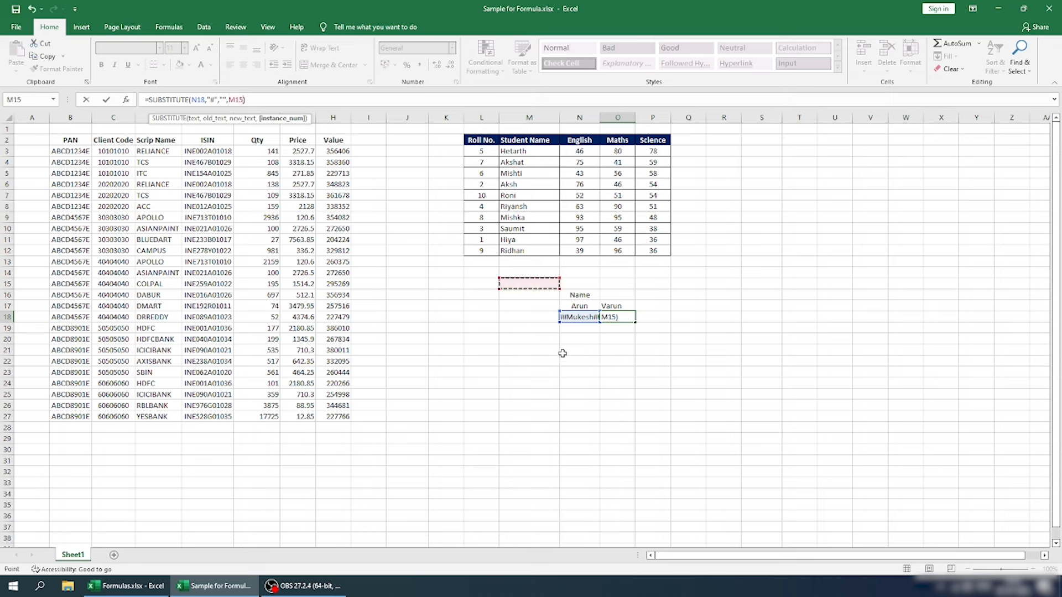
pyautogui.press('Return')
# - Clear the Name list and its SUBSTITUTE examples below the student table
pyautogui.click(551, 299)
pyautogui.moveTo(552, 302); pyautogui.dragTo(639, 325)
pyautogui.press('Delete')
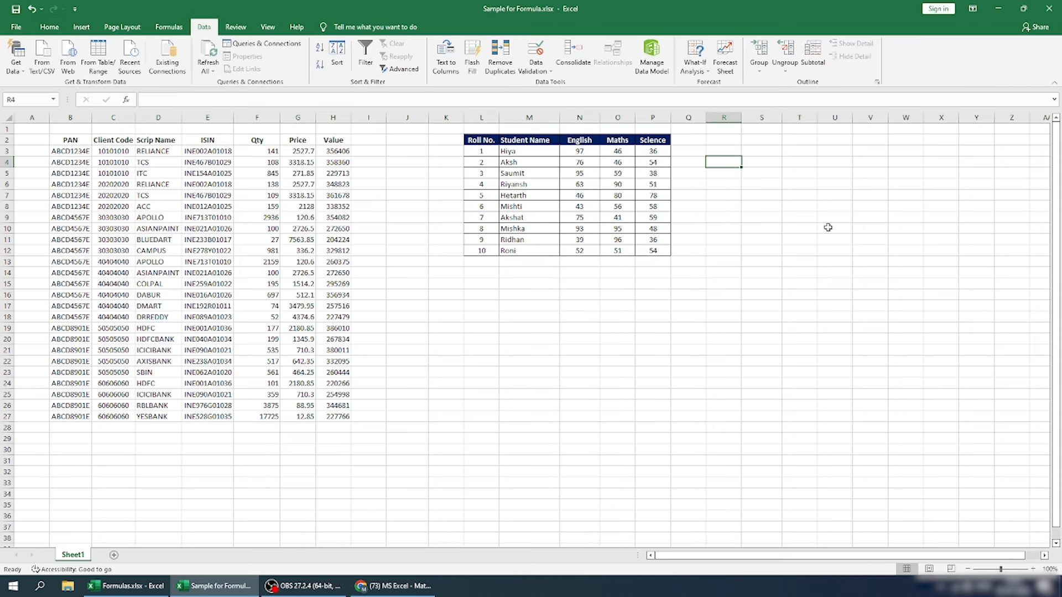
# - Enter a MATCH formula in R4 that looks up the last student's name in M3:M12 with match type 0
pyautogui.write('=ma')
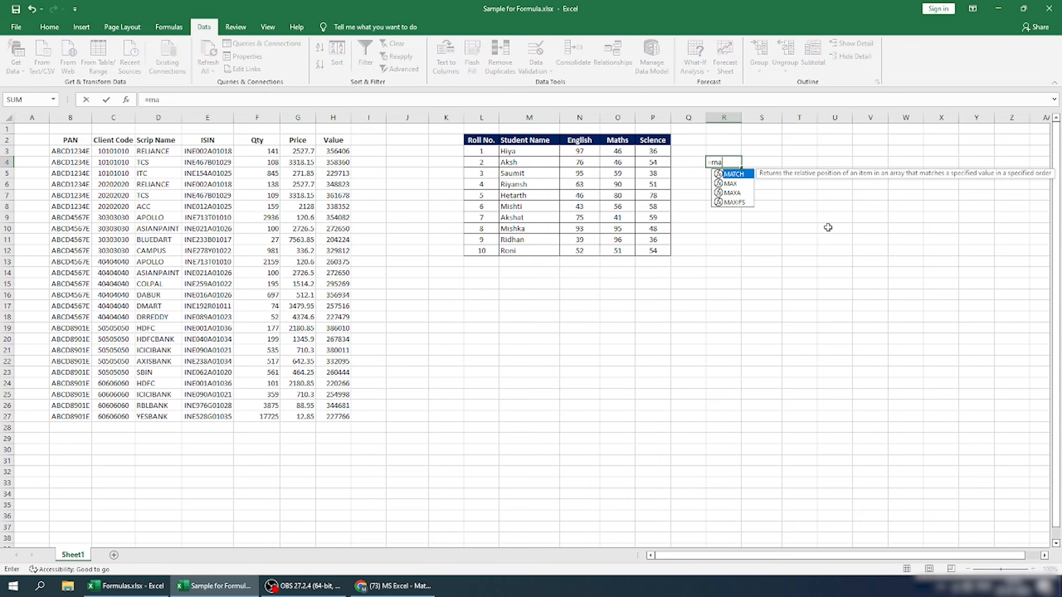
pyautogui.press('Tab')
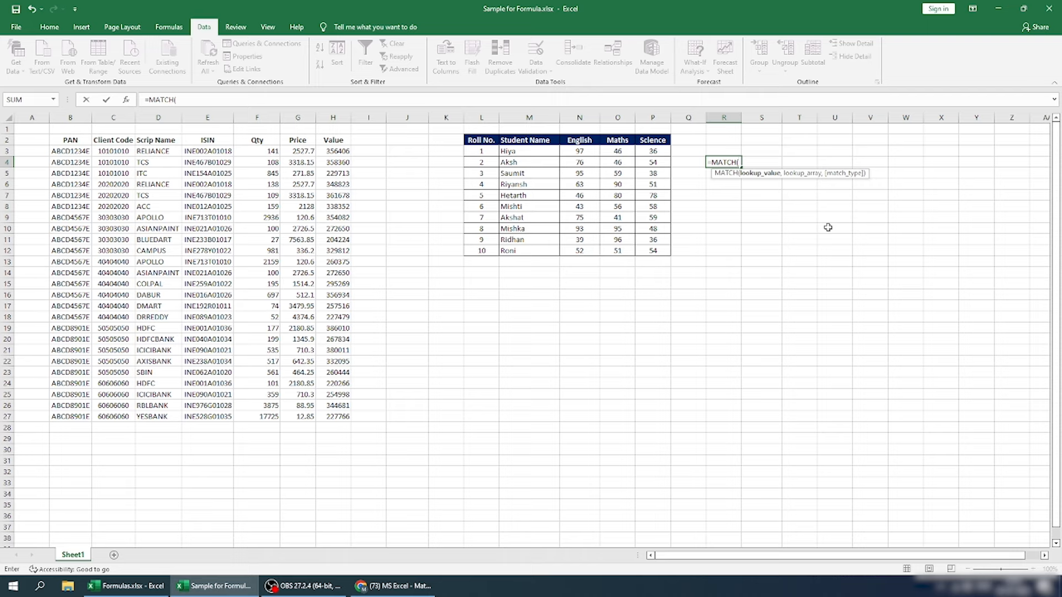
pyautogui.write('"Roni",')
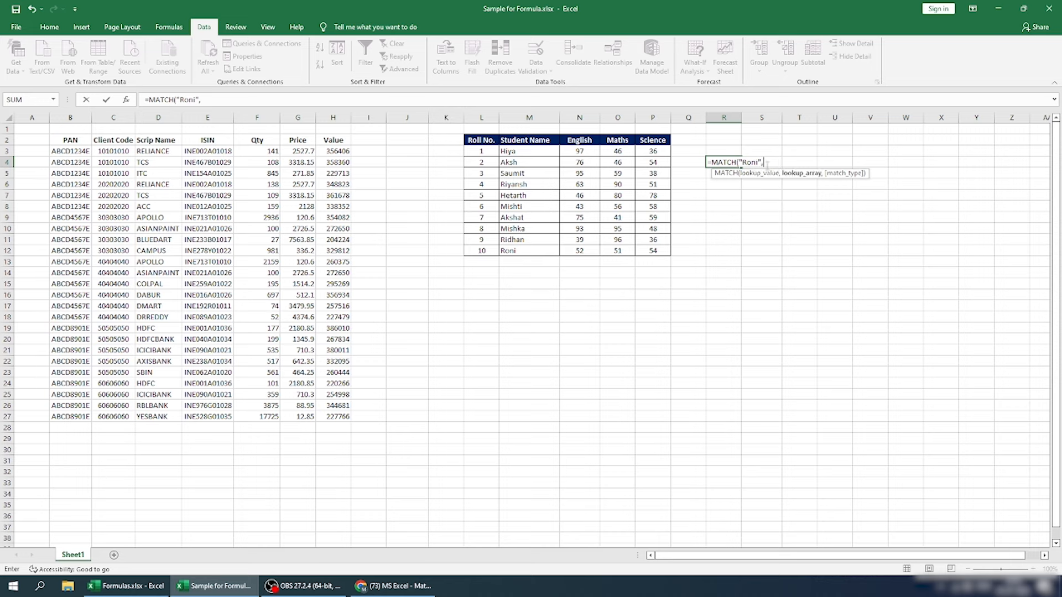
pyautogui.moveTo(526, 153); pyautogui.dragTo(505, 251)
pyautogui.write(',0')
pyautogui.press('Return')
pyautogui.press('Up')
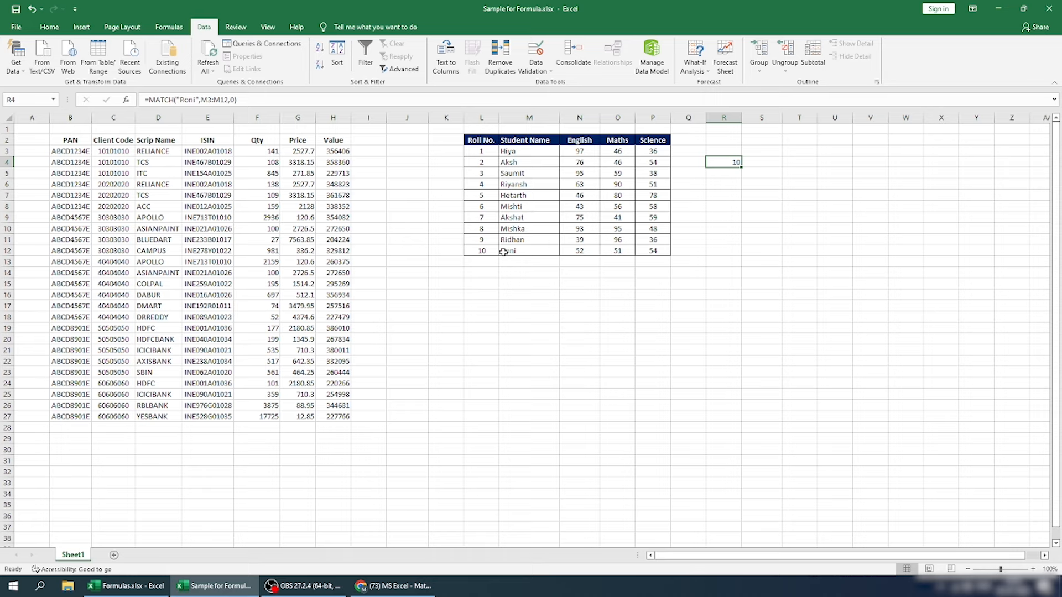
# - Change the lookup value of the MATCH formula in R4 to the name of the student with roll number 6
pyautogui.moveTo(177, 100); pyautogui.dragTo(198, 100)
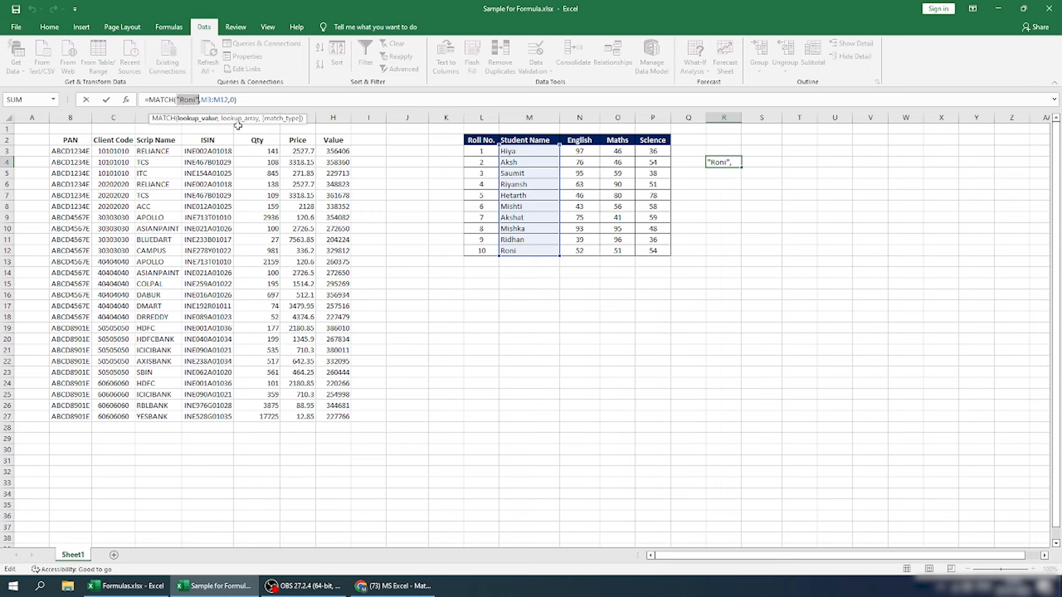
pyautogui.write('"Mishti')
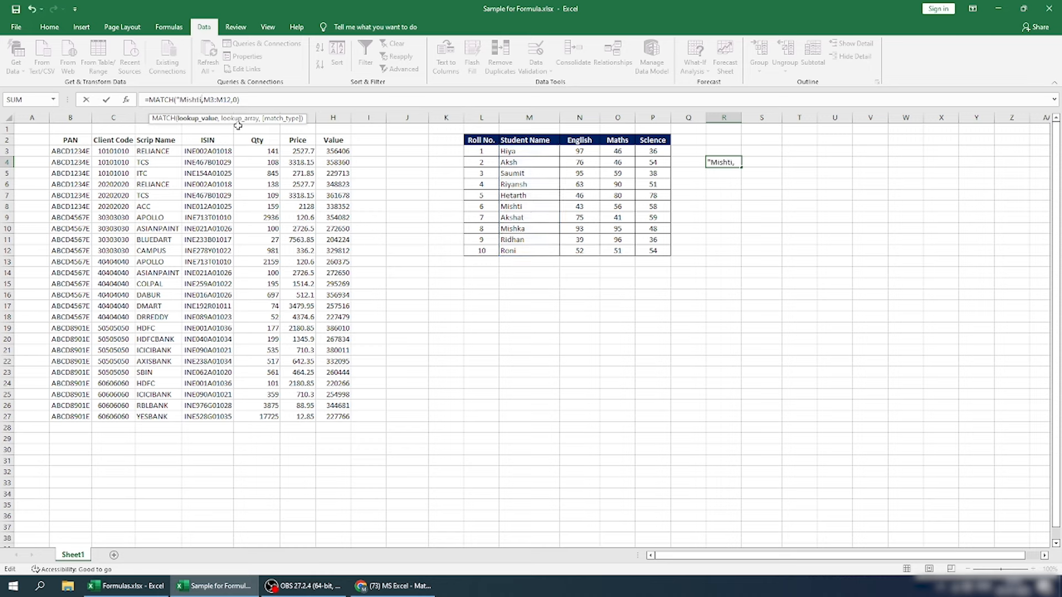
pyautogui.write('"')
pyautogui.press('Return')
pyautogui.press('Return')
pyautogui.moveTo(177, 100); pyautogui.dragTo(202, 104)
pyautogui.click(202, 104)
pyautogui.press('BackSpace')
pyautogui.write('"')
pyautogui.press('Return')
pyautogui.press('Up')
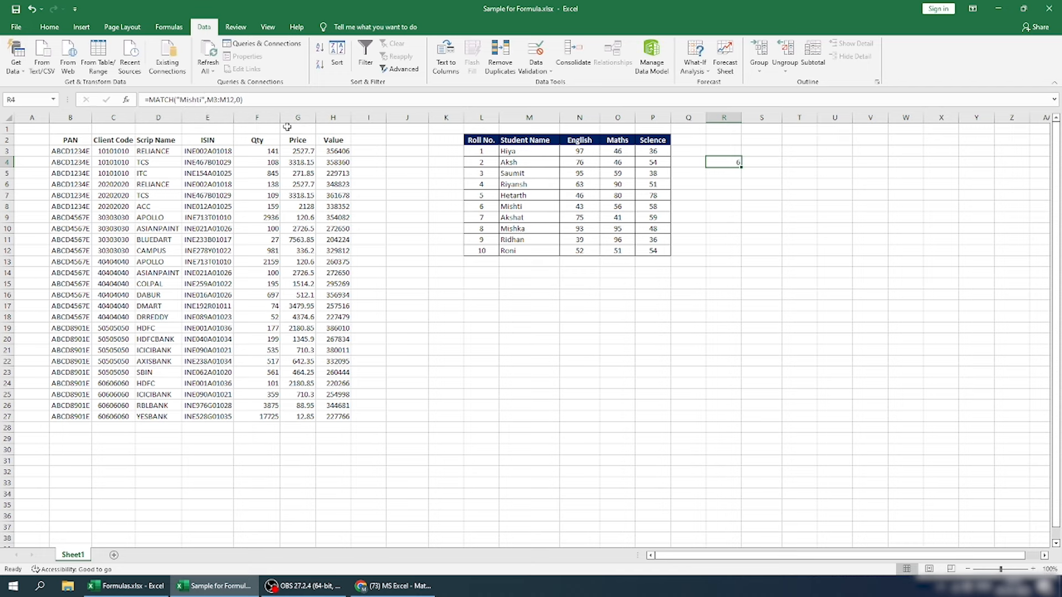
# - Check the matched position by selecting the student names from M3 down to M8
pyautogui.press('Left')
pyautogui.press('Left')
pyautogui.press('Left')
pyautogui.press('Left')
pyautogui.press('Left')
pyautogui.press('Up')
pyautogui.hotkey('shift', 'Down')
pyautogui.hotkey('shift', 'Down')
pyautogui.hotkey('shift', 'Down')
pyautogui.hotkey('shift', 'Down')
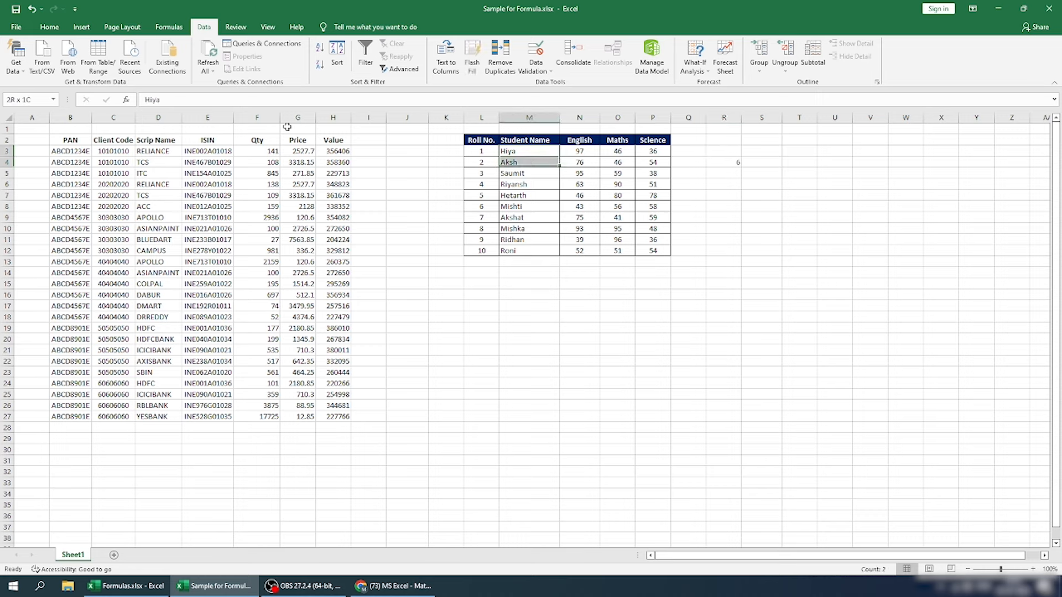
pyautogui.hotkey('shift', 'Down')
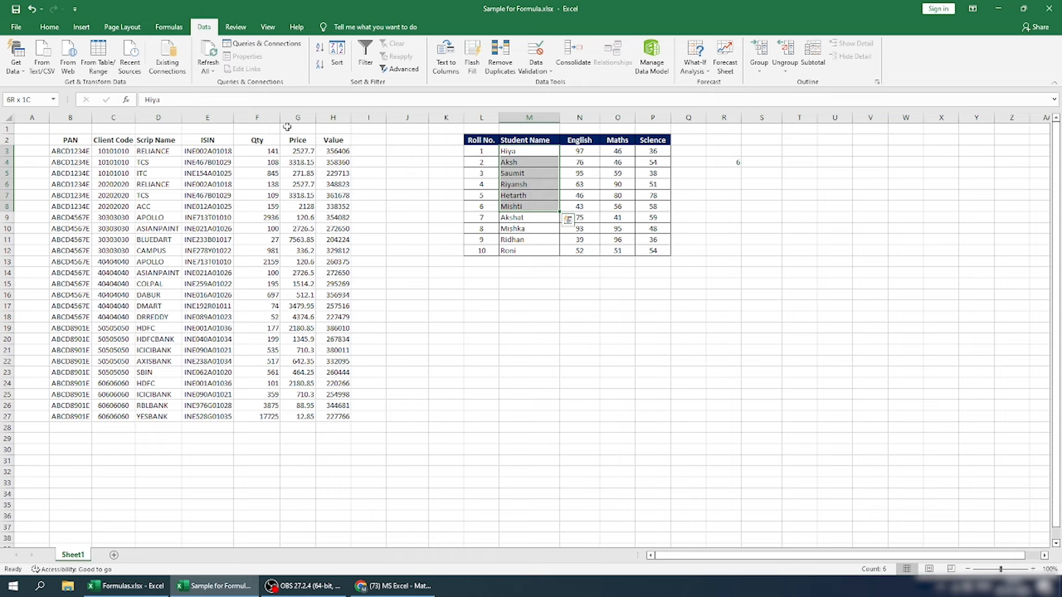
# - Change the first letter of the lookup name in R4's MATCH formula to lowercase
pyautogui.click(724, 162)
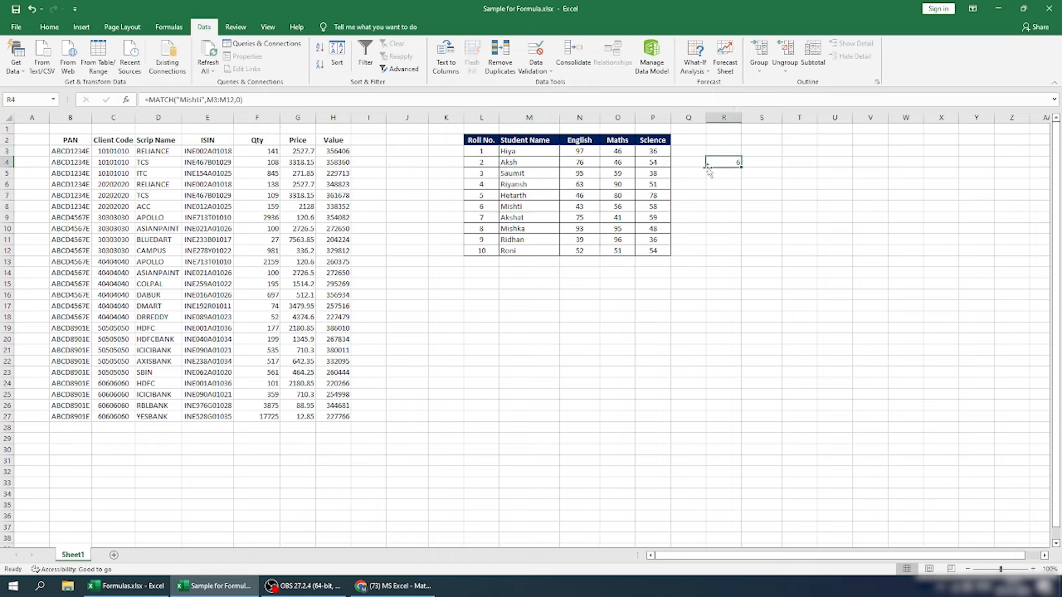
pyautogui.click(182, 100)
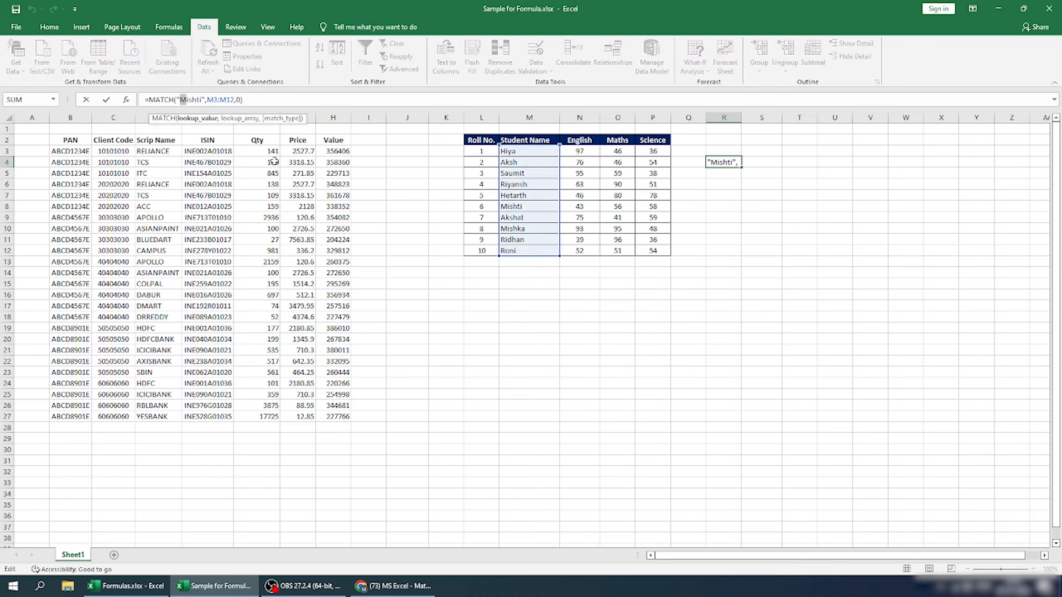
pyautogui.write('m')
pyautogui.press('Return')
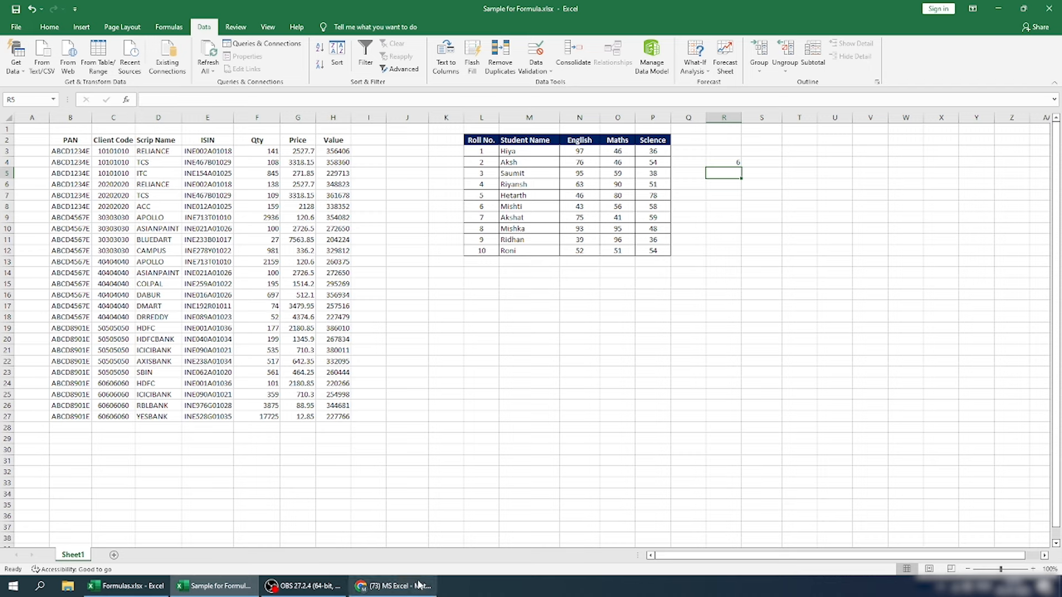
pyautogui.press('Right')
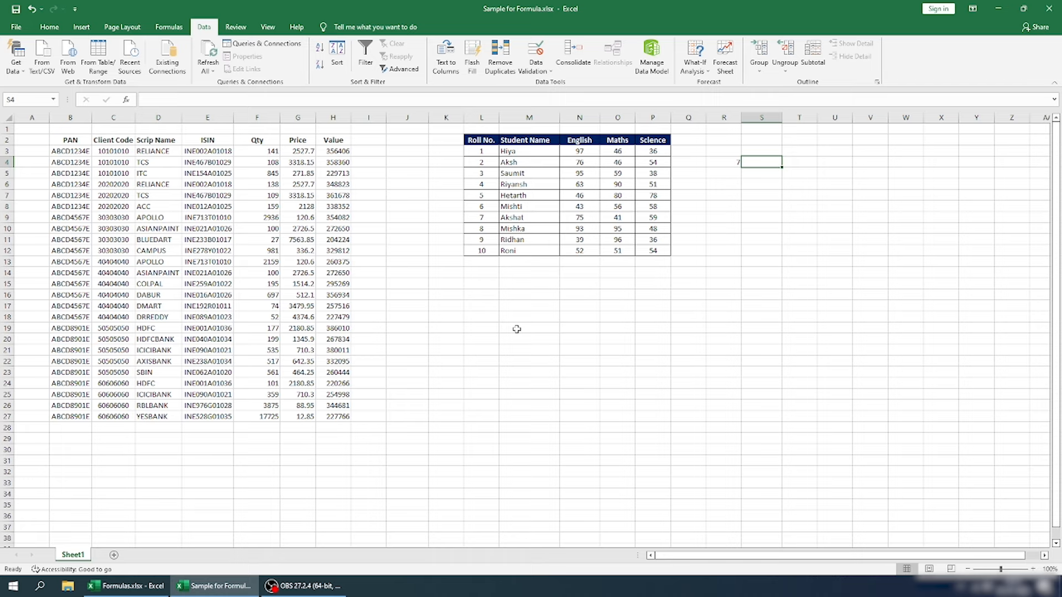
pyautogui.press('Left')
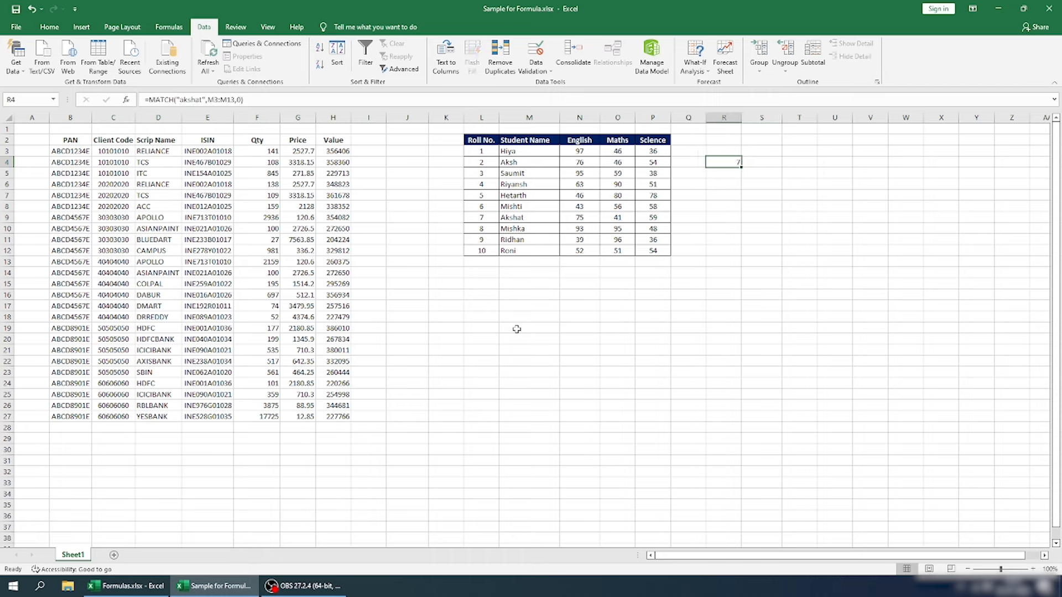
pyautogui.press('Right')
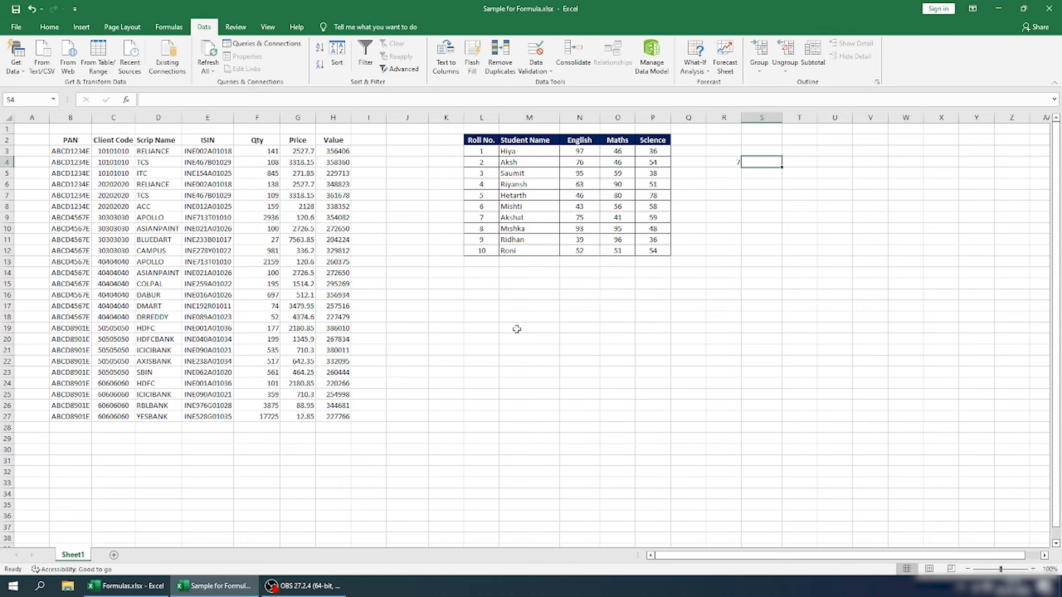
pyautogui.write('=')
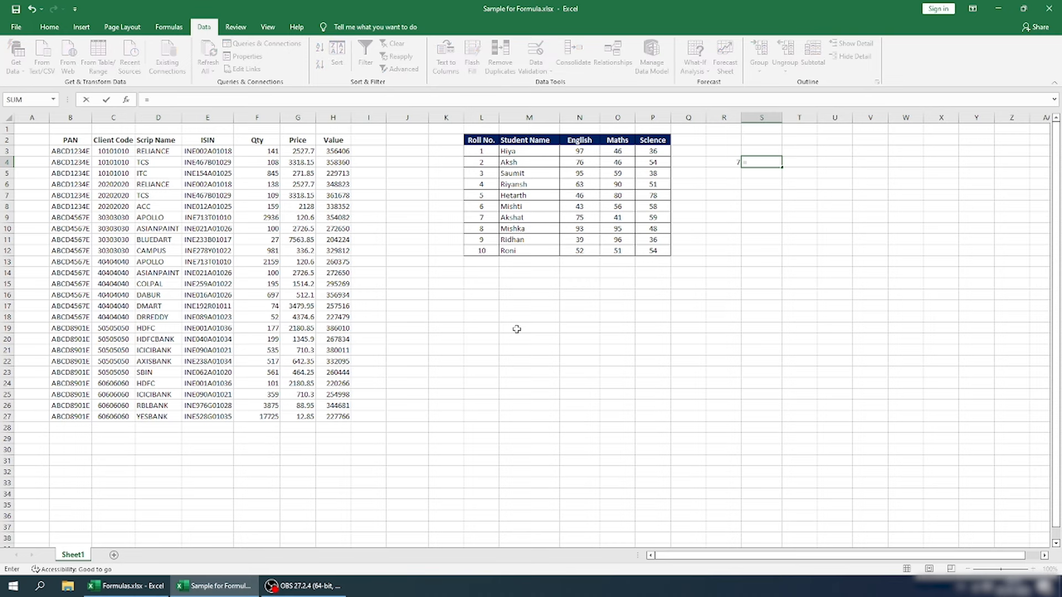
pyautogui.write('ind')
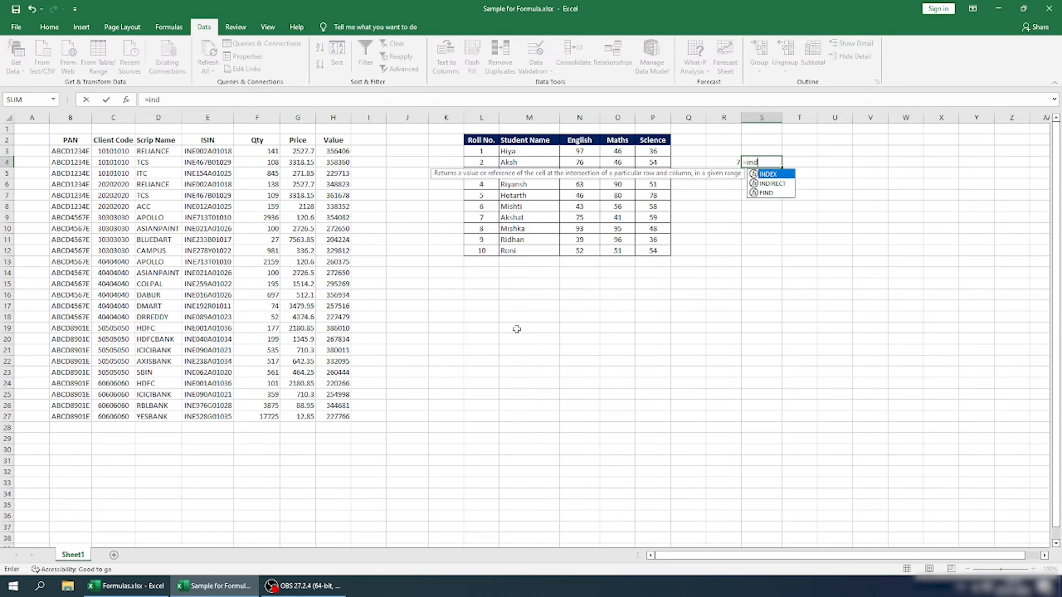
pyautogui.press('Down')
pyautogui.press('Tab')
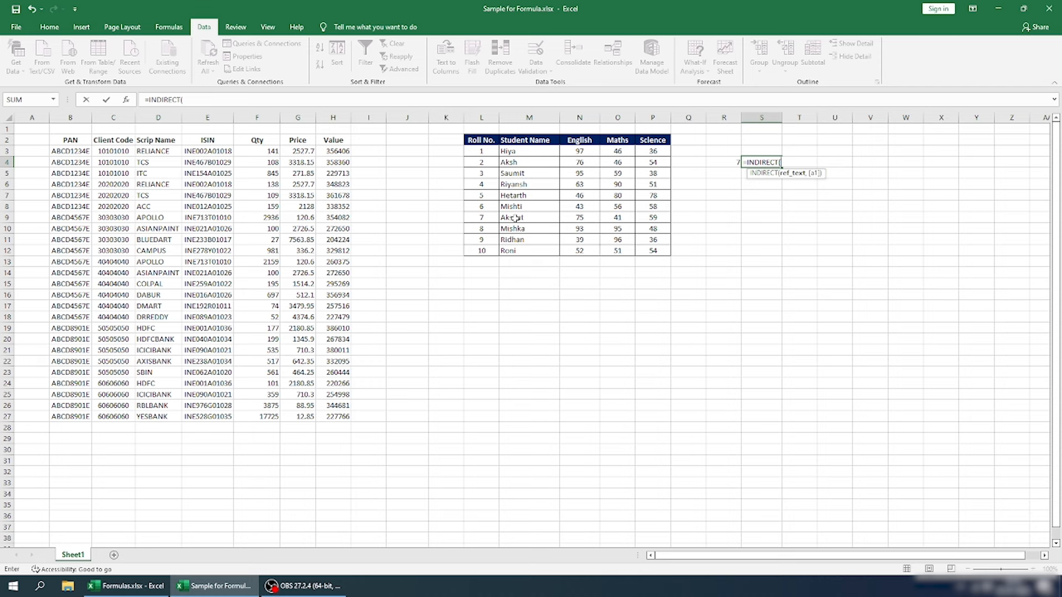
pyautogui.press('Escape')
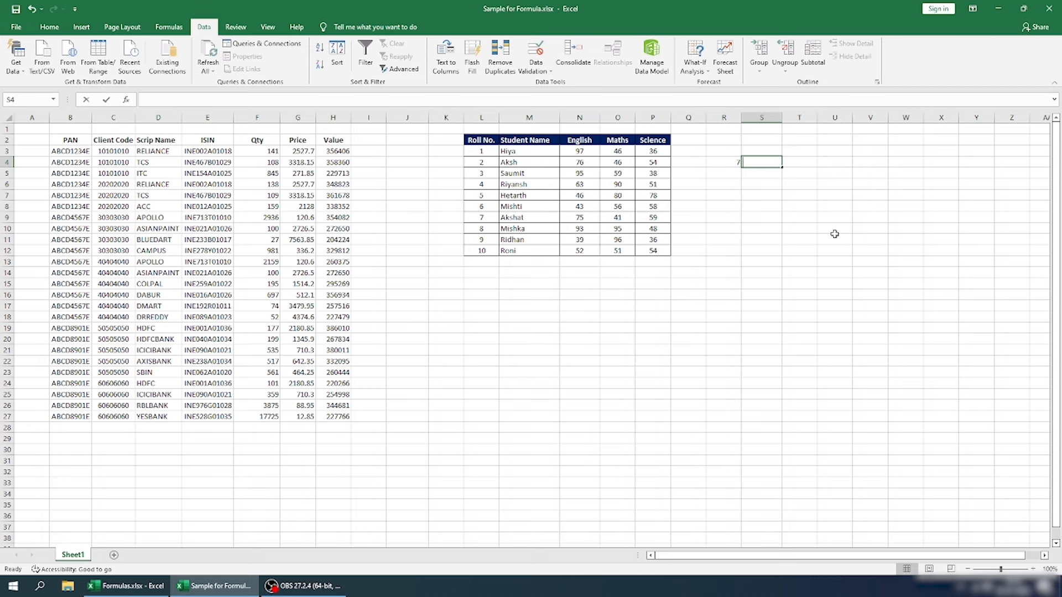
# - Enter the direct cell reference =M7 in S4
pyautogui.write('=m7')
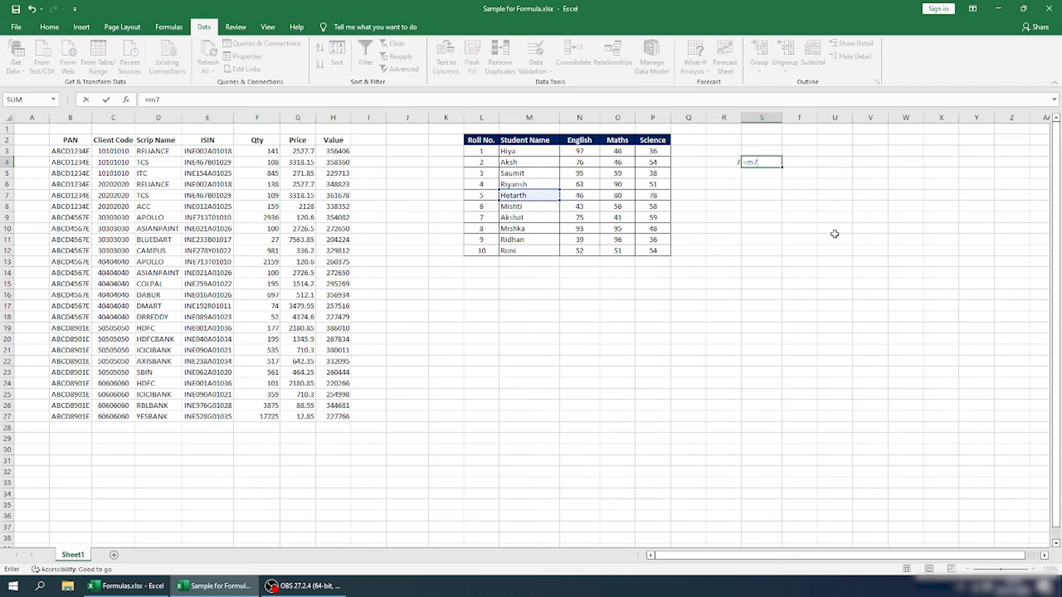
pyautogui.press('Return')
pyautogui.press('Up')
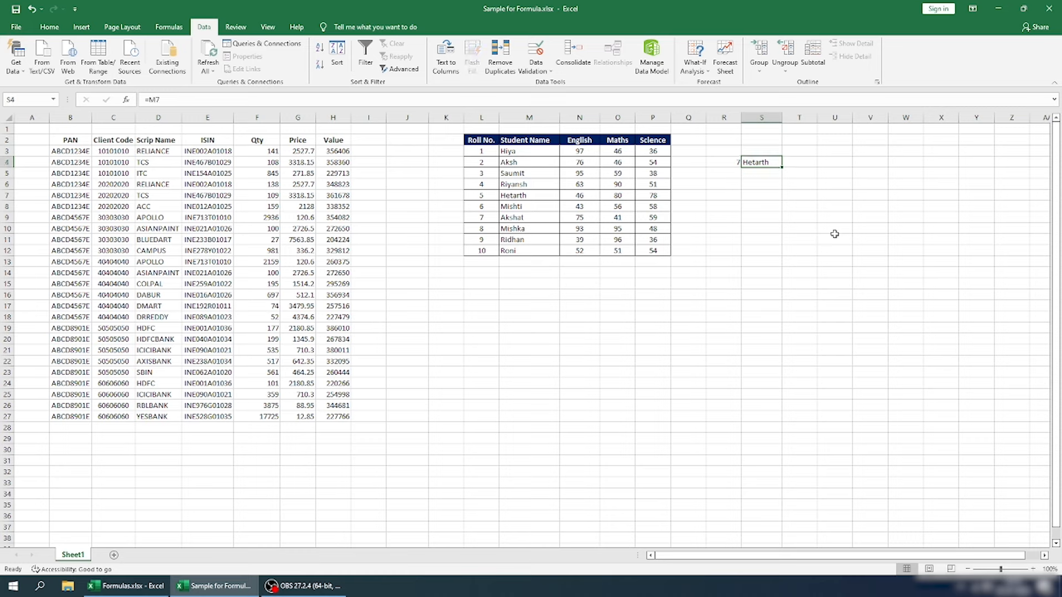
# - Replace the content of S4 with the formula =INDIRECT("M"&R4)
pyautogui.write('=')
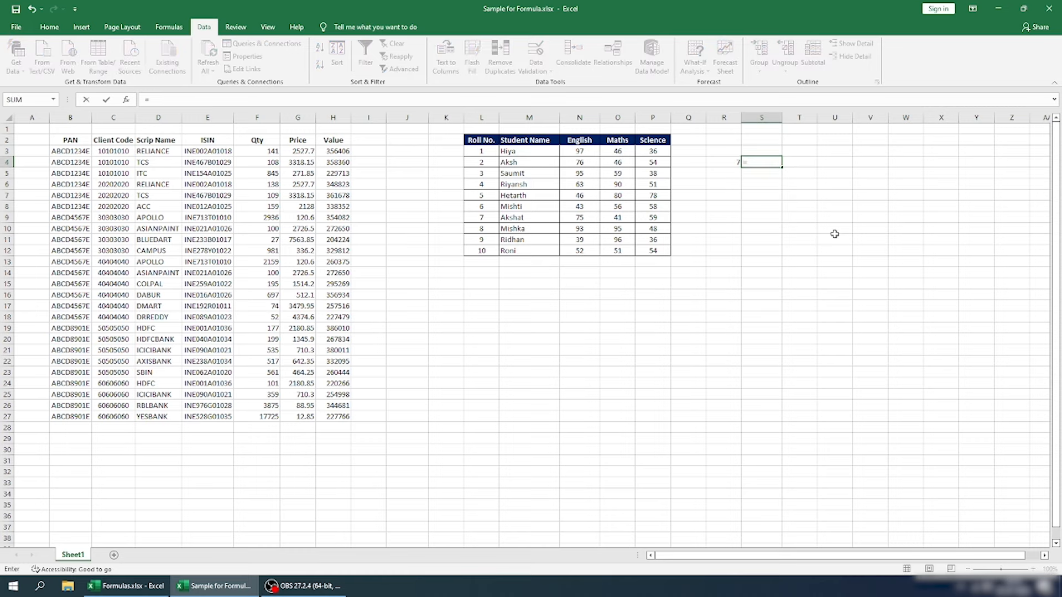
pyautogui.write('i')
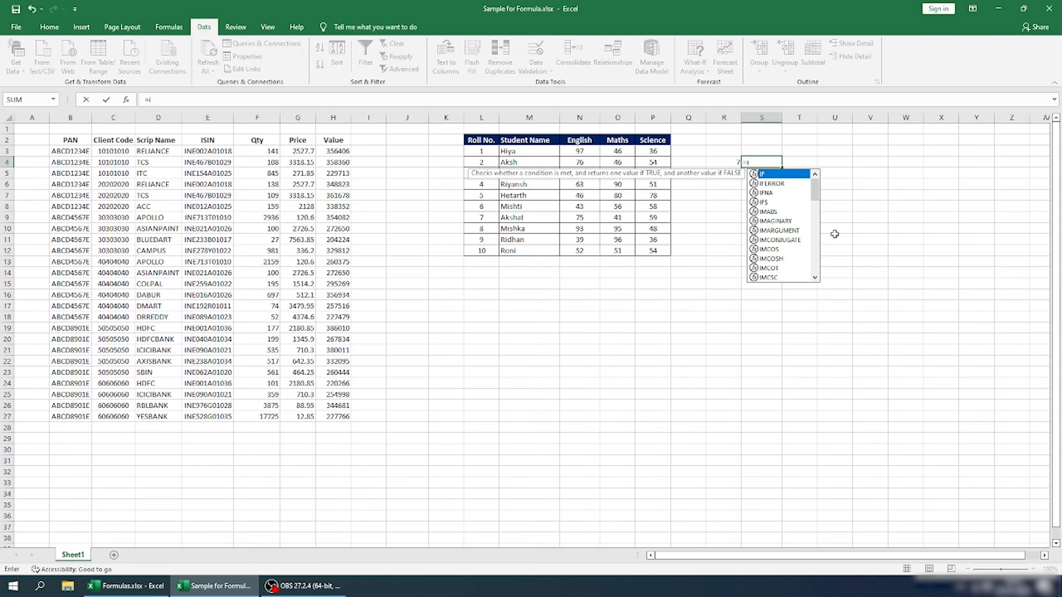
pyautogui.write('nd')
pyautogui.press('Down')
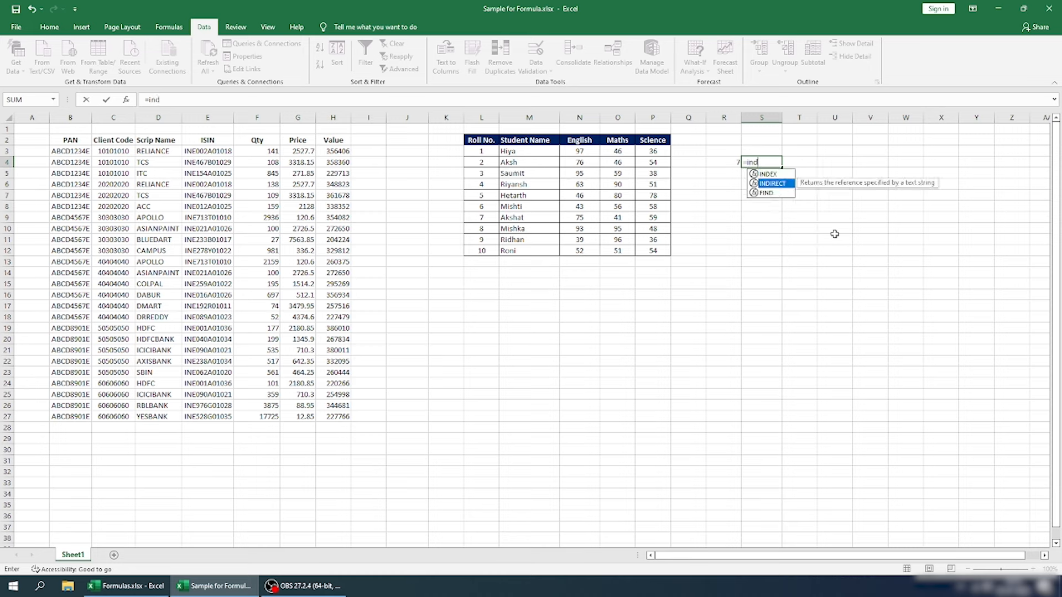
pyautogui.press('Tab')
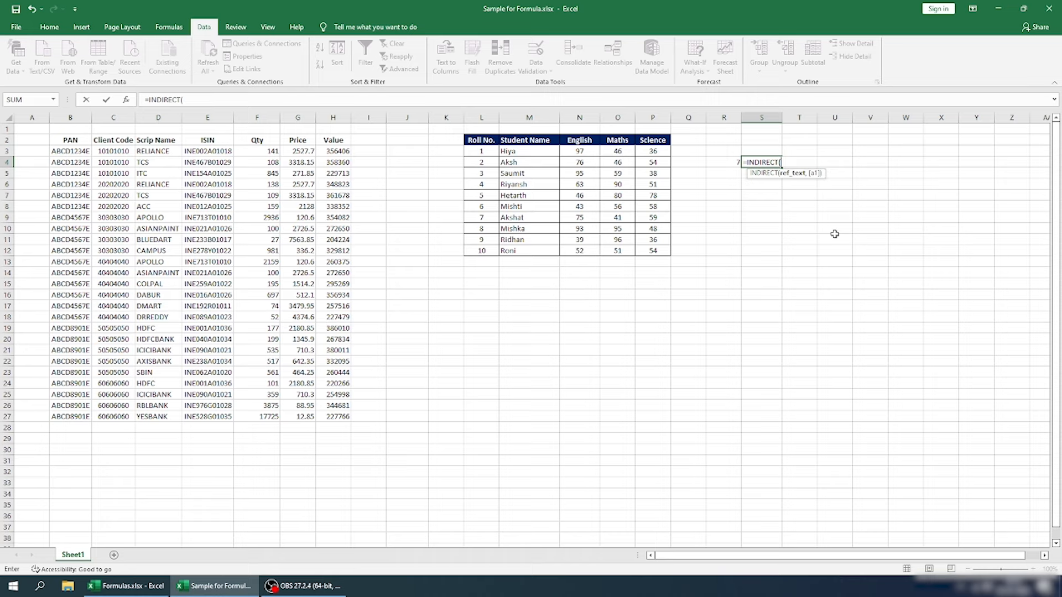
pyautogui.write('"M"')
pyautogui.write('&')
pyautogui.click(727, 166)
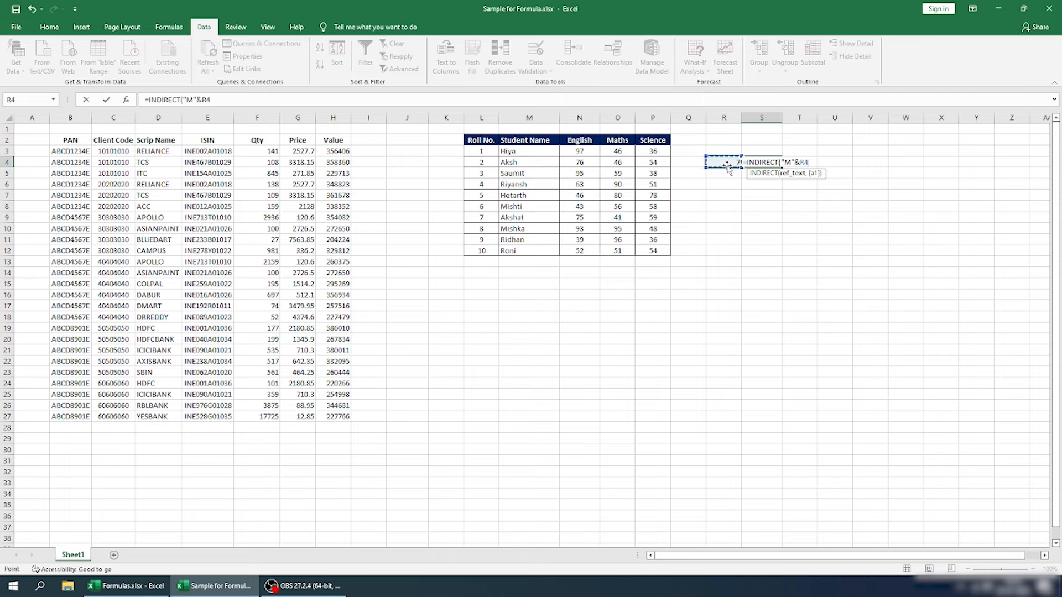
pyautogui.write(')')
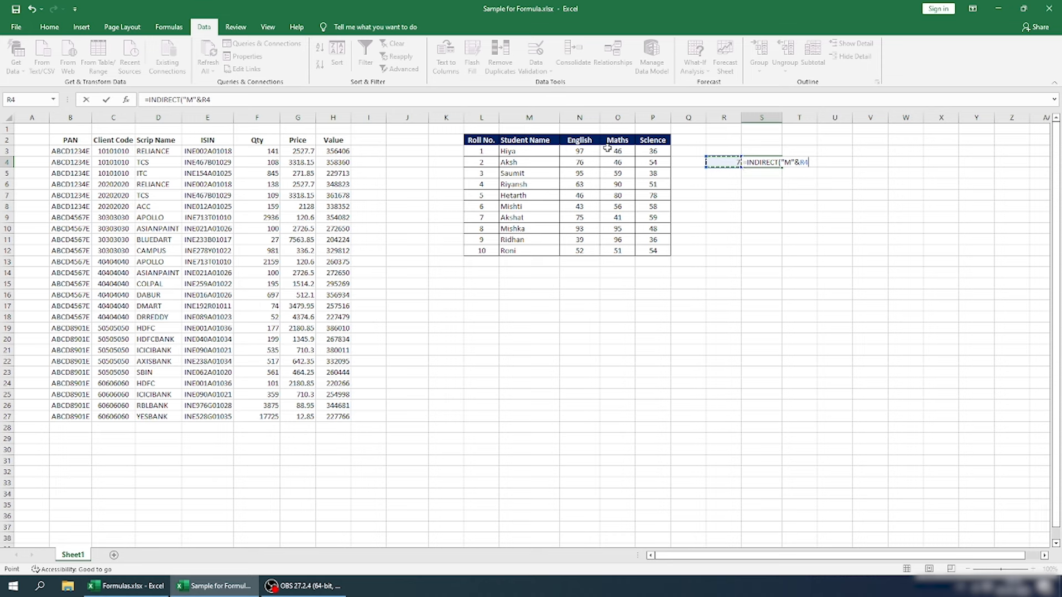
pyautogui.press('Return')
pyautogui.press('Up')
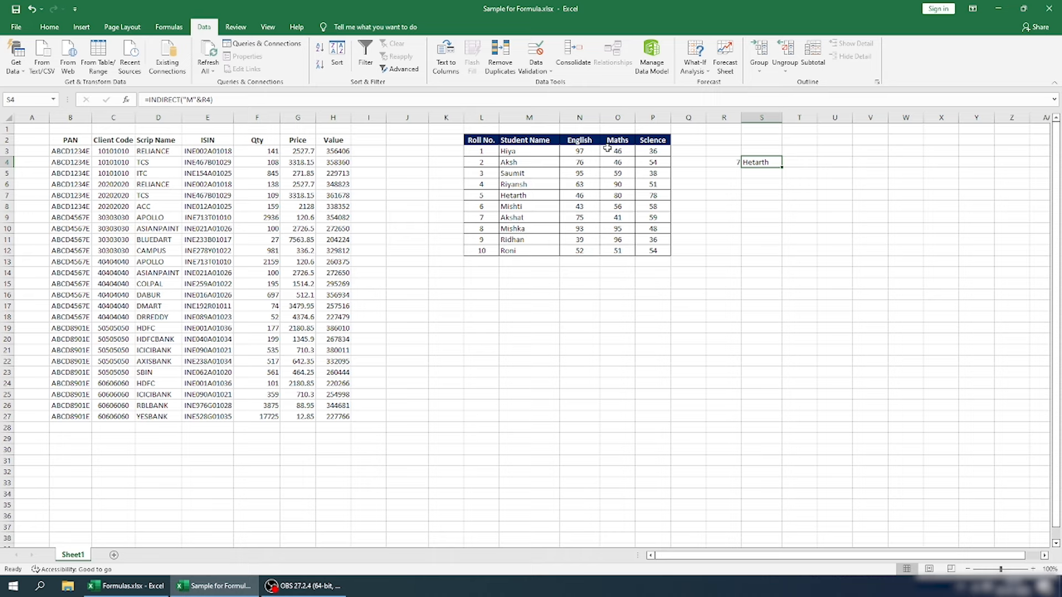
# - Compare the lookup range of the MATCH formula in R4 with the matched student's row in column M
pyautogui.press('Left')
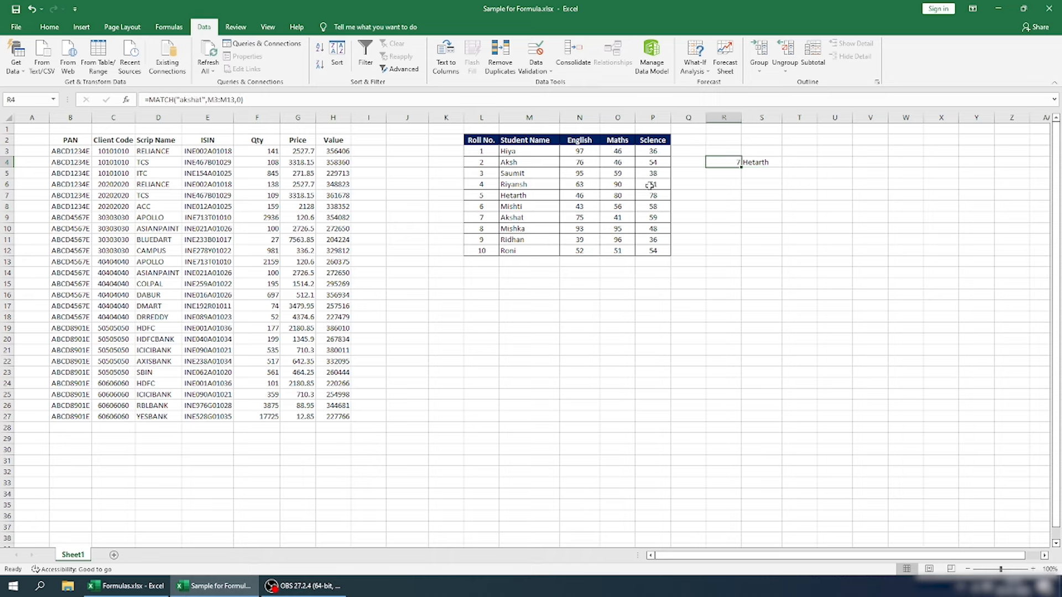
pyautogui.click(520, 218)
pyautogui.click(721, 163)
pyautogui.click(257, 99)
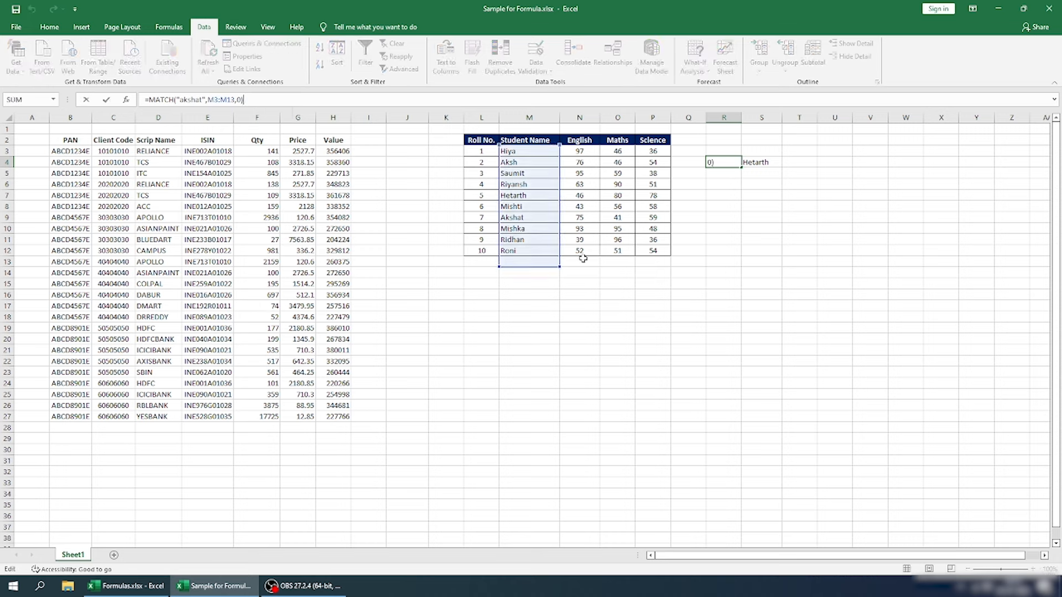
pyautogui.click(531, 216)
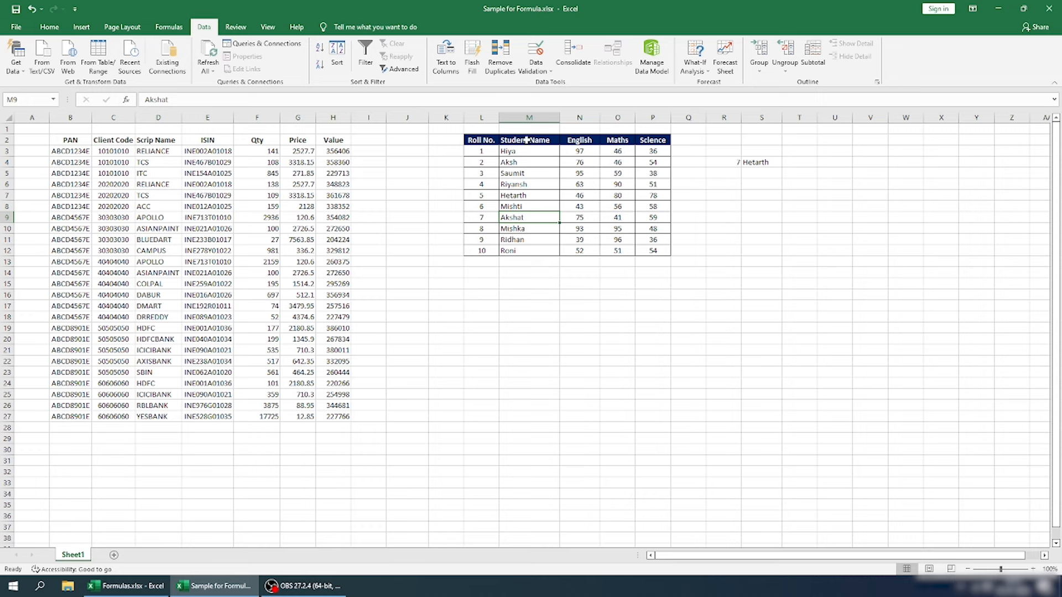
pyautogui.click(515, 154)
pyautogui.moveTo(516, 154); pyautogui.dragTo(509, 228)
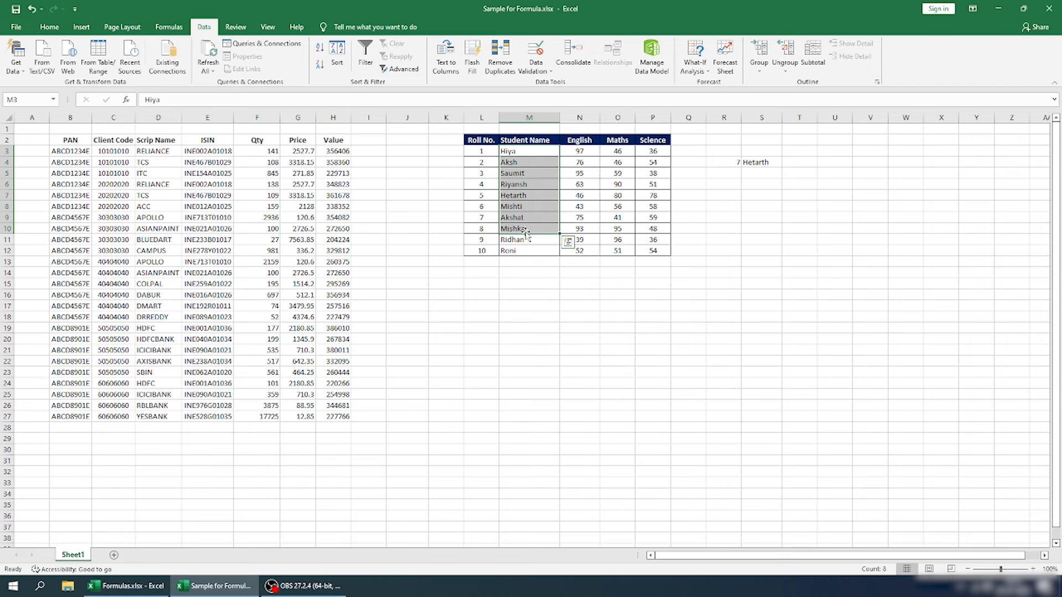
pyautogui.moveTo(517, 127); pyautogui.dragTo(506, 223)
# - Change the lookup range of the MATCH formula in R4 to M1:M13
pyautogui.click(723, 162)
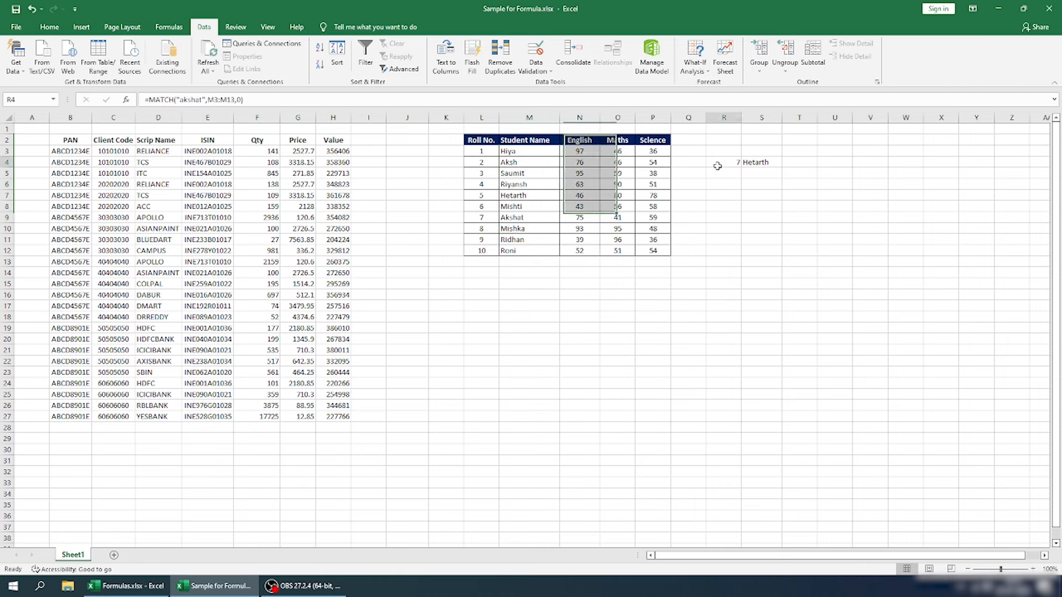
pyautogui.click(215, 100)
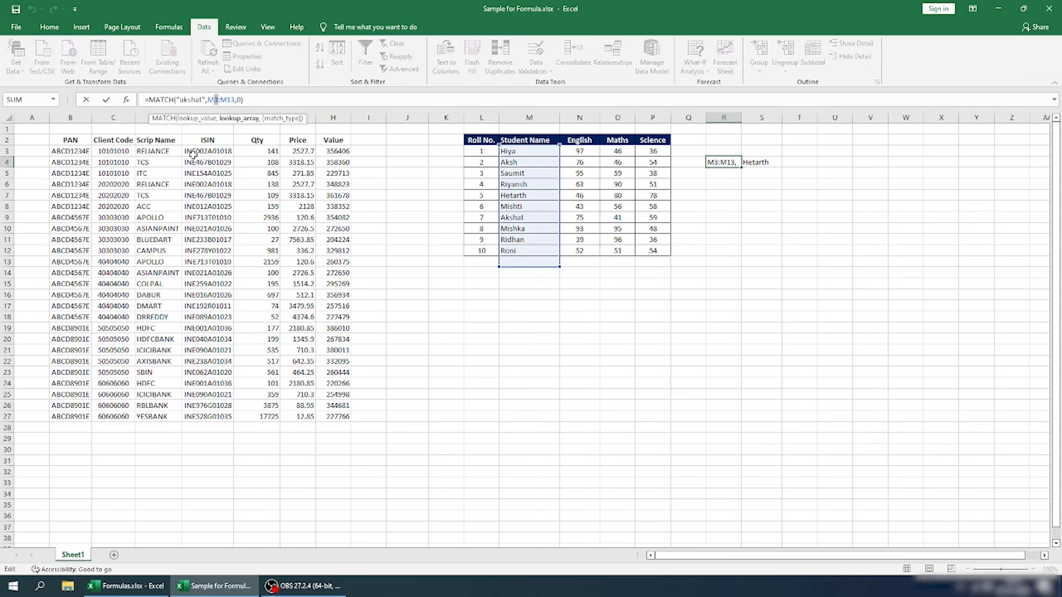
pyautogui.press('Return')
pyautogui.press('Up')
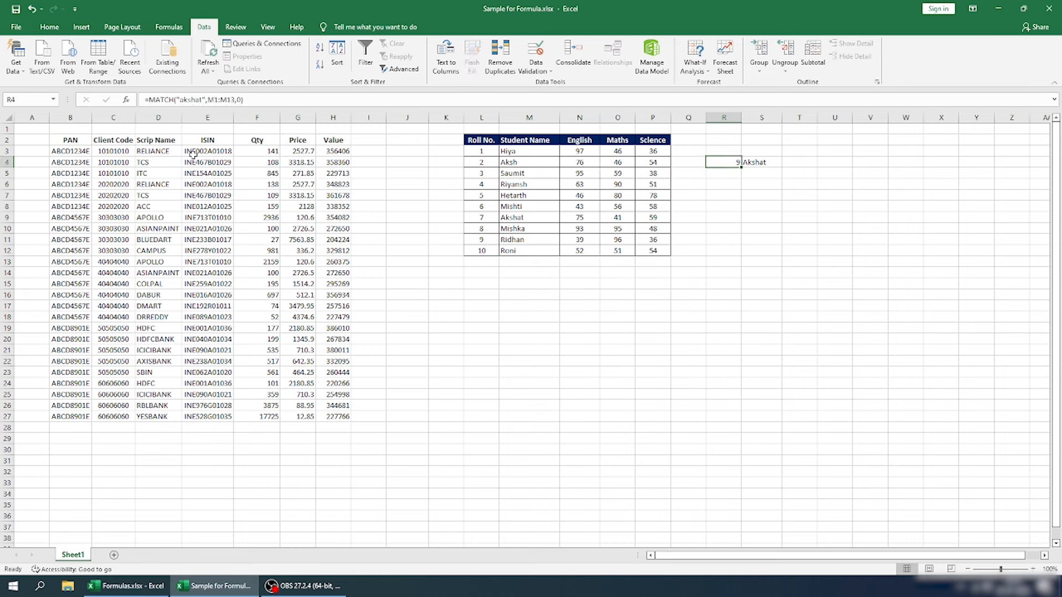
pyautogui.press('Right')
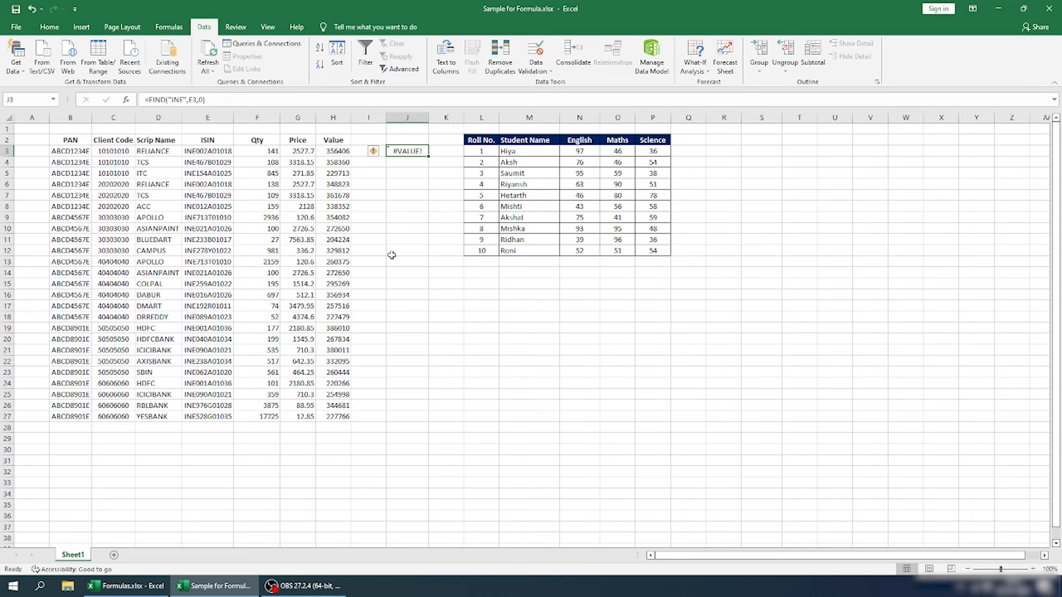
# - Clear J3 and begin a FIND formula there with "INE" as the text to find
pyautogui.press('Delete')
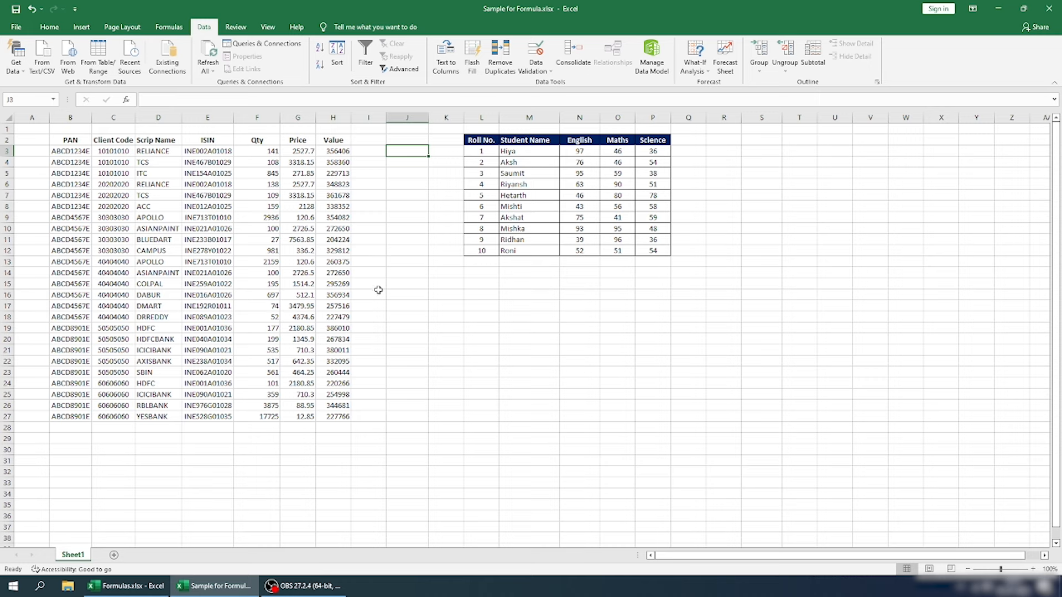
pyautogui.write('=')
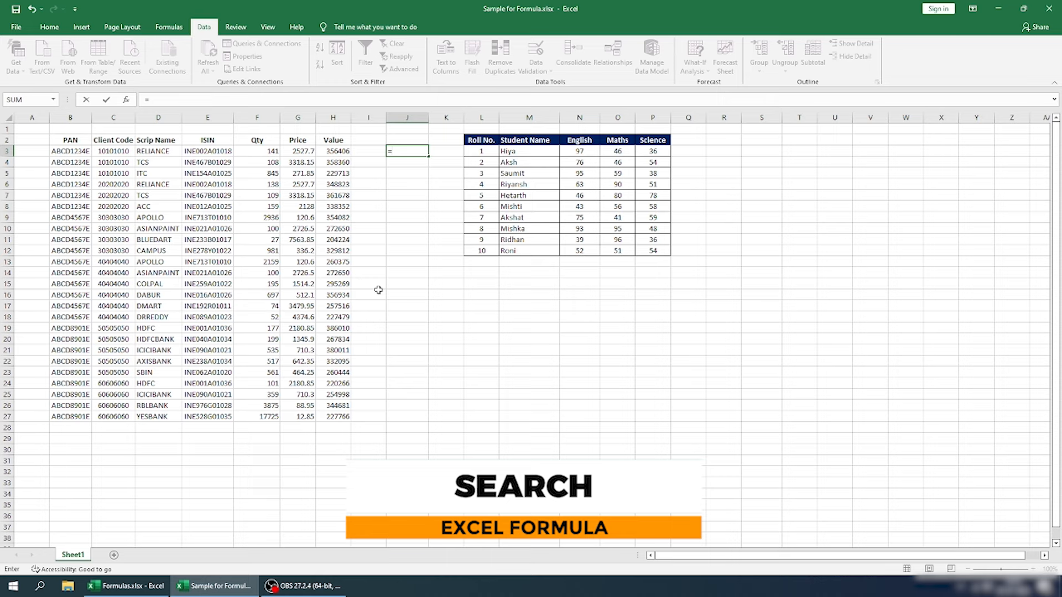
pyautogui.write('fin')
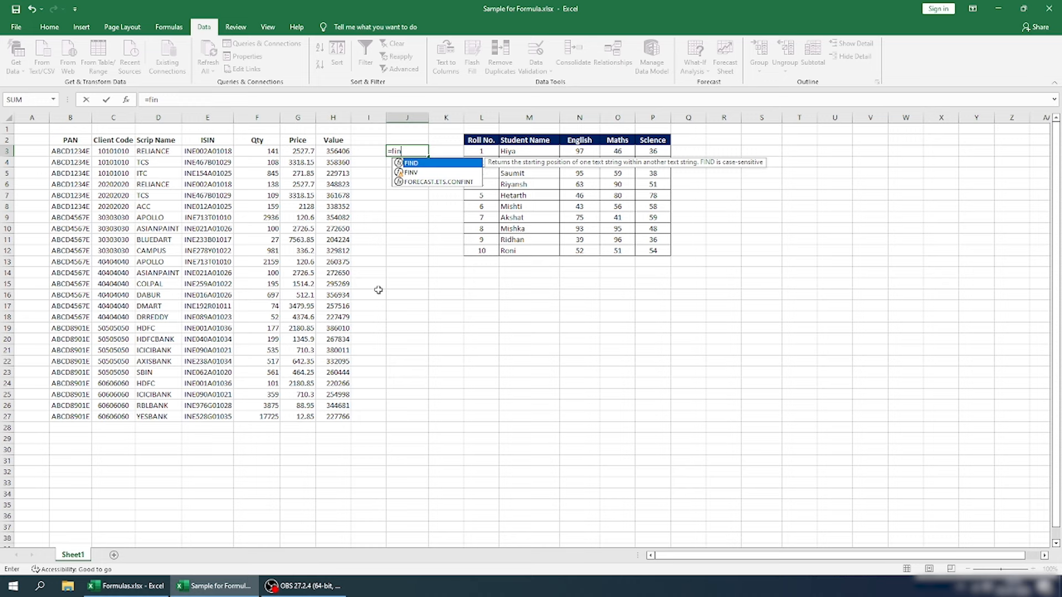
pyautogui.press('Tab')
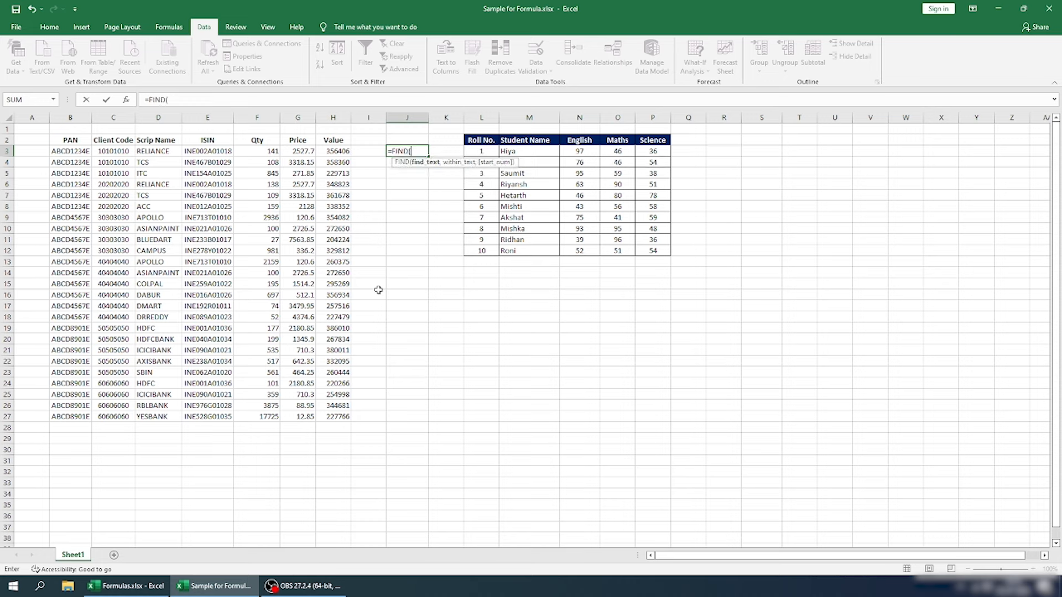
pyautogui.press('Left')
pyautogui.press('Left')
pyautogui.press('Left')
pyautogui.press('Left')
pyautogui.press('BackSpace')
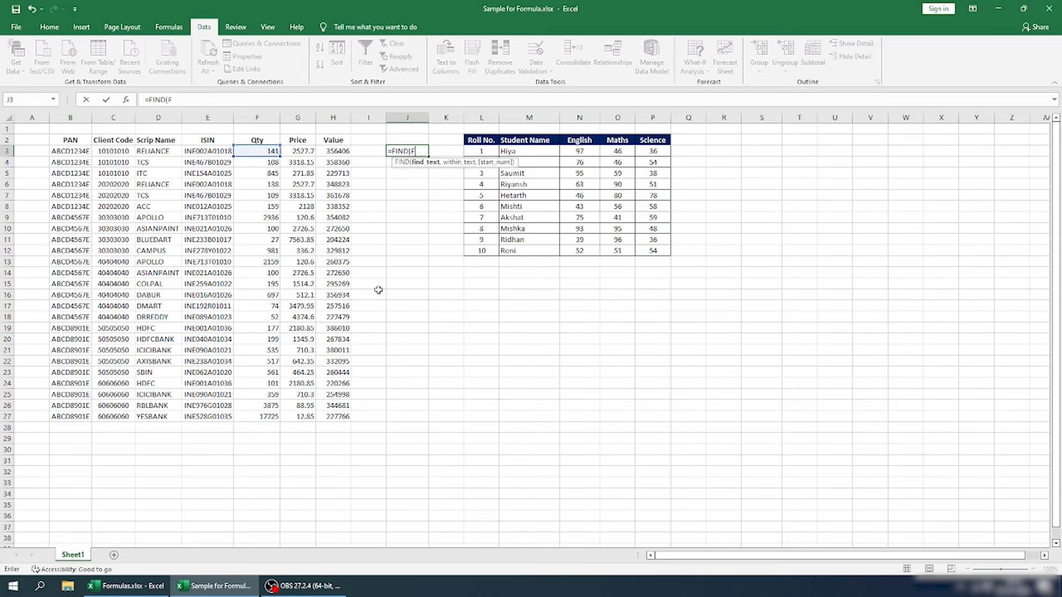
pyautogui.write('"INE"')
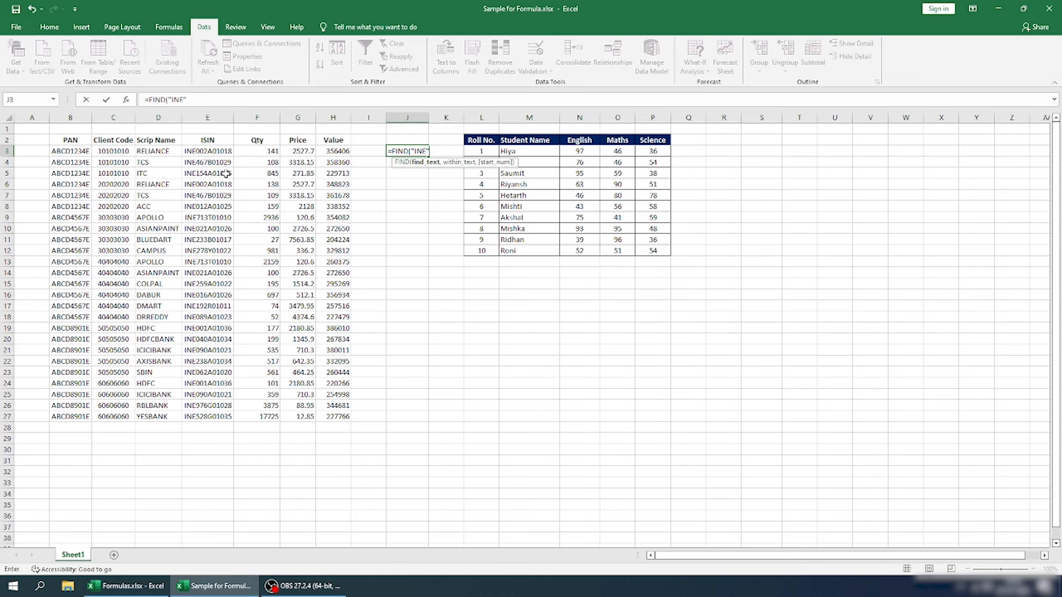
# - Complete the FIND formula in J3 with E3 as the text to search and 0 as the start number
pyautogui.click(213, 154)
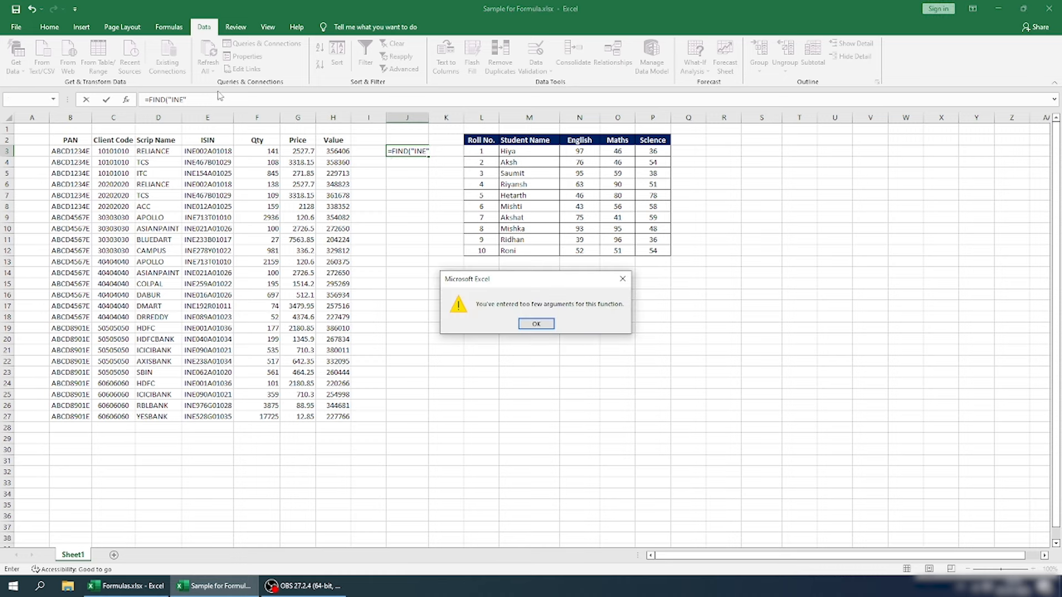
pyautogui.press('Return')
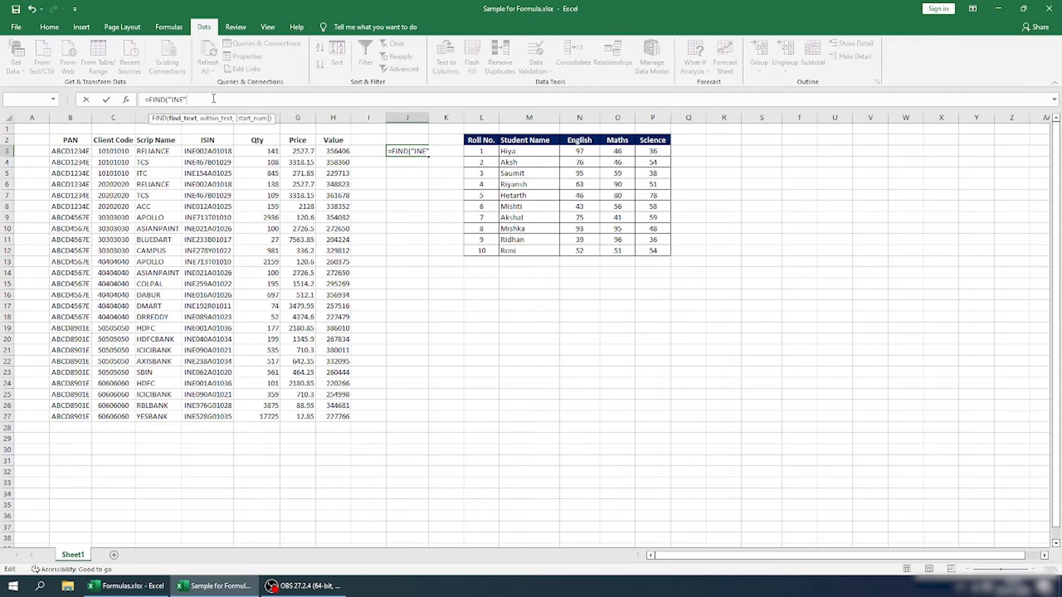
pyautogui.write(',')
pyautogui.click(213, 150)
pyautogui.write(',0')
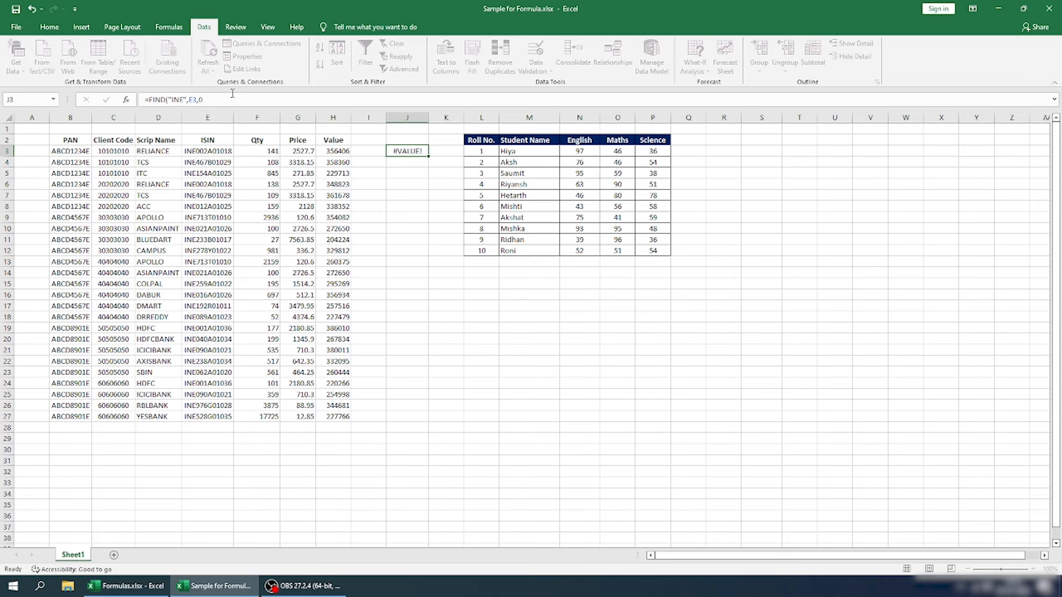
pyautogui.press('Return')
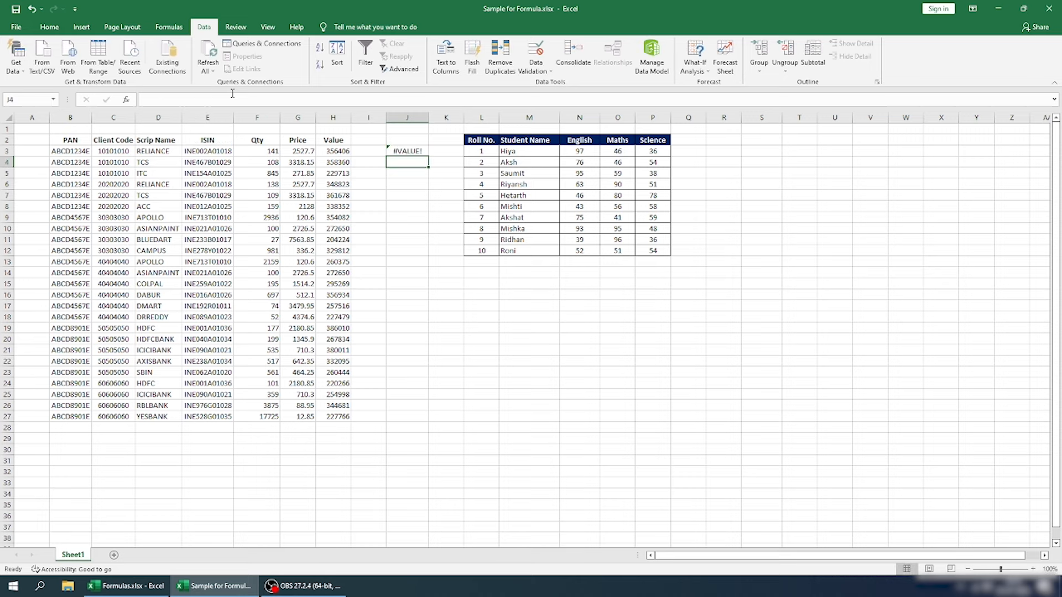
# - Set the start number of the FIND formula in J3 to 1
pyautogui.press('Up')
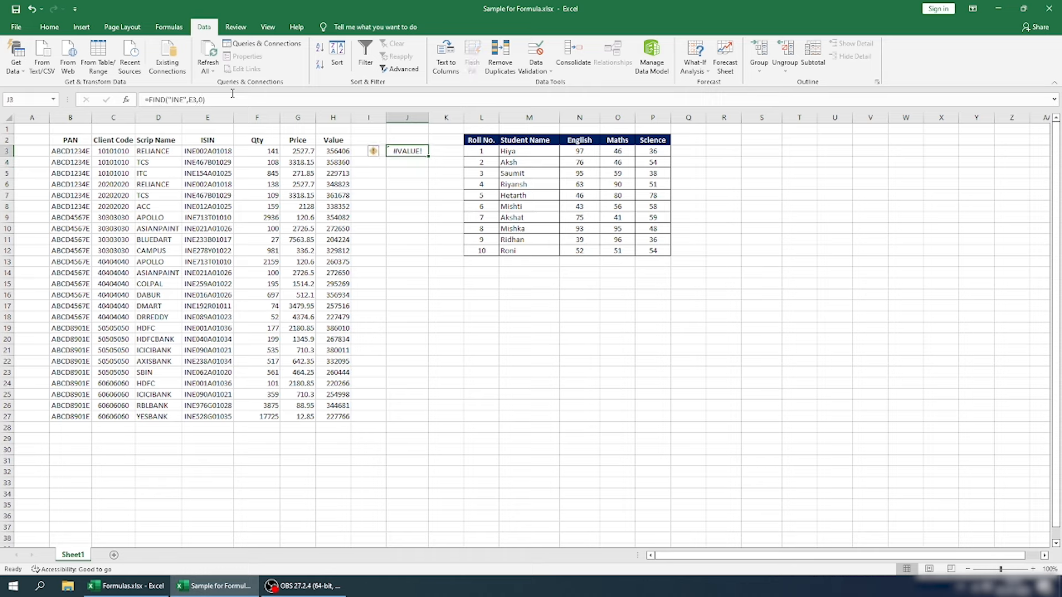
pyautogui.click(193, 100)
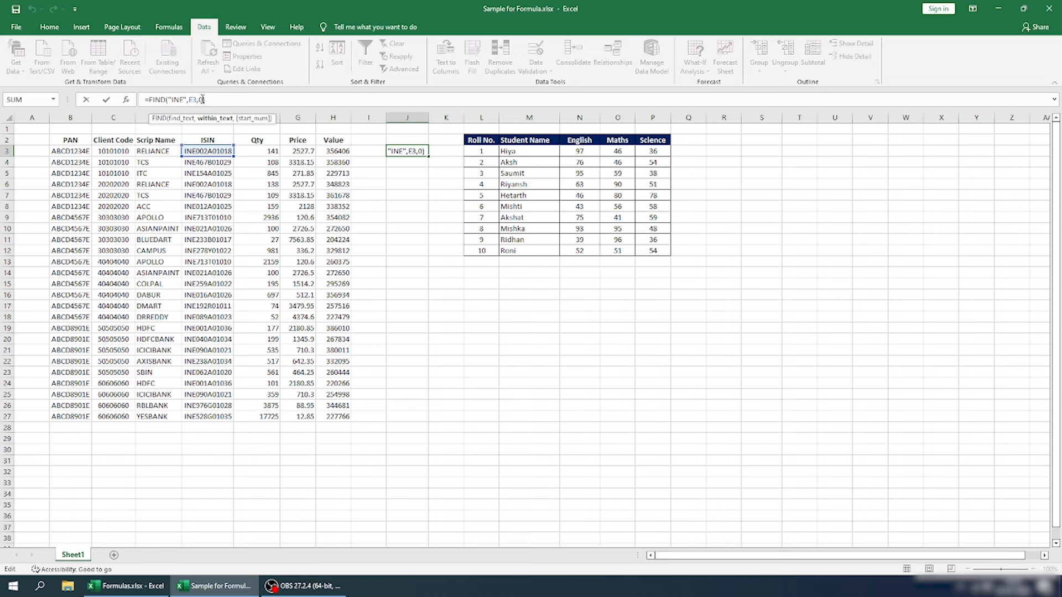
pyautogui.write('1')
pyautogui.press('Return')
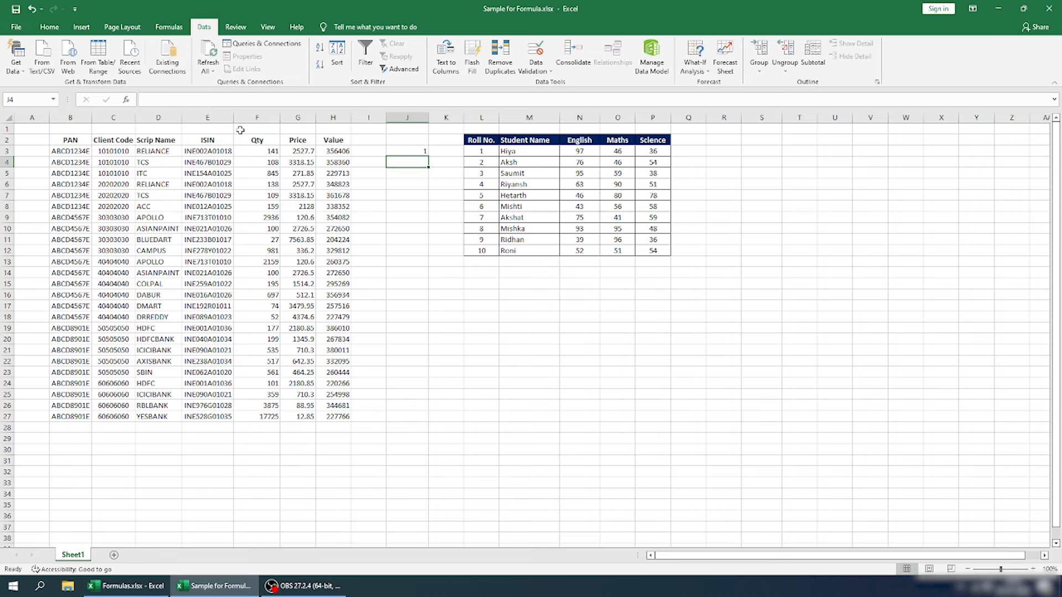
# - Change the text to find in the J3 formula to uppercase "A"
pyautogui.press('Up')
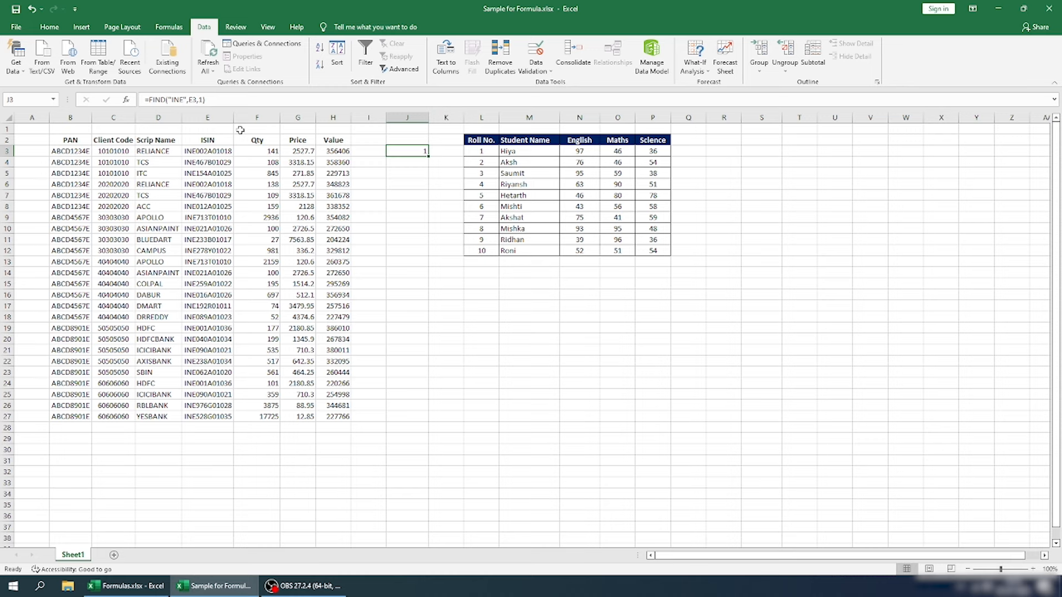
pyautogui.click(182, 100)
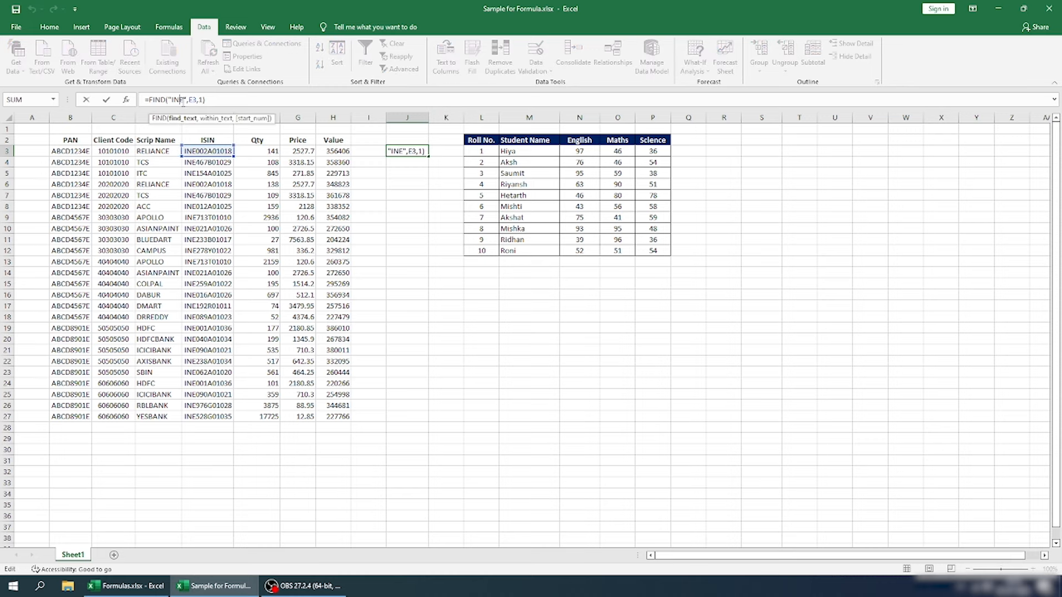
pyautogui.press('BackSpace')
pyautogui.press('BackSpace')
pyautogui.press('BackSpace')
pyautogui.write('A')
pyautogui.press('Return')
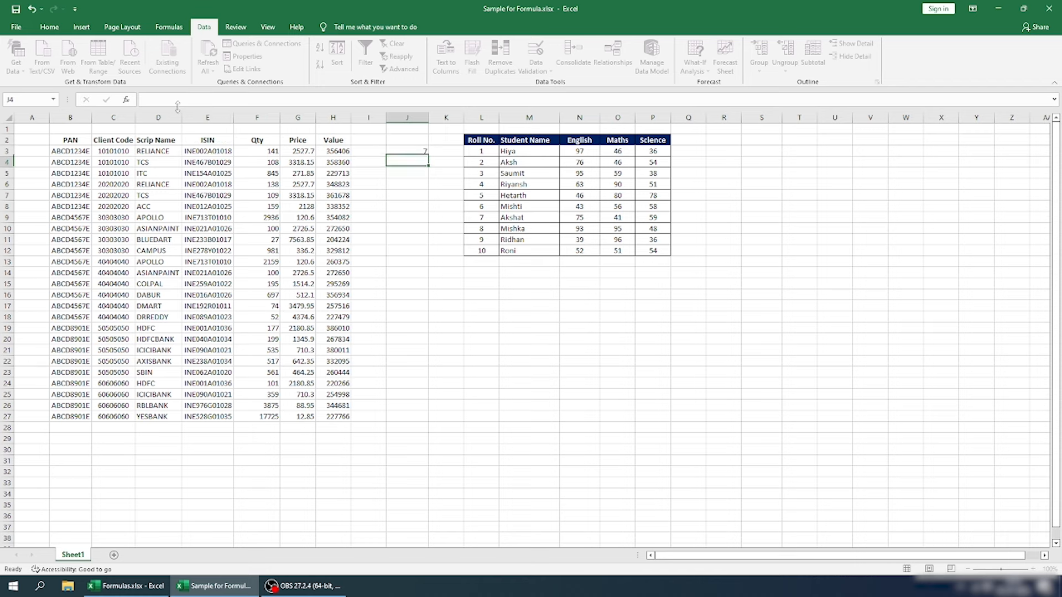
# - Change the text to find in the J3 formula to lowercase "a"
pyautogui.press('Up')
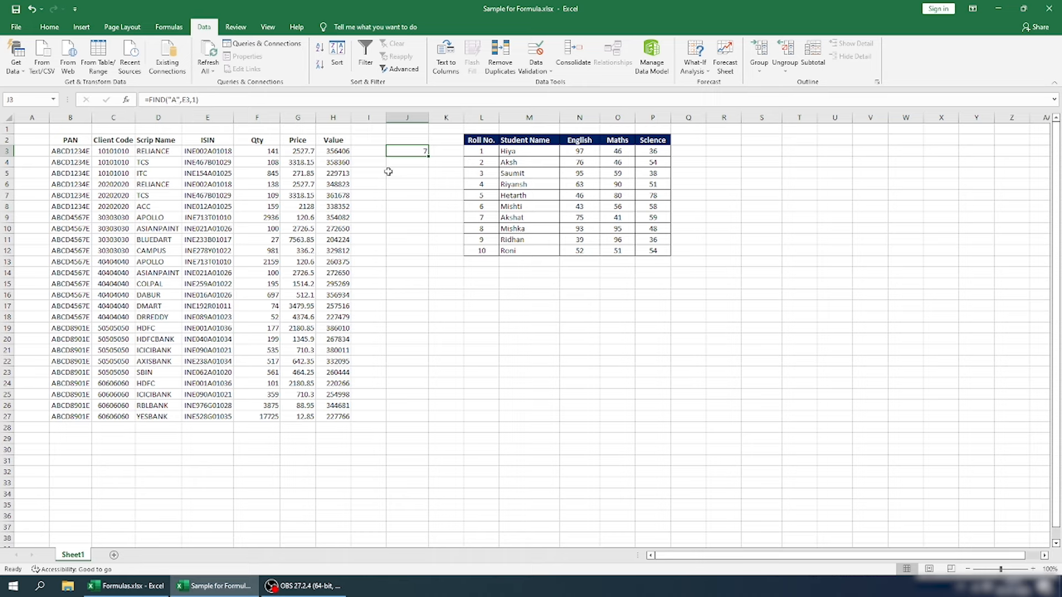
pyautogui.click(173, 100)
pyautogui.moveTo(173, 101); pyautogui.dragTo(178, 101)
pyautogui.write('a')
pyautogui.press('Return')
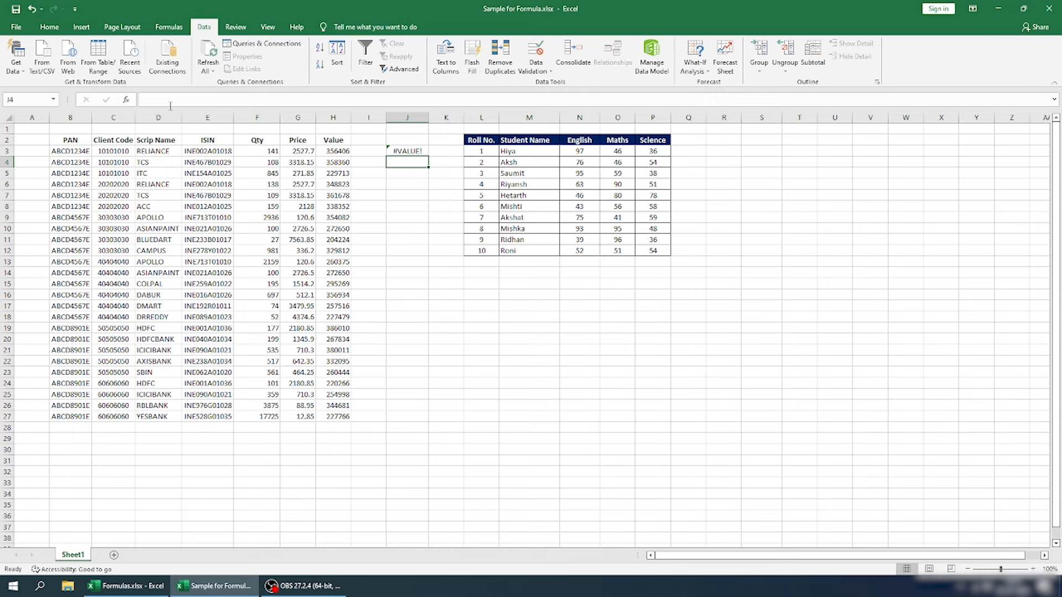
# - Replace the FIND function in J3 with SEARCH, keeping the arguments "a", E3 and 1
pyautogui.press('Up')
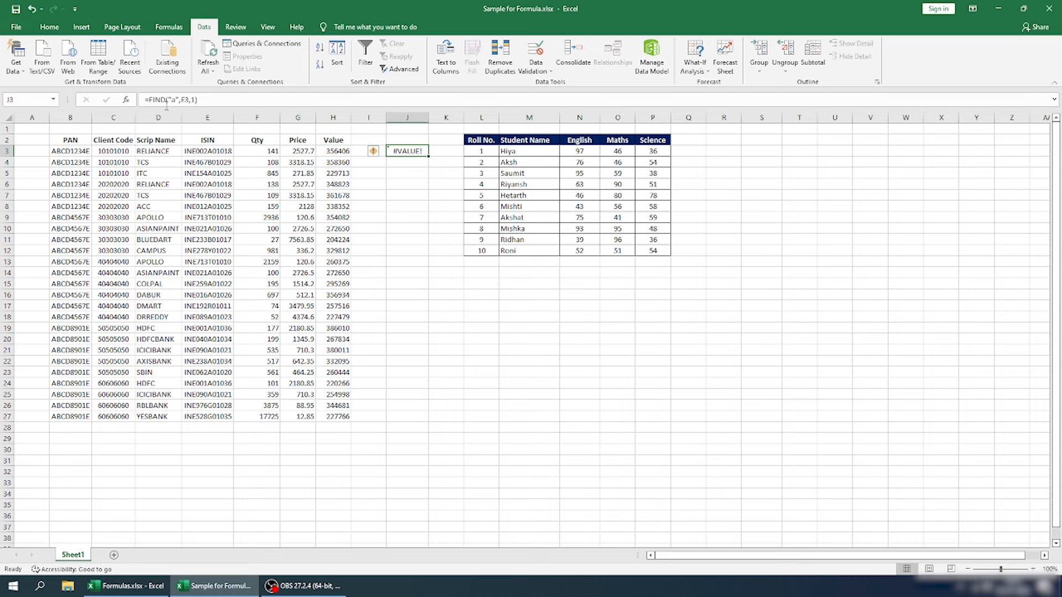
pyautogui.doubleClick(157, 100)
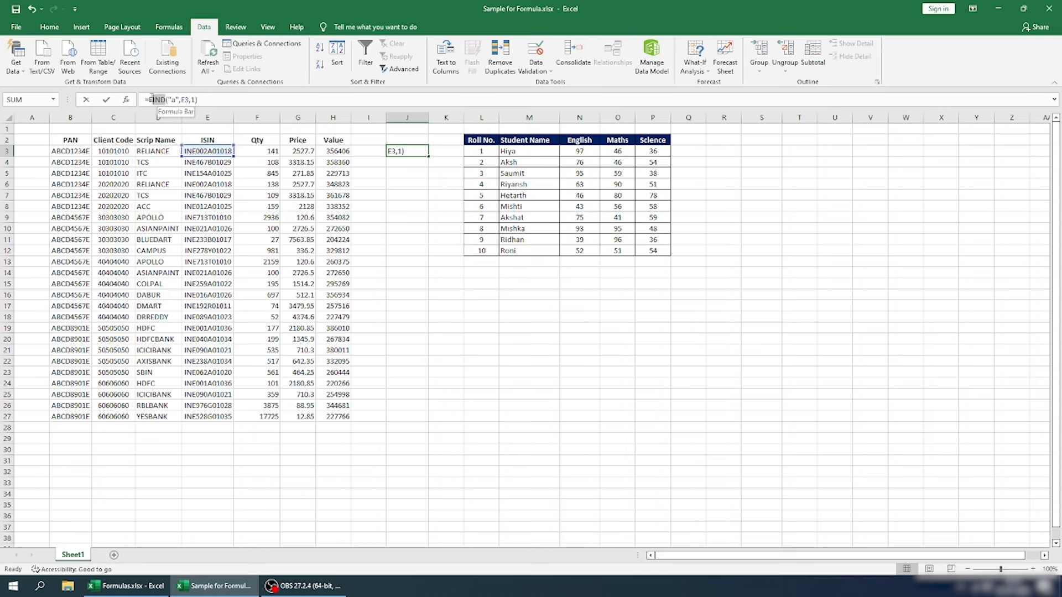
pyautogui.write('SE')
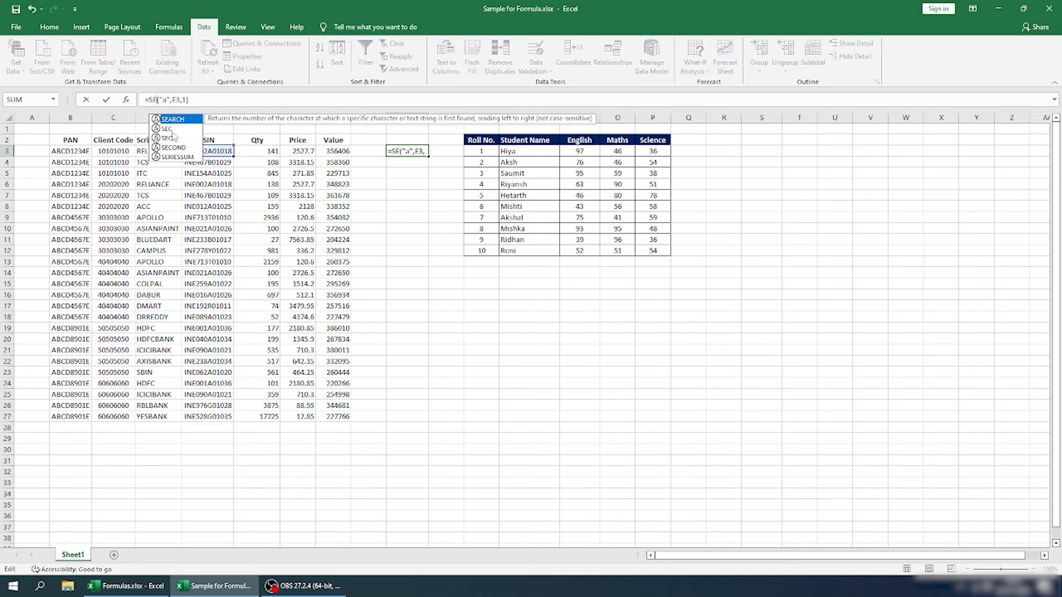
pyautogui.write('ARCH')
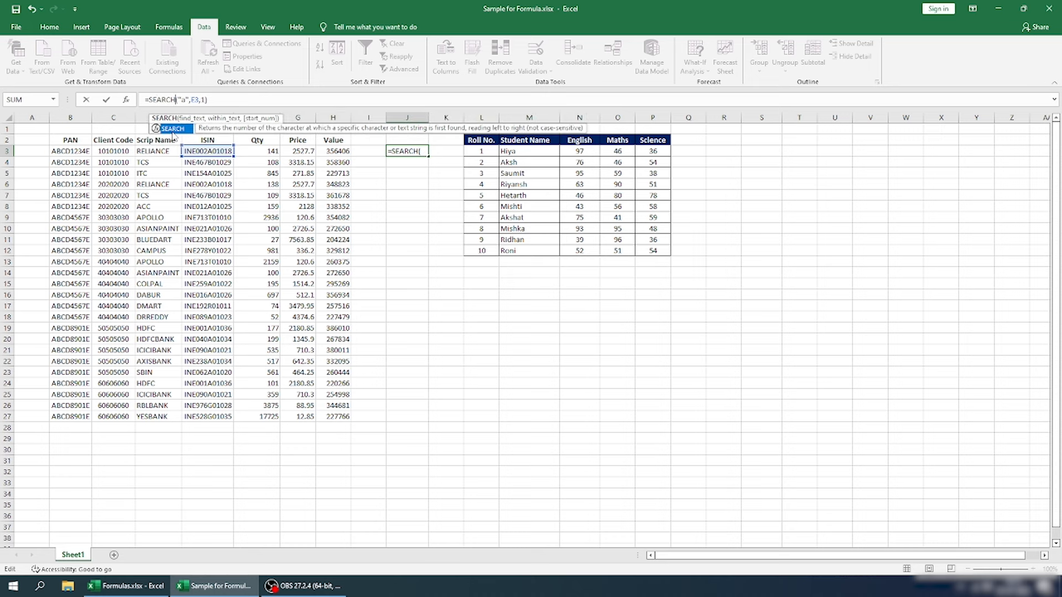
pyautogui.press('Return')
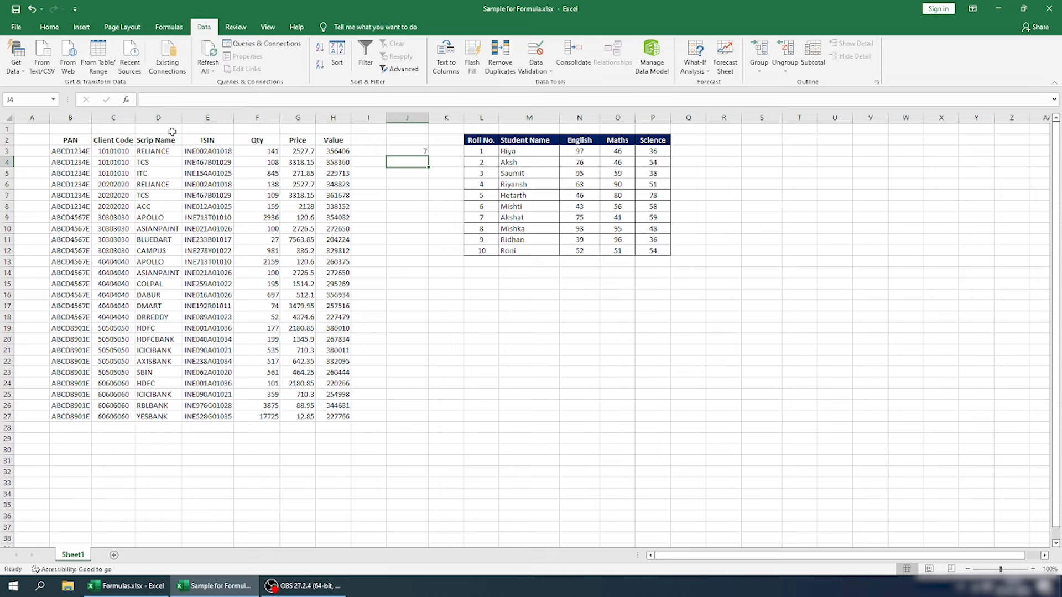
# - Enter the formula =SEARCH("b",E4,1) in J4
pyautogui.write('=')
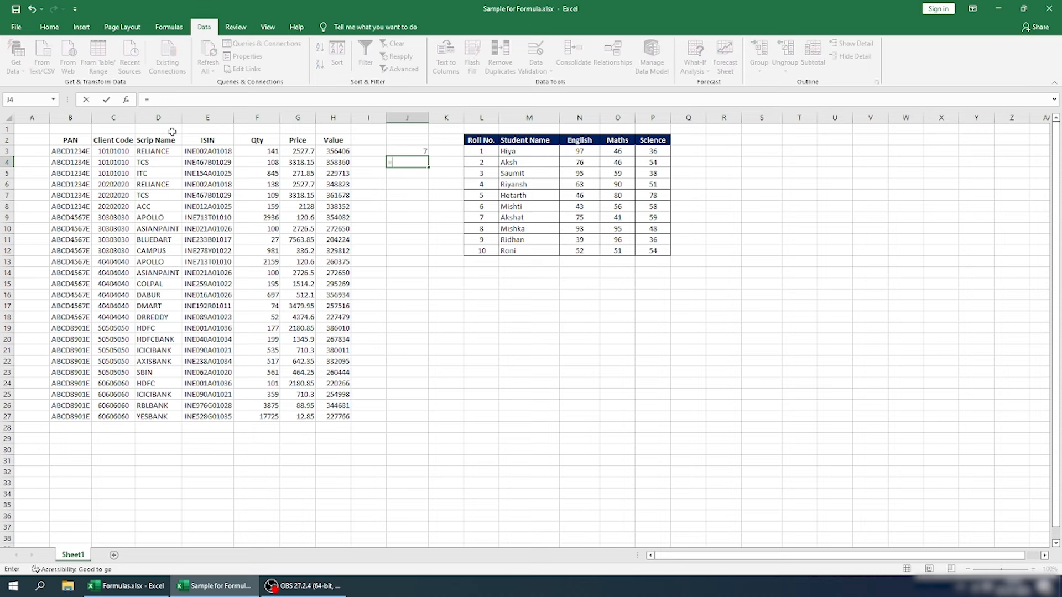
pyautogui.write('sea')
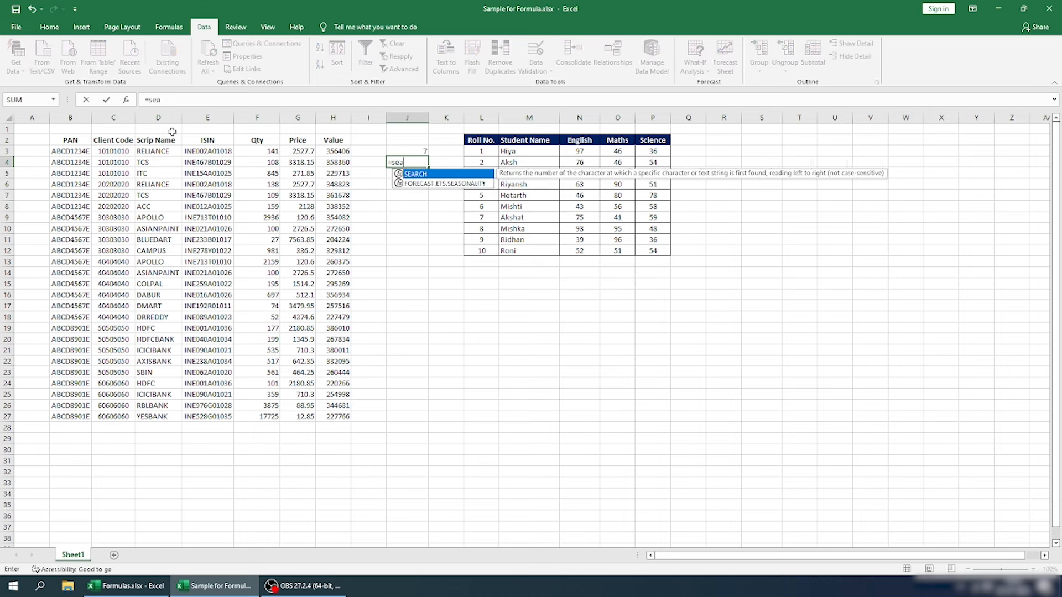
pyautogui.press('Tab')
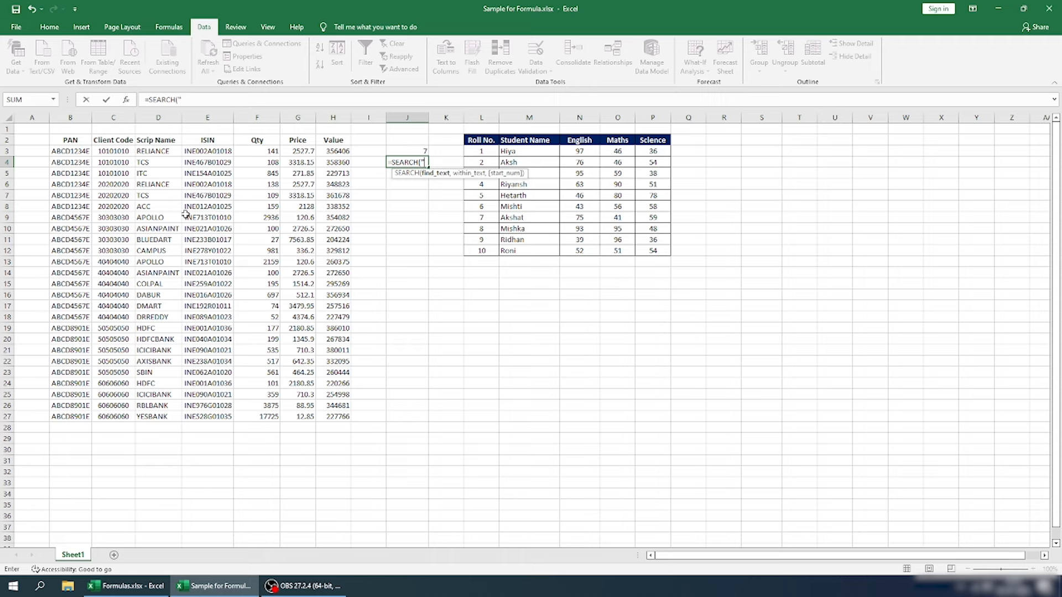
pyautogui.write('"B')
pyautogui.press('BackSpace')
pyautogui.write('b",')
pyautogui.click(197, 163)
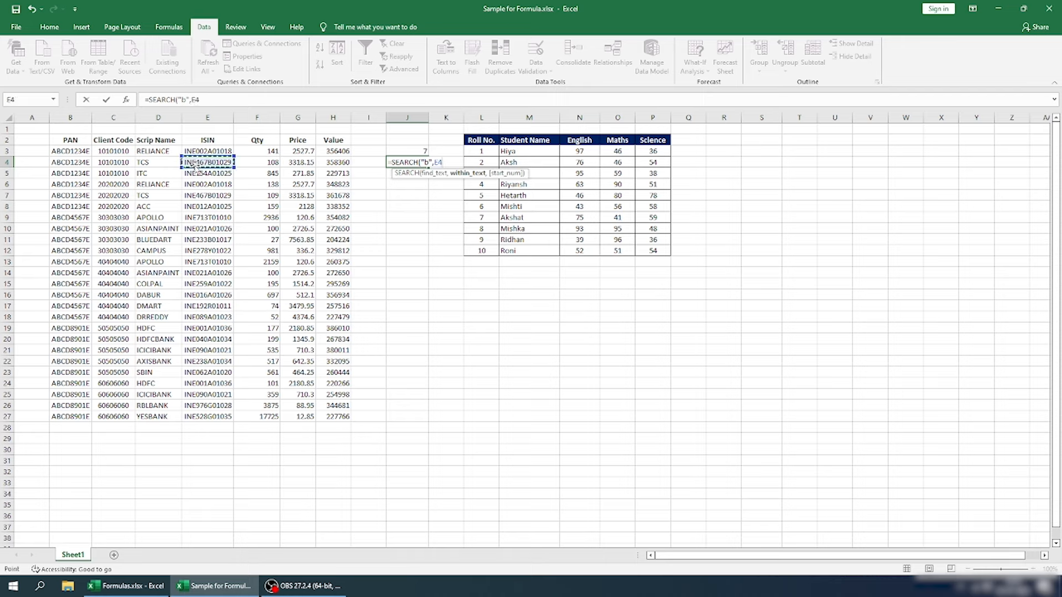
pyautogui.write(',')
pyautogui.write('1)')
pyautogui.press('Return')
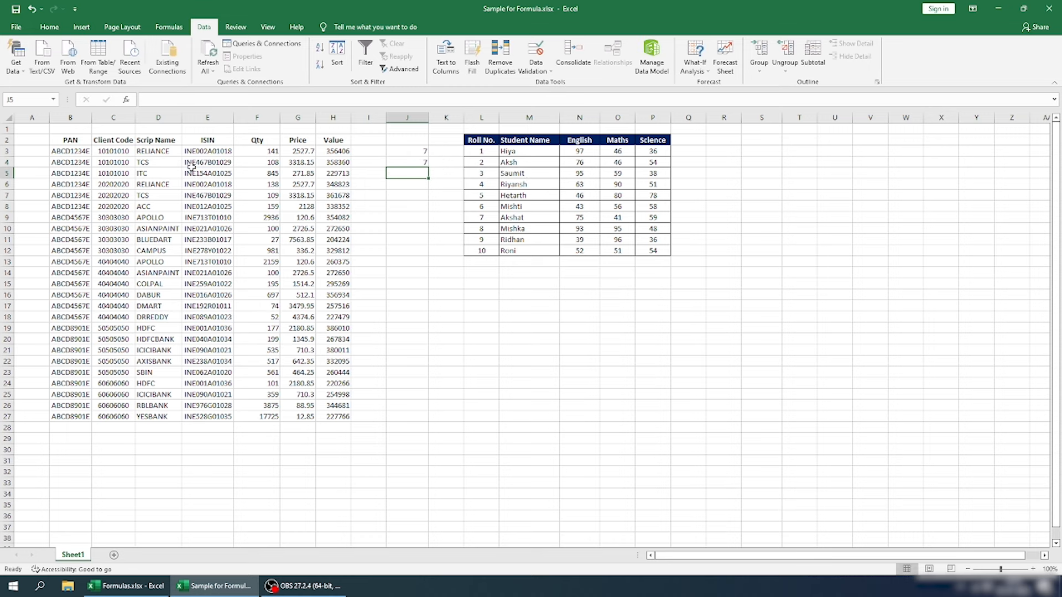
# - Change the text to find in the J4 SEARCH formula to the number 102
pyautogui.press('Up')
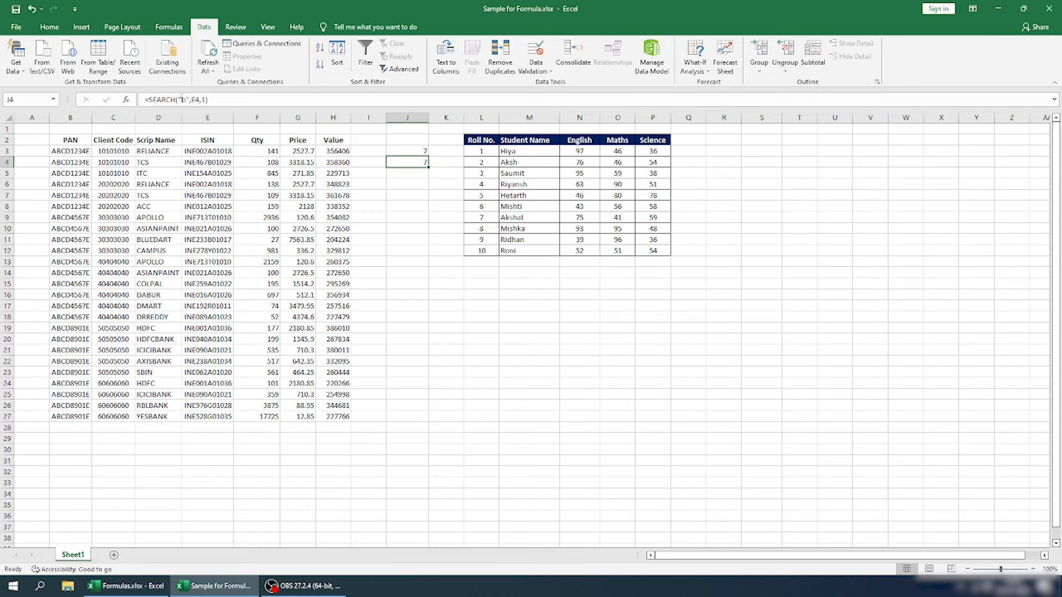
pyautogui.click(180, 99)
pyautogui.moveTo(180, 99); pyautogui.dragTo(190, 99)
pyautogui.write('"1"')
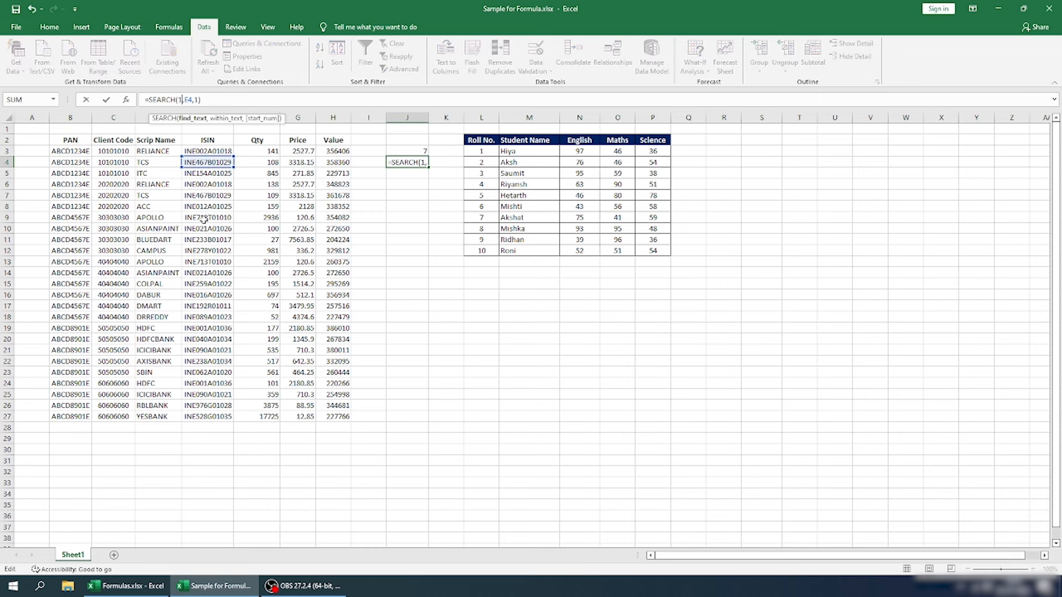
pyautogui.press('Return')
pyautogui.press('Up')
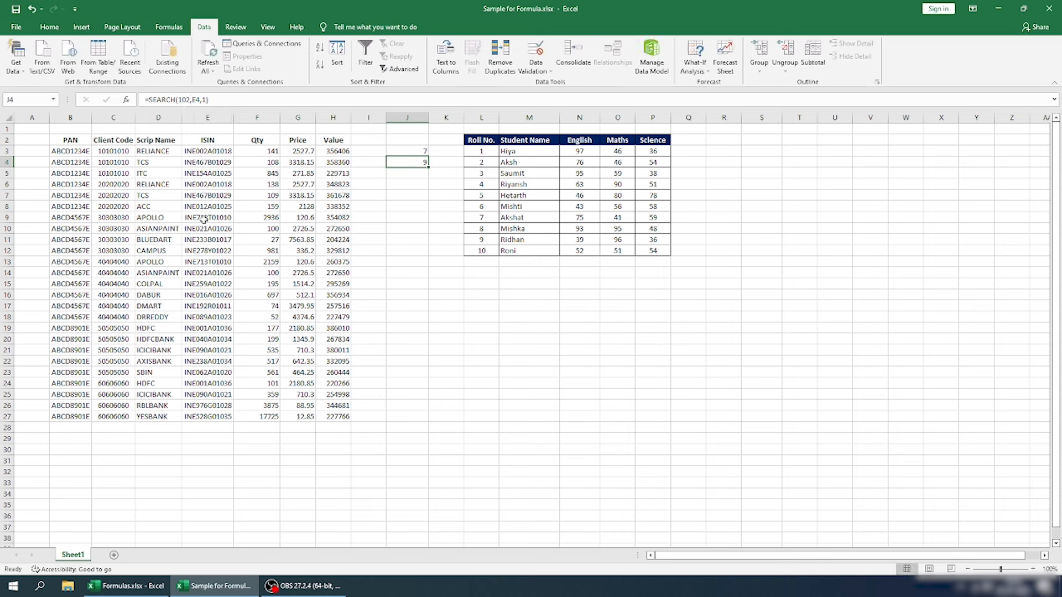
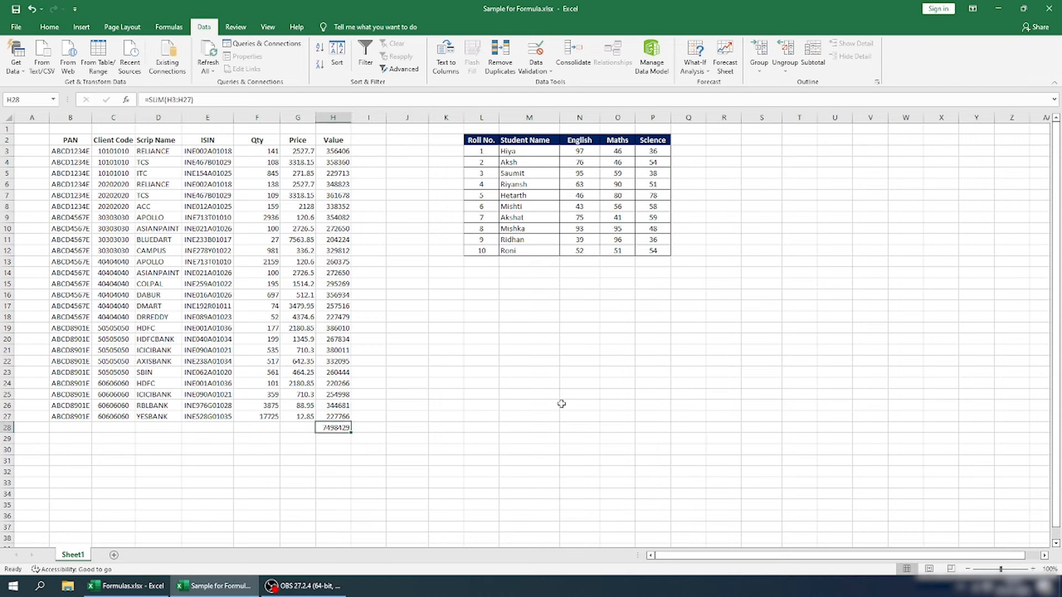
# - Delete the SUM formula in H28 and go to the Value header in H2
pyautogui.press('Delete')
pyautogui.hotkey('ctrl', 'Up')
pyautogui.hotkey('ctrl', 'Up')
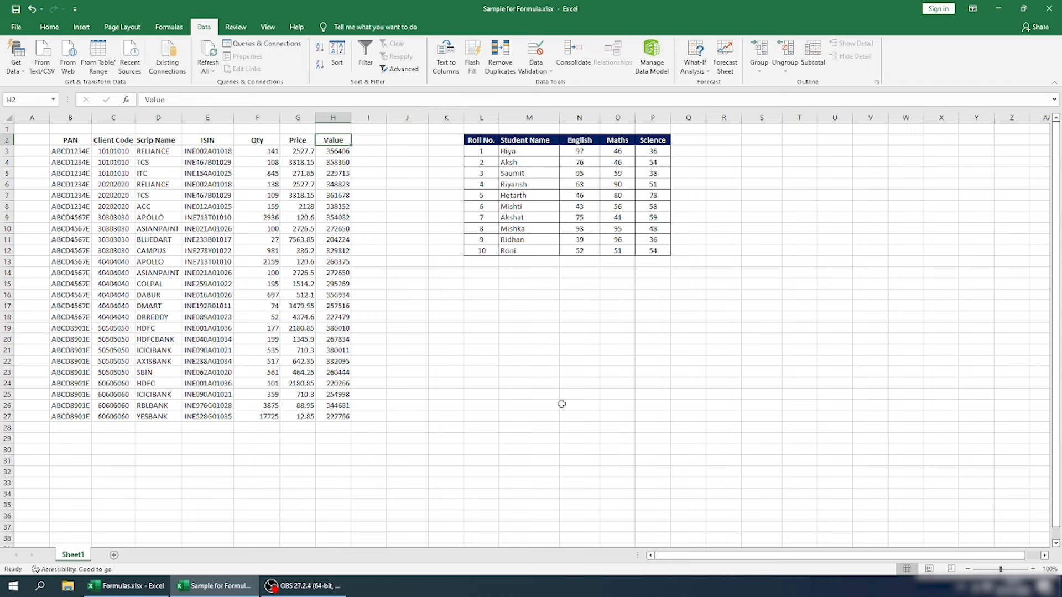
# - Enter the formula =SUM(H3:H27) in H28 below the Value column
pyautogui.press('Down')
pyautogui.press('Down')
pyautogui.hotkey('ctrl', 'Down')
pyautogui.press('Down')
pyautogui.write('=SUM(')
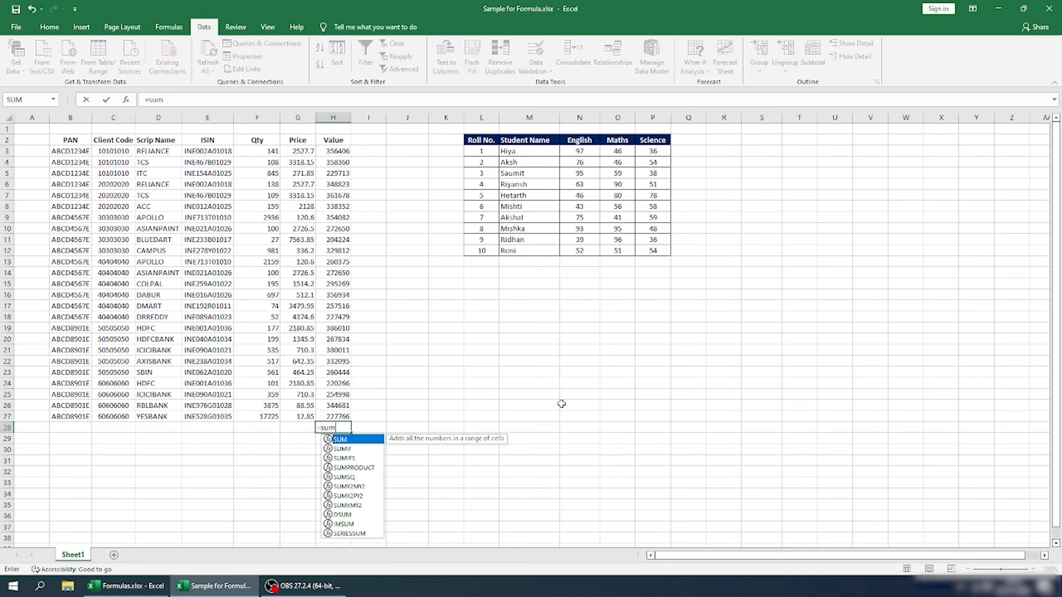
pyautogui.press('Up')
pyautogui.hotkey('ctrl', 'shift', 'Up')
pyautogui.hotkey('shift', 'Down')
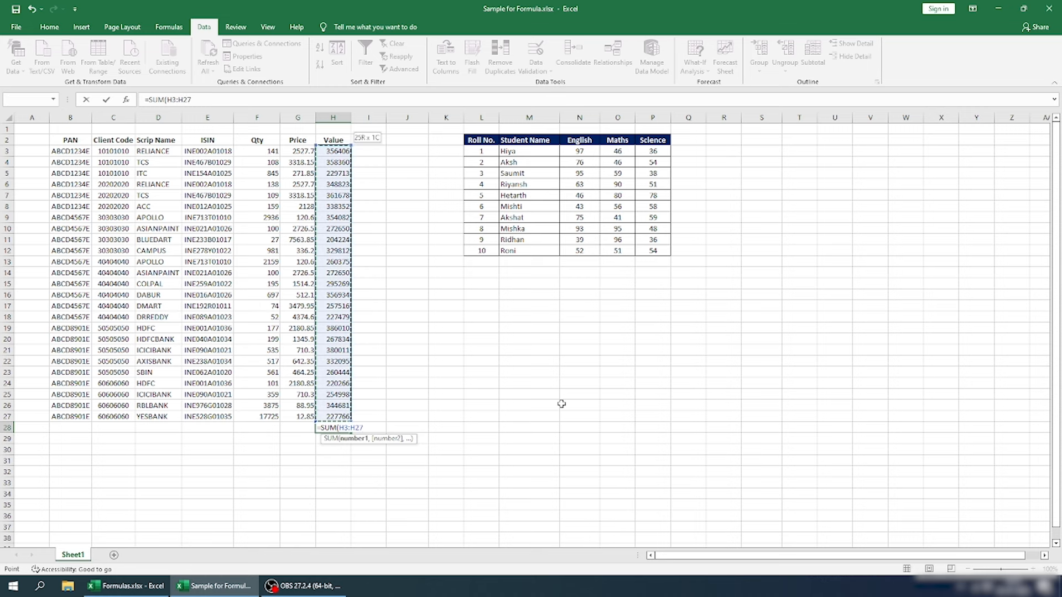
pyautogui.press('Return')
pyautogui.press('Up')
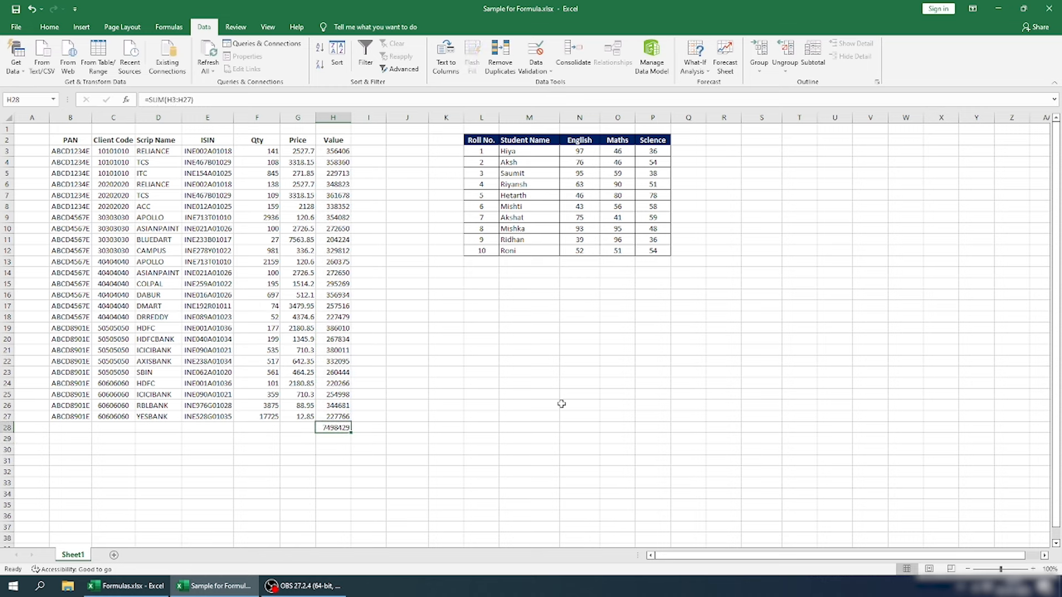
# - Filter the Scrip Name column to show only TCS and remove the filter again
pyautogui.hotkey('ctrl', 'Up')
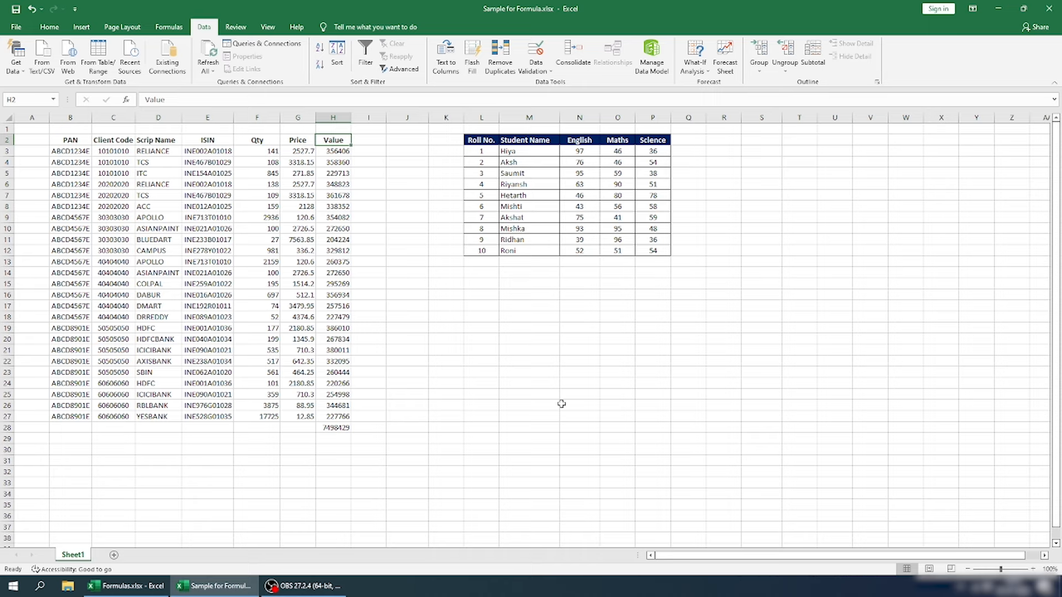
pyautogui.hotkey('shift', 'space')
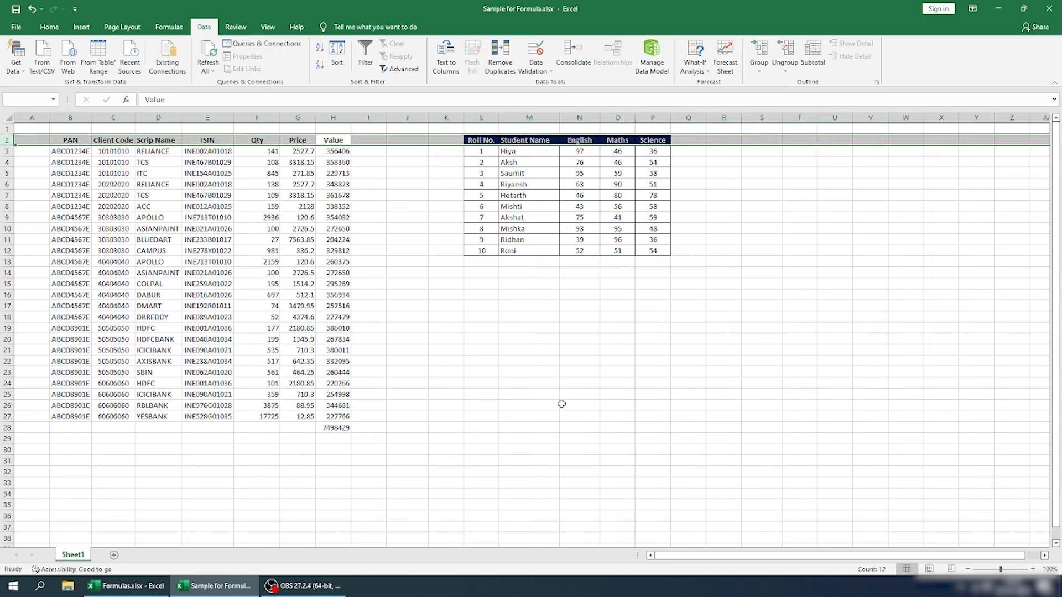
pyautogui.hotkey('ctrl', 'shift', 'l')
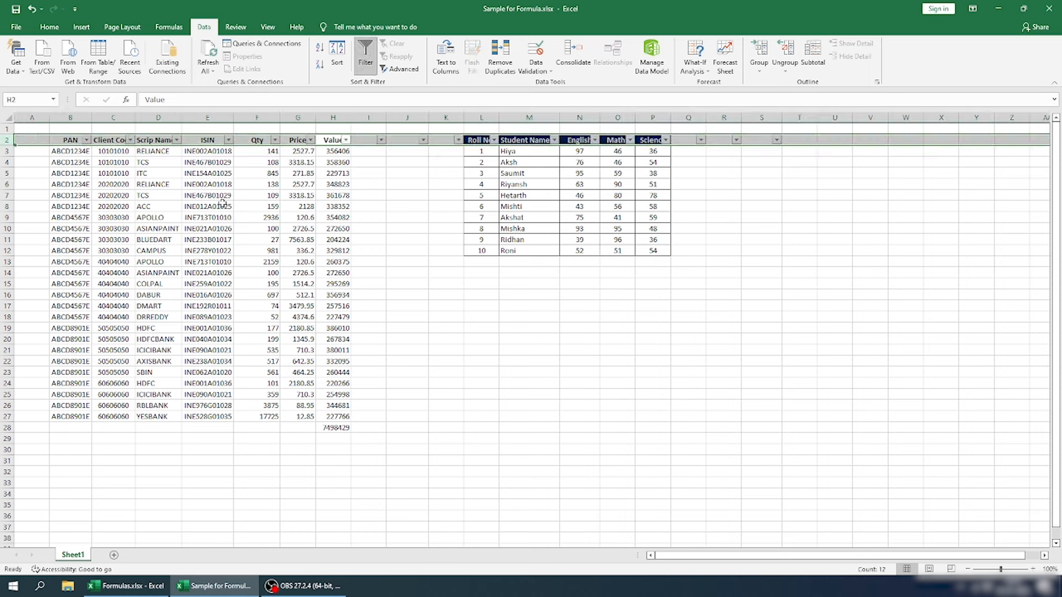
pyautogui.click(177, 140)
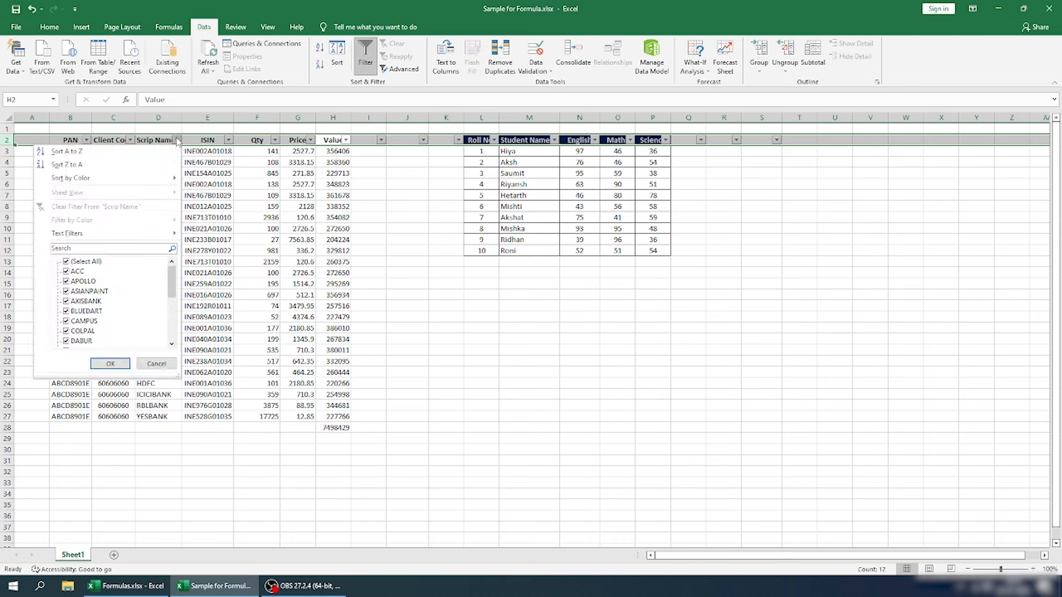
pyautogui.click(86, 262)
pyautogui.click(98, 248)
pyautogui.write('tcs')
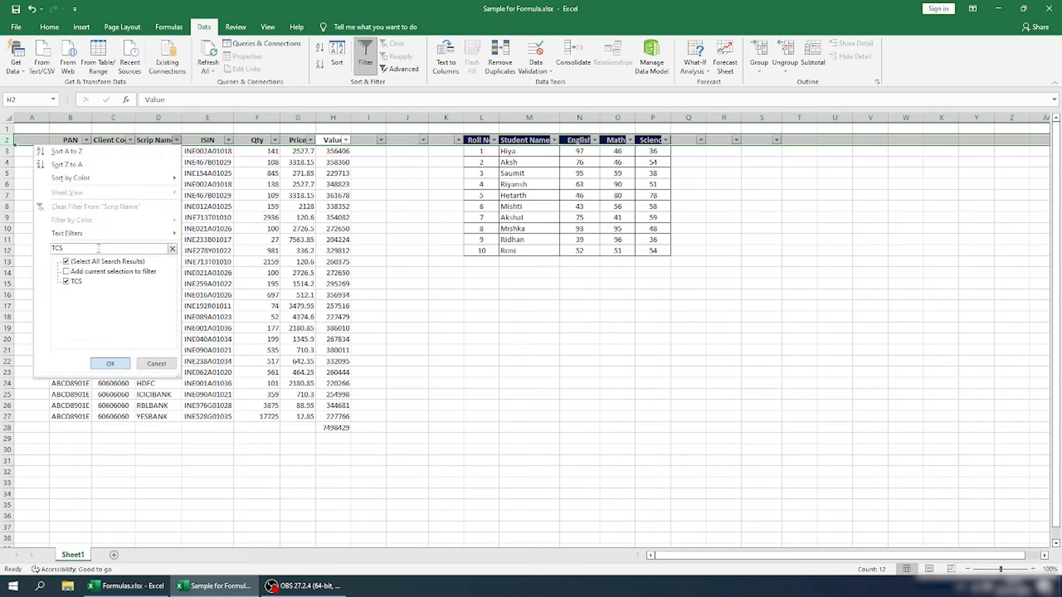
pyautogui.press('Return')
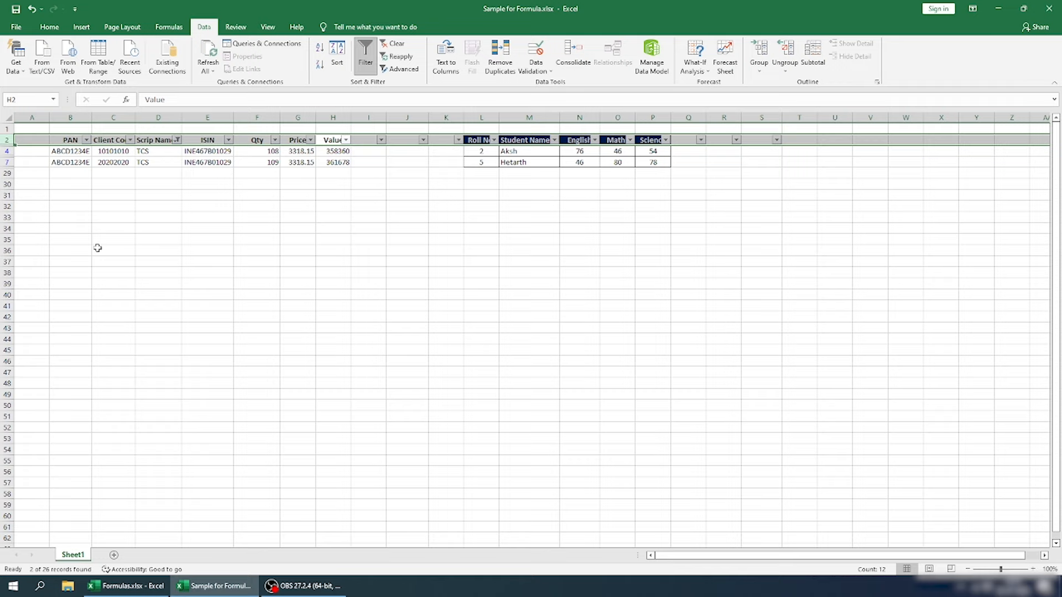
pyautogui.click(335, 171)
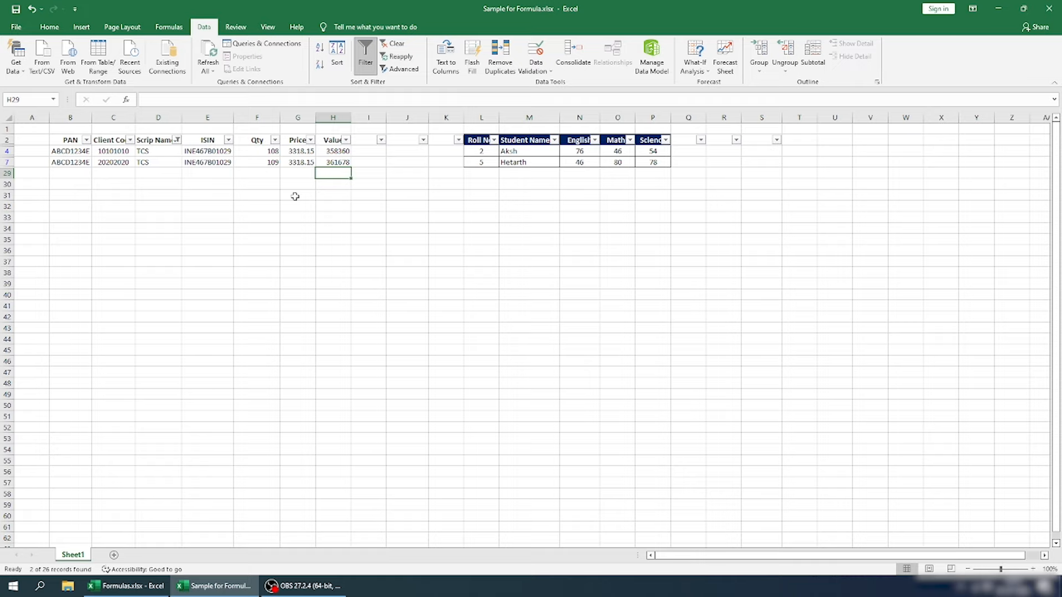
pyautogui.hotkey('ctrl', 'shift', 'l')
# - Replace the total in H28 with the formula =SUBTOTAL(9,H3:H27), where 9 stands for SUM
pyautogui.press('Up')
pyautogui.write('=sy')
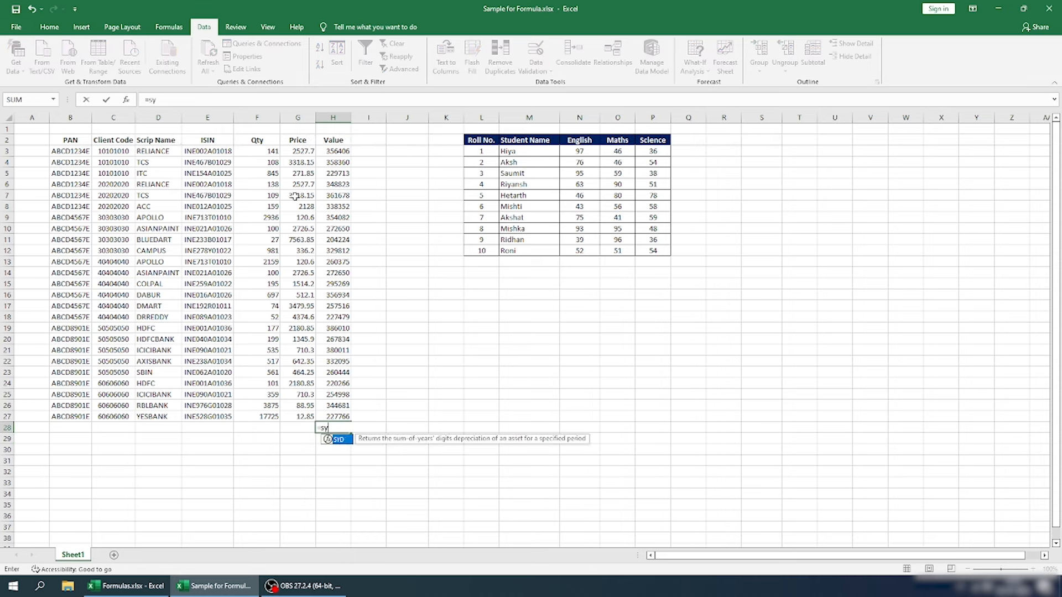
pyautogui.press('BackSpace')
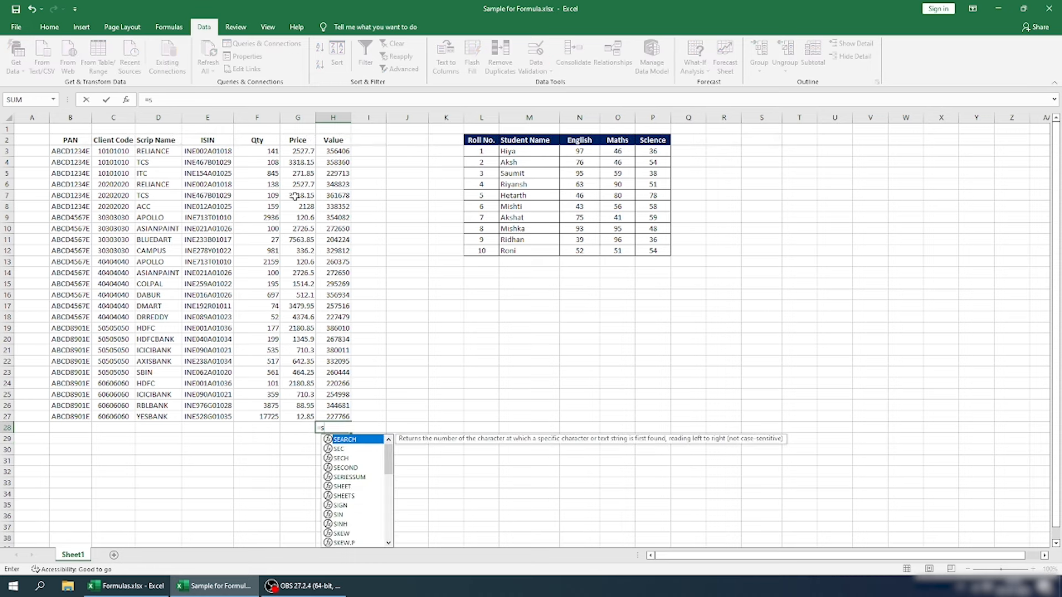
pyautogui.write('um')
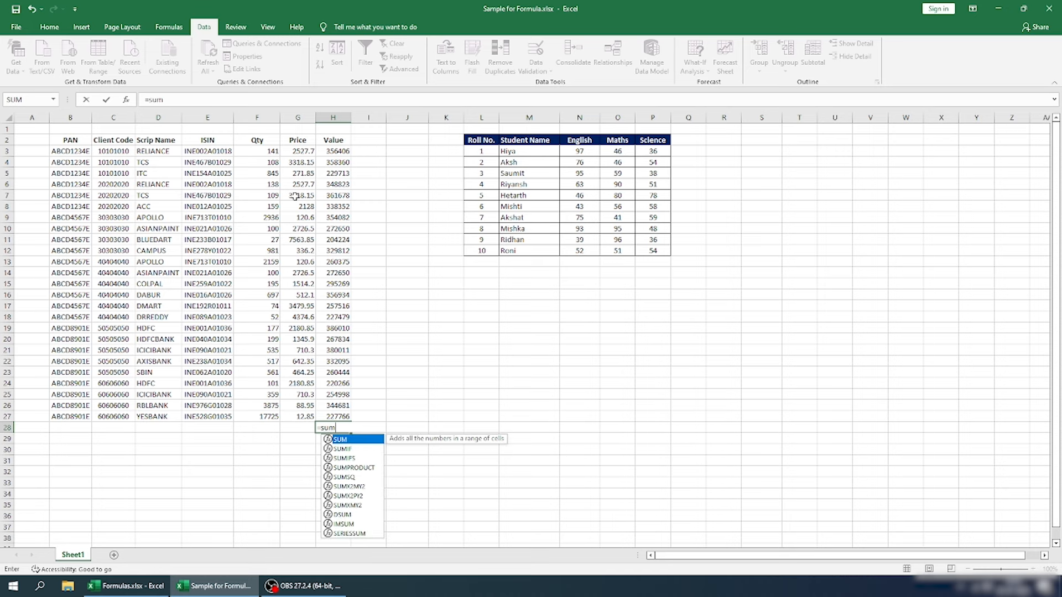
pyautogui.press('BackSpace')
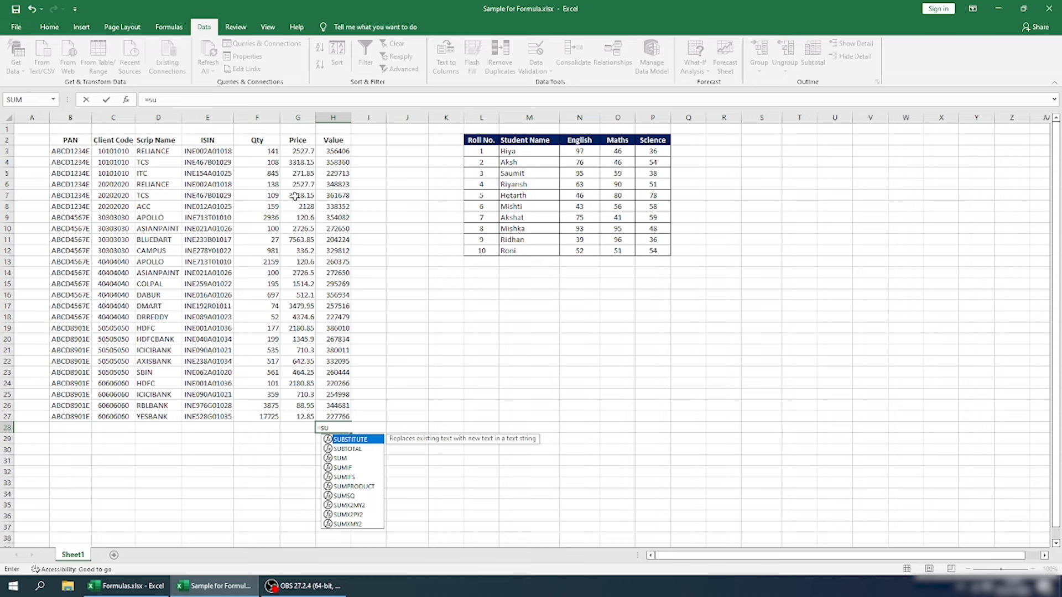
pyautogui.press('Down')
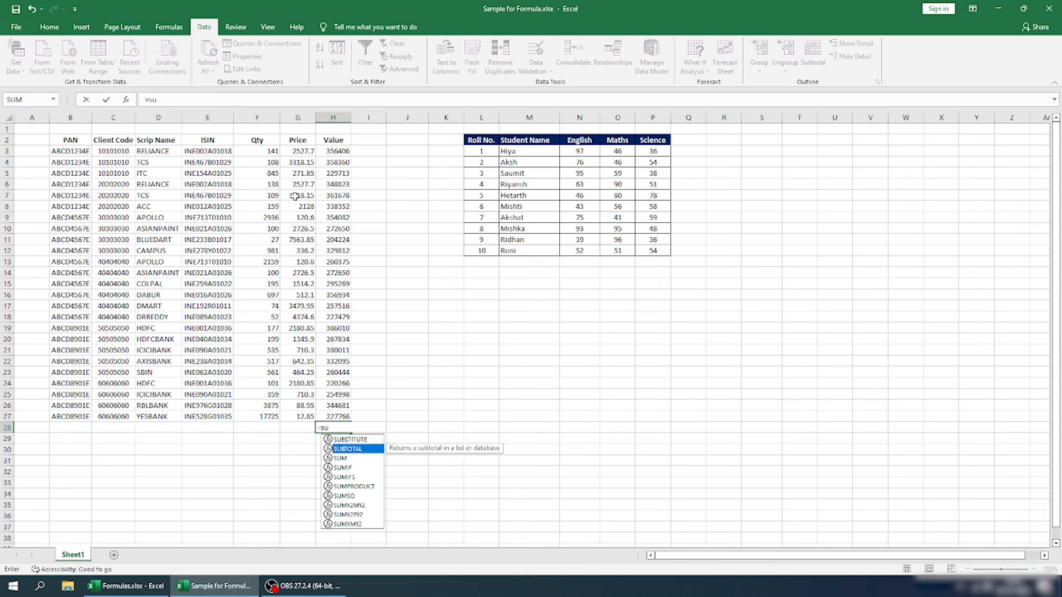
pyautogui.press('Tab')
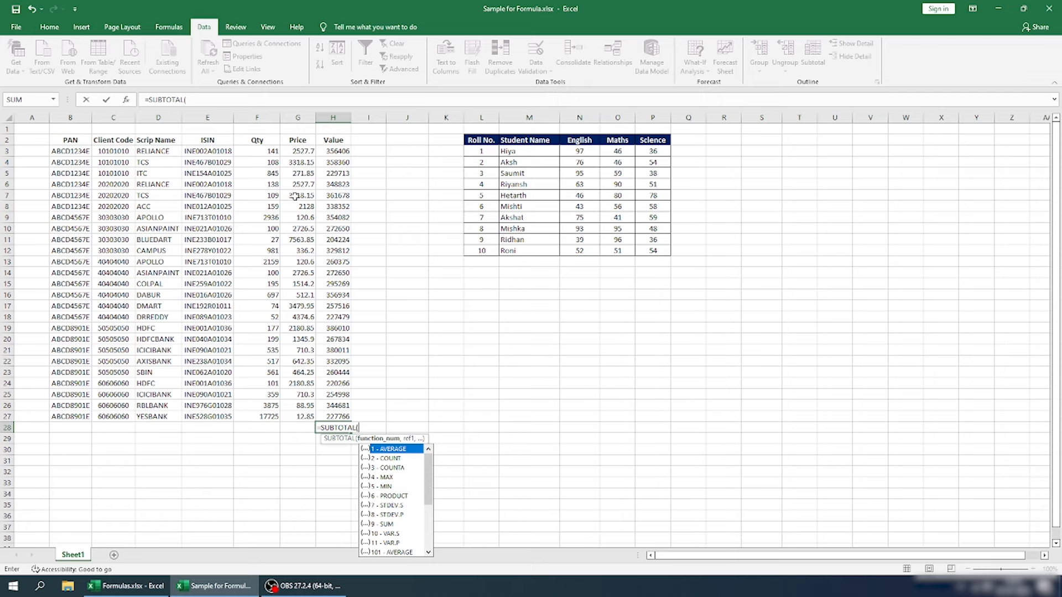
pyautogui.moveTo(434, 489); pyautogui.dragTo(443, 469)
pyautogui.write('9')
pyautogui.write(',')
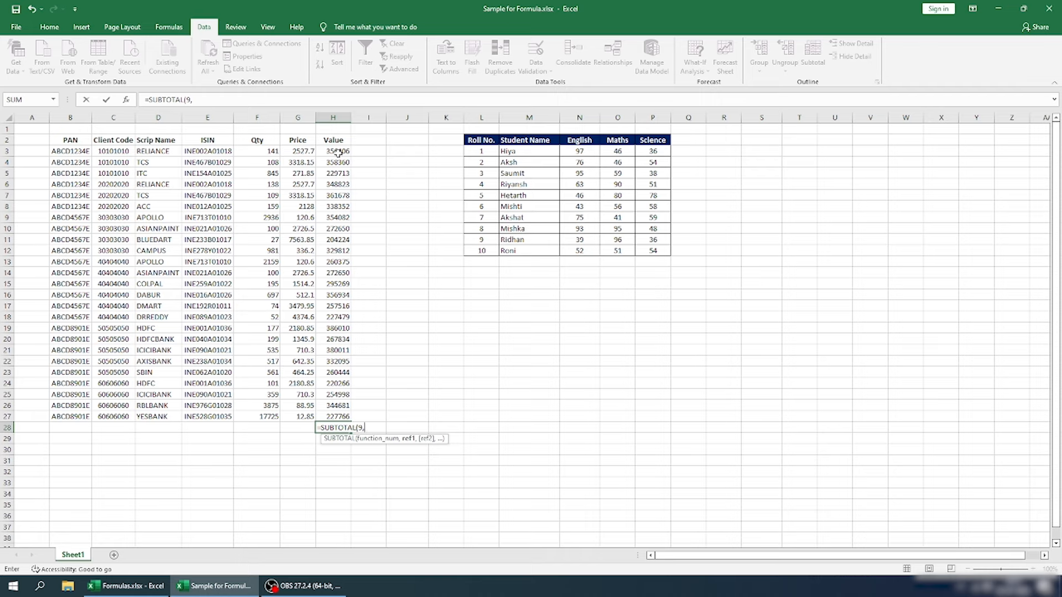
pyautogui.moveTo(336, 149); pyautogui.dragTo(333, 413)
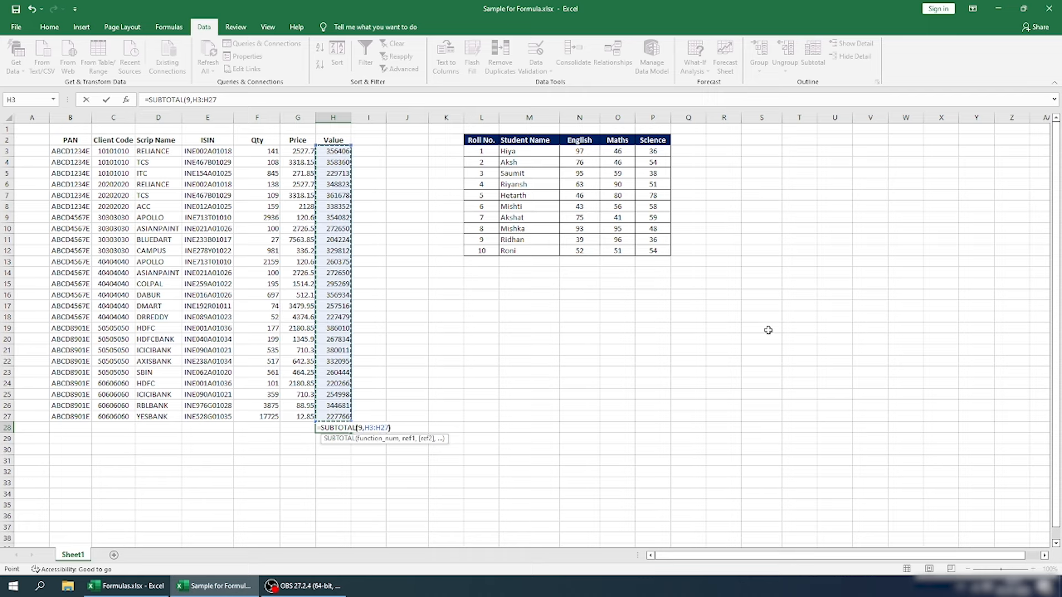
pyautogui.write(')')
pyautogui.hotkey('ctrl', 'Return')
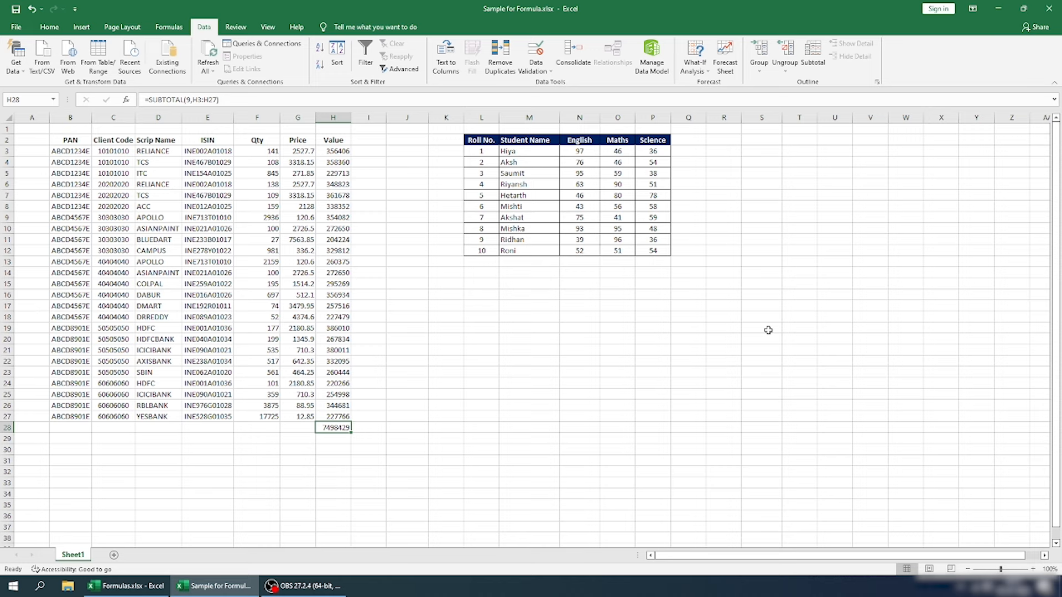
# - Select the values in H3:H27 to check their sum against the subtotal
pyautogui.press('Up')
pyautogui.hotkey('ctrl', 'shift', 'Up')
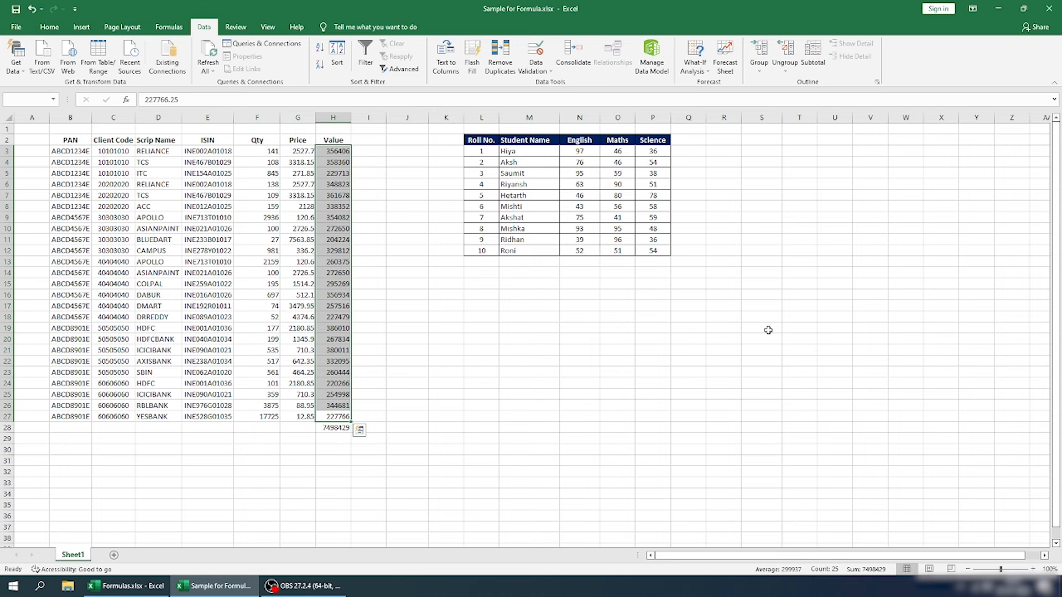
pyautogui.press('Down')
pyautogui.press('Down')
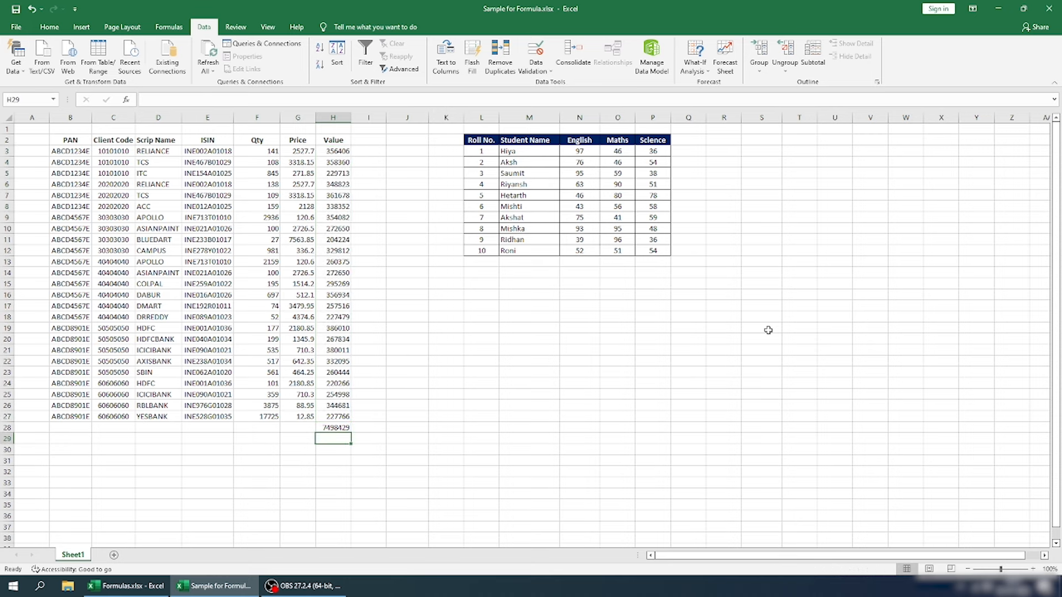
# - Enter a SUM formula for H3:H27 in H29 as a comparison and delete it again
pyautogui.write('=SUM(')
pyautogui.press('Up')
pyautogui.press('Up')
pyautogui.hotkey('ctrl', 'shift', 'Up')
pyautogui.press('Return')
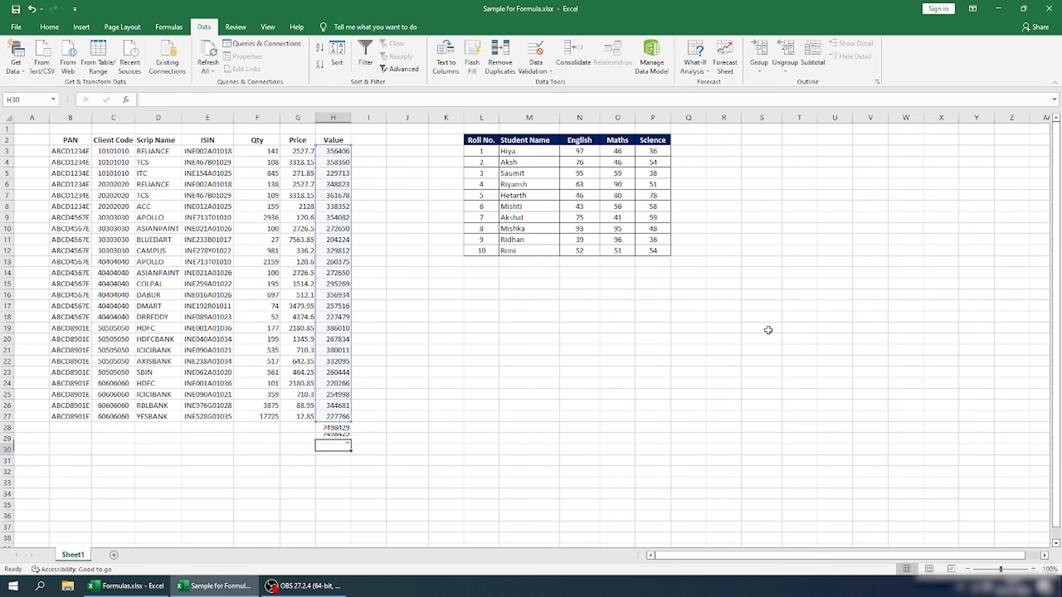
pyautogui.press('Up')
pyautogui.press('Delete')
# - Turn on filters for header row 2, filter Scrip Name to TCS, and select the visible amounts in the Value column
pyautogui.hotkey('ctrl', 'Up')
pyautogui.hotkey('ctrl', 'Up')
pyautogui.hotkey('shift', 'space')
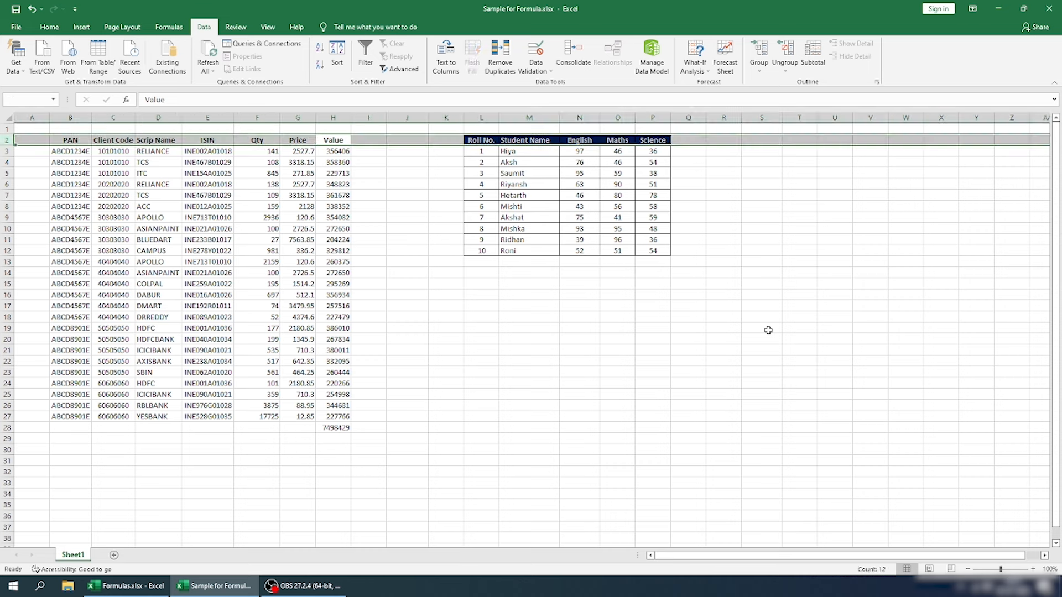
pyautogui.hotkey('ctrl', 'shift', 'l')
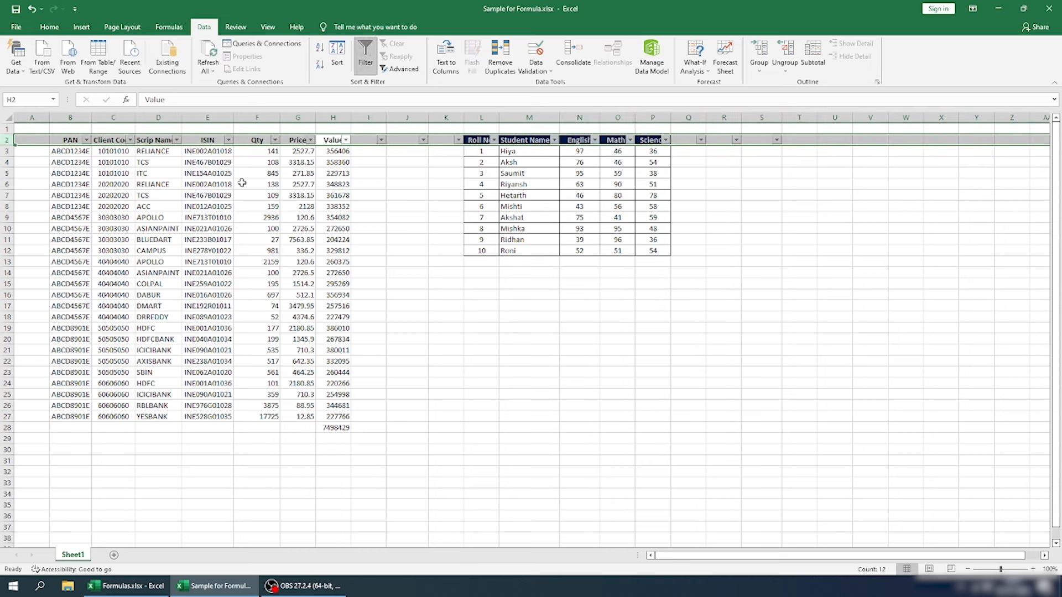
pyautogui.click(177, 141)
pyautogui.click(89, 262)
pyautogui.click(93, 248)
pyautogui.write('TCS')
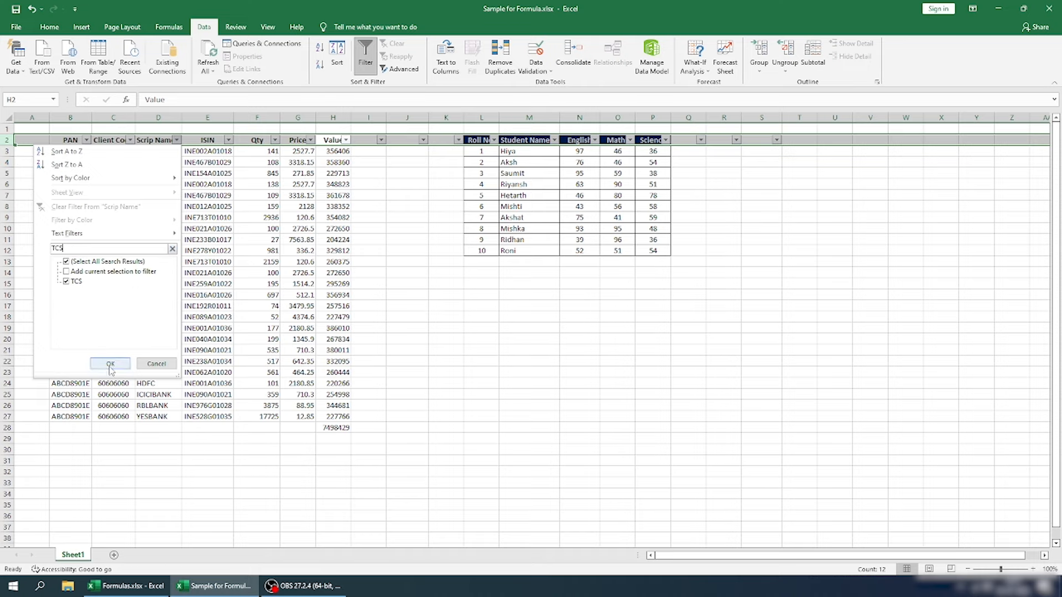
pyautogui.click(110, 363)
pyautogui.moveTo(340, 152)
pyautogui.mouseDown()
pyautogui.moveTo(341, 173)
pyautogui.moveTo(343, 162)
pyautogui.mouseUp()
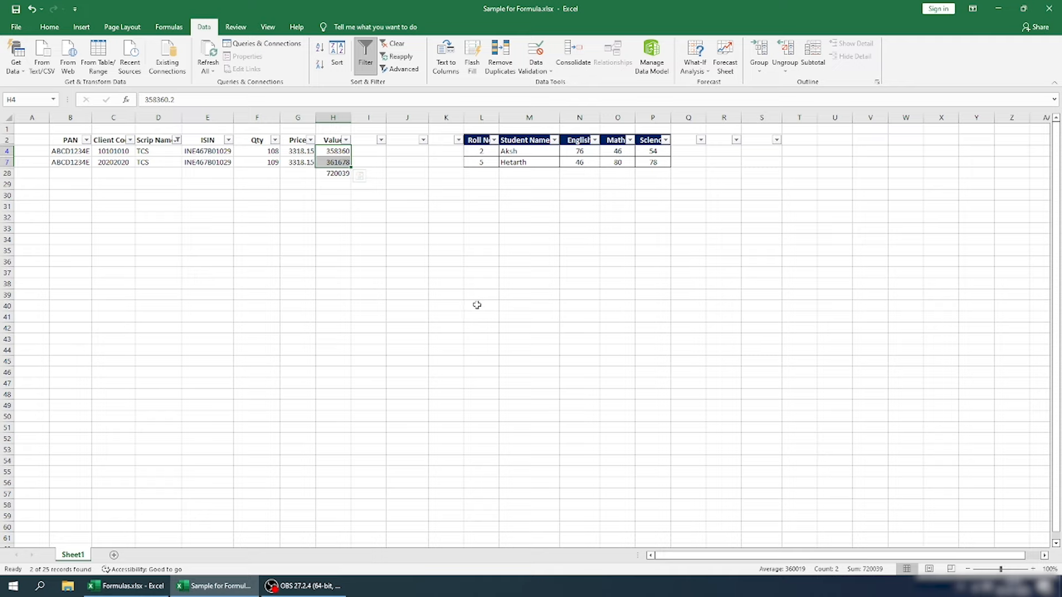
# - Change the Scrip Name filter to Reliance and select the visible amounts in the Value column
pyautogui.click(177, 140)
pyautogui.click(99, 261)
pyautogui.click(102, 248)
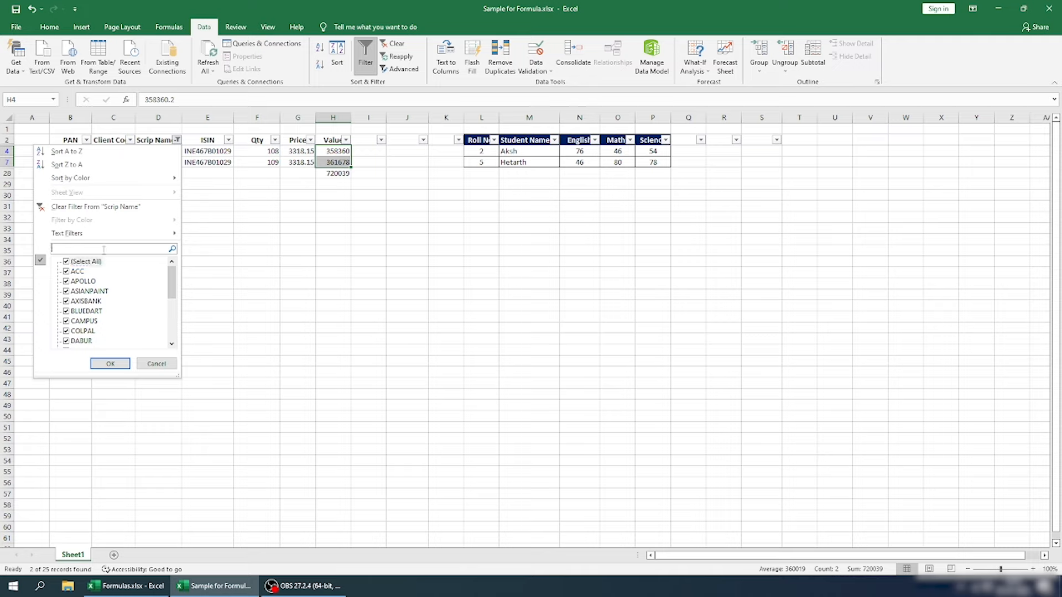
pyautogui.write('Reliance')
pyautogui.press('Return')
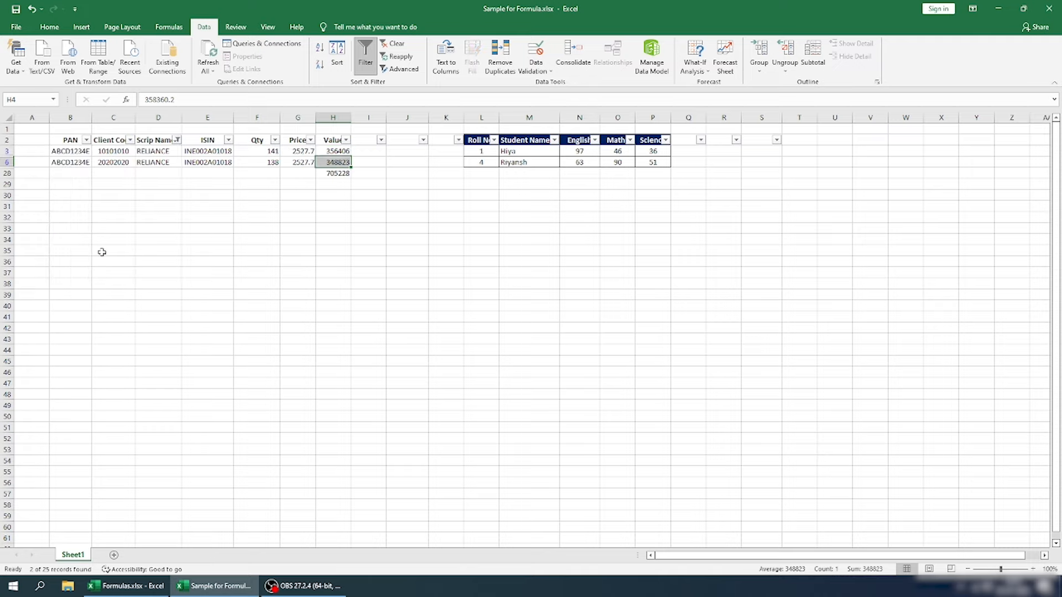
pyautogui.hotkey('shift', 'Up')
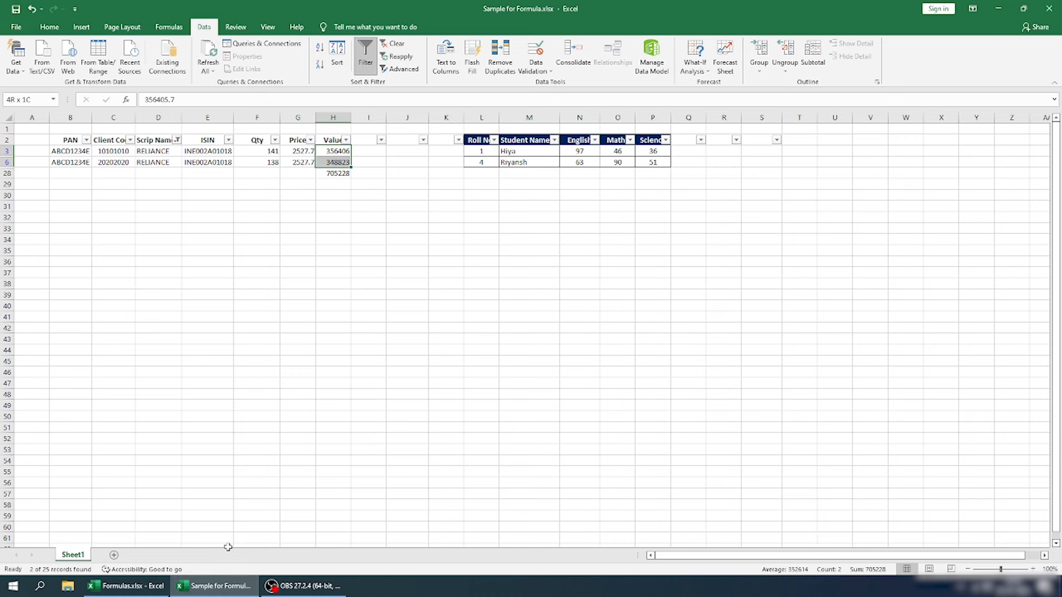
# - Check the function list in the Formulas.xlsx workbook and return to the sample workbook
pyautogui.click(148, 591)
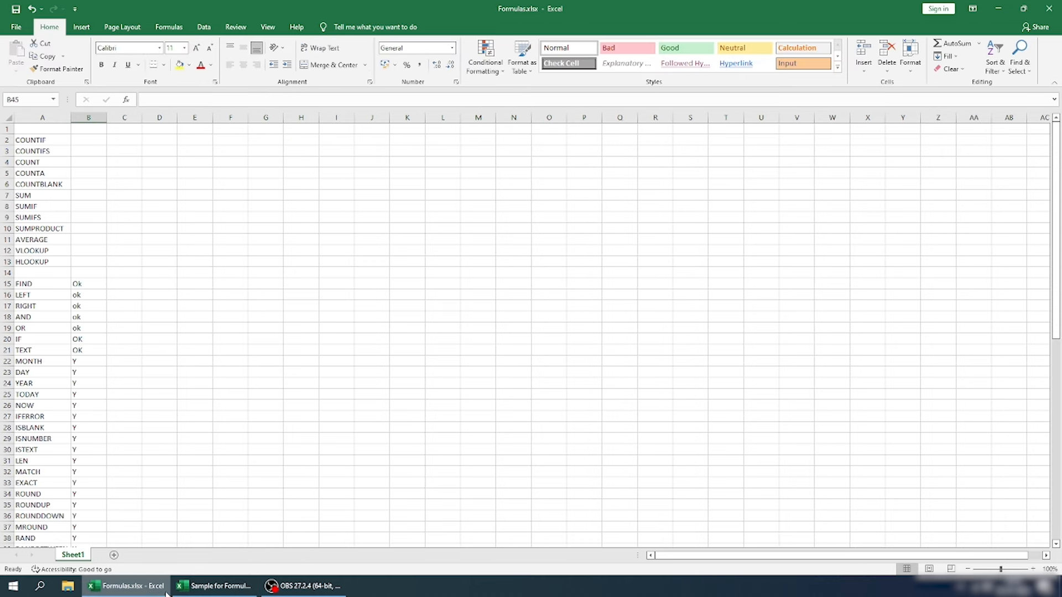
pyautogui.click(199, 590)
pyautogui.click(352, 385)
pyautogui.click(345, 175)
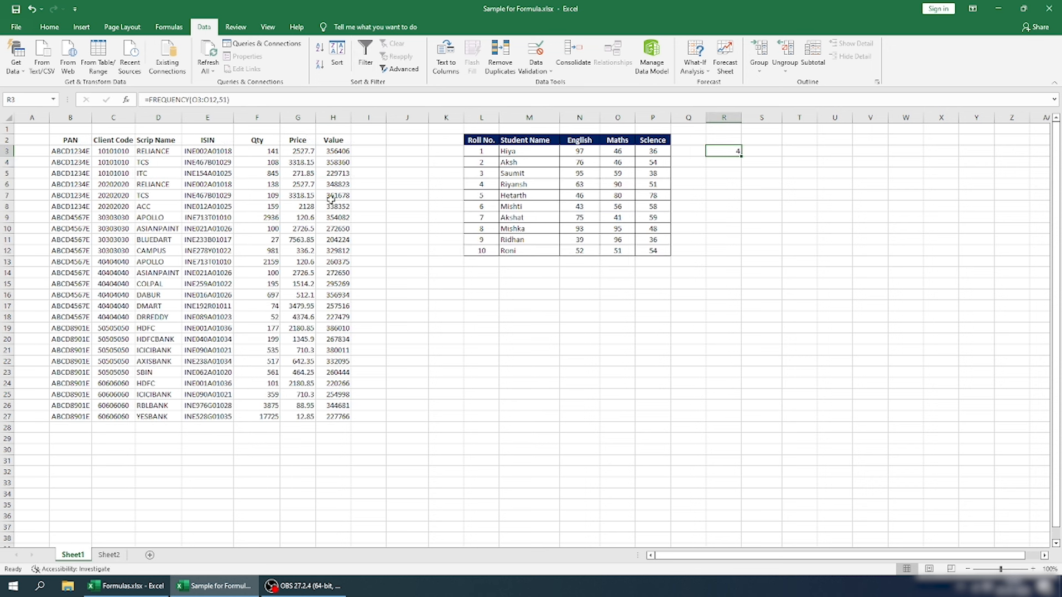
# - Replace the formula in R3 with a FREQUENCY formula for the Science marks P3:P12 using a bin of 50
pyautogui.click(690, 330)
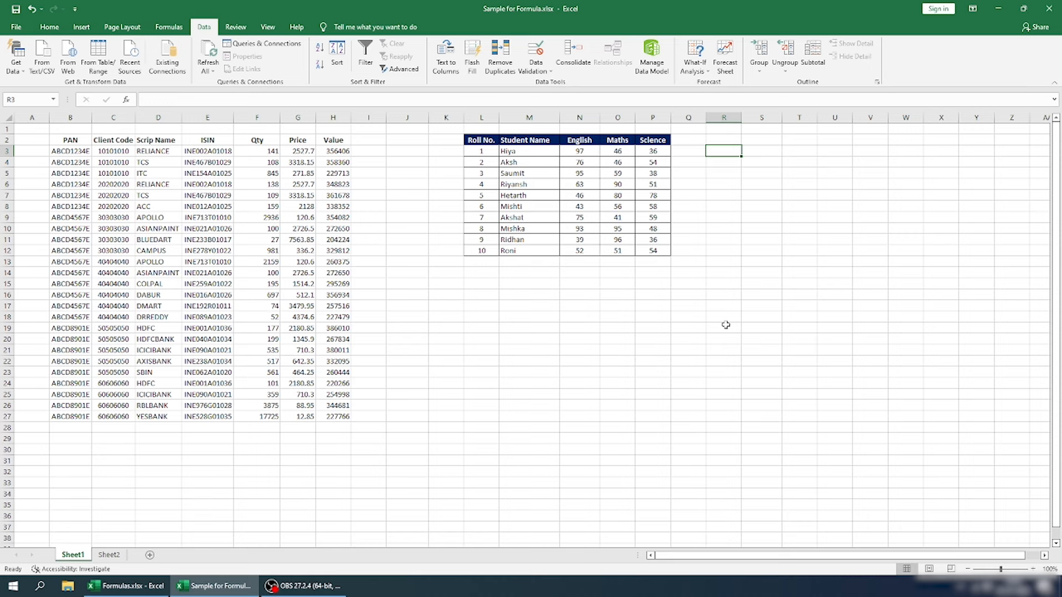
pyautogui.write('=')
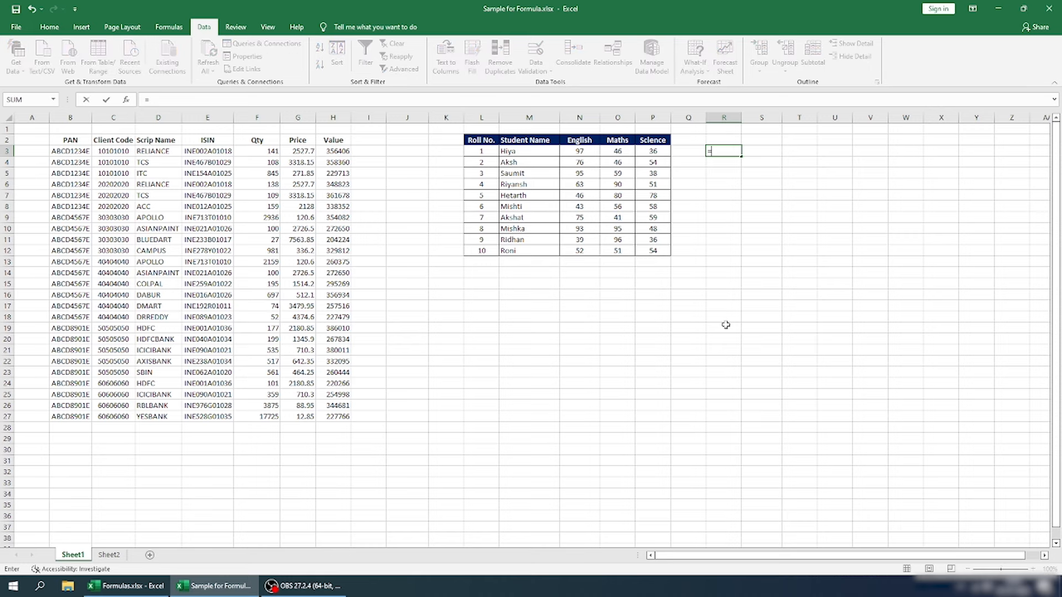
pyautogui.write('FREQUENCY(')
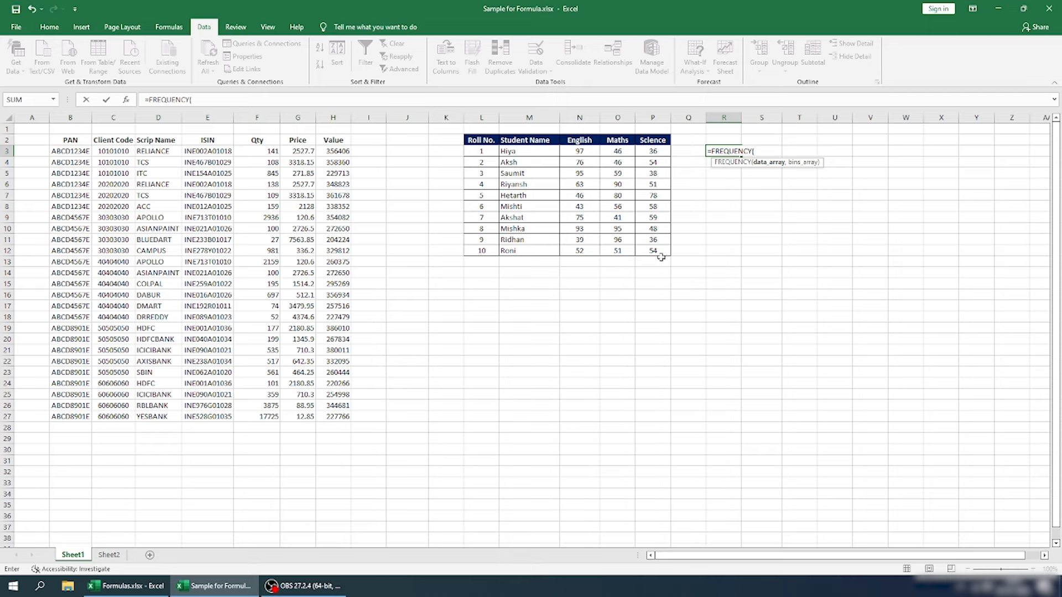
pyautogui.click(655, 149)
pyautogui.moveTo(656, 150); pyautogui.dragTo(655, 253)
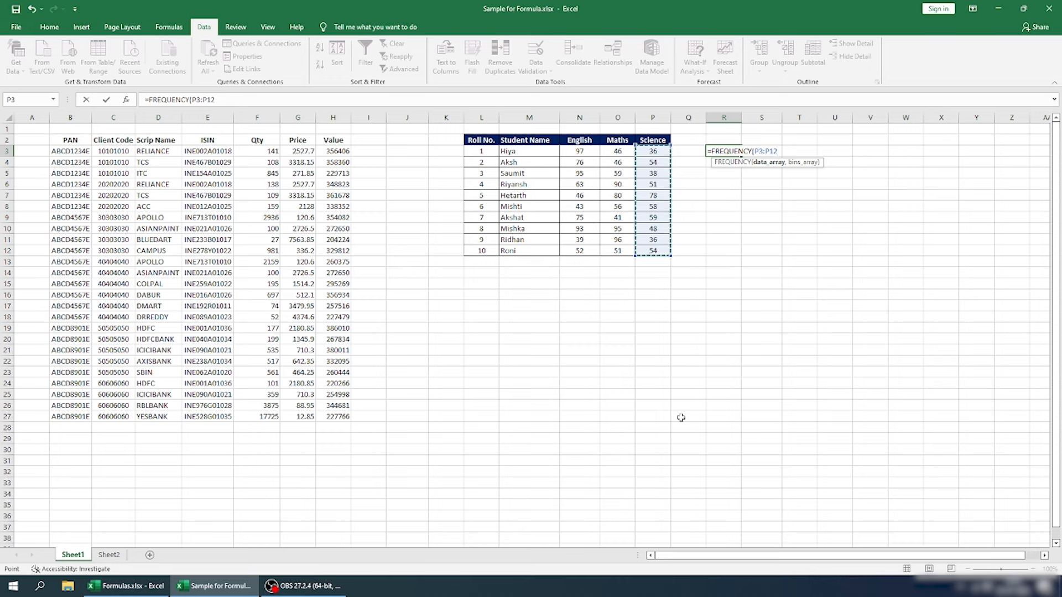
pyautogui.write(',')
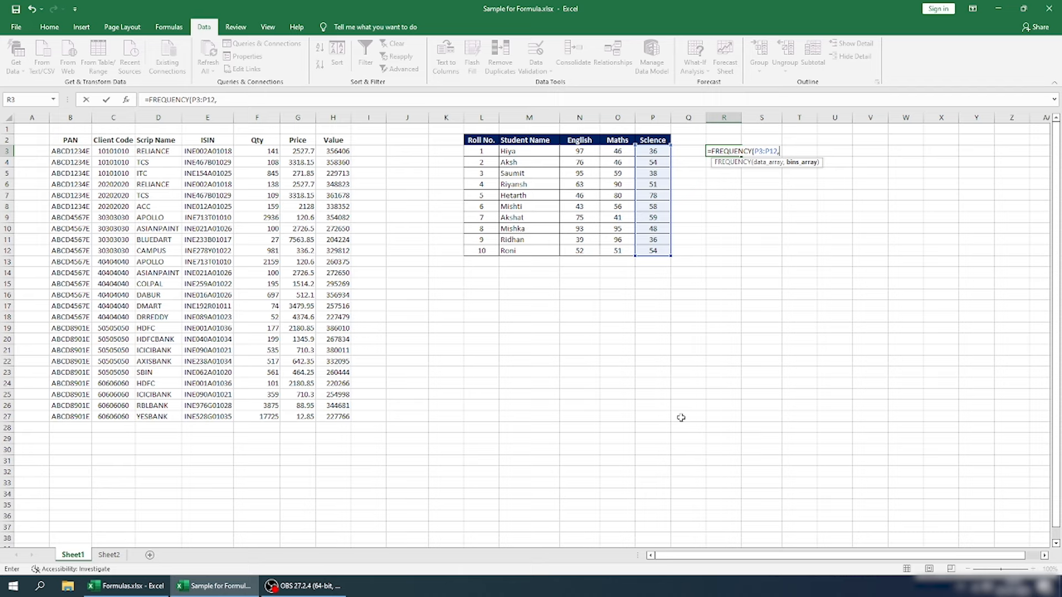
pyautogui.write('50')
pyautogui.press('Return')
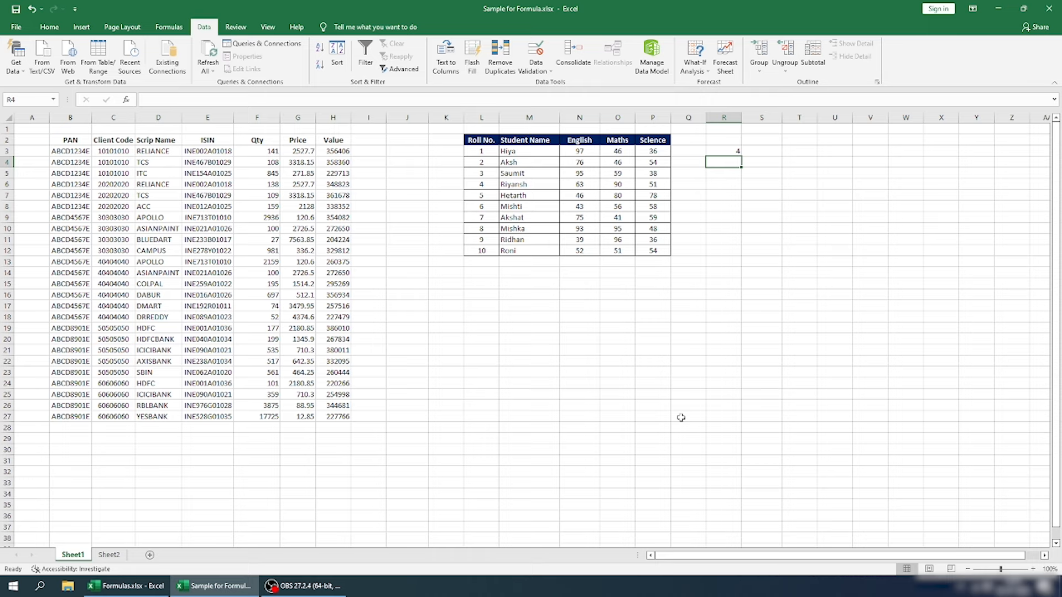
# - Review the FREQUENCY formula in R3 against the Science marks column it refers to
pyautogui.press('Up')
pyautogui.press('Left')
pyautogui.press('Left')
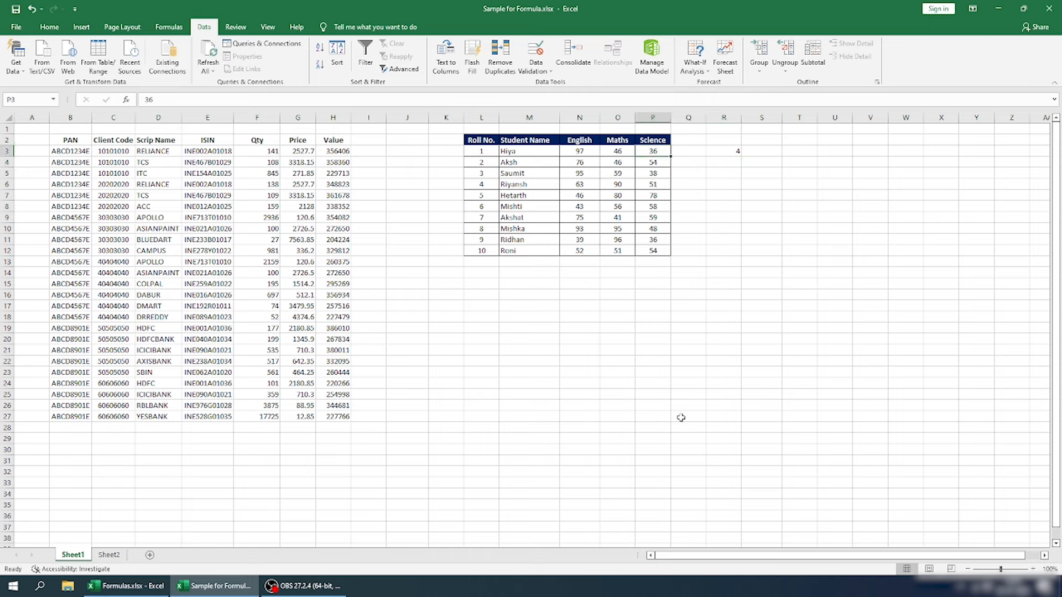
pyautogui.press('Left')
pyautogui.press('Right')
pyautogui.press('Right')
pyautogui.press('Right')
pyautogui.press('Right')
pyautogui.press('Left')
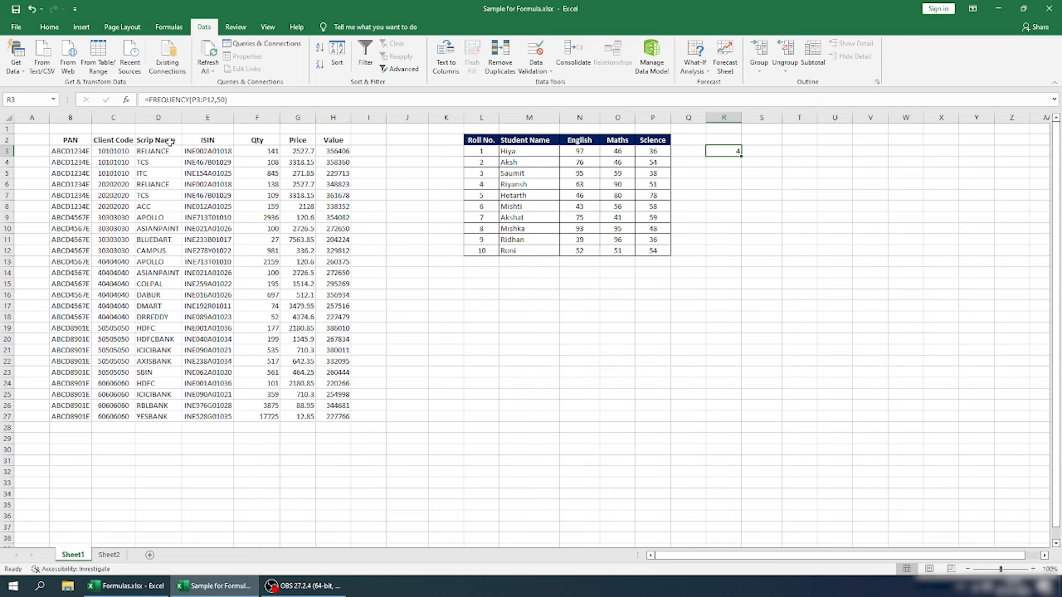
pyautogui.click(657, 143)
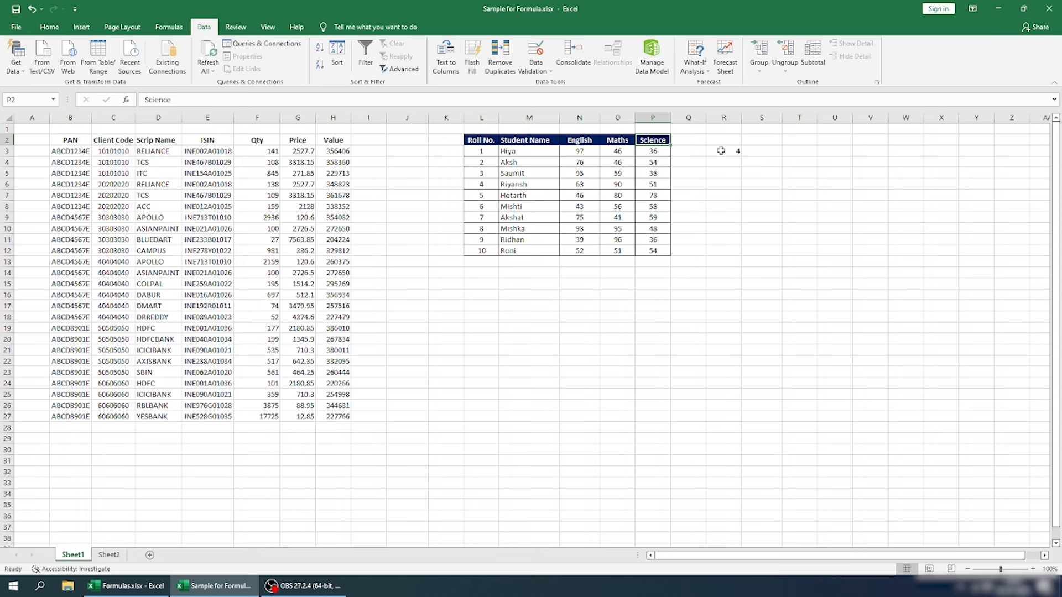
pyautogui.click(720, 150)
pyautogui.click(307, 98)
pyautogui.press('Escape')
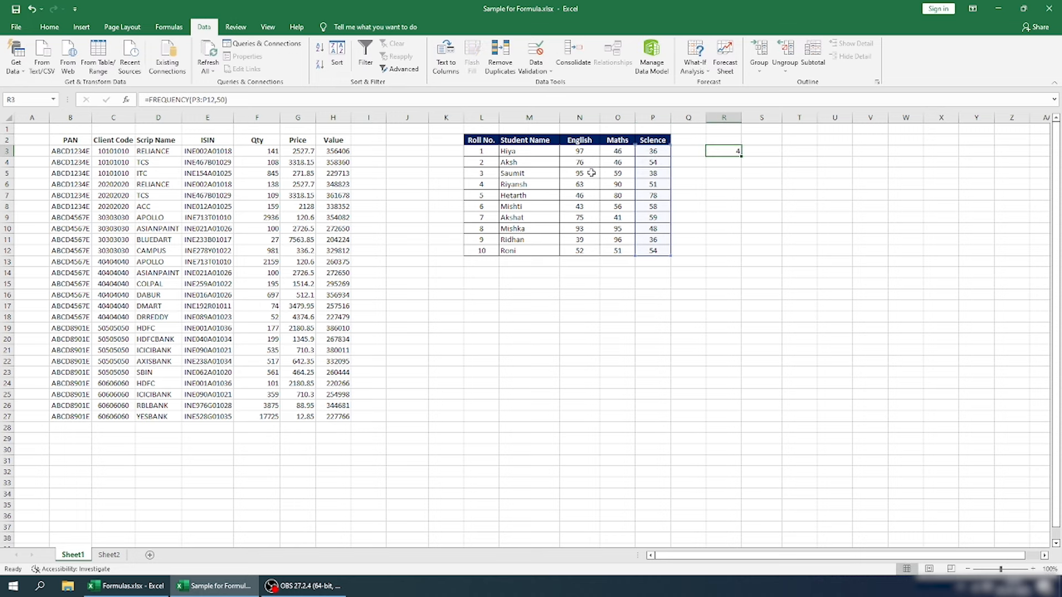
# - Select the Science marks of 50 or below together: P3, P5, P10 and P11
pyautogui.click(653, 151)
pyautogui.keyDown('ctrl'); pyautogui.click(660, 174); pyautogui.keyUp('ctrl')
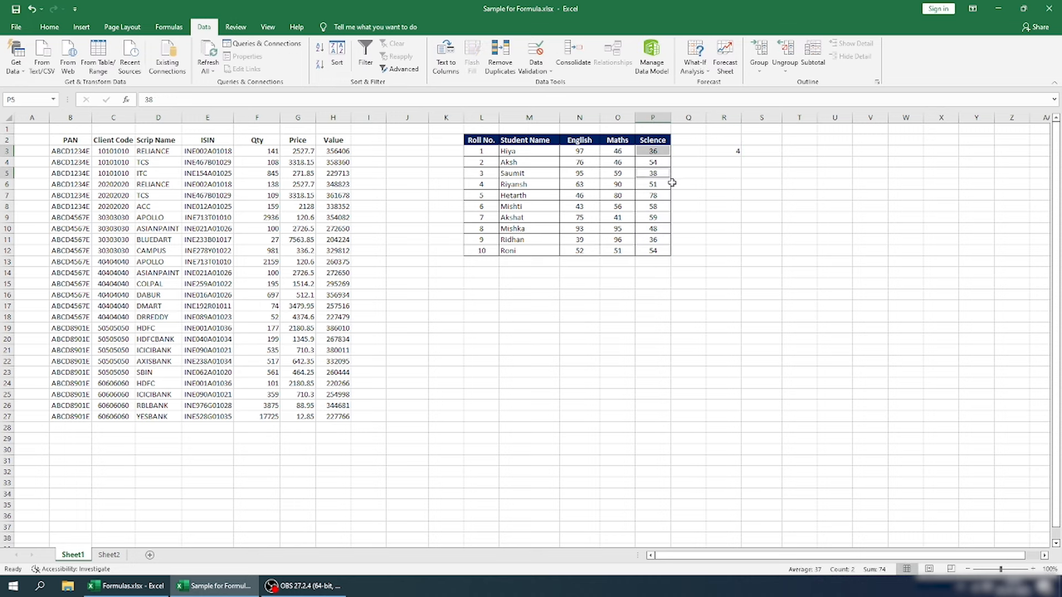
pyautogui.keyDown('ctrl'); pyautogui.click(665, 226); pyautogui.keyUp('ctrl')
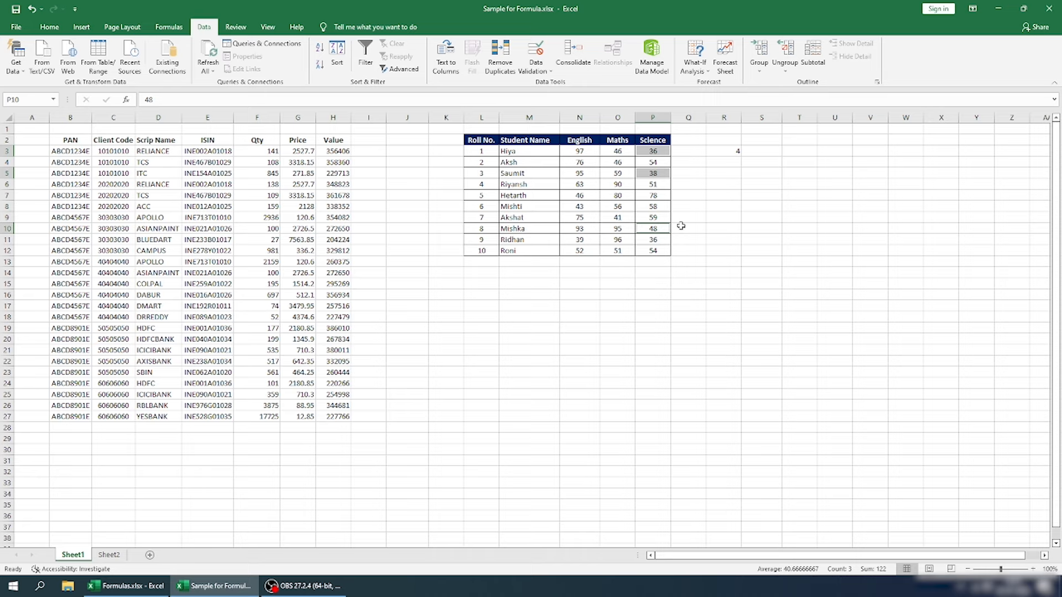
pyautogui.keyDown('ctrl'); pyautogui.click(664, 238); pyautogui.keyUp('ctrl')
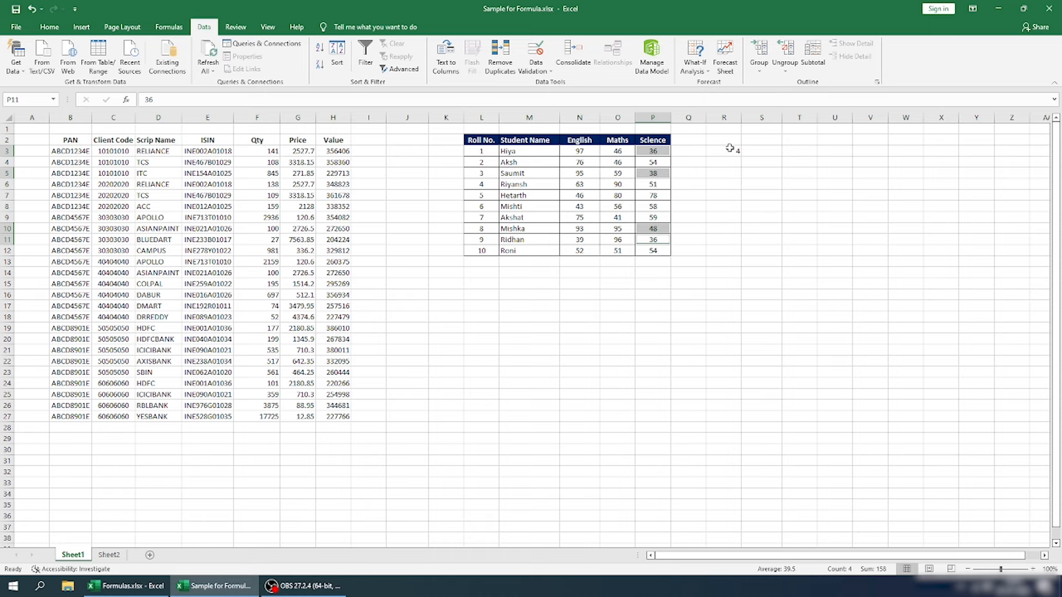
# - Set the bin in the R3 FREQUENCY formula to 51 and check the matching Science mark in P6
pyautogui.click(729, 151)
pyautogui.click(225, 100)
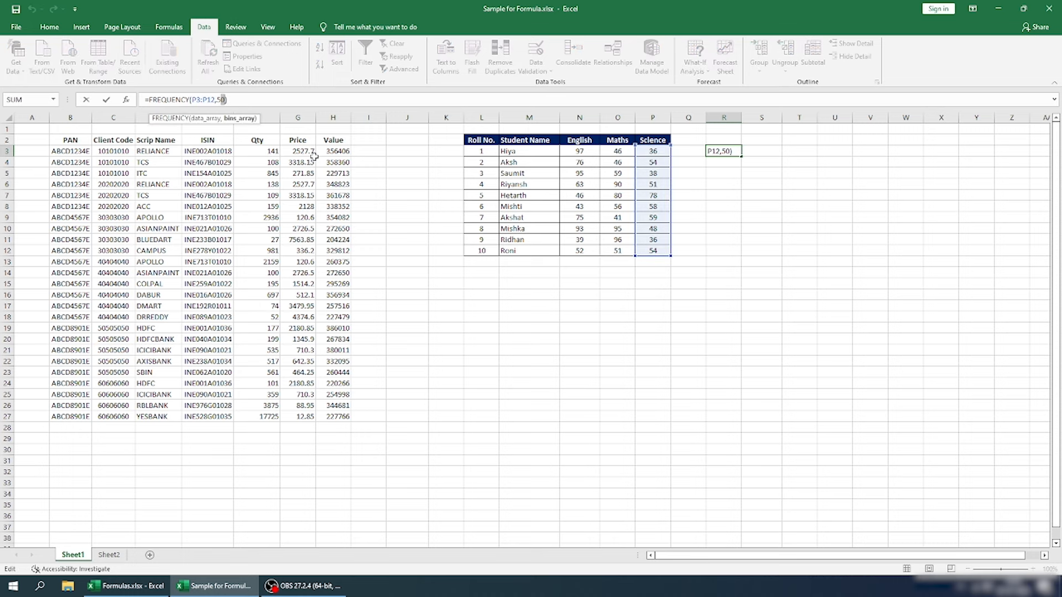
pyautogui.write('1')
pyautogui.hotkey('ctrl', 'Return')
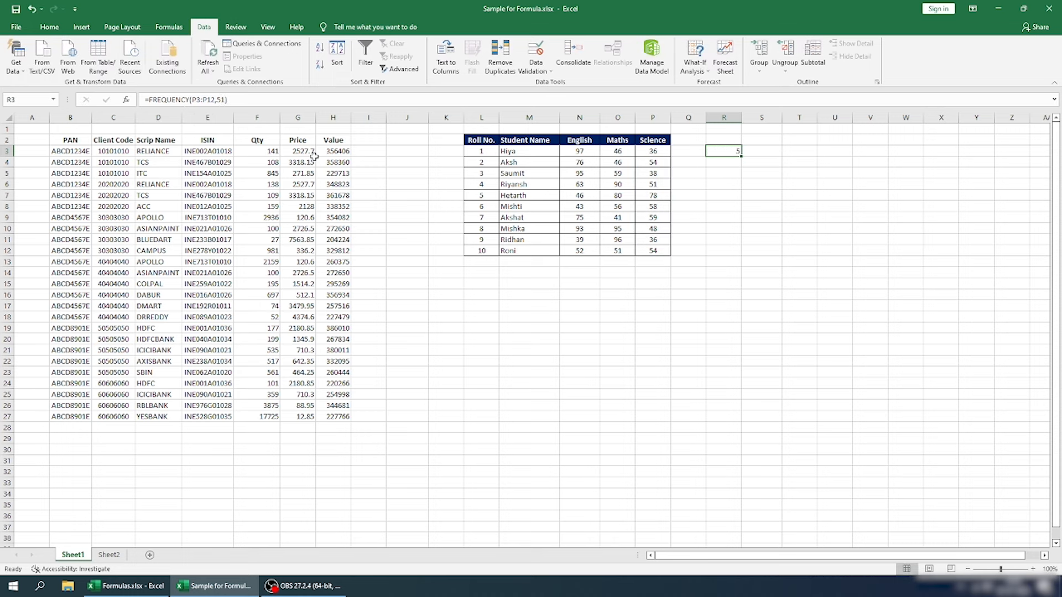
pyautogui.click(656, 185)
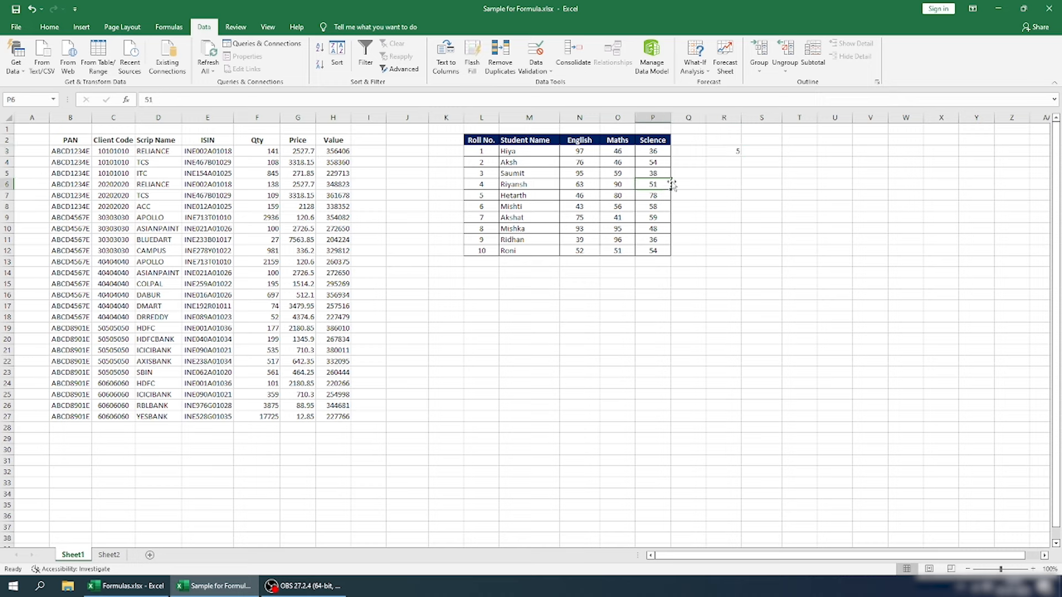
# - Set the bin in the R3 FREQUENCY formula to 52
pyautogui.click(730, 151)
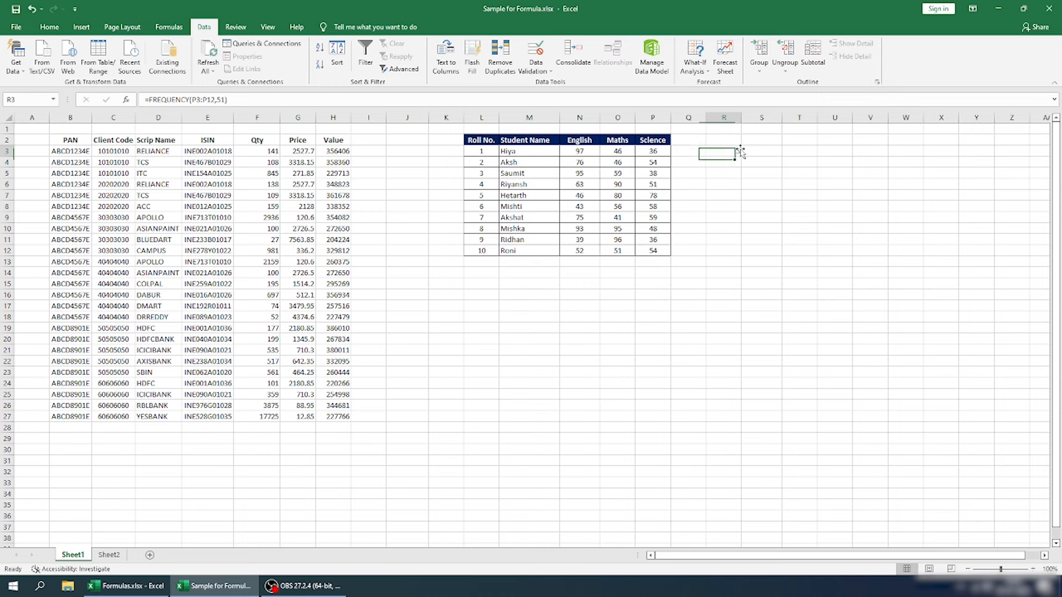
pyautogui.click(222, 99)
pyautogui.write('2')
pyautogui.press('Return')
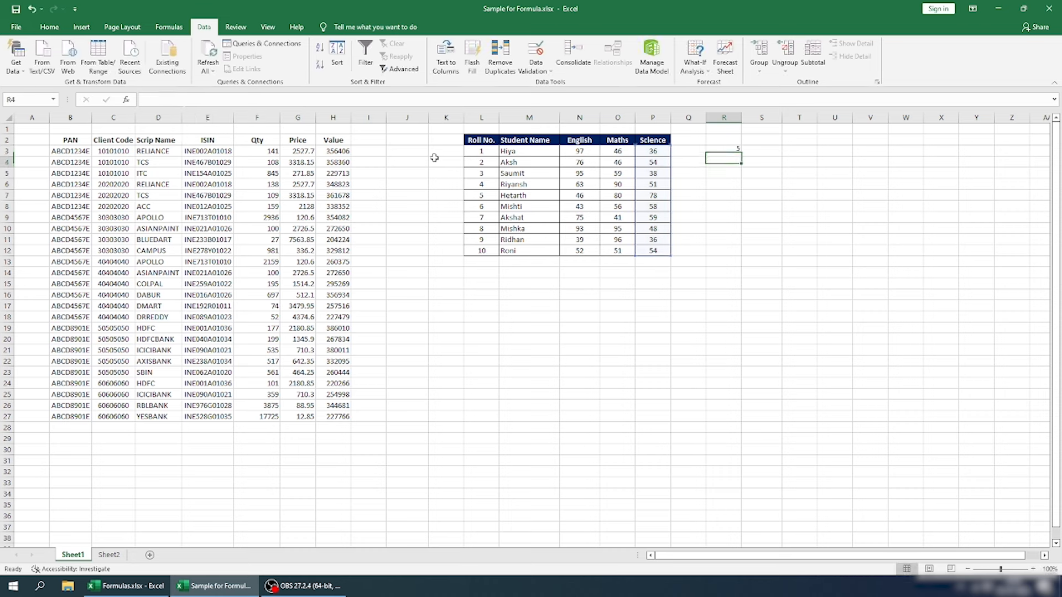
pyautogui.press('Up')
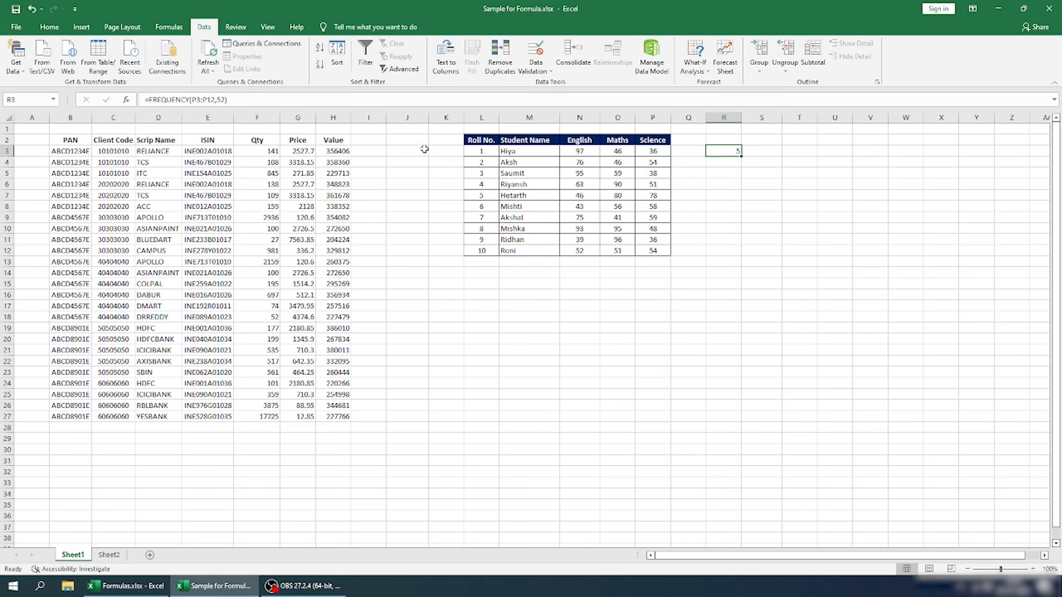
# - Set the bin in the R3 FREQUENCY formula to 54
pyautogui.click(222, 100)
pyautogui.press('Escape')
pyautogui.click(223, 101)
pyautogui.press('BackSpace')
pyautogui.write('3')
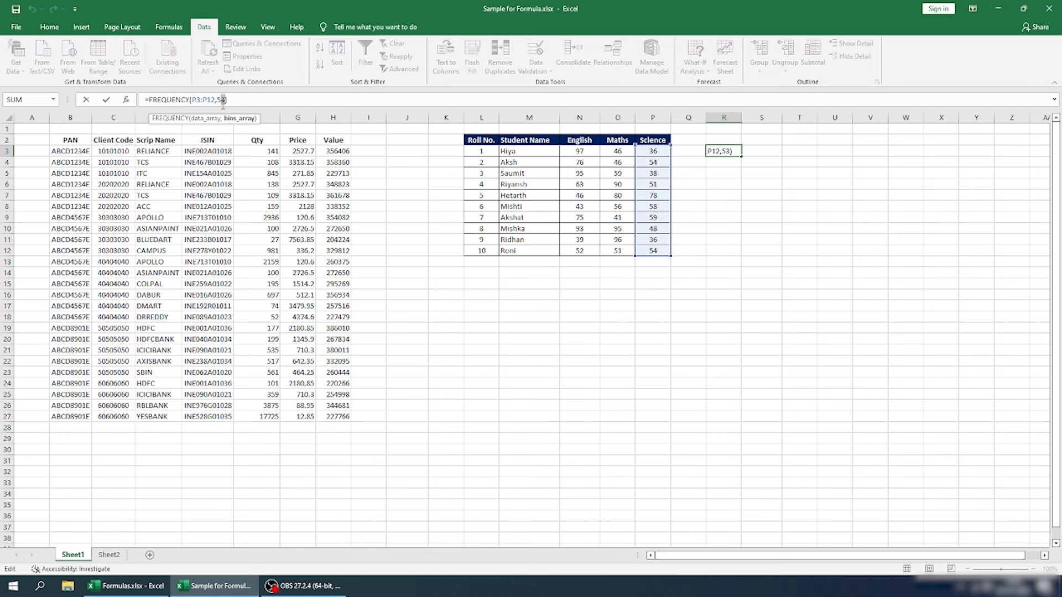
pyautogui.press('BackSpace')
pyautogui.write('4')
pyautogui.hotkey('ctrl', 'Return')
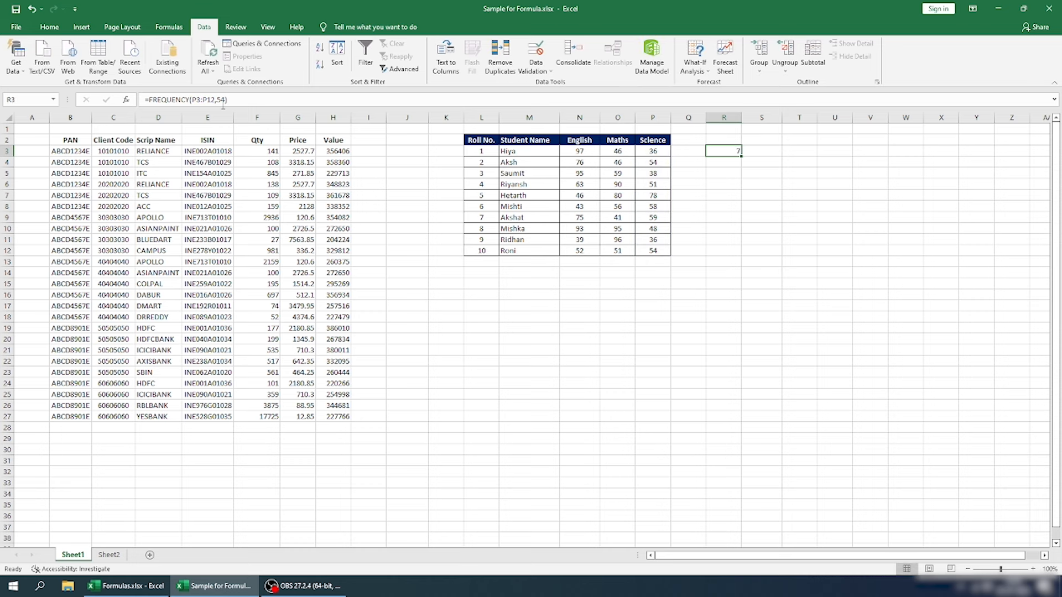
# - Select the two Science marks of 54 in P4 and P12 to compare them with the formula
pyautogui.click(666, 160)
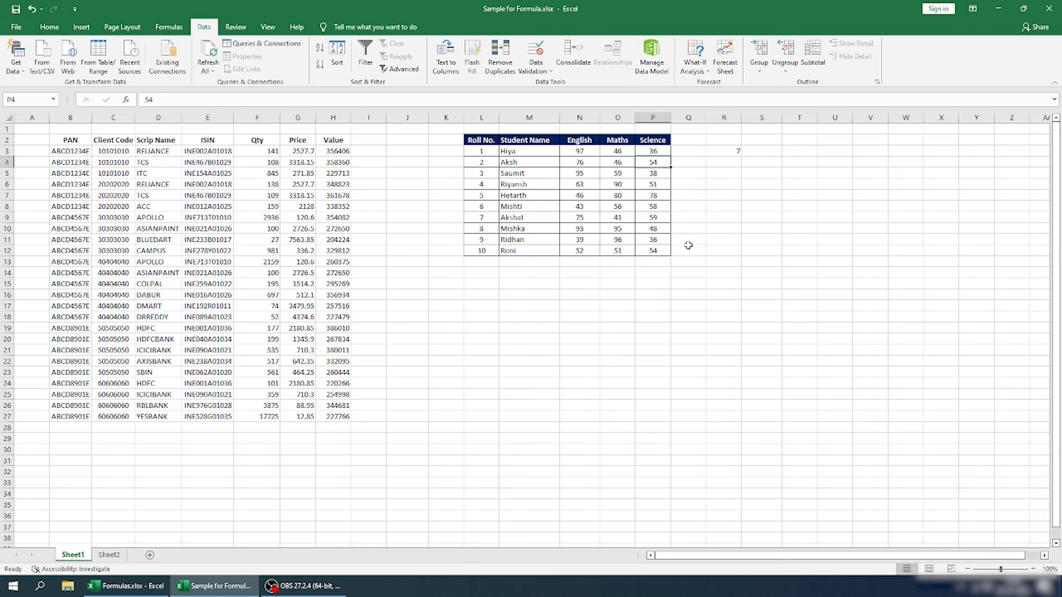
pyautogui.keyDown('ctrl'); pyautogui.click(666, 252); pyautogui.keyUp('ctrl')
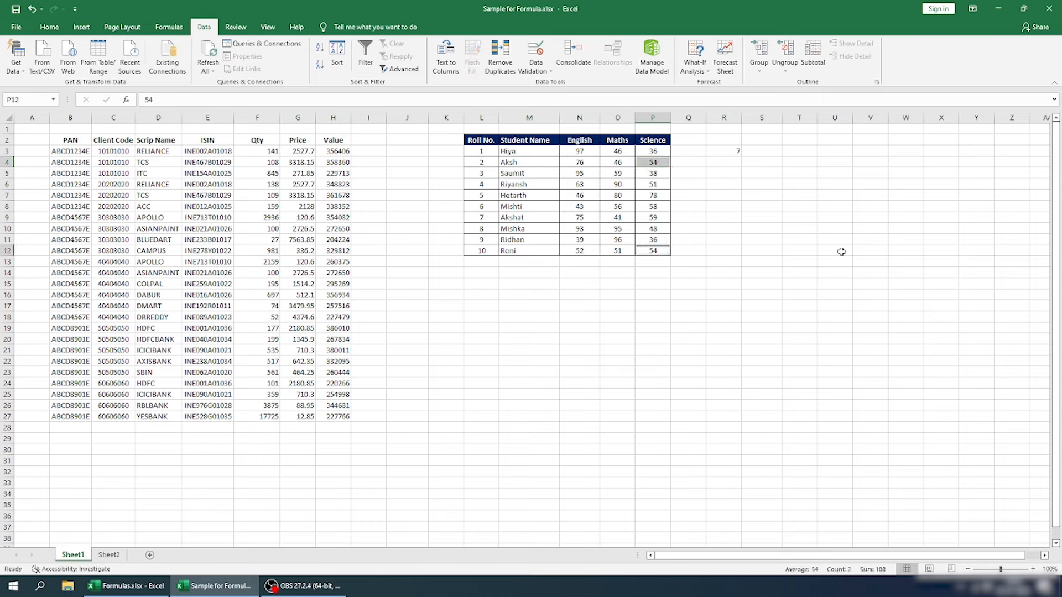
pyautogui.click(691, 152)
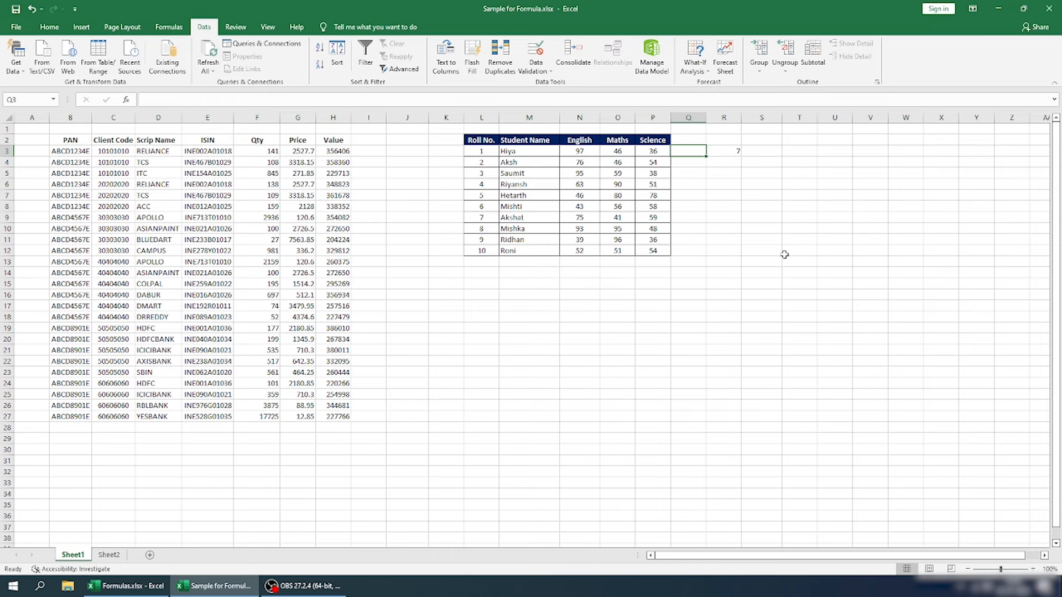
# - Replace the formula in R3 with the range label 0-40 and enter its upper limit 40 in S3
pyautogui.press('Right')
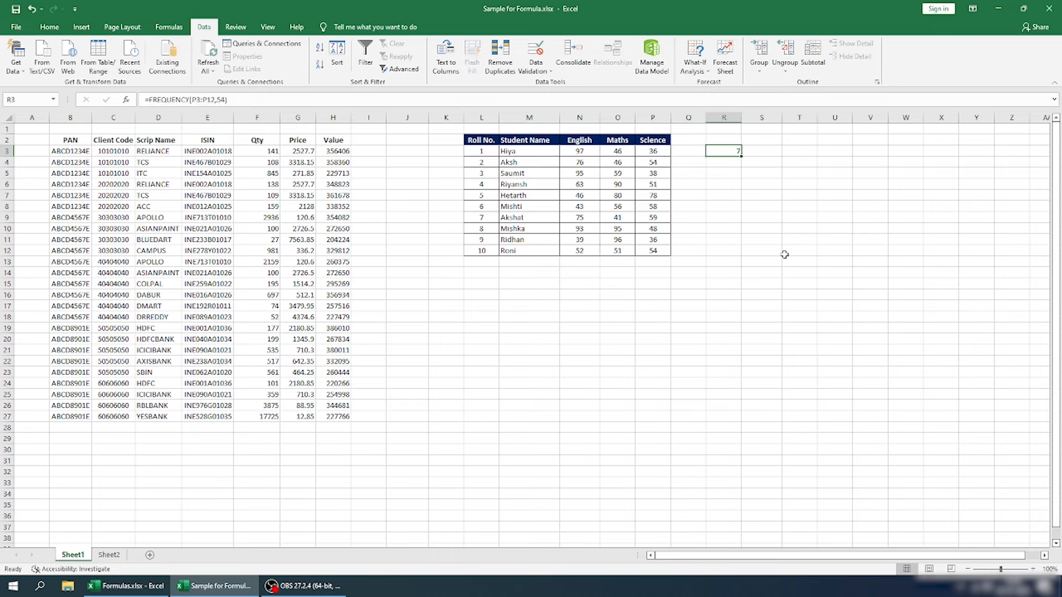
pyautogui.press('Delete')
pyautogui.press('Left')
pyautogui.press('Right')
pyautogui.press('Left')
pyautogui.press('Right')
pyautogui.write('0-40')
pyautogui.press('Return')
pyautogui.press('Up')
pyautogui.press('Right')
pyautogui.write('40')
pyautogui.press('Return')
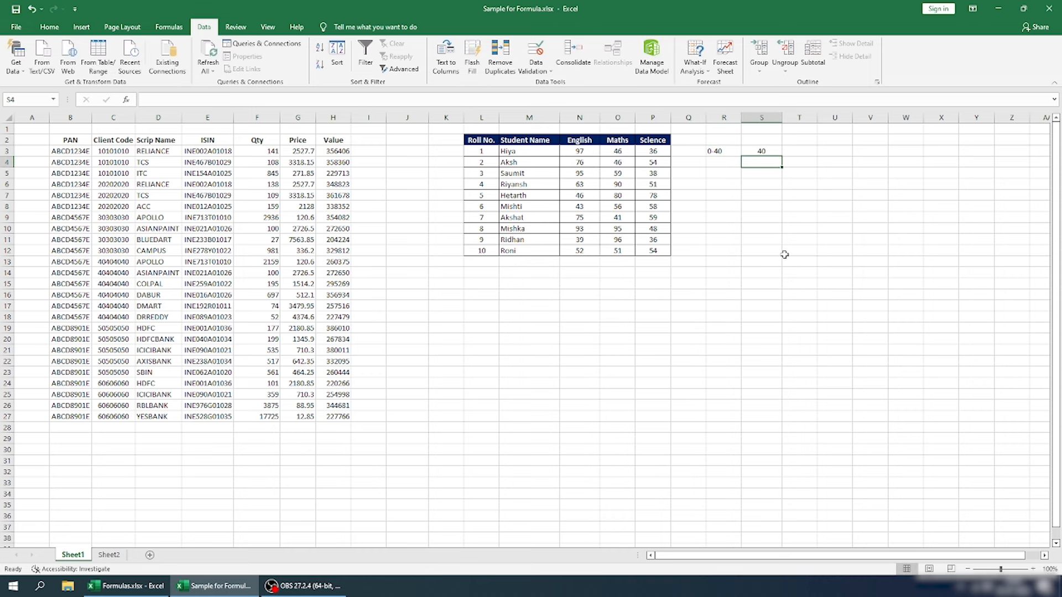
# - Enter the range labels 41-50 in R4 and 51-60 in R5
pyautogui.press('Left')
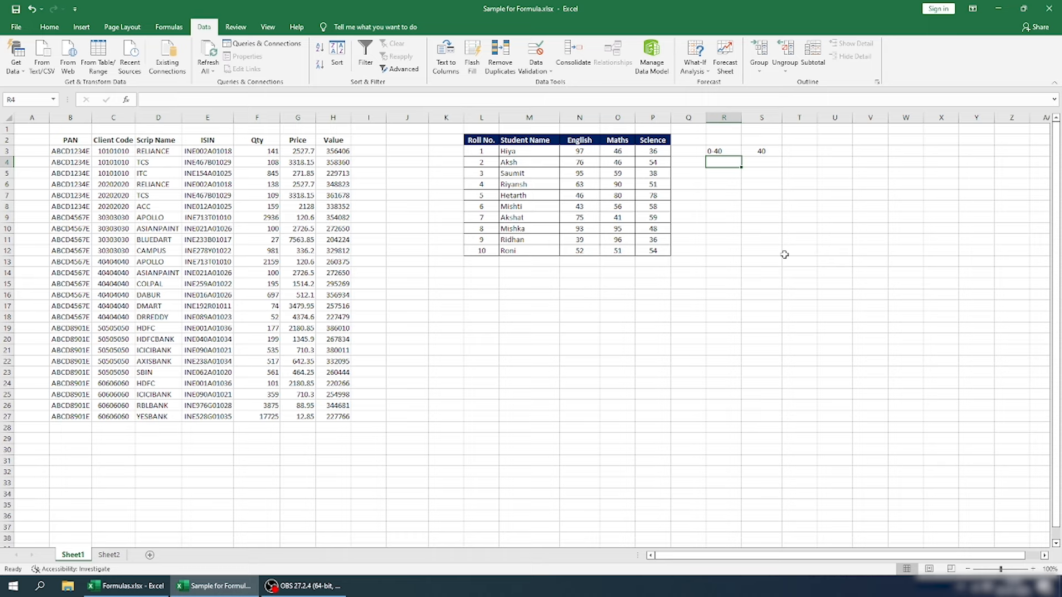
pyautogui.write('0-')
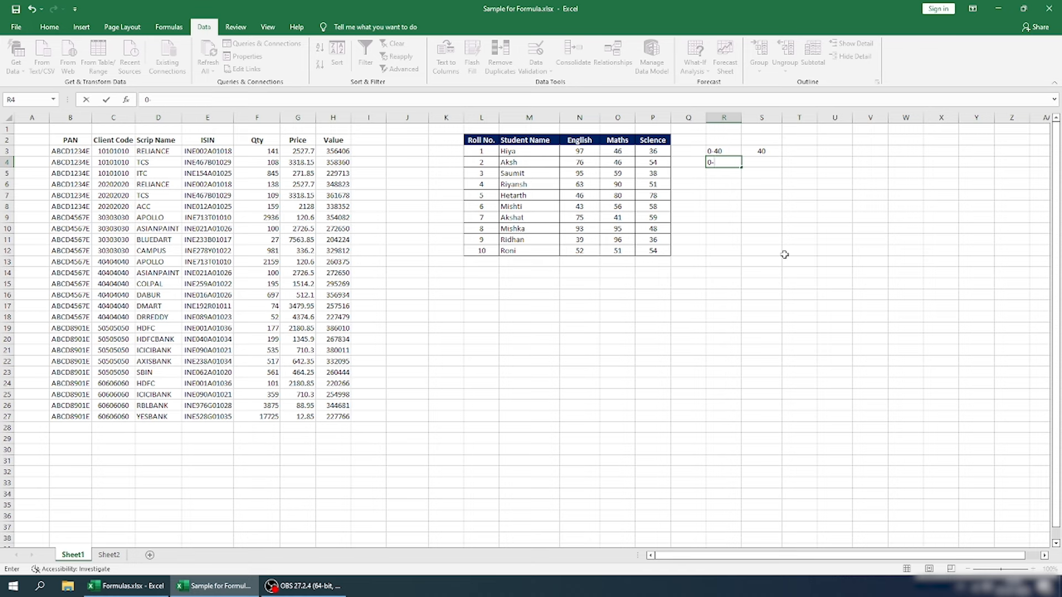
pyautogui.press('BackSpace')
pyautogui.press('BackSpace')
pyautogui.write('41-50')
pyautogui.press('Return')
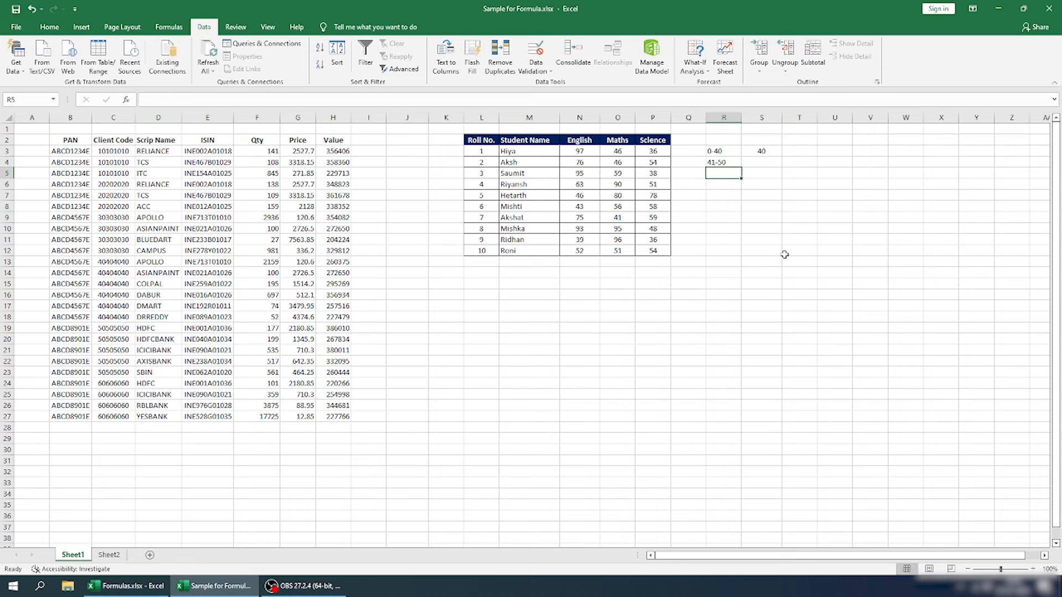
pyautogui.write('51-60')
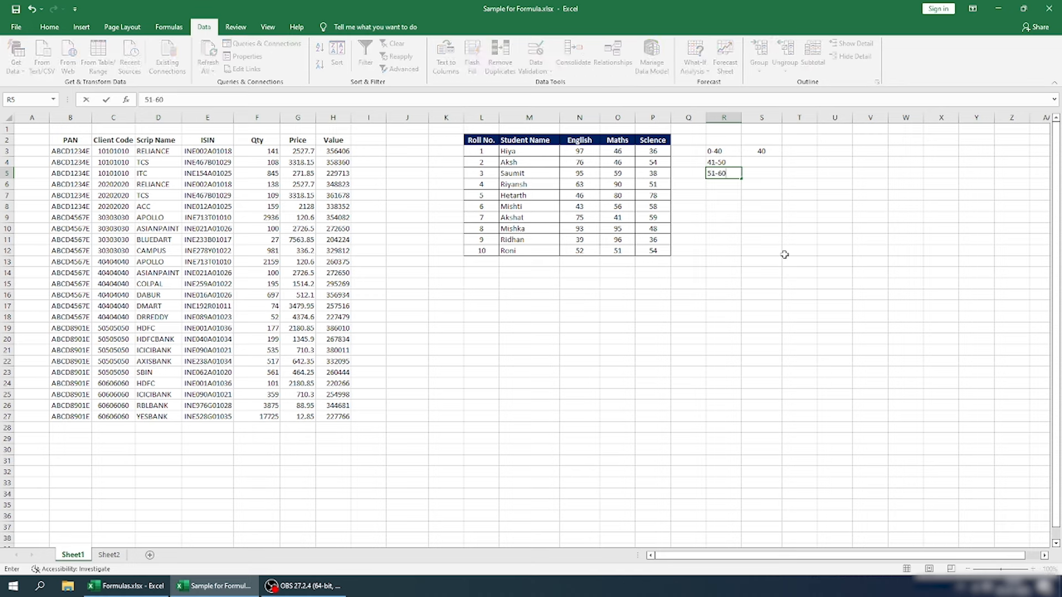
pyautogui.press('Return')
# - Enter the range labels 61-70, 71-80, 81-90 and 91-100 in R6:R9 and select S4
pyautogui.write('61-70')
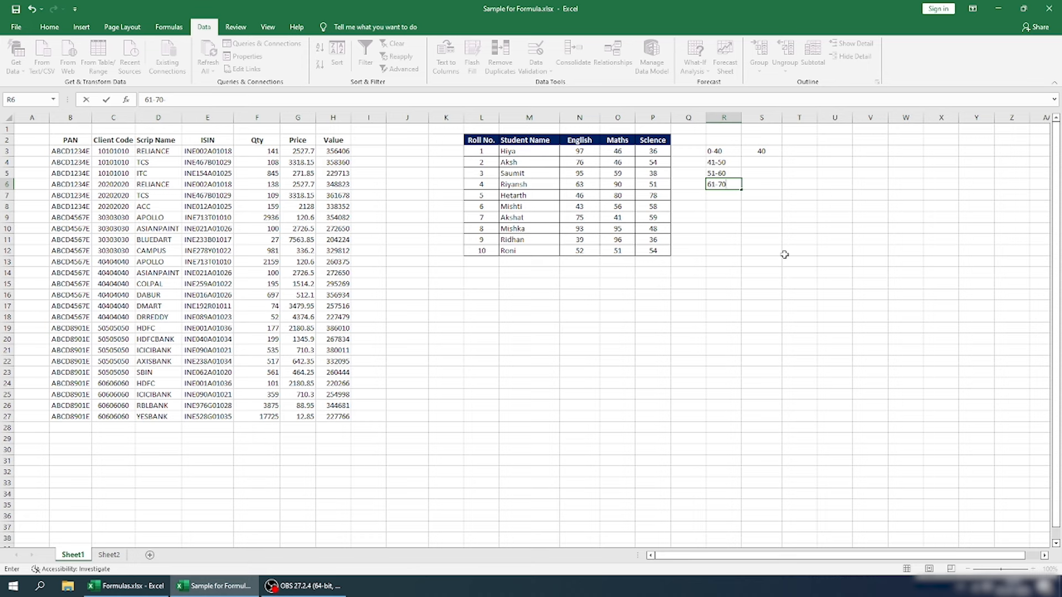
pyautogui.press('Return')
pyautogui.write('7-1-80')
pyautogui.press('Return')
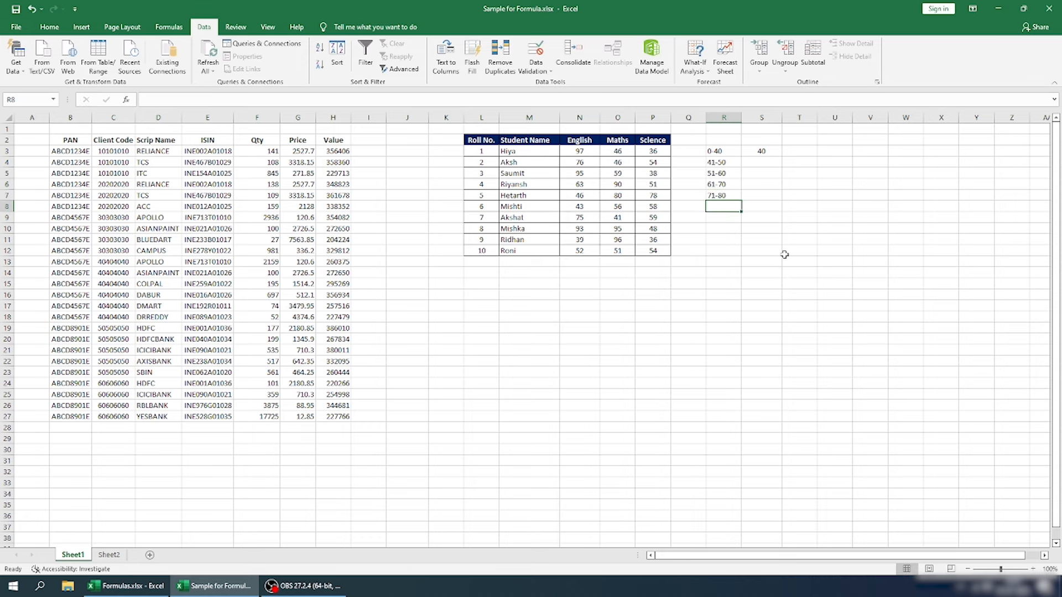
pyautogui.write('81-90')
pyautogui.press('Return')
pyautogui.write('91-100')
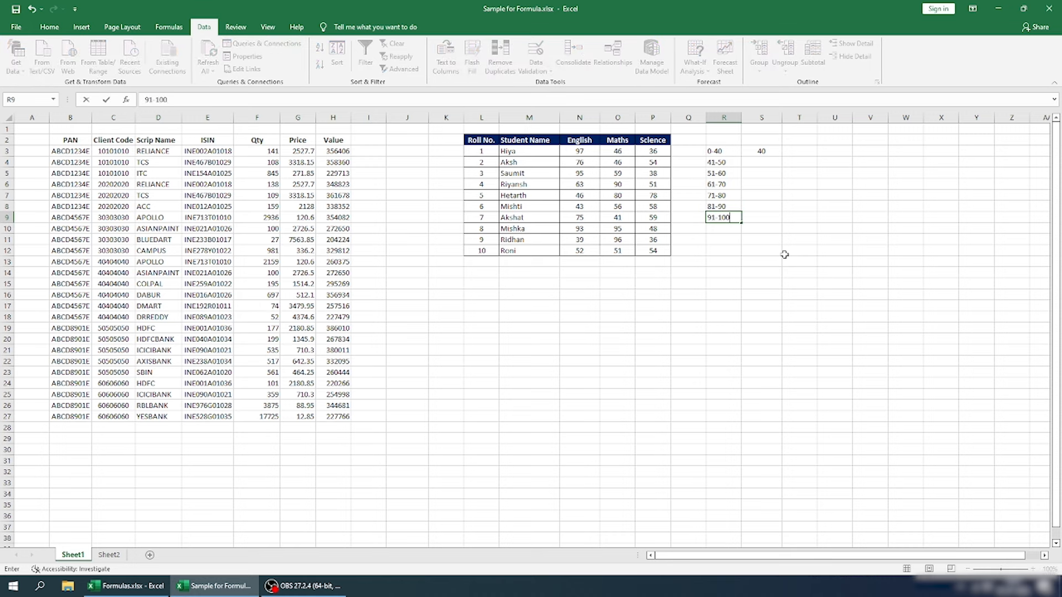
pyautogui.press('Tab')
pyautogui.press('Up')
pyautogui.press('Up')
pyautogui.press('Up')
pyautogui.press('Up')
pyautogui.press('Up')
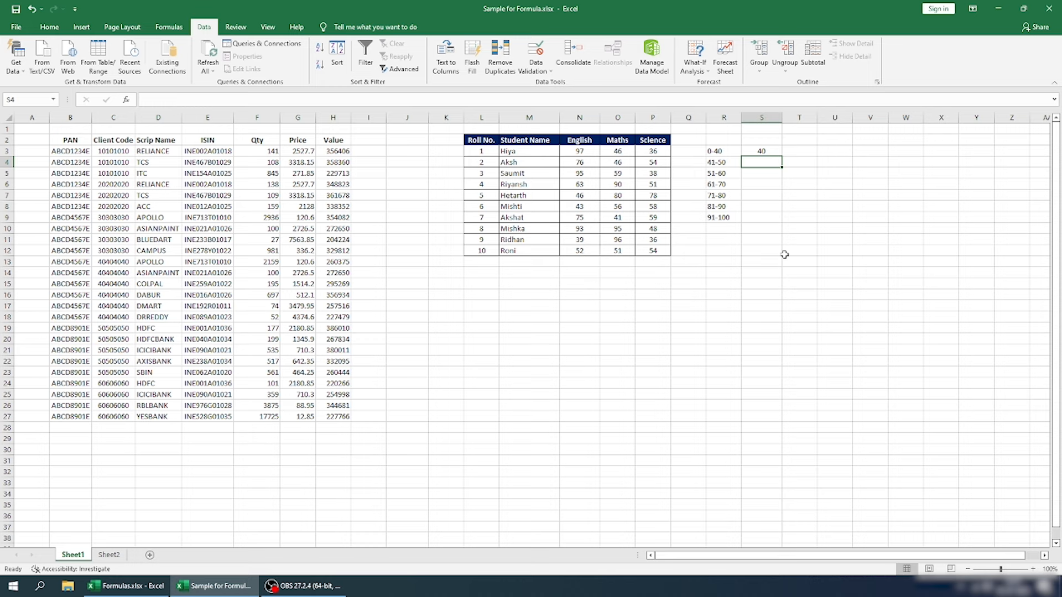
# - Enter the upper limits 50, 60, 70, 80, 90 and 100 in S4:S9 beside the mark ranges
pyautogui.write('50')
pyautogui.press('Return')
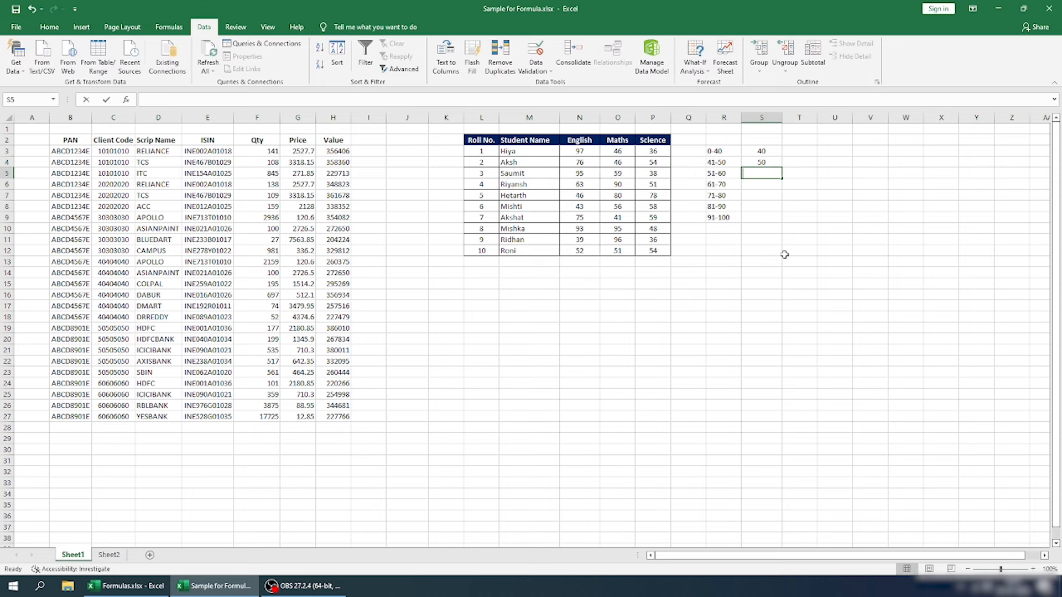
pyautogui.write('60')
pyautogui.press('Return')
pyautogui.write('7')
pyautogui.press('Escape')
pyautogui.press('Up')
pyautogui.press('Down')
pyautogui.write('70')
pyautogui.press('Return')
pyautogui.write('80')
pyautogui.press('Return')
pyautogui.write('90')
pyautogui.press('Return')
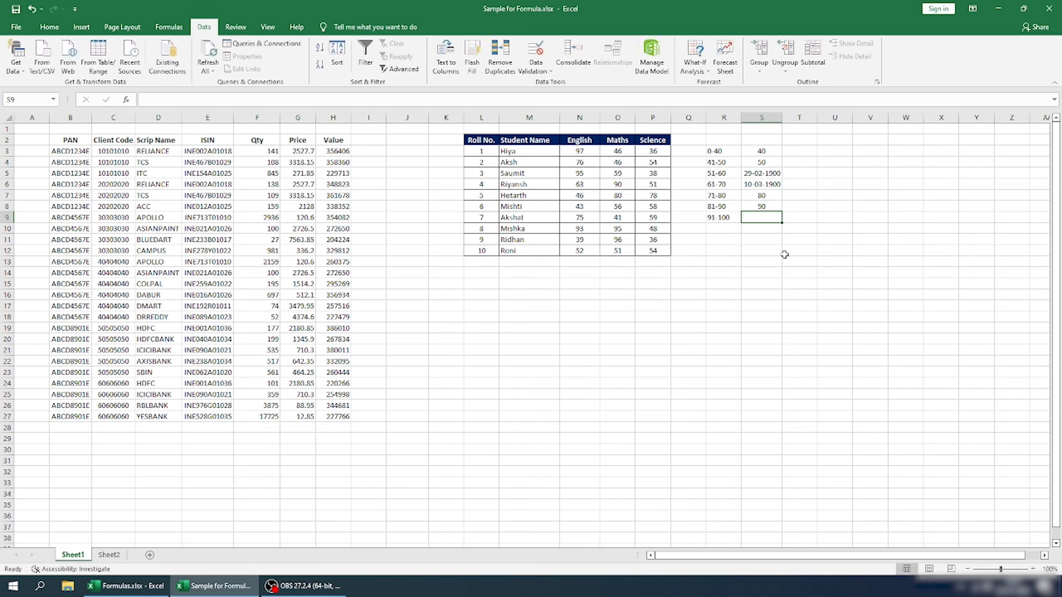
pyautogui.write('100')
pyautogui.press('Return')
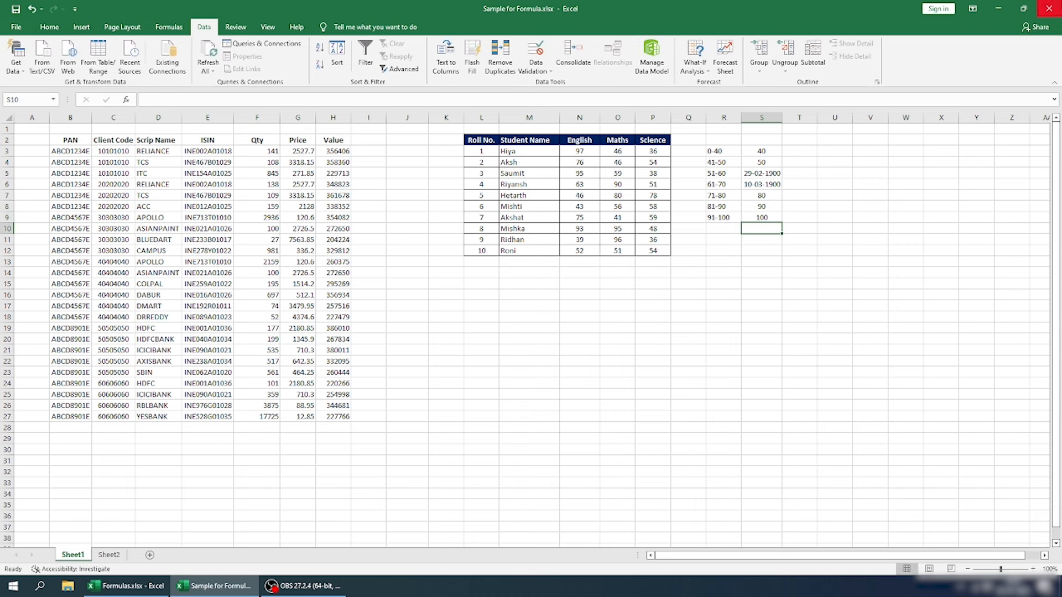
# - Copy the cell formatting of S4 onto the upper limits down to S9
pyautogui.click(761, 163)
pyautogui.click(49, 27)
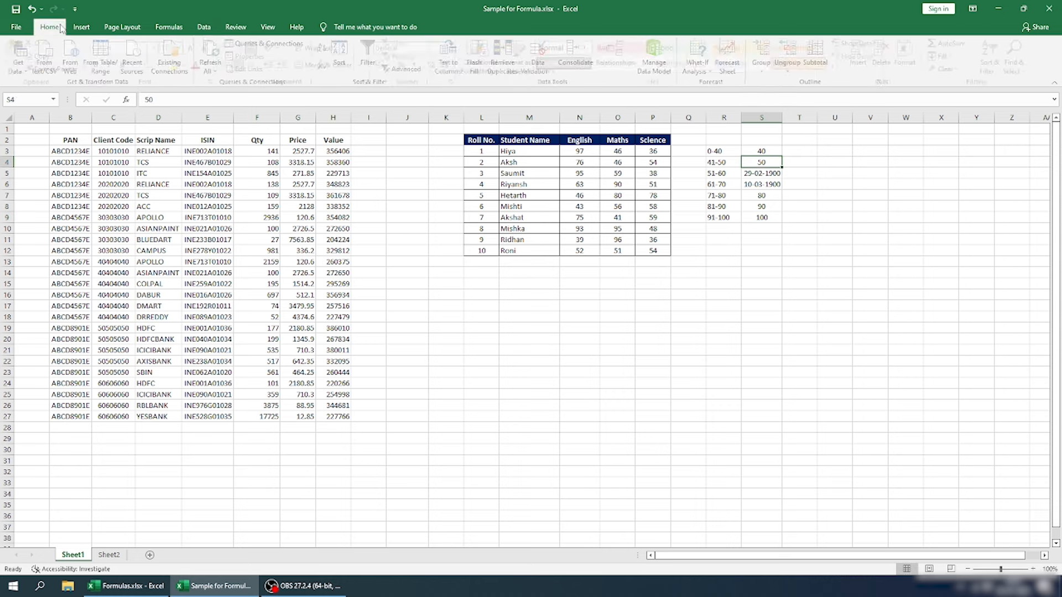
pyautogui.click(43, 67)
pyautogui.moveTo(761, 162); pyautogui.dragTo(761, 217)
pyautogui.click(811, 219)
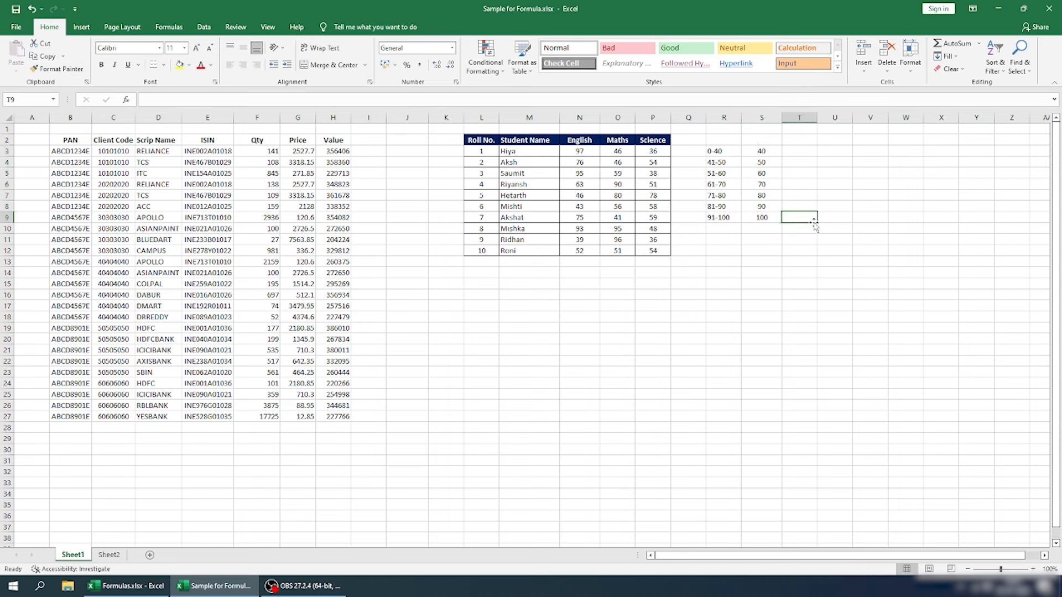
# - Begin a FREQUENCY formula in T3 with the students' marks N3:P12 as the data array
pyautogui.click(802, 154)
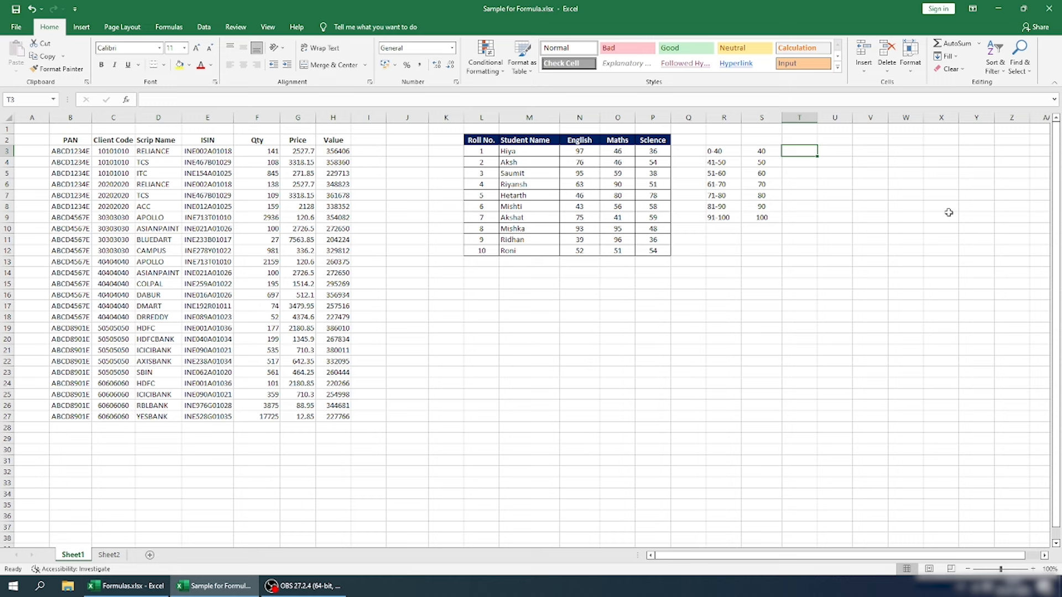
pyautogui.write('=fre')
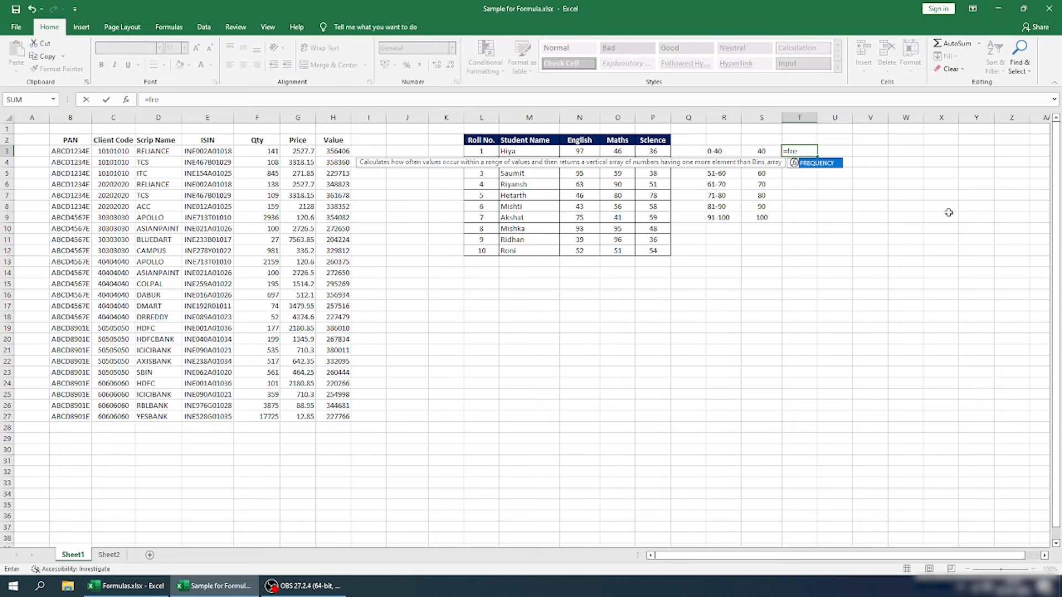
pyautogui.press('Tab')
pyautogui.press('Left')
pyautogui.press('Left')
pyautogui.press('Left')
pyautogui.press('Left')
pyautogui.press('Left')
pyautogui.press('Left')
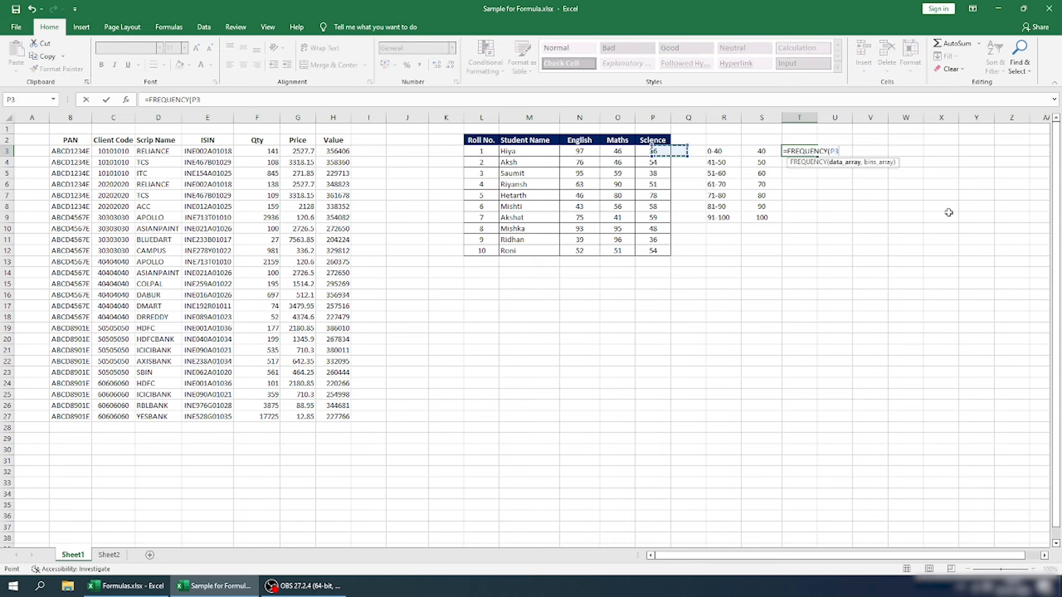
pyautogui.hotkey('shift', 'Right')
pyautogui.hotkey('shift', 'Right')
pyautogui.hotkey('shift', 'Down')
pyautogui.hotkey('shift', 'Down')
pyautogui.hotkey('shift', 'Down')
pyautogui.hotkey('shift', 'Down')
pyautogui.hotkey('shift', 'Down')
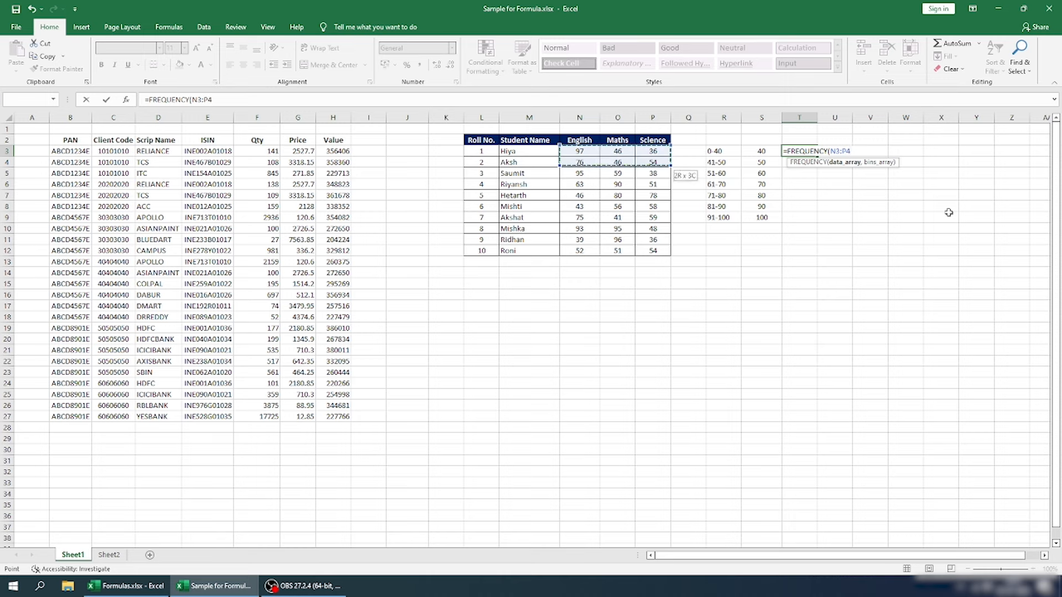
pyautogui.hotkey('shift', 'Down')
pyautogui.hotkey('shift', 'Down')
pyautogui.hotkey('shift', 'Down')
pyautogui.hotkey('shift', 'Down')
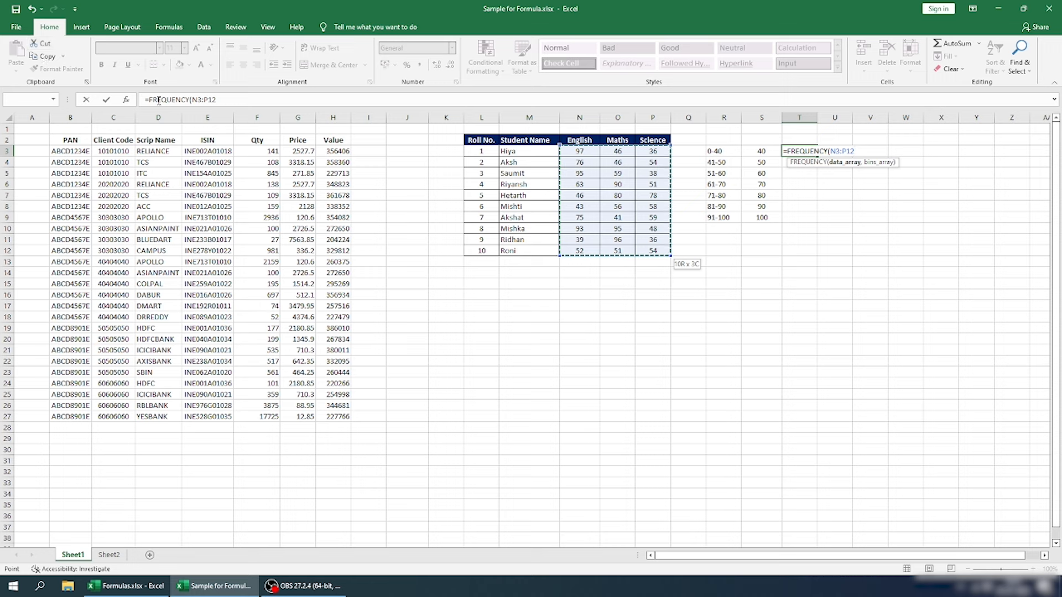
# - Make the data array absolute as $N$3:$P$12 and complete the FREQUENCY formula with S3 as the bins array
pyautogui.click(202, 99)
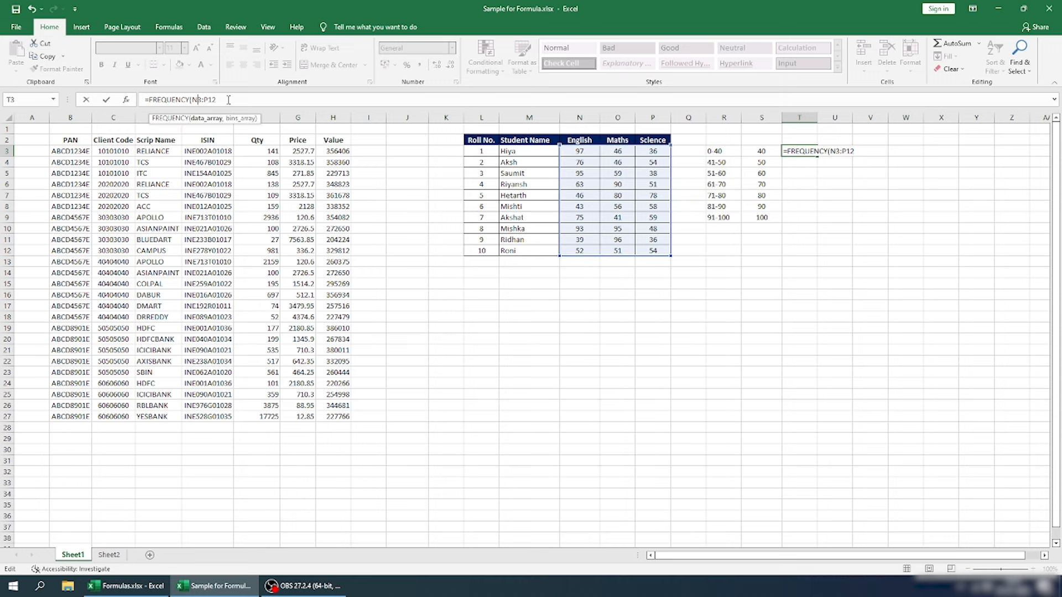
pyautogui.write('$N$3:$')
pyautogui.press('Right')
pyautogui.write('$')
pyautogui.press('Return')
pyautogui.press('Return')
pyautogui.write(',')
pyautogui.click(761, 151)
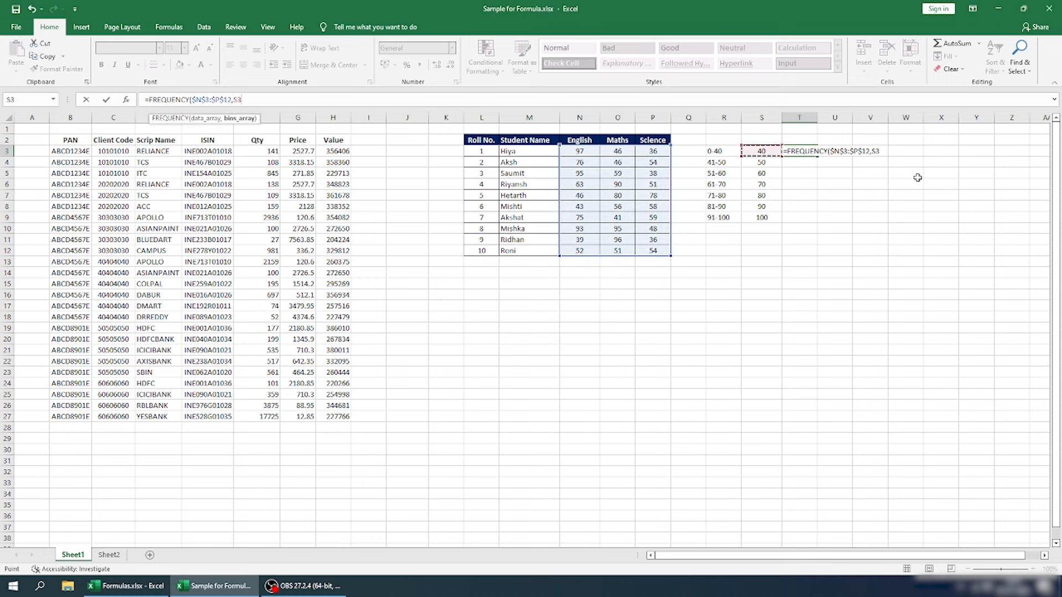
pyautogui.press('Return')
# - Copy the FREQUENCY formula from T3 down through T9
pyautogui.press('Up')
pyautogui.hotkey('ctrl', 'c')
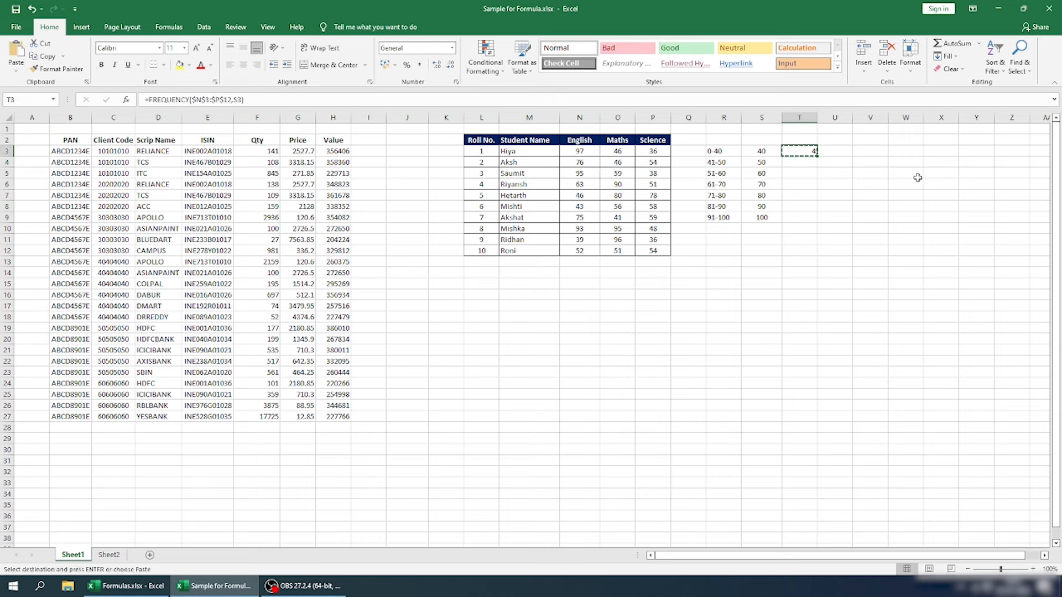
pyautogui.hotkey('shift', 'Down')
pyautogui.hotkey('shift', 'Down')
pyautogui.hotkey('shift', 'Down')
pyautogui.hotkey('shift', 'Down')
pyautogui.hotkey('shift', 'Down')
pyautogui.hotkey('shift', 'Down')
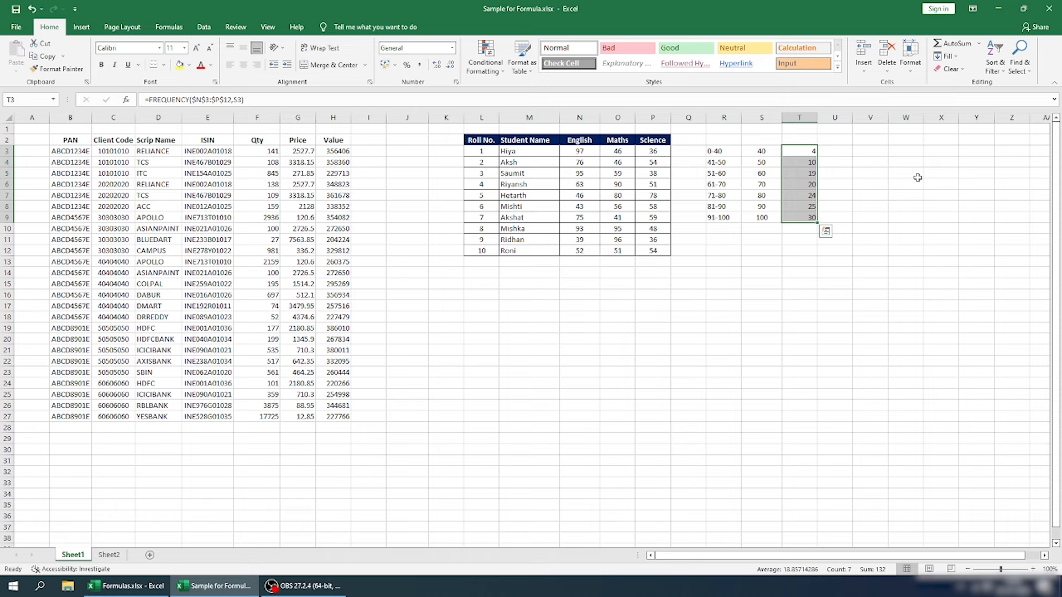
# - Enter a COUNTIF formula in U3 that counts the marks in N3:P12 meeting the criterion "<=40"
pyautogui.press('Right')
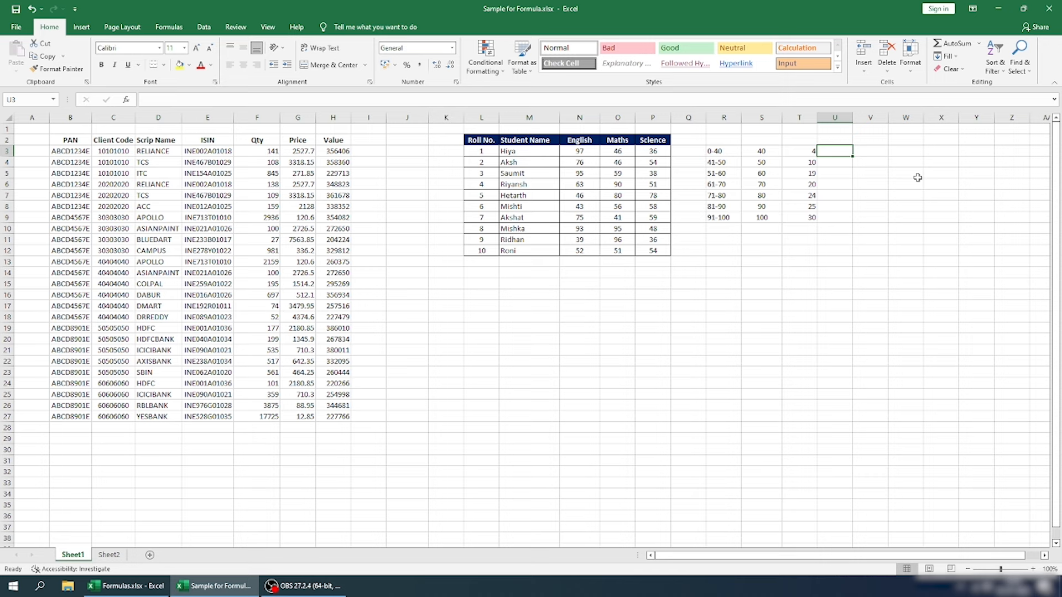
pyautogui.write('=coun')
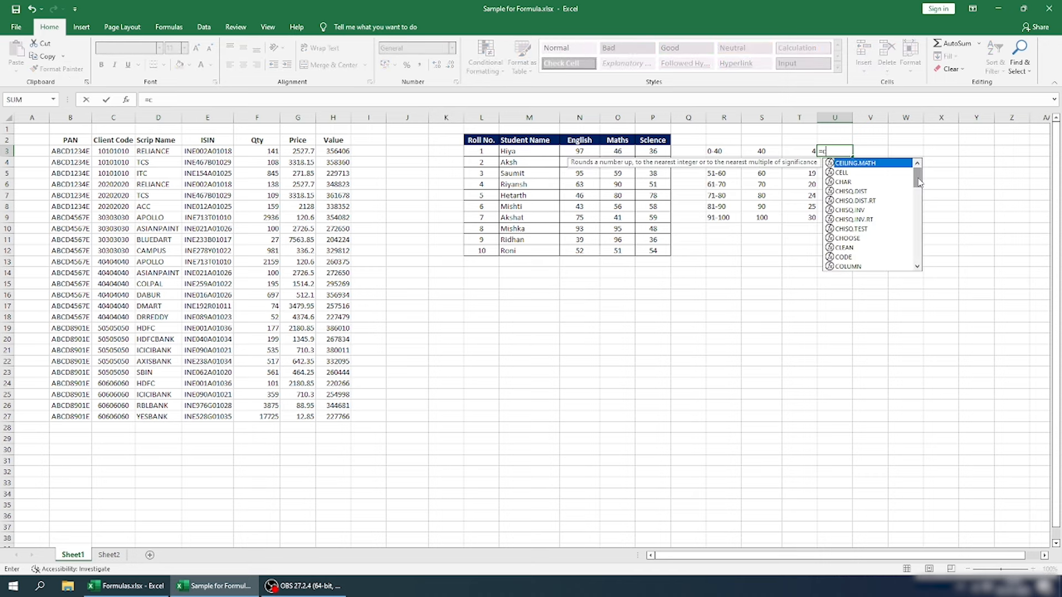
pyautogui.press('Down')
pyautogui.press('Down')
pyautogui.press('Down')
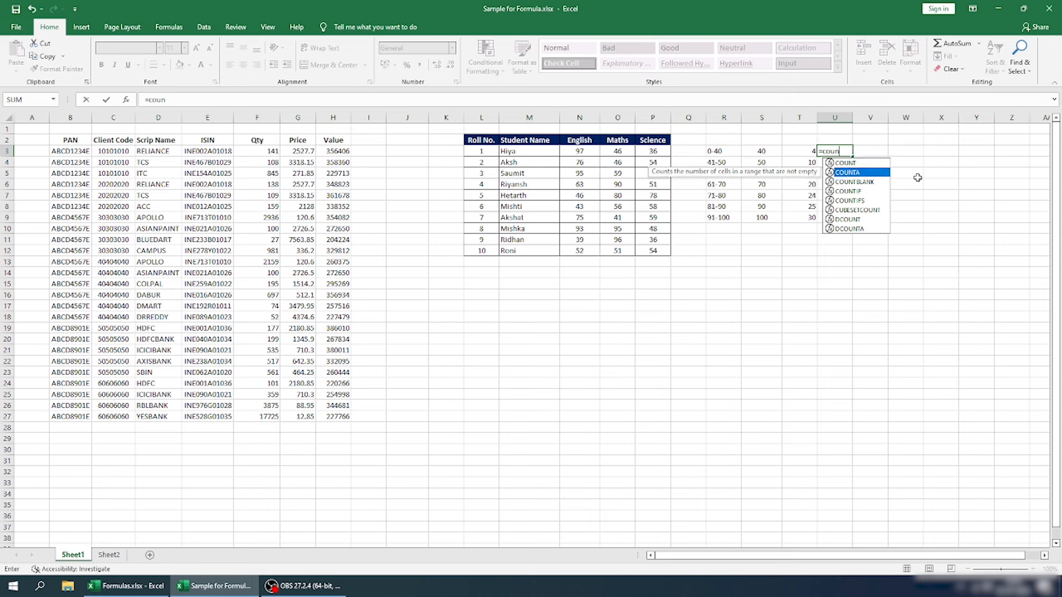
pyautogui.press('Tab')
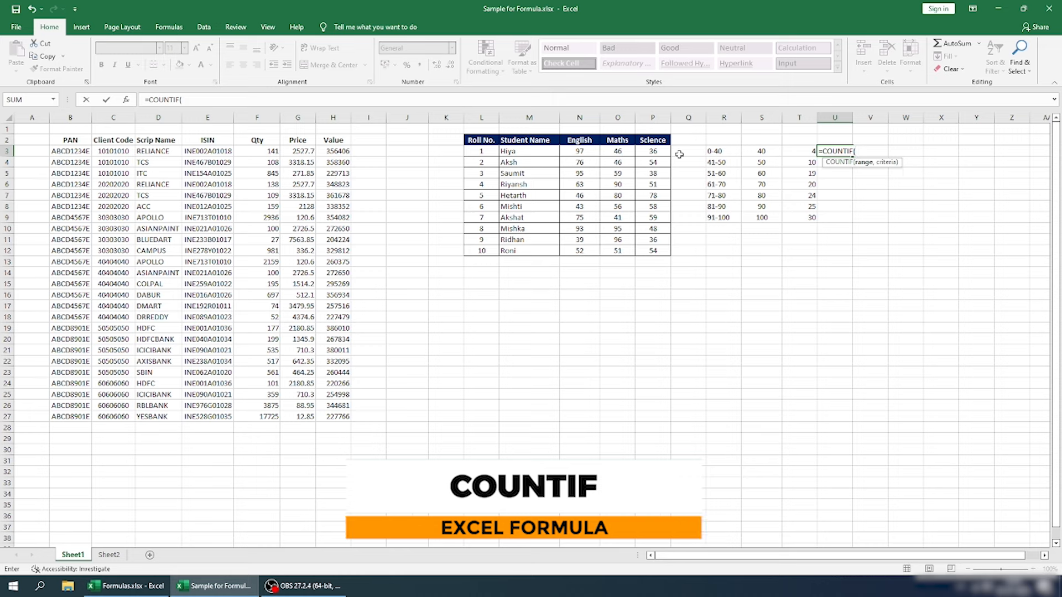
pyautogui.moveTo(567, 150); pyautogui.dragTo(647, 254)
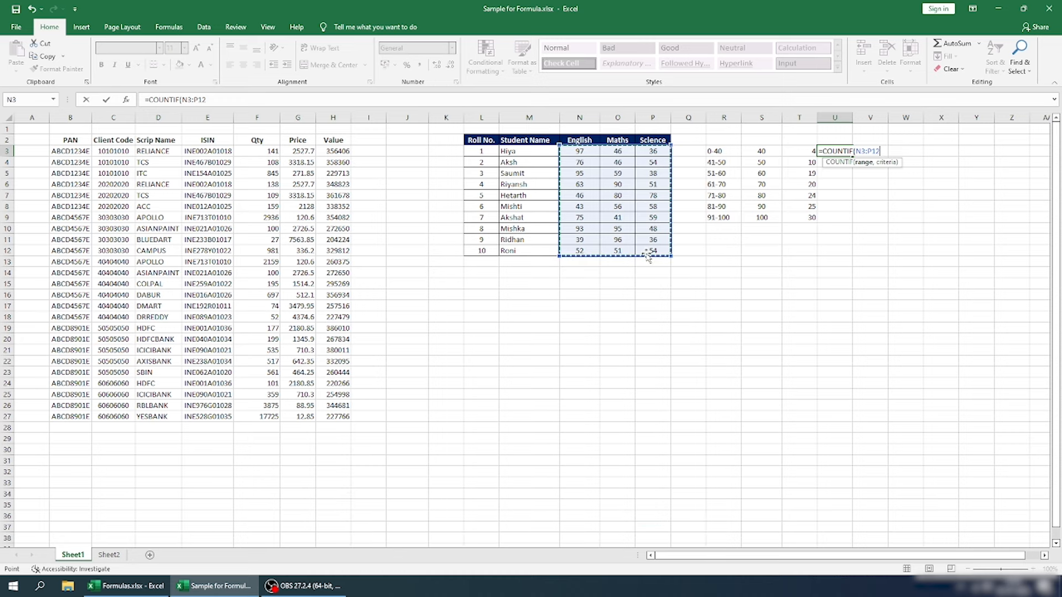
pyautogui.write(',')
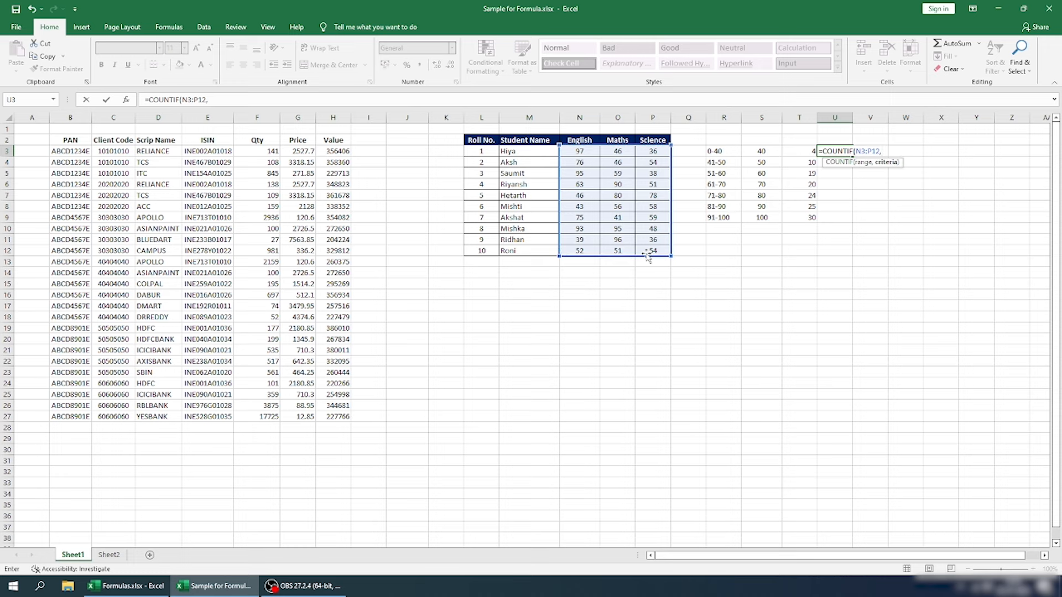
pyautogui.write('"<="')
pyautogui.click(894, 150)
pyautogui.write('40')
pyautogui.hotkey('ctrl', 'Return')
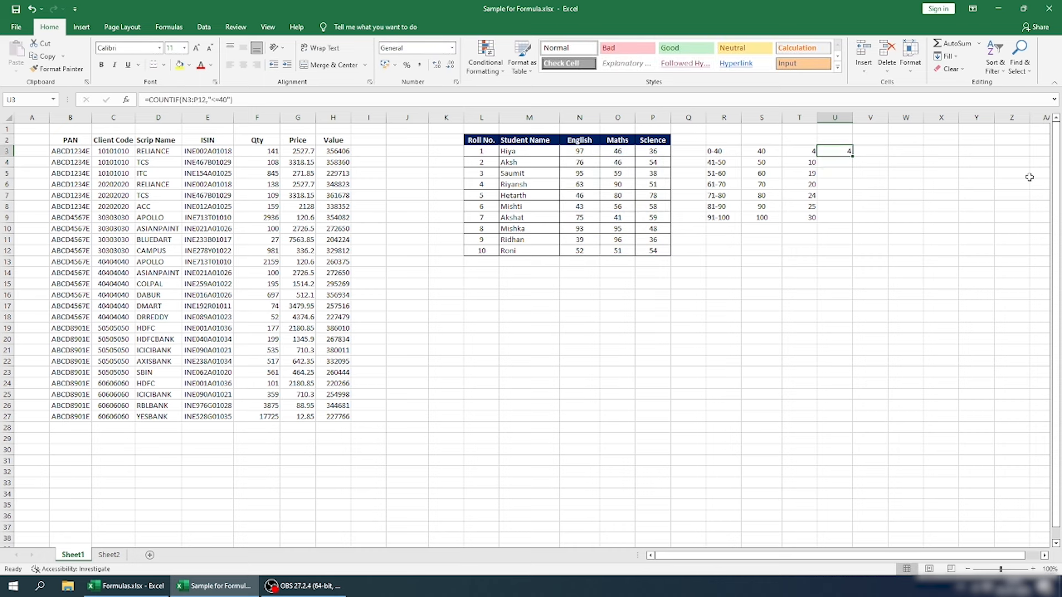
# - Copy the COUNTIF formula from U3 into U4 and examine the range the copy references
pyautogui.hotkey('ctrl', 'c')
pyautogui.press('Down')
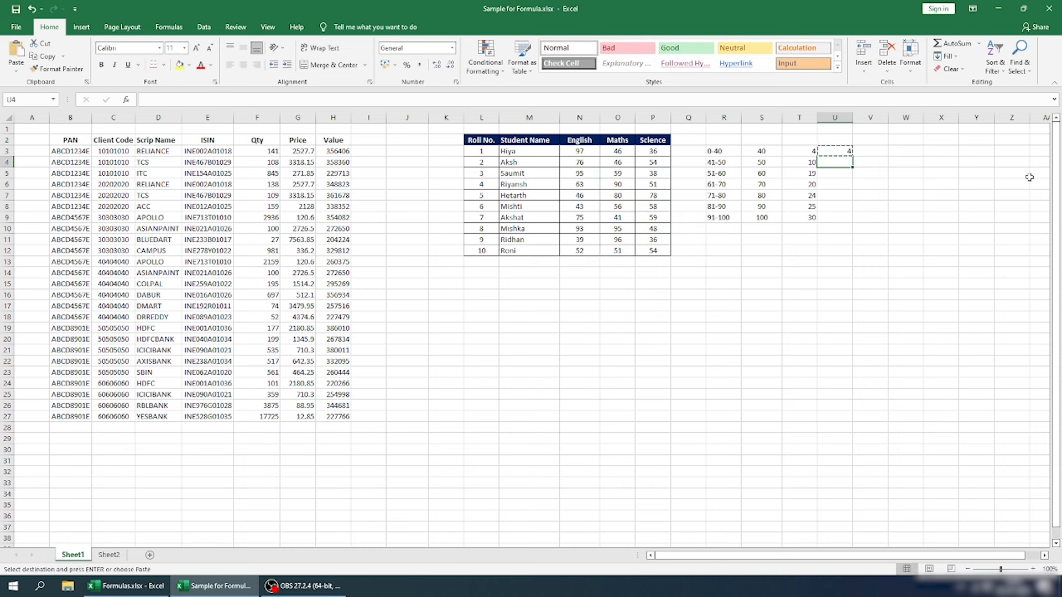
pyautogui.press('Return')
pyautogui.press('Up')
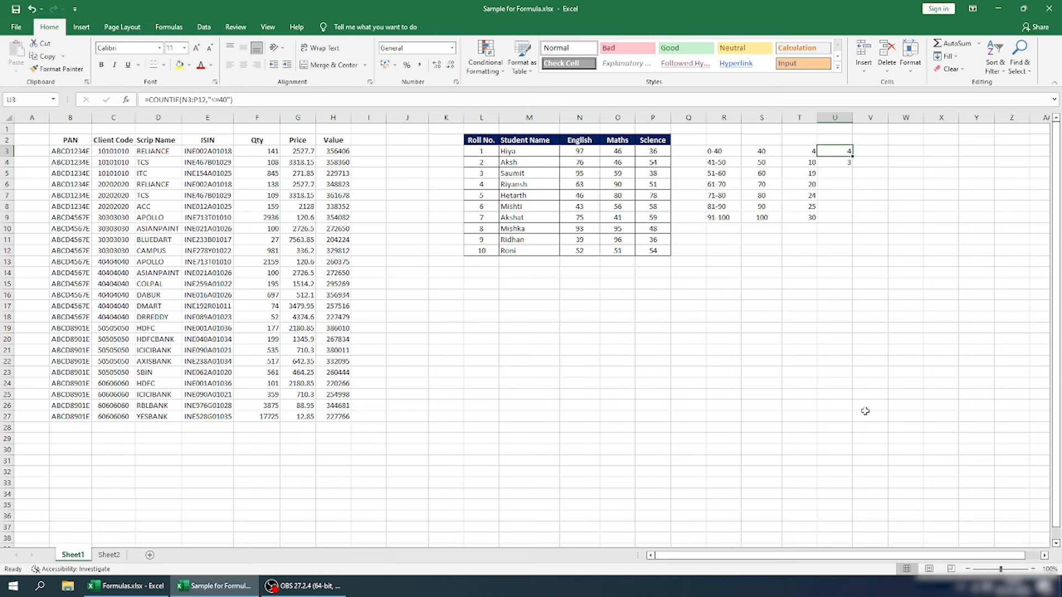
pyautogui.click(834, 161)
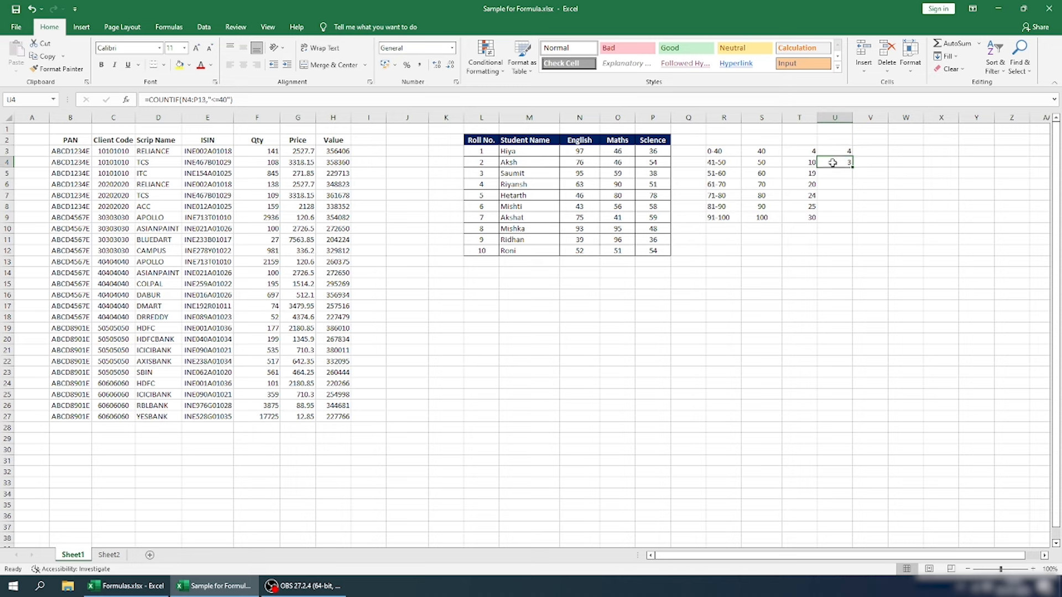
pyautogui.click(286, 93)
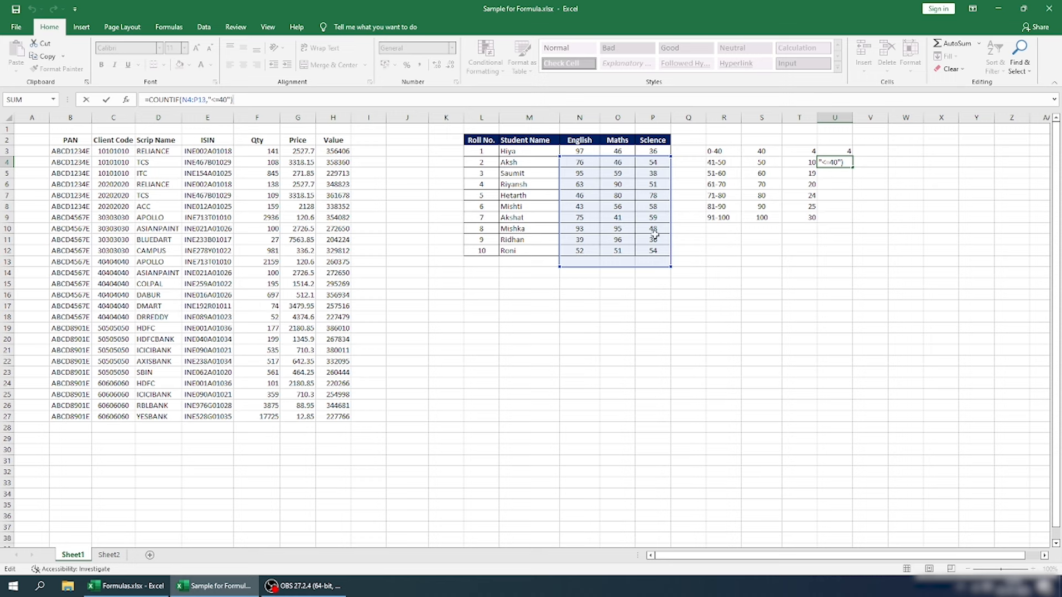
pyautogui.hotkey('ctrl', 'Return')
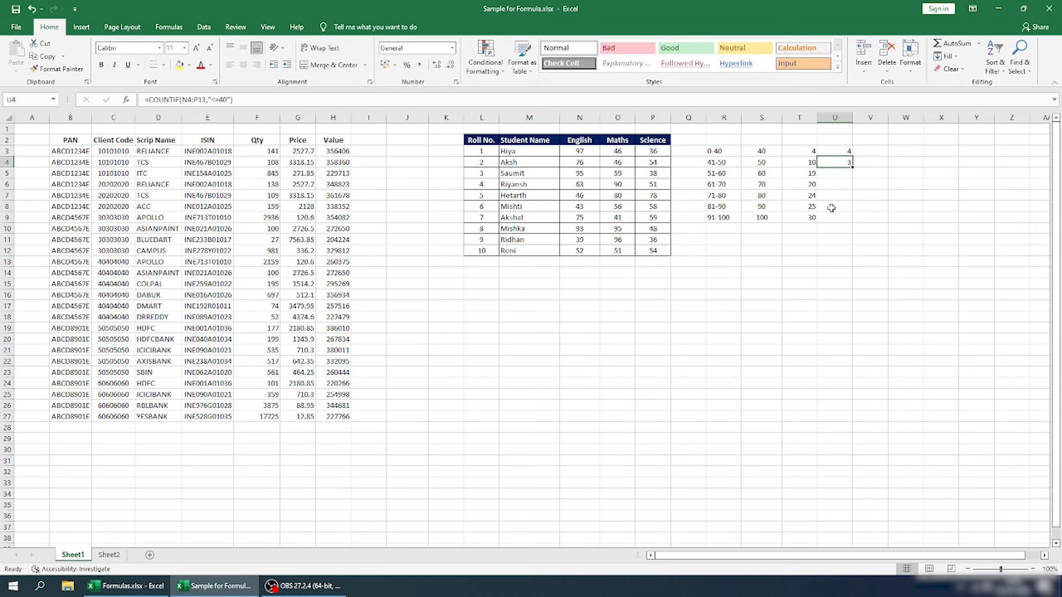
# - Copy the COUNTIF formula from U4 into U5 and examine its range
pyautogui.hotkey('ctrl', 'c')
pyautogui.press('Down')
pyautogui.hotkey('ctrl', 'v')
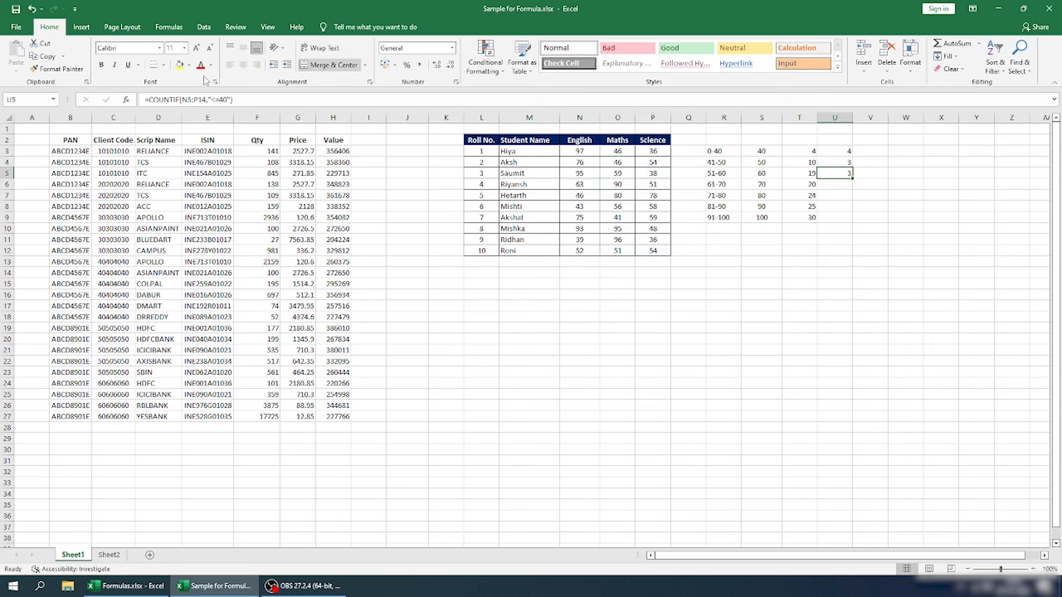
pyautogui.click(267, 103)
pyautogui.press('Escape')
# - Try to make the COUNTIF range in U3 absolute as $N$3:$P$12
pyautogui.click(842, 149)
pyautogui.click(182, 100)
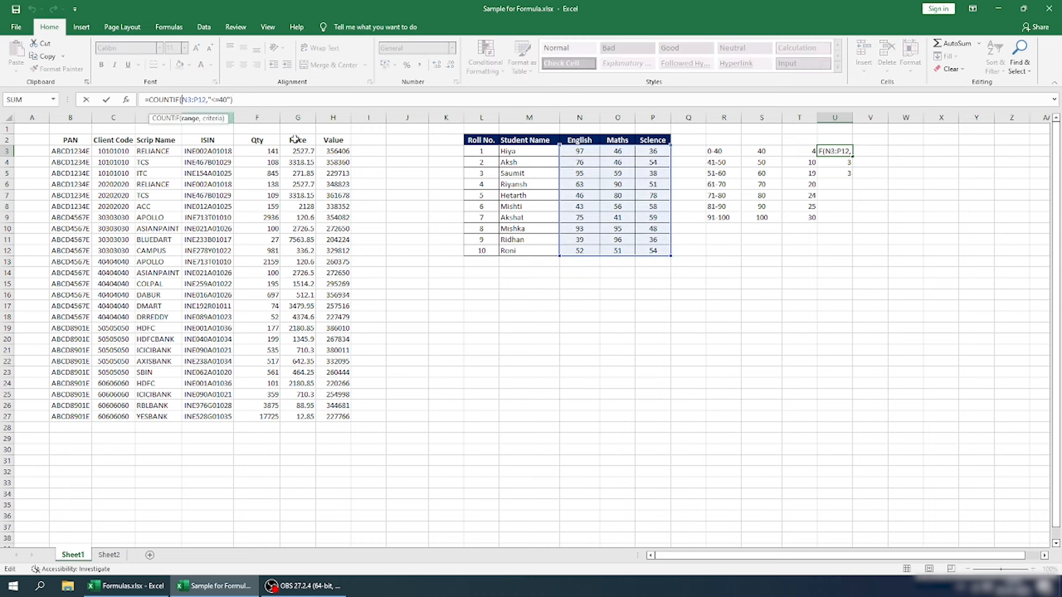
pyautogui.write('$N$')
pyautogui.press('Right')
pyautogui.press('Right')
pyautogui.write('$')
pyautogui.press('Right')
pyautogui.write('$')
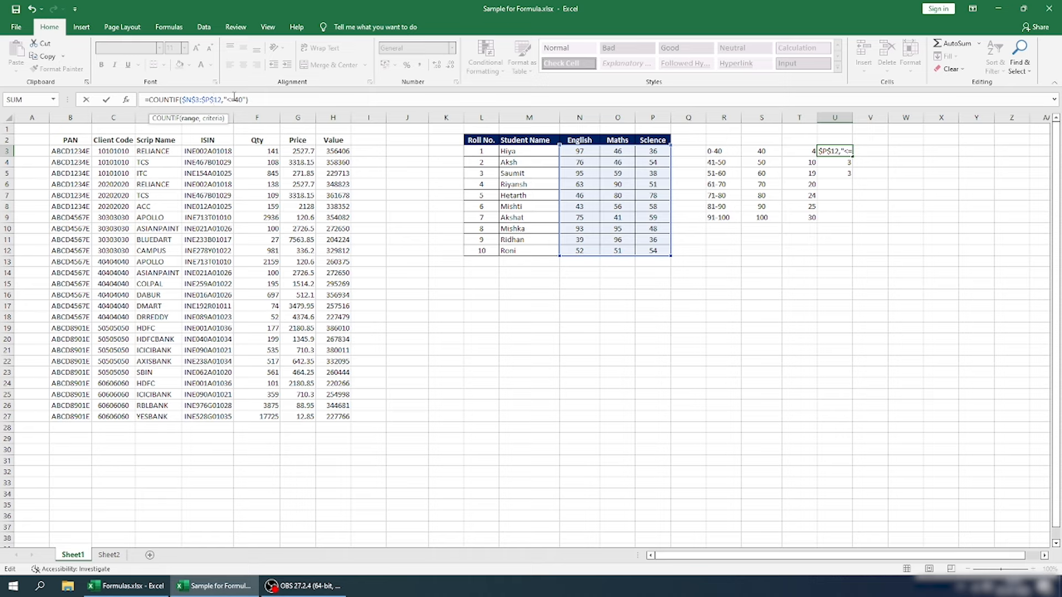
pyautogui.moveTo(185, 101); pyautogui.dragTo(192, 100)
pyautogui.press('Escape')
# - Copy the COUNTIF formula from U3 down through U9
pyautogui.hotkey('ctrl', 'c')
pyautogui.keyDown('shift'); pyautogui.click(836, 217); pyautogui.keyUp('shift')
pyautogui.hotkey('ctrl', 'v')
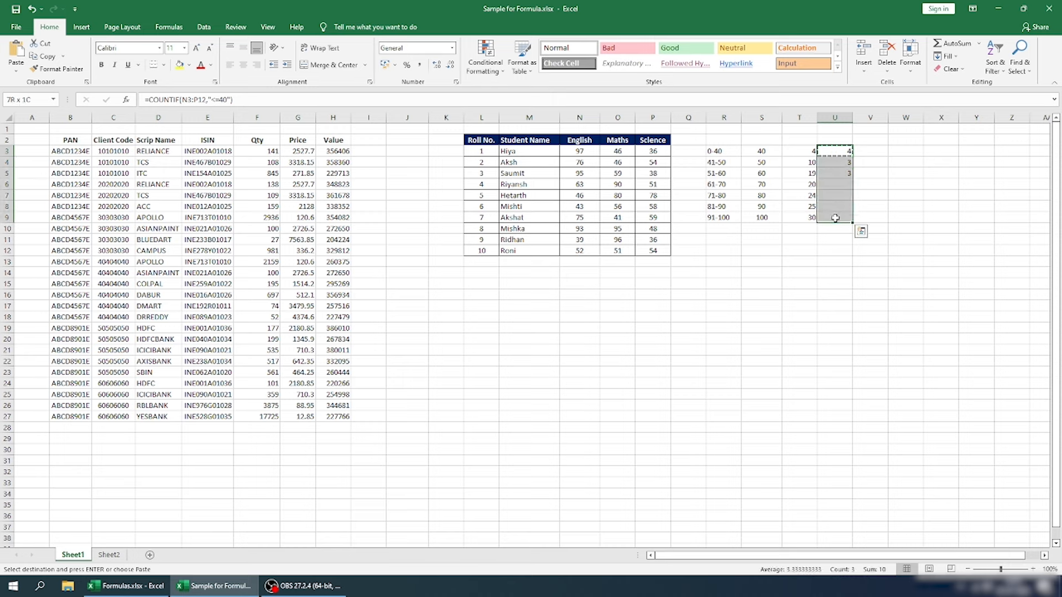
# - Change the COUNTIF criterion in U4 to "<=50"
pyautogui.click(833, 162)
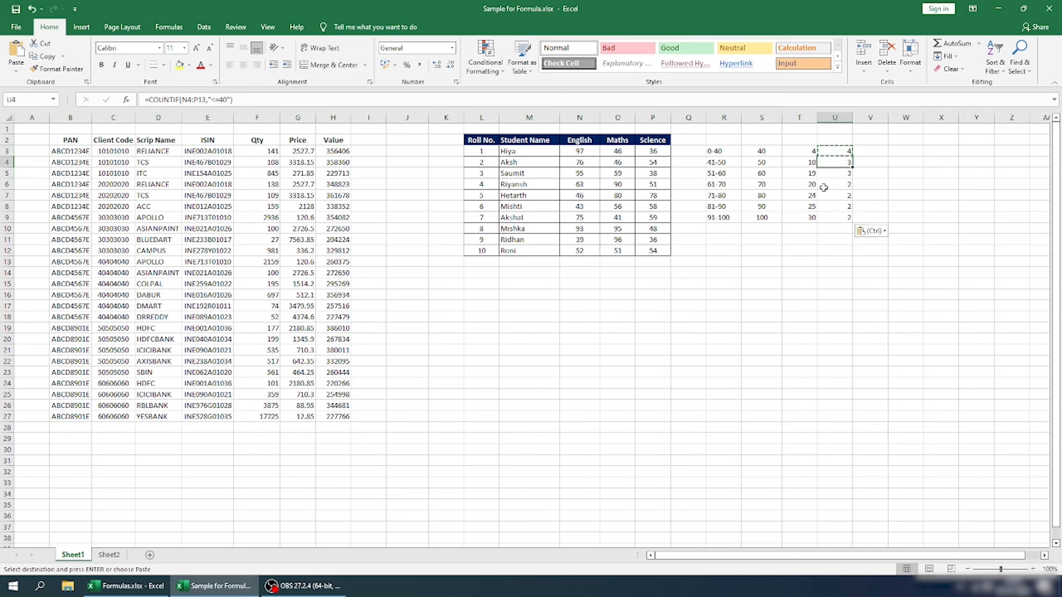
pyautogui.click(220, 100)
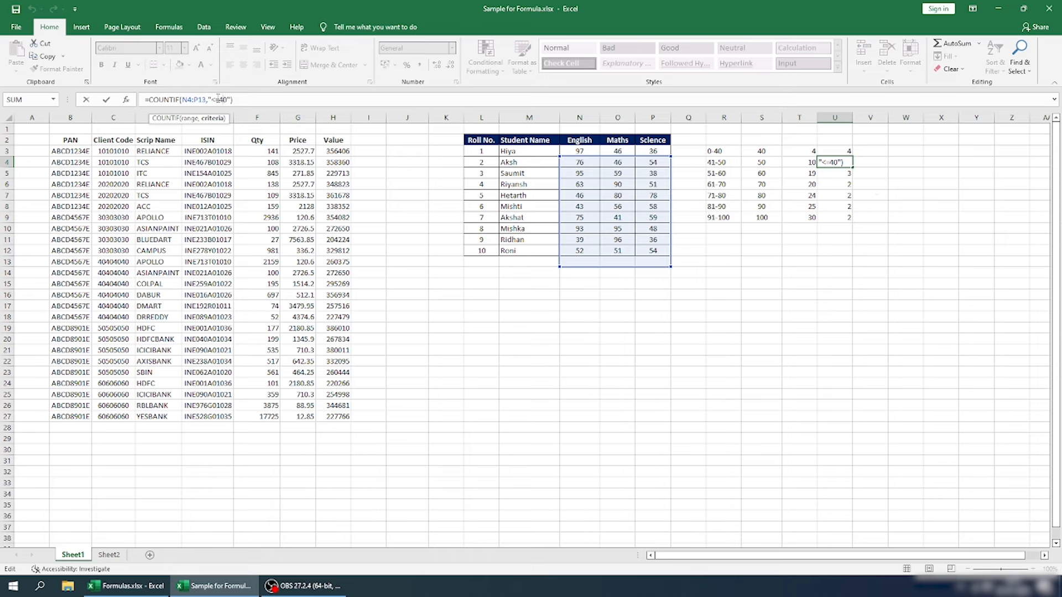
pyautogui.moveTo(220, 100); pyautogui.dragTo(224, 100)
pyautogui.write('5')
pyautogui.hotkey('ctrl', 'Return')
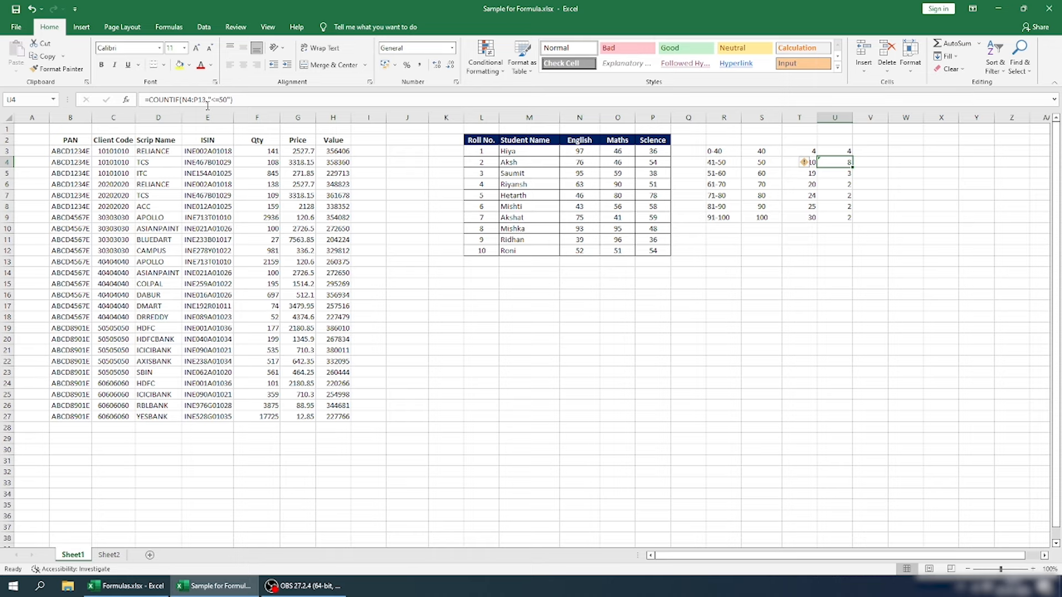
# - Examine the cell range referenced by the COUNTIF formula in U4
pyautogui.click(874, 221)
pyautogui.click(841, 162)
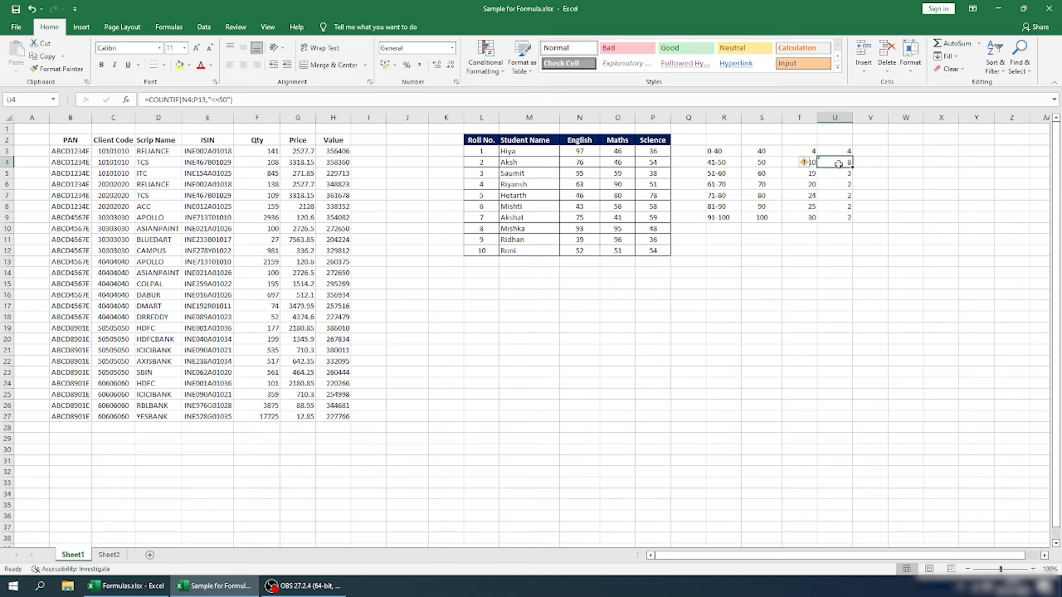
pyautogui.click(268, 105)
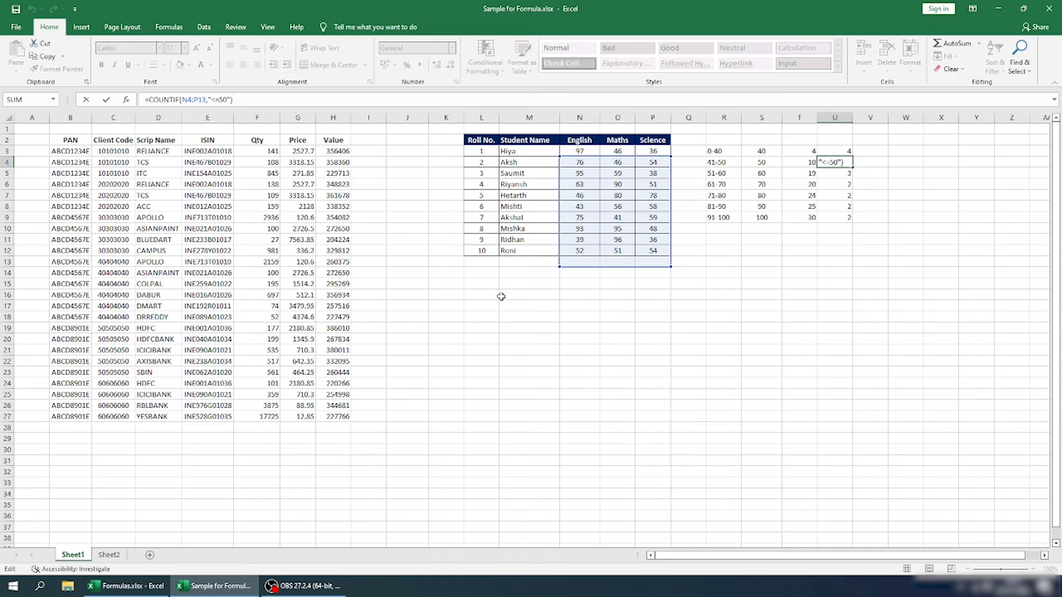
pyautogui.press('Return')
# - Make the COUNTIF range in U3 absolute as $N$3:$P$12
pyautogui.press('Up')
pyautogui.press('Up')
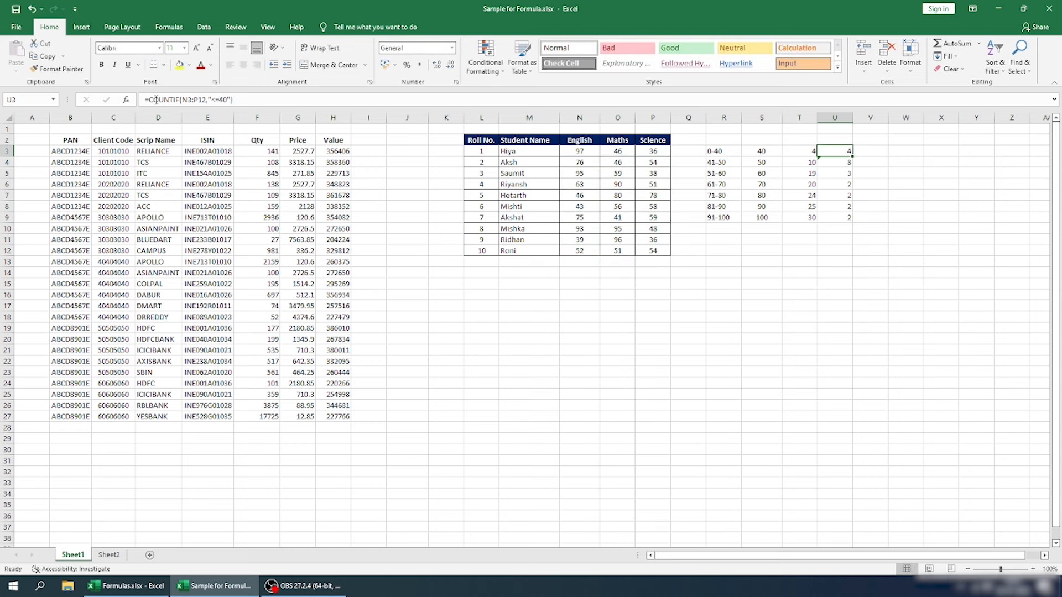
pyautogui.click(180, 99)
pyautogui.write('$N$')
pyautogui.press('Right')
pyautogui.press('Right')
pyautogui.write('$')
pyautogui.press('Right')
pyautogui.write('$')
pyautogui.press('Return')
# - Copy the COUNTIF formula with the absolute range from U3 down through U9
pyautogui.press('Up')
pyautogui.hotkey('ctrl', 'c')
pyautogui.hotkey('ctrl', 'shift', 'Down')
pyautogui.hotkey('ctrl', 'v')
# - Set the COUNTIF criterion in U4 to "<=50"
pyautogui.press('Down')
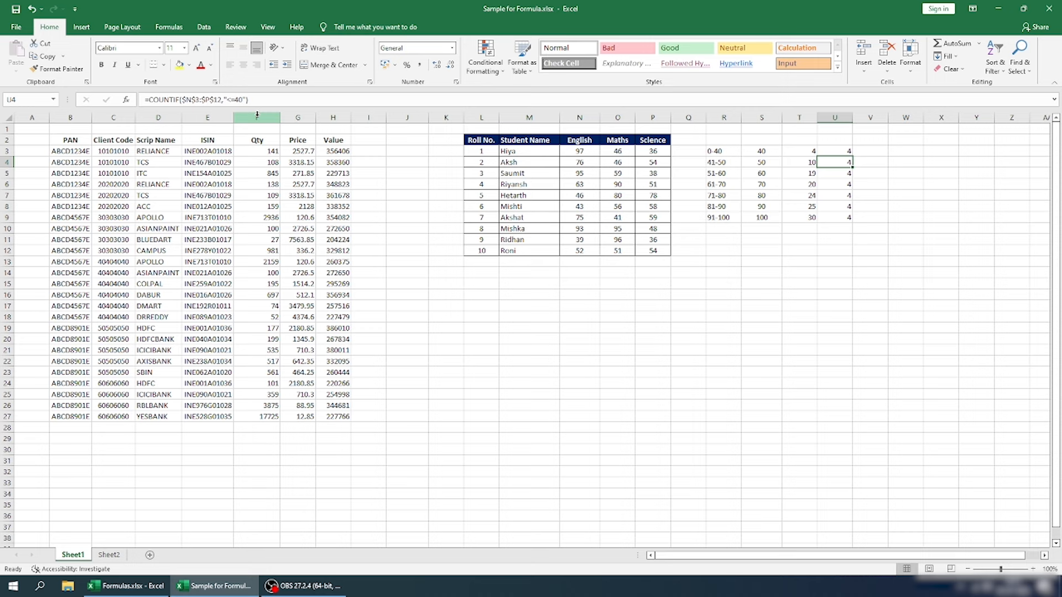
pyautogui.click(235, 100)
pyautogui.press('Delete')
pyautogui.write('5')
pyautogui.hotkey('ctrl', 'Return')
# - Copy the U4 formula into U5 and set the COUNTIF criterion there to "<=60"
pyautogui.hotkey('ctrl', 'c')
pyautogui.press('Down')
pyautogui.press('Return')
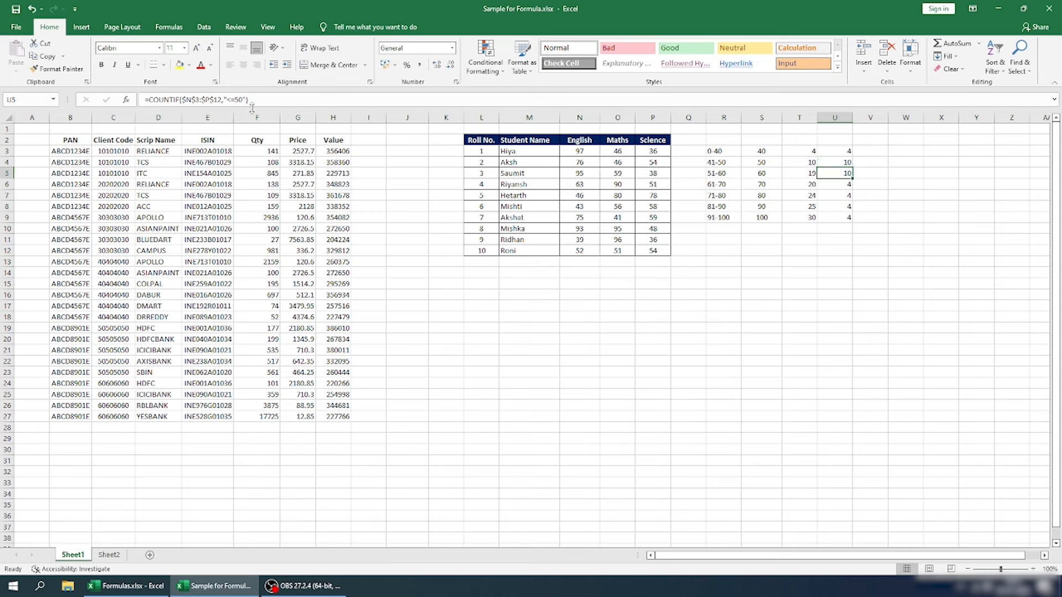
pyautogui.click(236, 100)
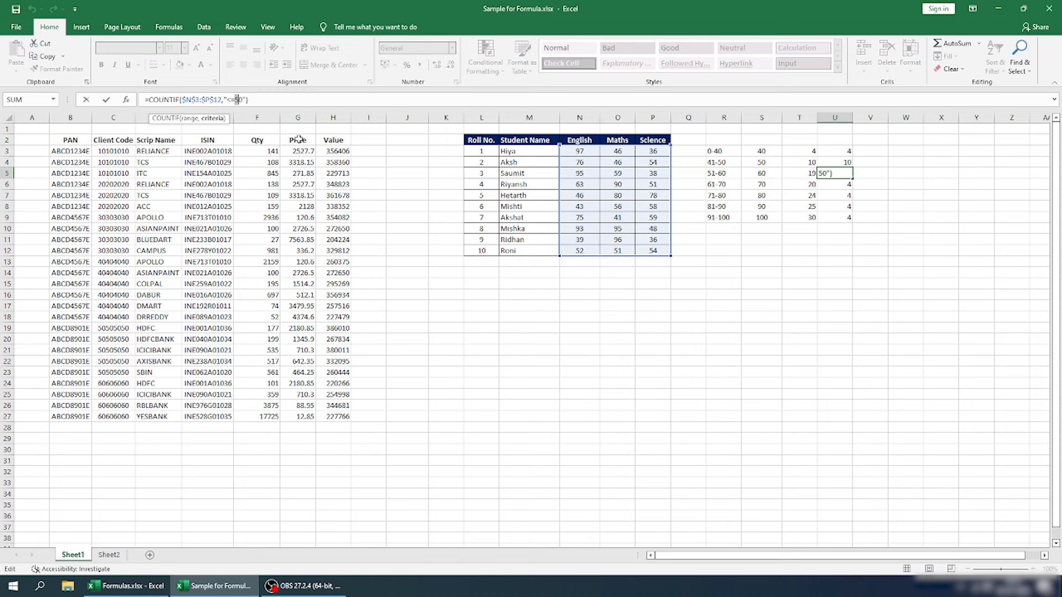
pyautogui.press('Delete')
pyautogui.write('6')
pyautogui.press('Return')
# - Set the COUNTIF criterion in U6 to "<=70"
pyautogui.press('Up')
pyautogui.press('Down')
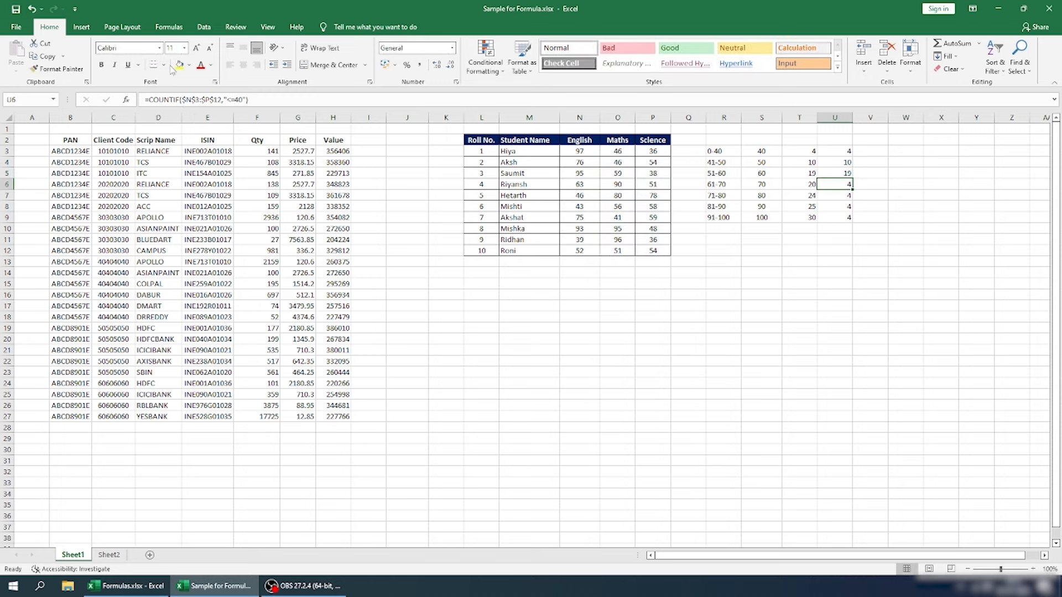
pyautogui.click(237, 100)
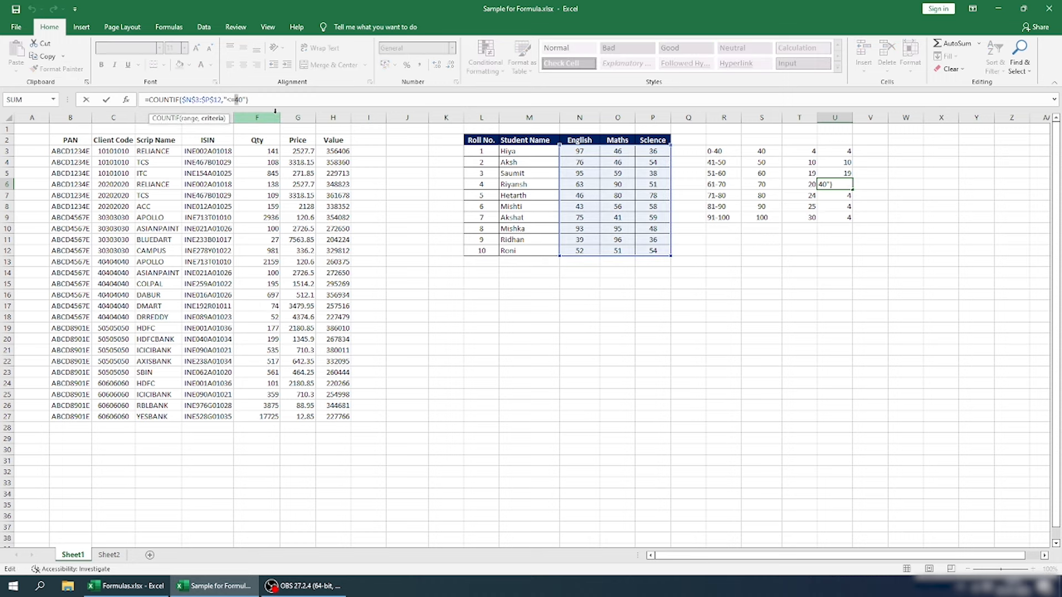
pyautogui.press('Return')
pyautogui.press('Up')
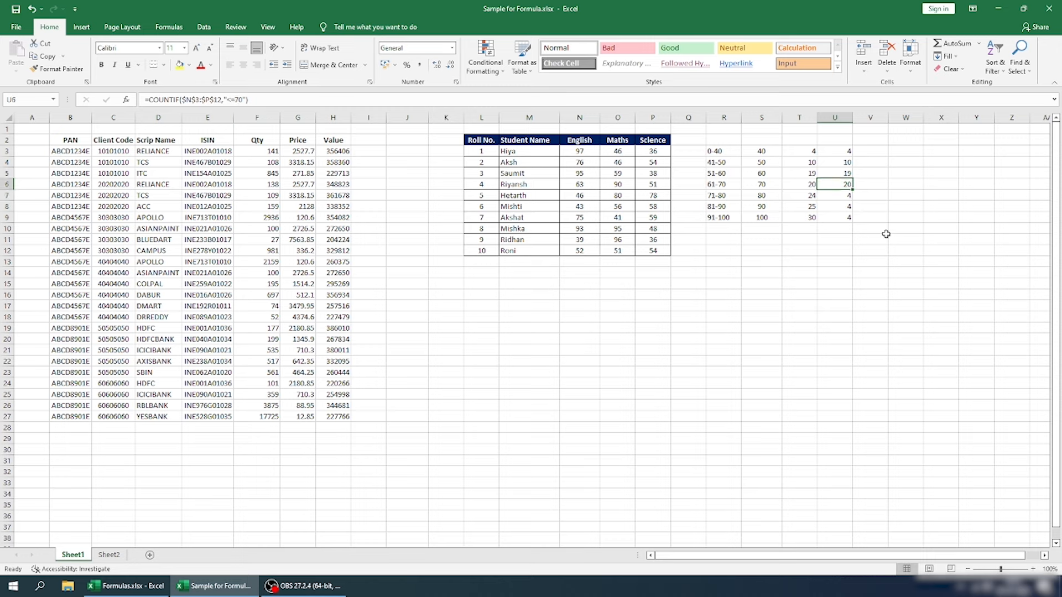
# - Set the COUNTIF criteria to "<=80" in U7 and "<=90" in U8
pyautogui.click(845, 197)
pyautogui.click(224, 100)
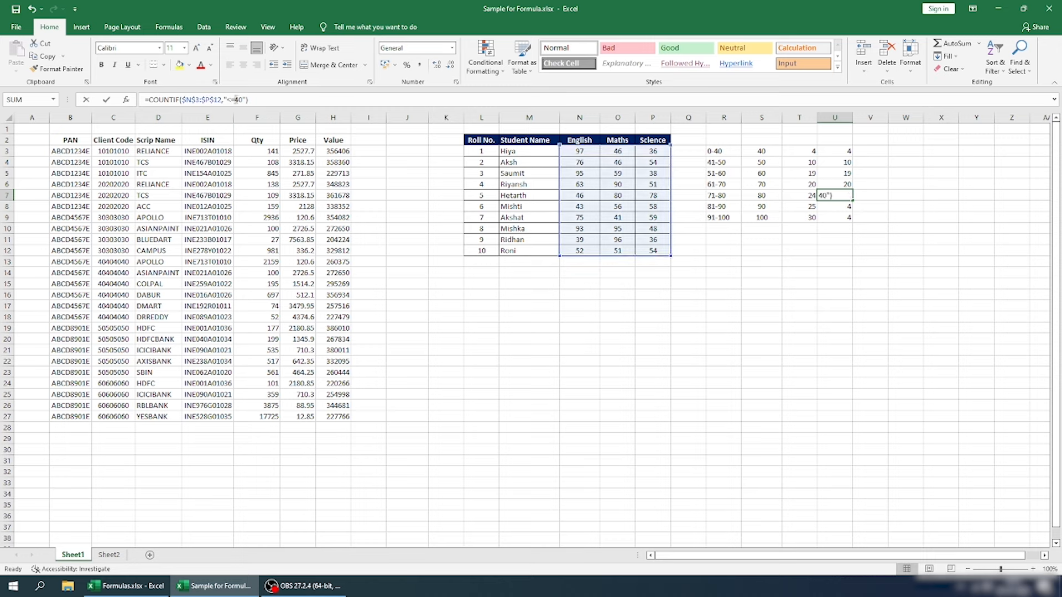
pyautogui.write('8')
pyautogui.press('Return')
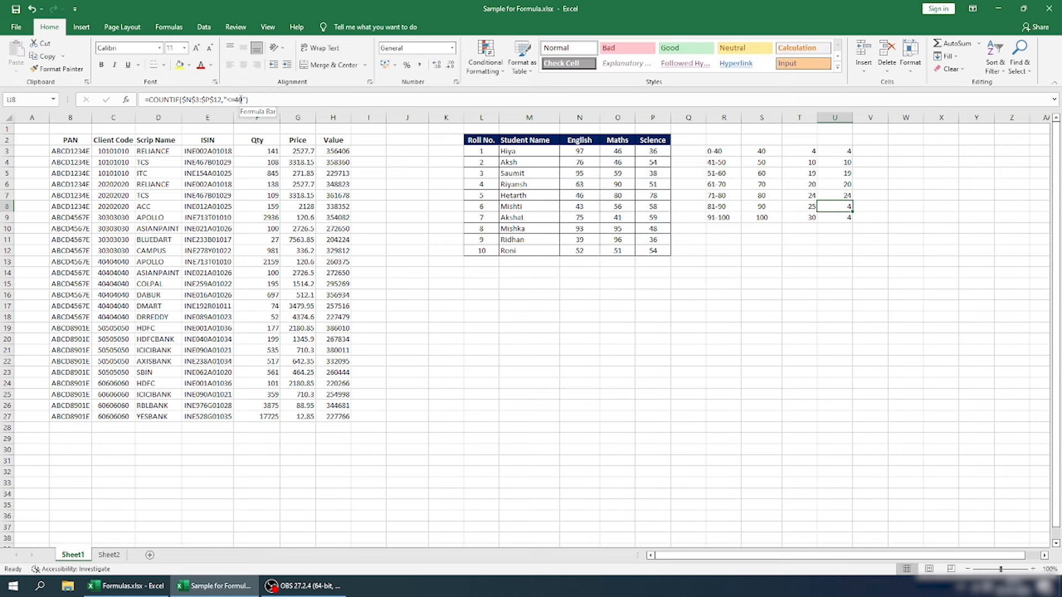
pyautogui.click(240, 100)
pyautogui.write('9')
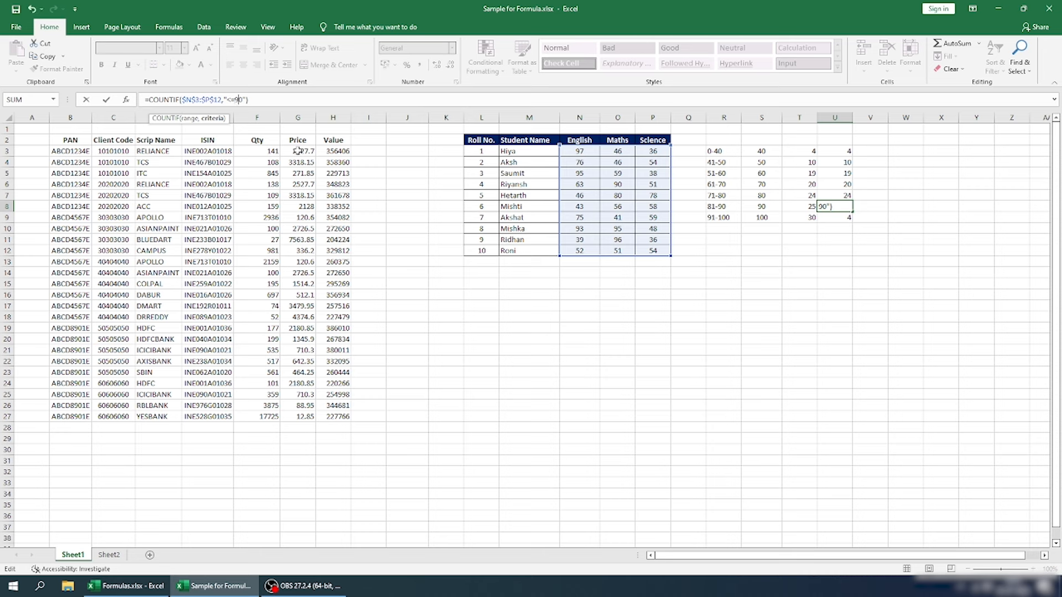
pyautogui.press('Return')
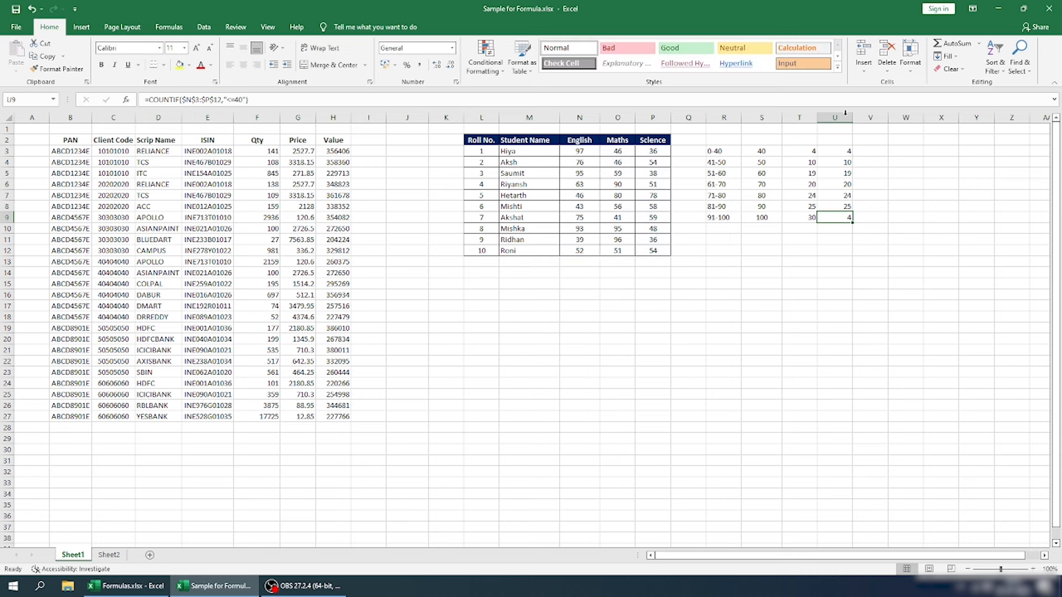
# - Remove the fixed limit 40 from the COUNTIF criterion in U3, keeping only the "<=" operator
pyautogui.moveTo(770, 154); pyautogui.dragTo(759, 217)
pyautogui.click(824, 159)
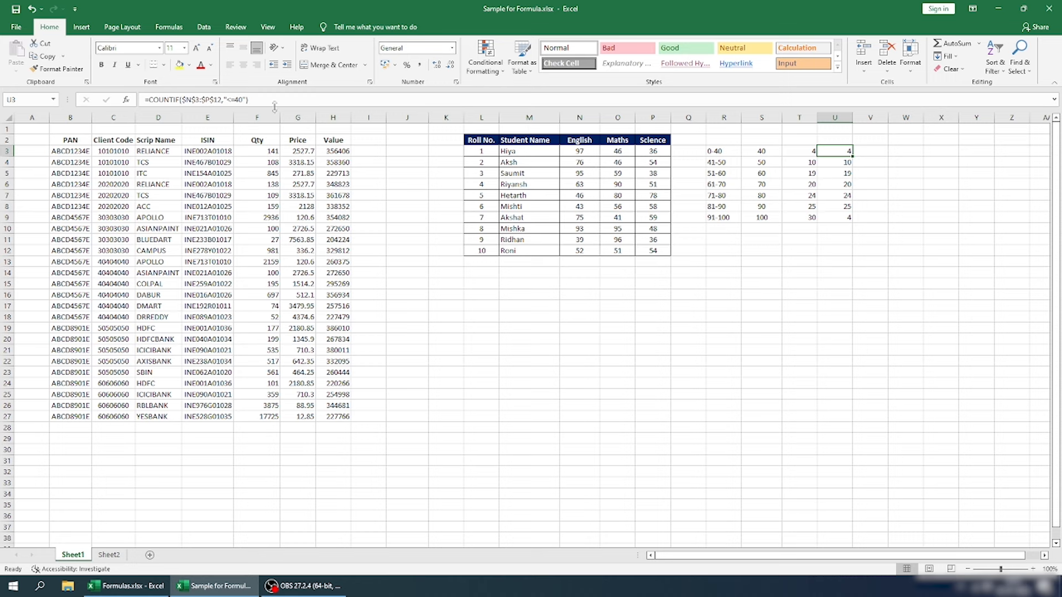
pyautogui.click(251, 99)
pyautogui.click(240, 99)
pyautogui.press('BackSpace')
pyautogui.press('BackSpace')
pyautogui.click(232, 99)
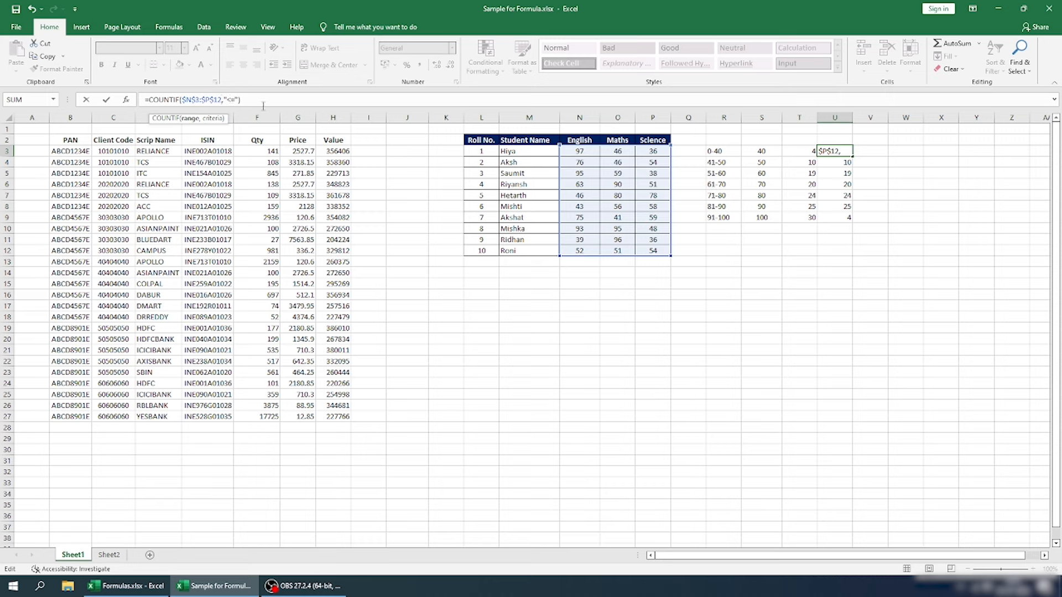
# - Build the COUNTIF criterion in U3 with CONCATENATE("<=",S3) so that it refers to the limit in column S
pyautogui.write('con')
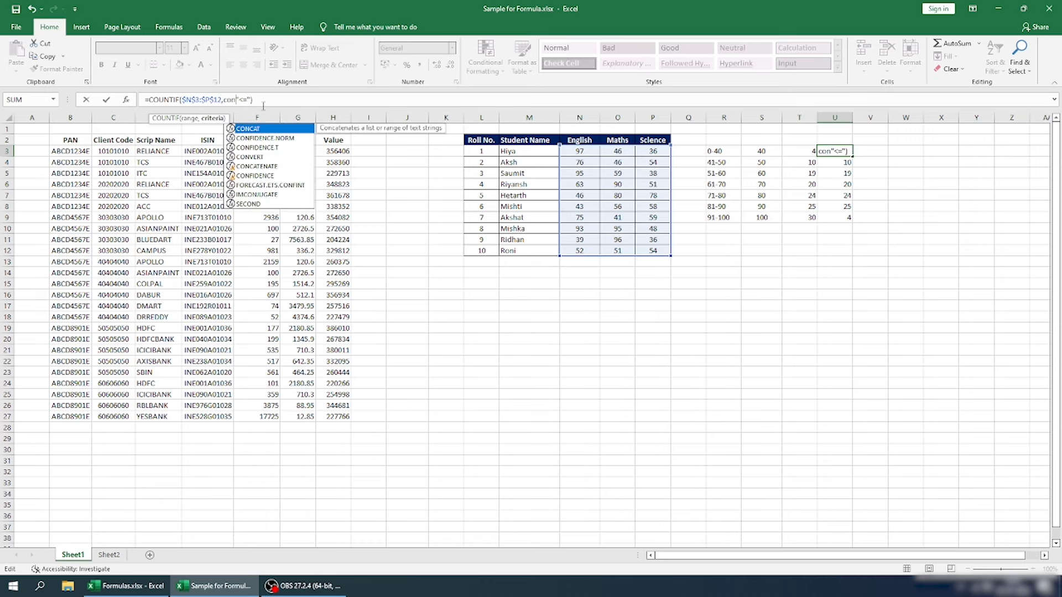
pyautogui.press('Down')
pyautogui.press('Down')
pyautogui.press('Down')
pyautogui.press('Down')
pyautogui.press('Tab')
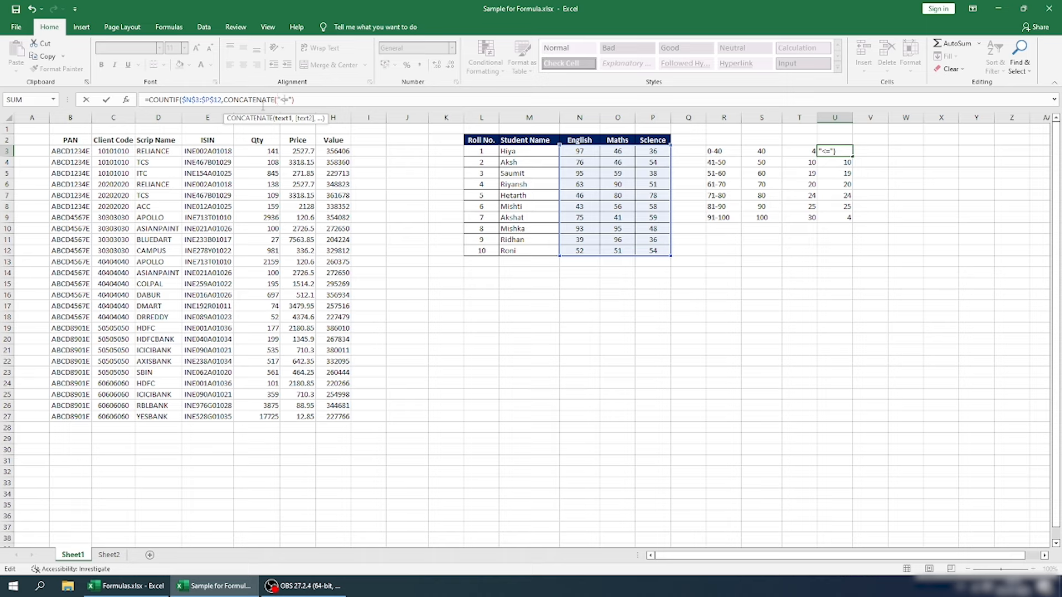
pyautogui.write('"<=",')
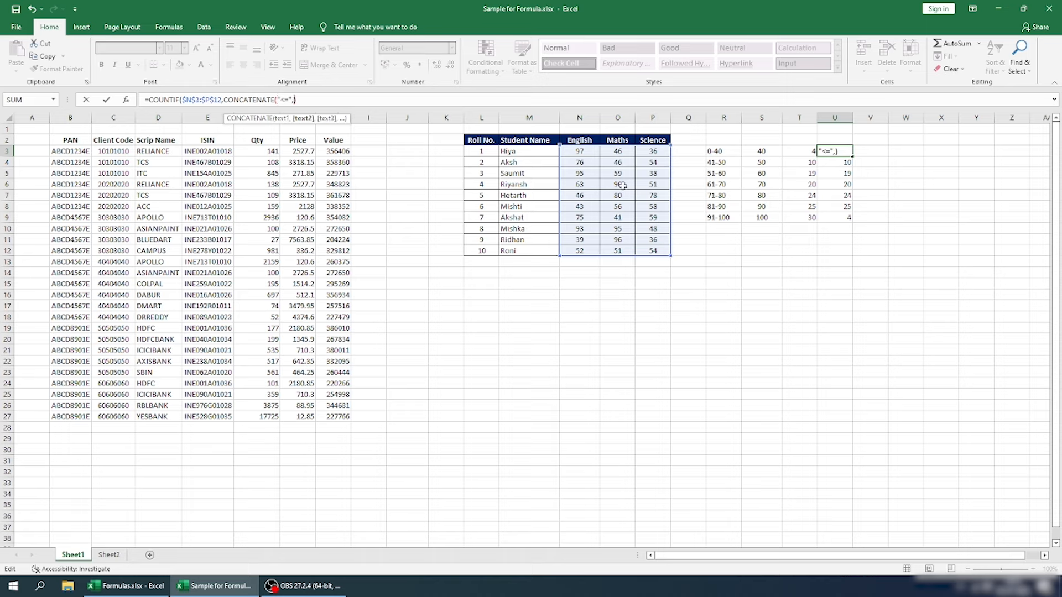
pyautogui.click(751, 154)
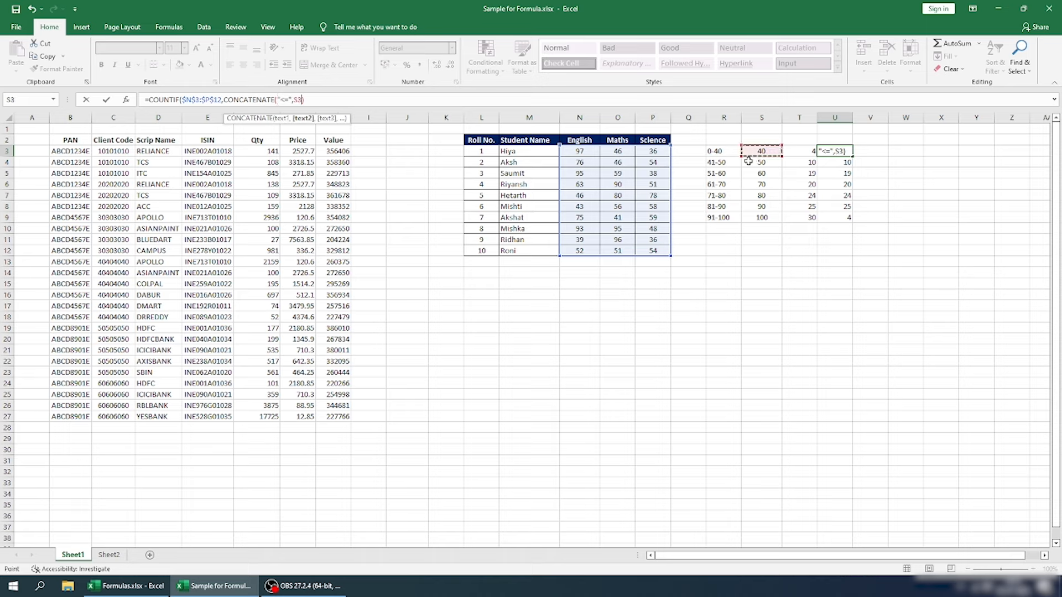
pyautogui.write(')')
pyautogui.hotkey('ctrl', 'Return')
# - Copy the COUNTIF formula with the CONCATENATE criterion from U3 down through U9
pyautogui.hotkey('ctrl', 'c')
pyautogui.hotkey('ctrl', 'shift', 'Down')
pyautogui.press('Return')
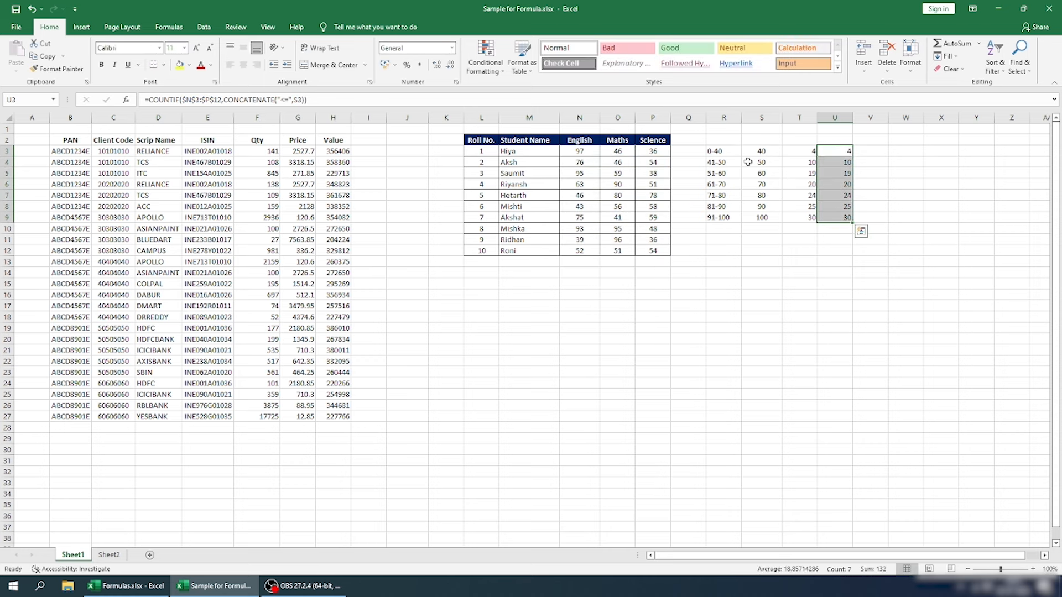
# - Compare the FREQUENCY formula in T3 with the COUNTIF formula in U3 and clear column U
pyautogui.press('Left')
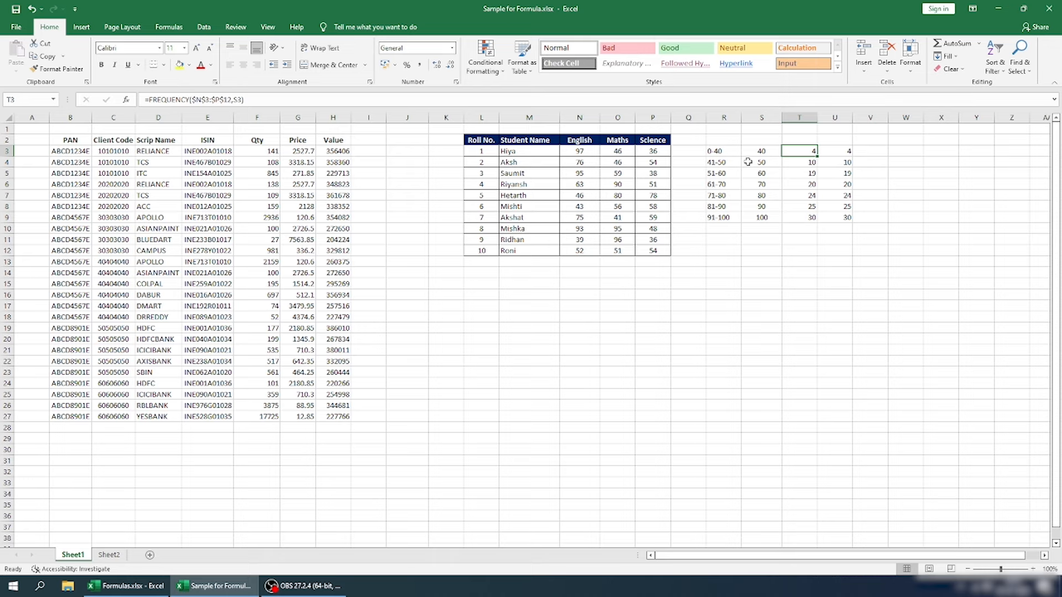
pyautogui.press('Right')
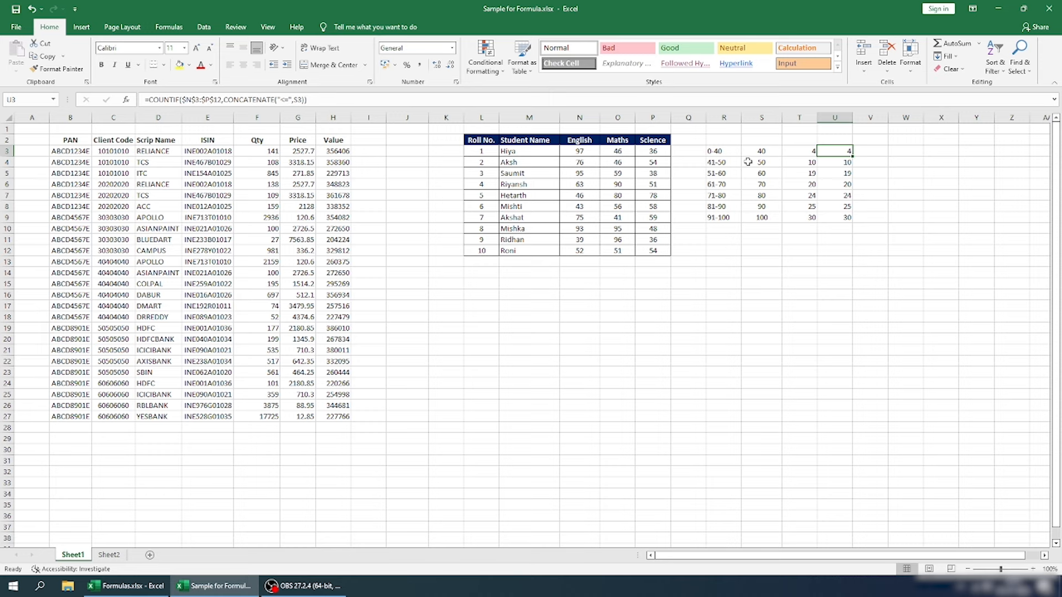
pyautogui.hotkey('ctrl', 'space')
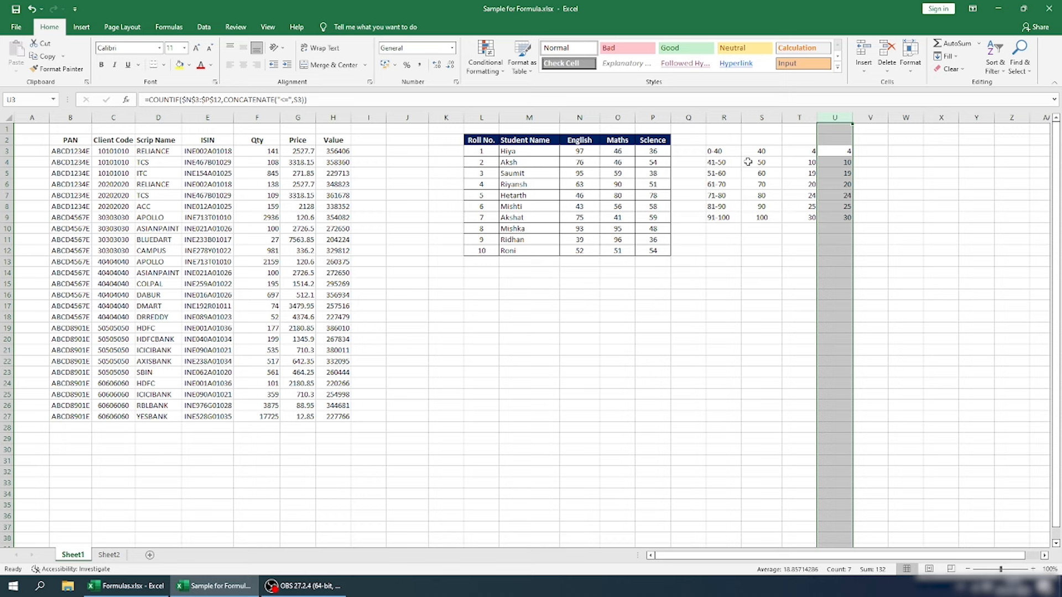
pyautogui.press('Delete')
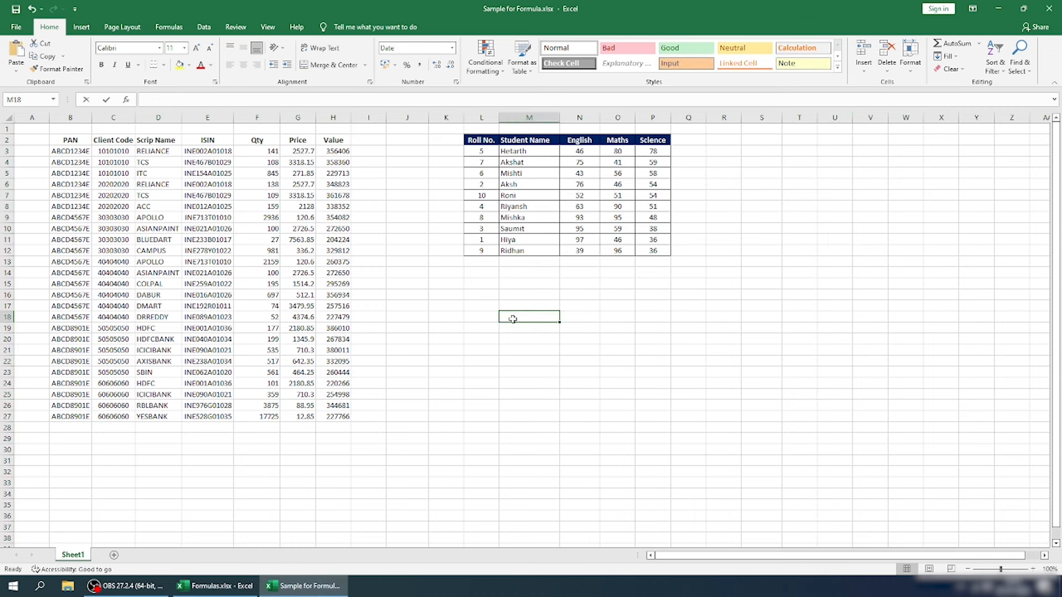
pyautogui.write('=')
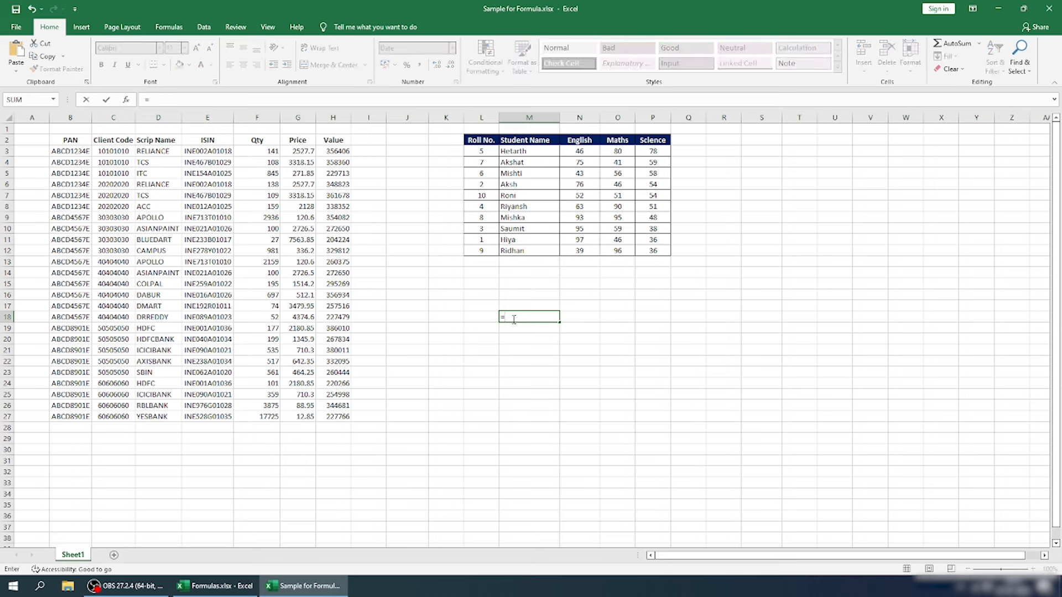
pyautogui.press('Escape')
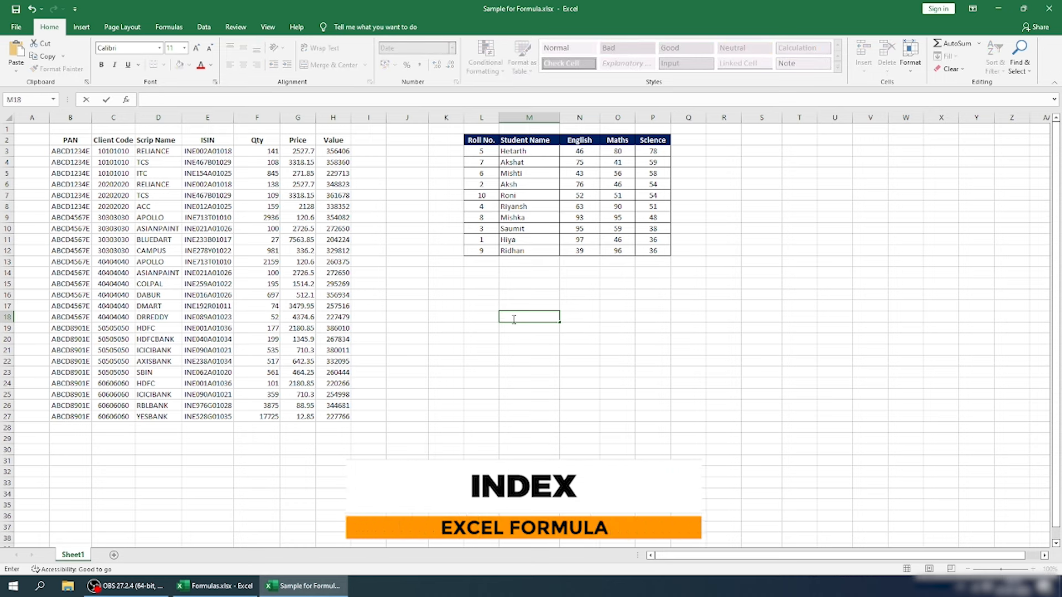
pyautogui.write('INDEX')
pyautogui.press('Escape')
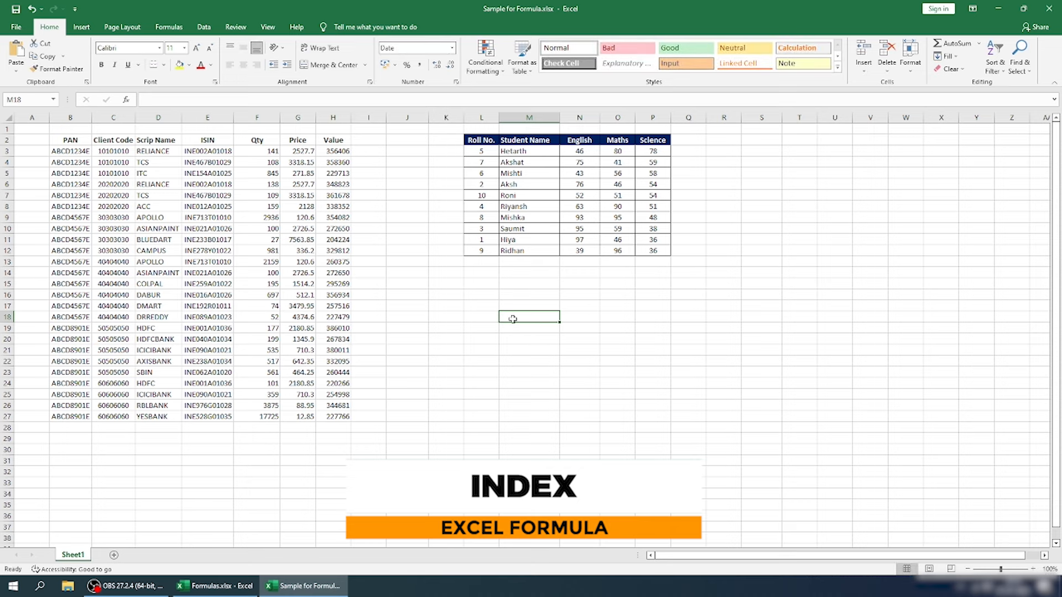
pyautogui.write('+')
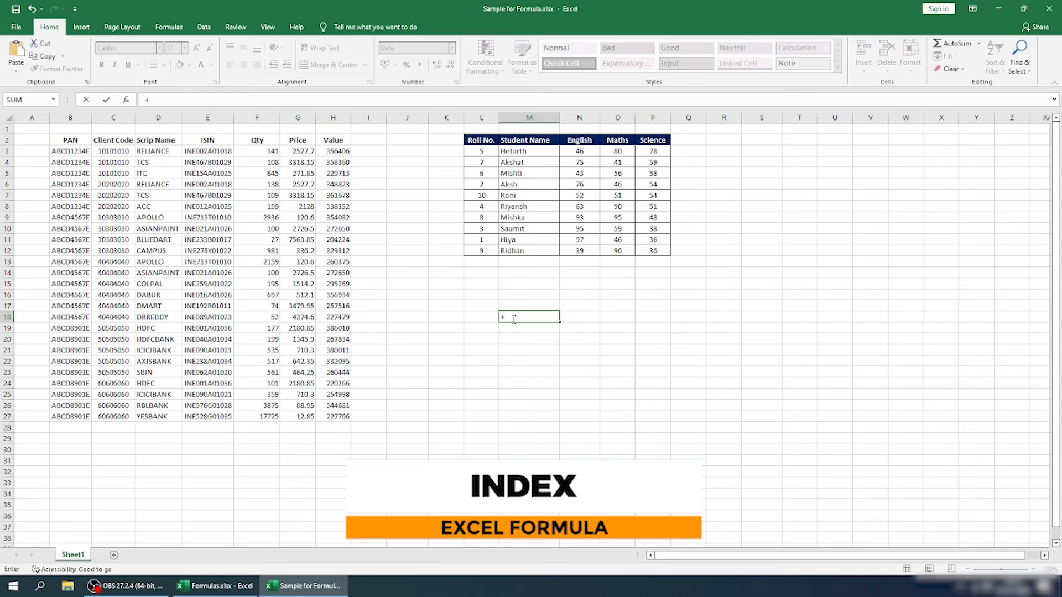
pyautogui.press('BackSpace')
# - Start an INDEX formula in M18 to view its argument syntax, and leave the cell empty
pyautogui.write('=')
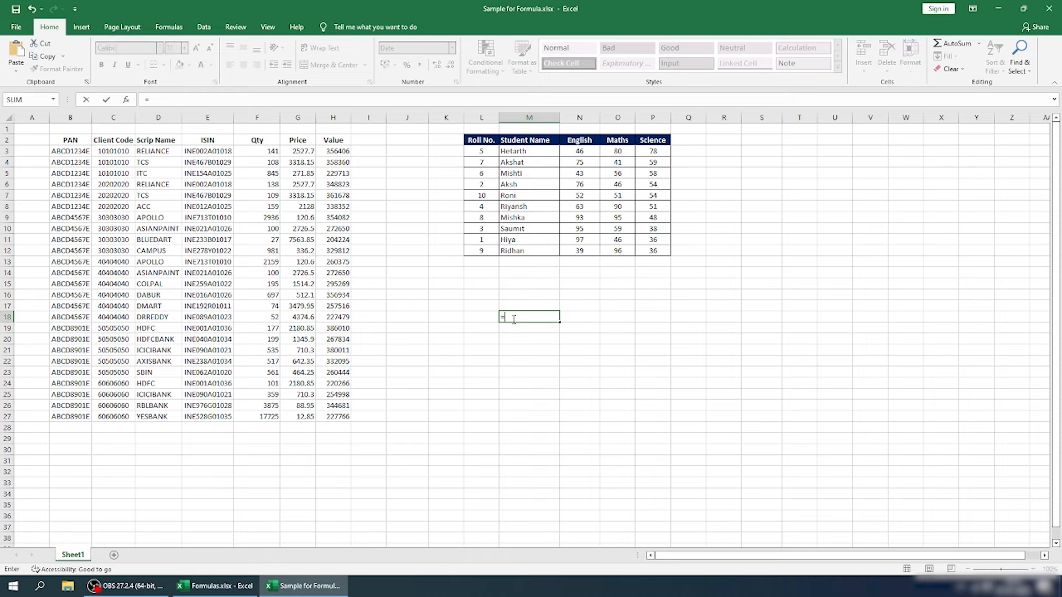
pyautogui.write('ind')
pyautogui.press('Tab')
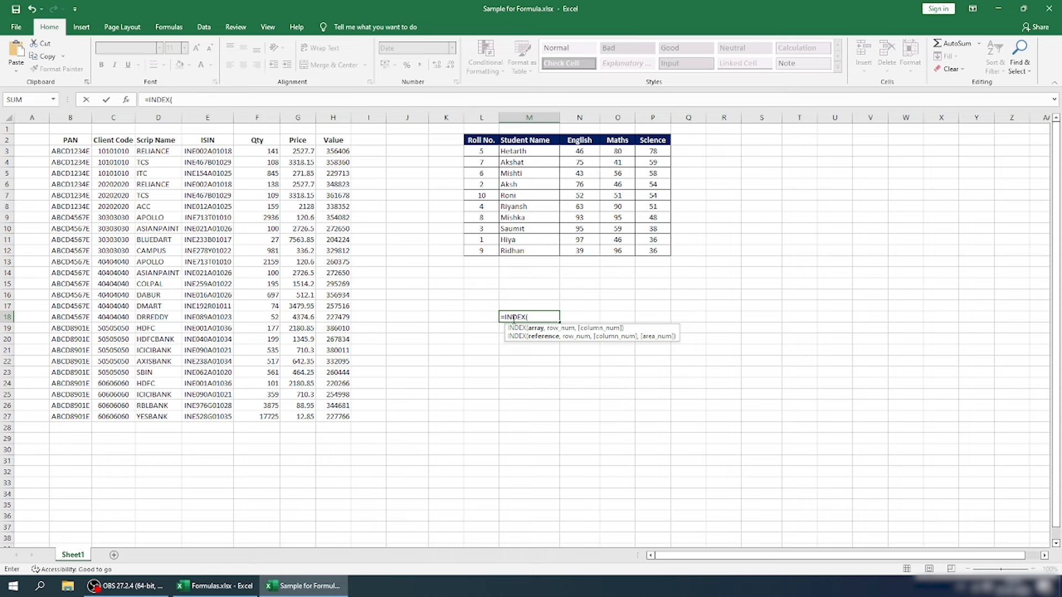
pyautogui.press('Escape')
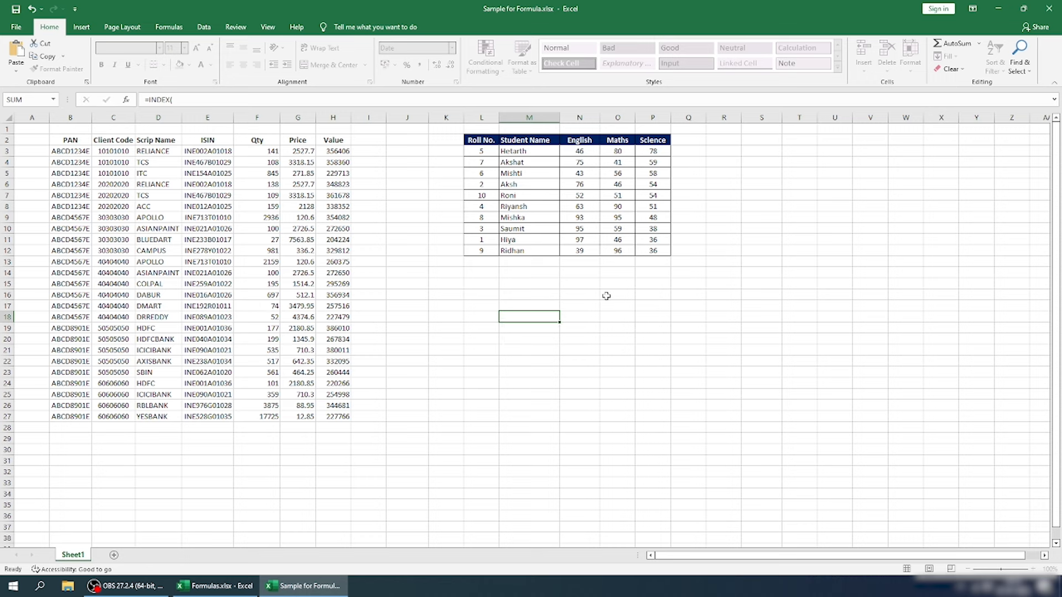
# - Enter the headings ROW in O17 and COLUMN in P17 below the marks table
pyautogui.click(617, 314)
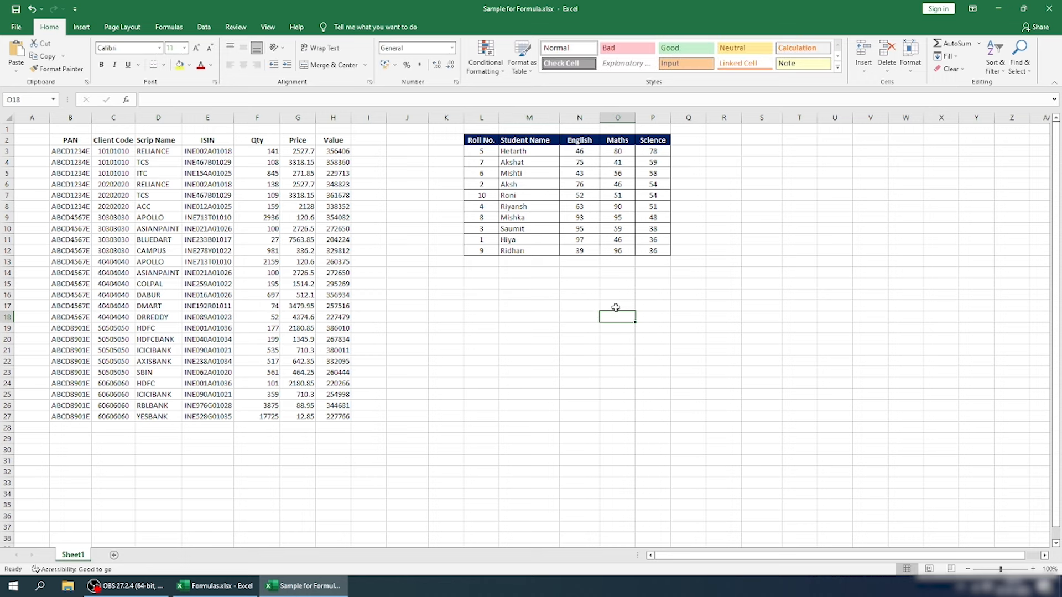
pyautogui.click(617, 307)
pyautogui.write('ROLL')
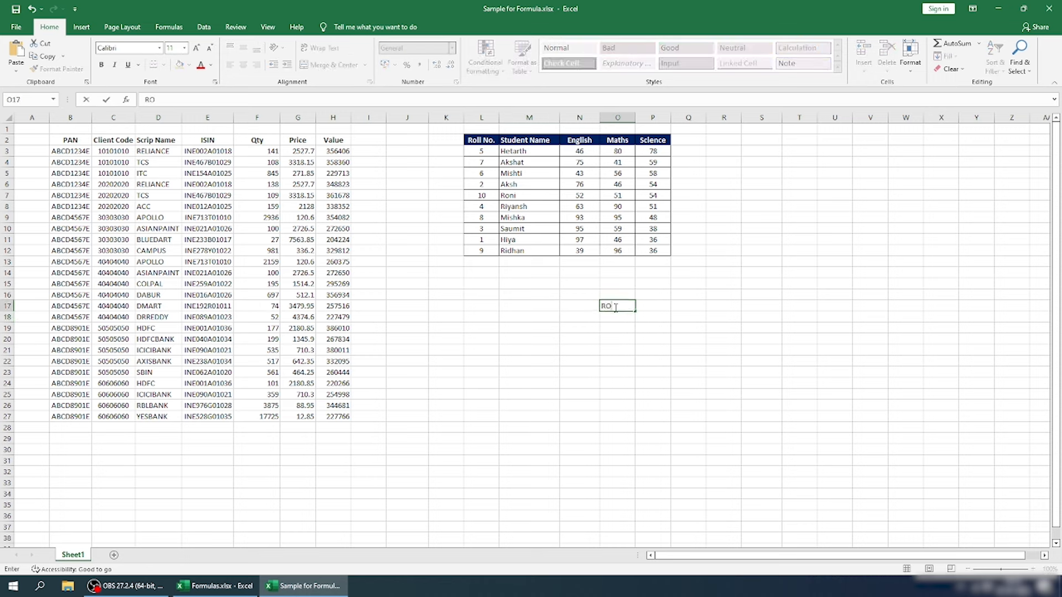
pyautogui.press('Tab')
pyautogui.write('COL')
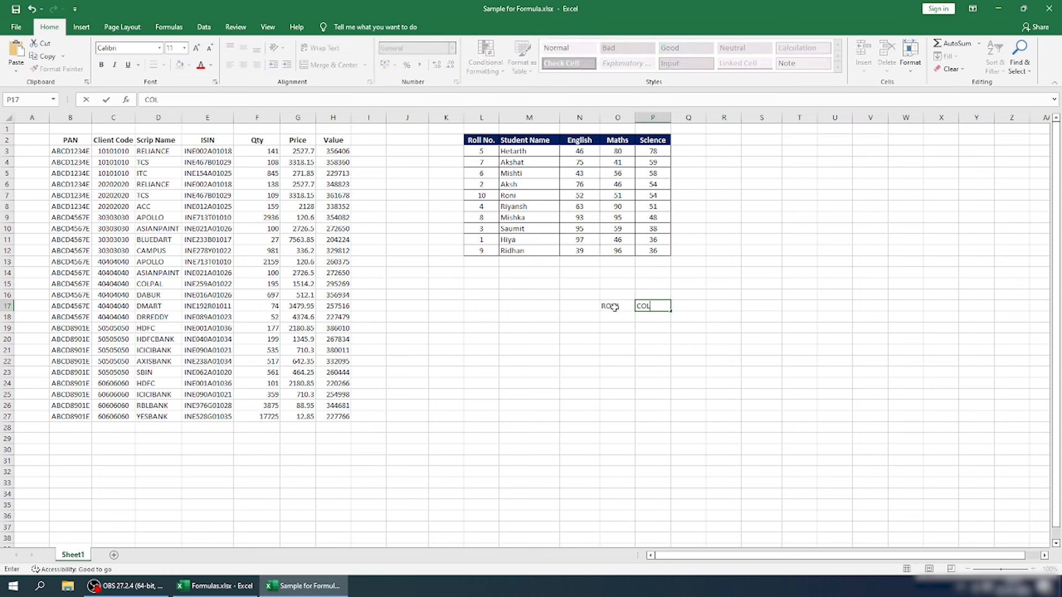
pyautogui.write('UMB')
pyautogui.press('Return')
pyautogui.press('Up')
pyautogui.press('Right')
pyautogui.write('COLUMN')
pyautogui.press('Return')
pyautogui.press('Left')
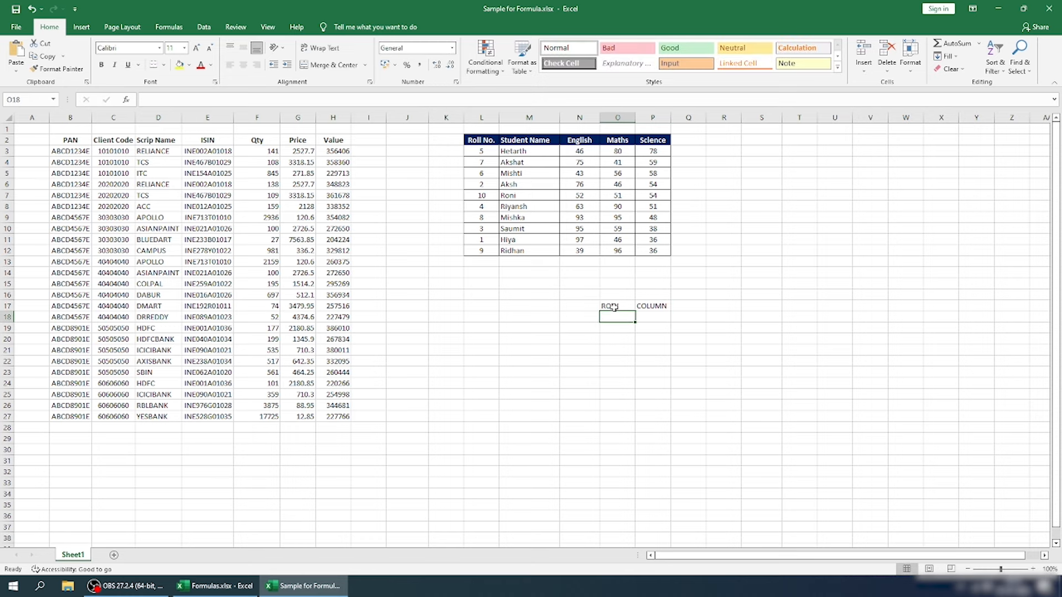
# - Enter 2 under ROW in O18 and 2 under COLUMN in P18
pyautogui.write('2')
pyautogui.press('Tab')
pyautogui.write('2')
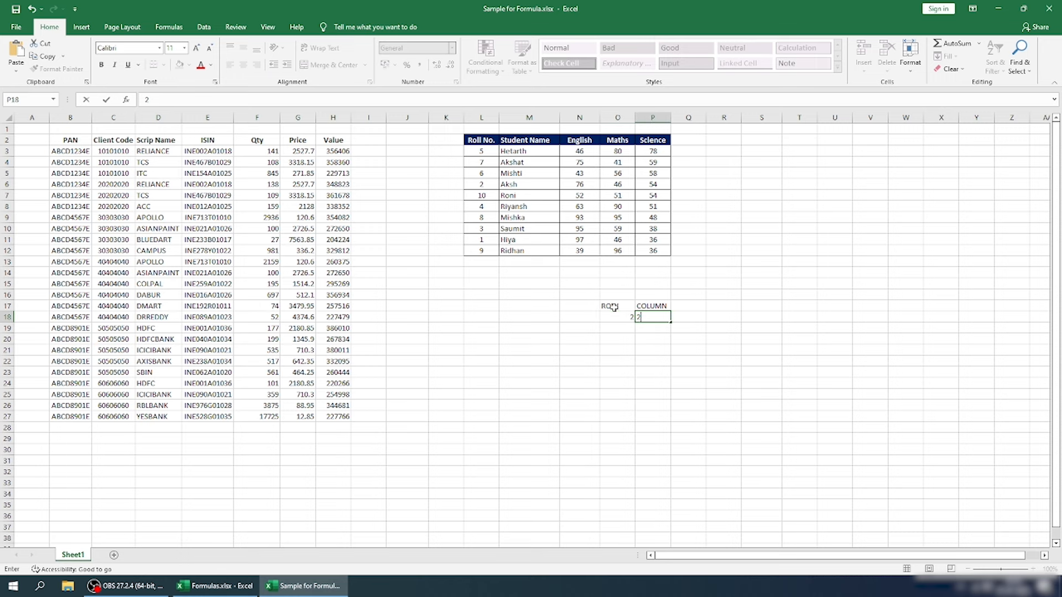
pyautogui.press('Up')
# - Enter the formula =INDEX(M3:M12,O18) in M18 to look up a student name by its row number
pyautogui.press('Left')
pyautogui.press('Left')
pyautogui.press('Left')
pyautogui.press('Right')
pyautogui.press('Left')
pyautogui.press('Down')
pyautogui.write('=in')
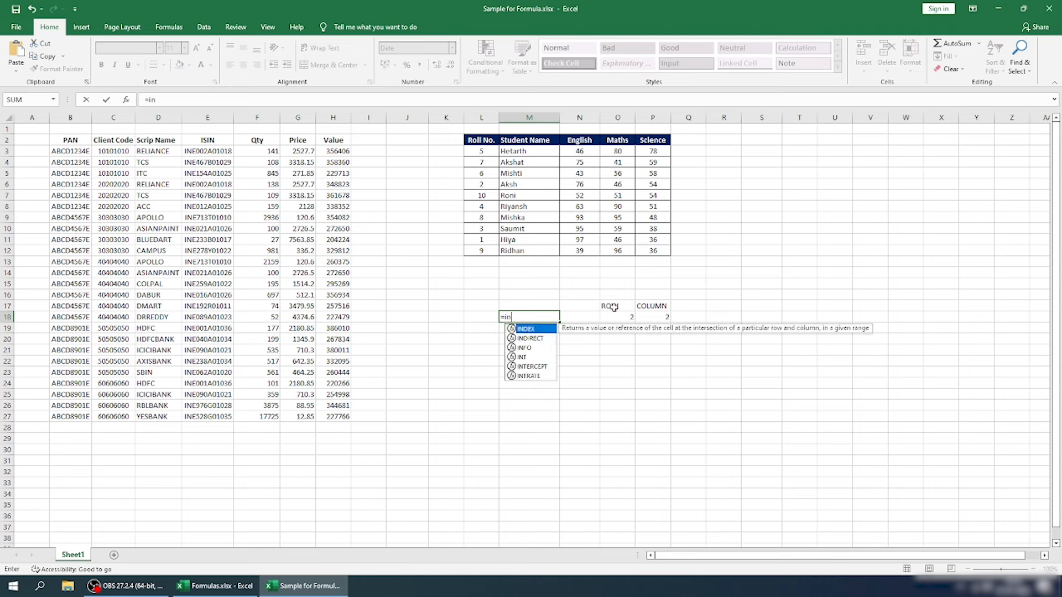
pyautogui.press('Tab')
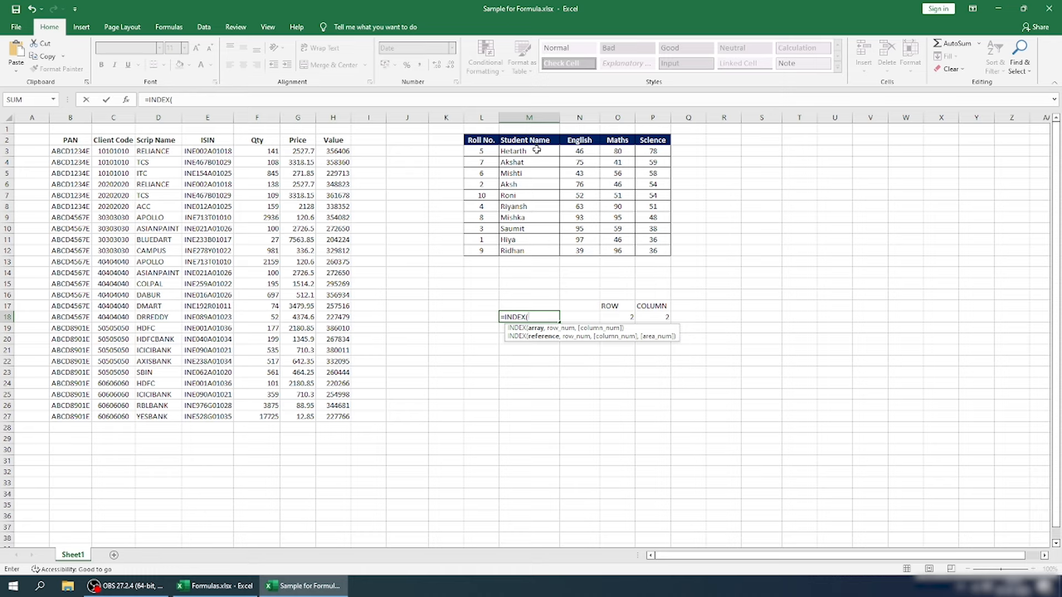
pyautogui.moveTo(536, 149); pyautogui.dragTo(516, 252)
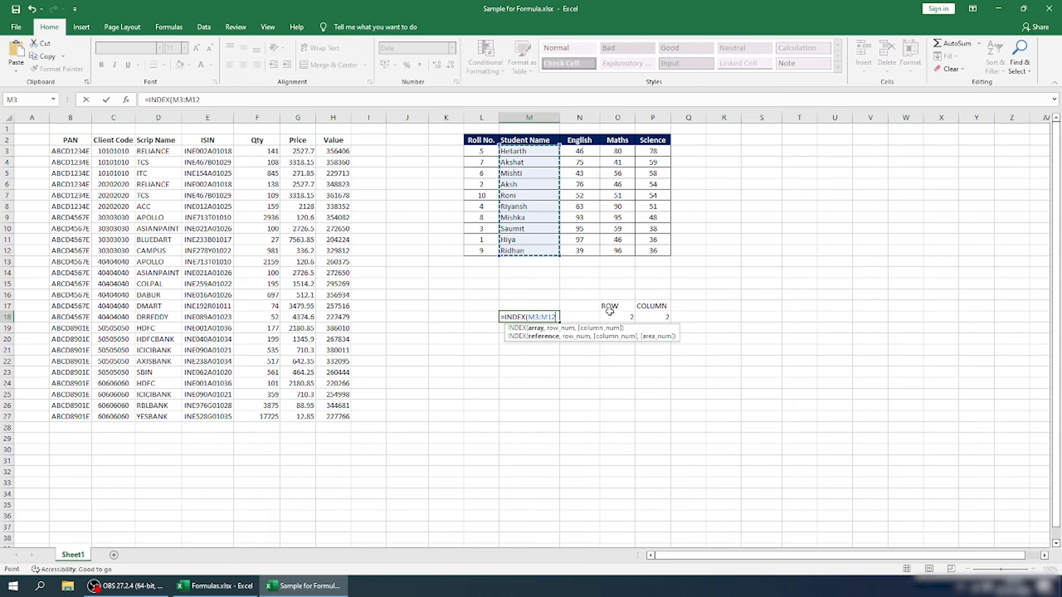
pyautogui.write(',')
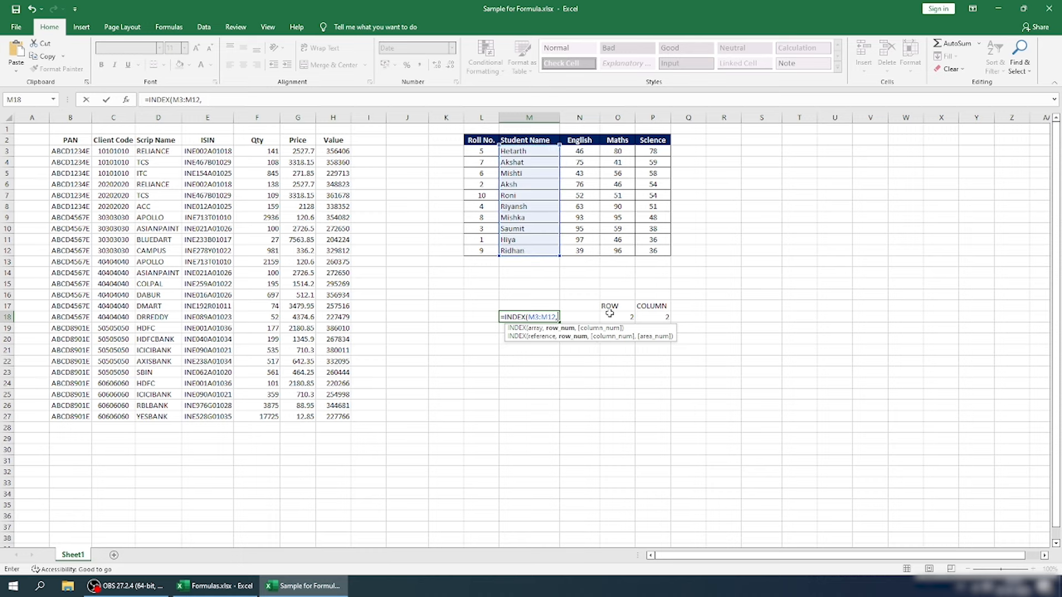
pyautogui.click(606, 315)
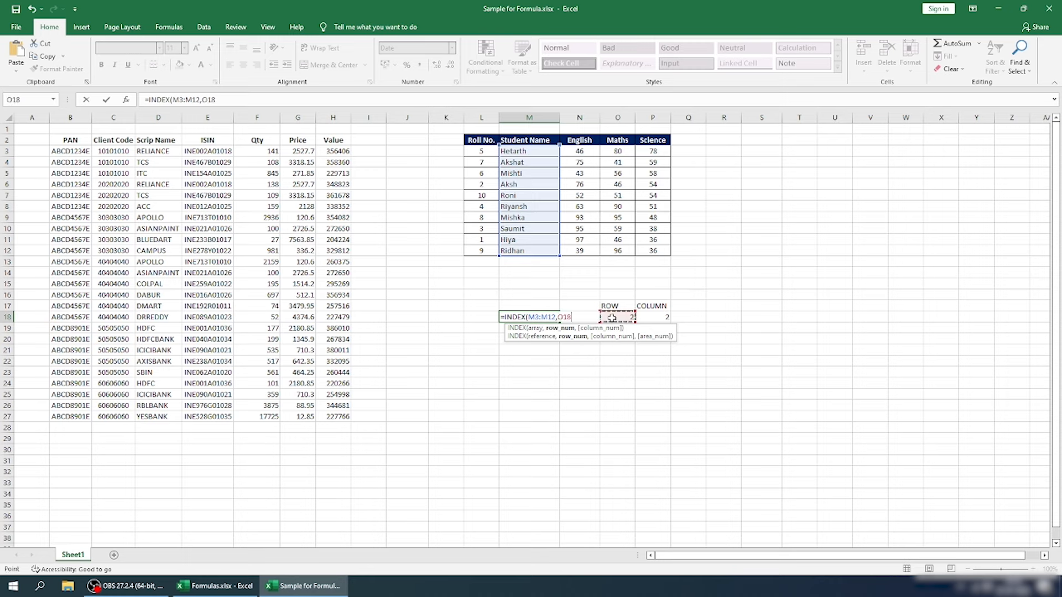
pyautogui.press('Return')
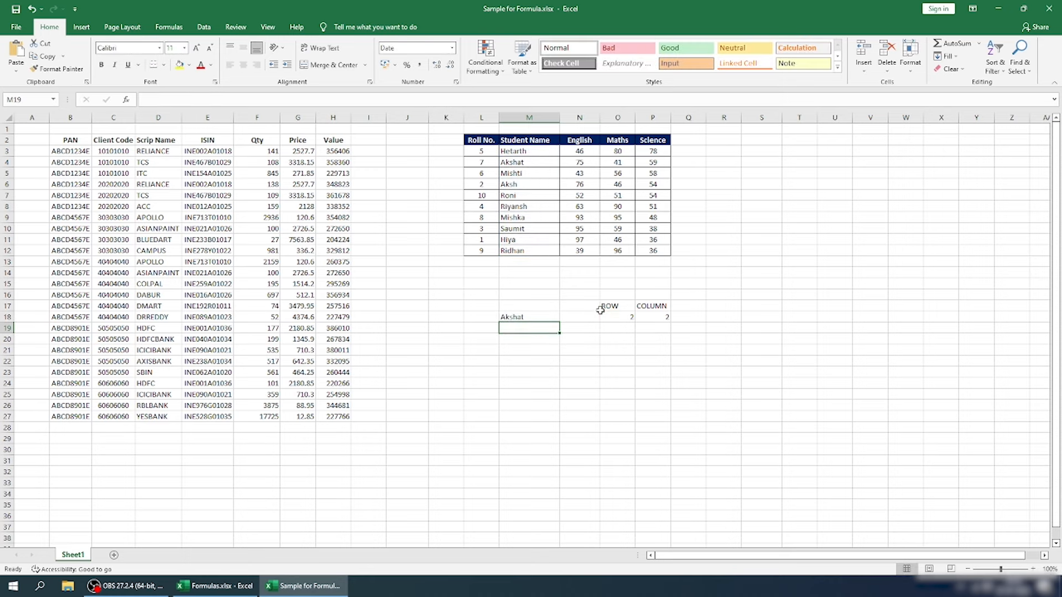
# - Compare the INDEX result in M18 with the second entry of the Student Name column
pyautogui.press('Up')
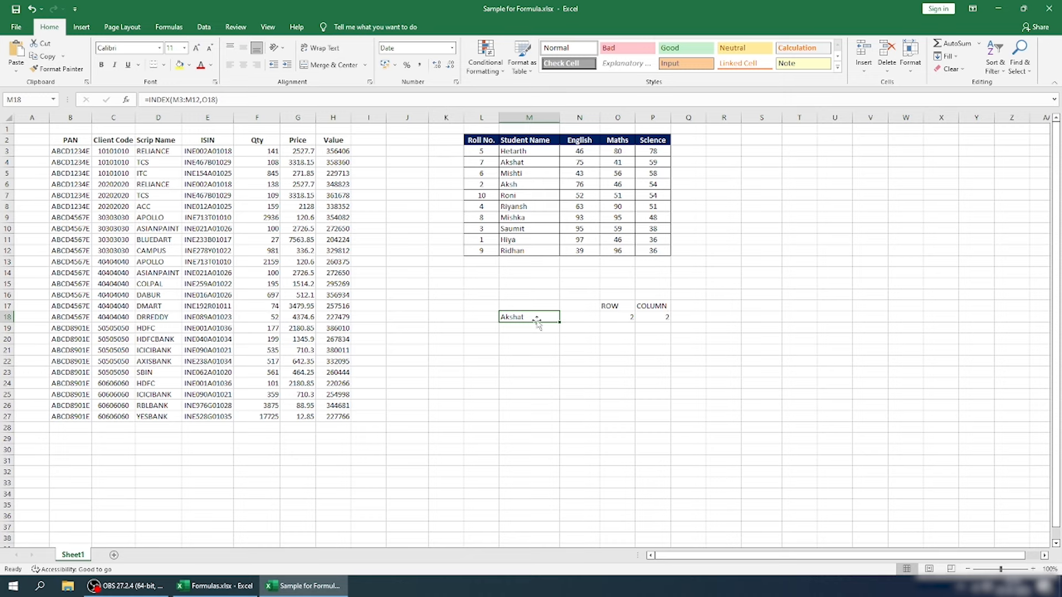
pyautogui.moveTo(527, 151); pyautogui.dragTo(534, 161)
pyautogui.click(534, 162)
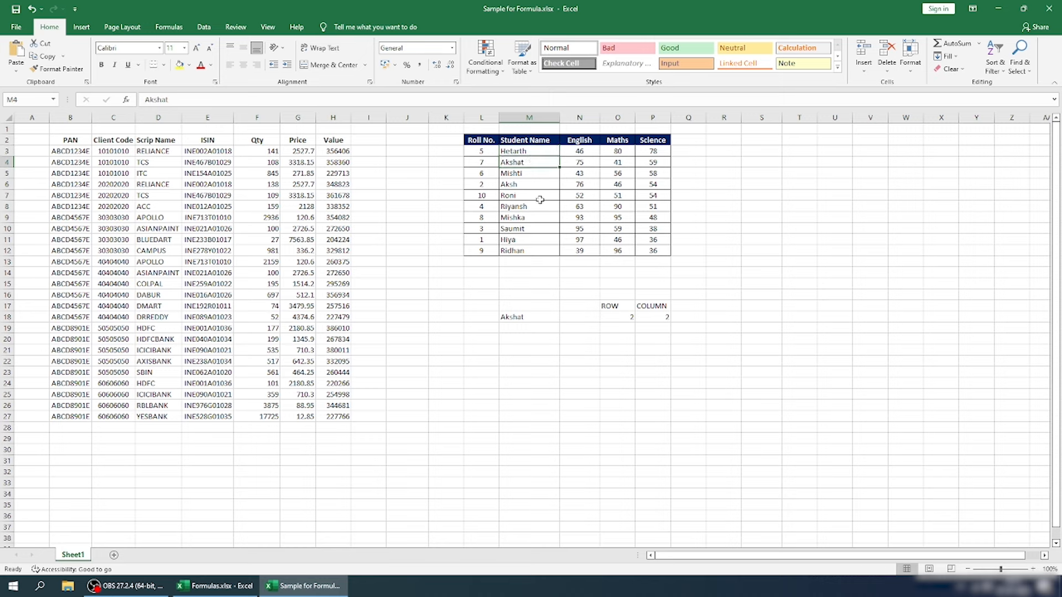
pyautogui.click(540, 319)
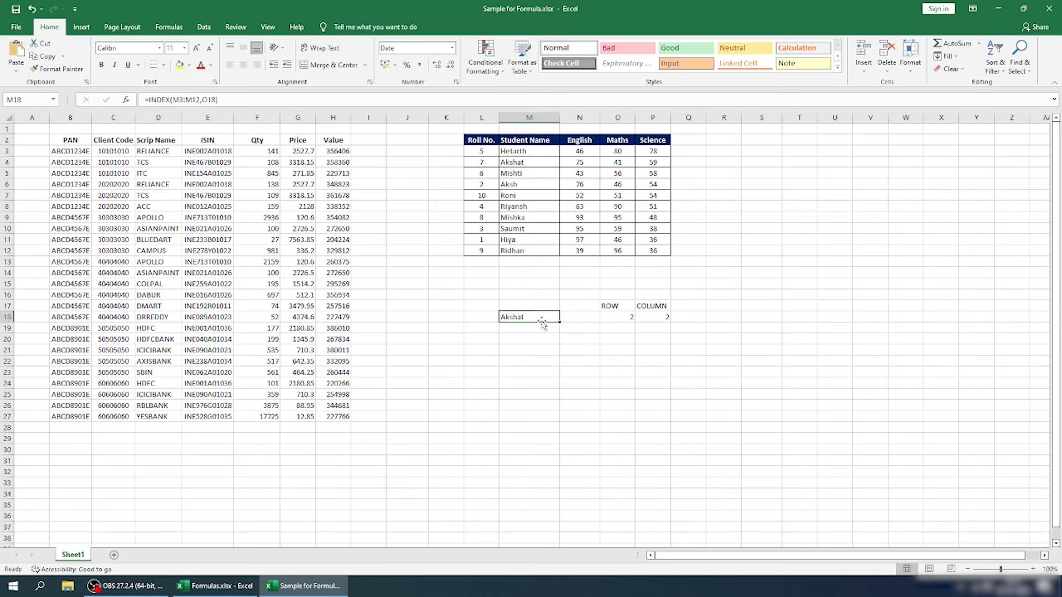
# - Set the row number in O18 to 5
pyautogui.click(608, 315)
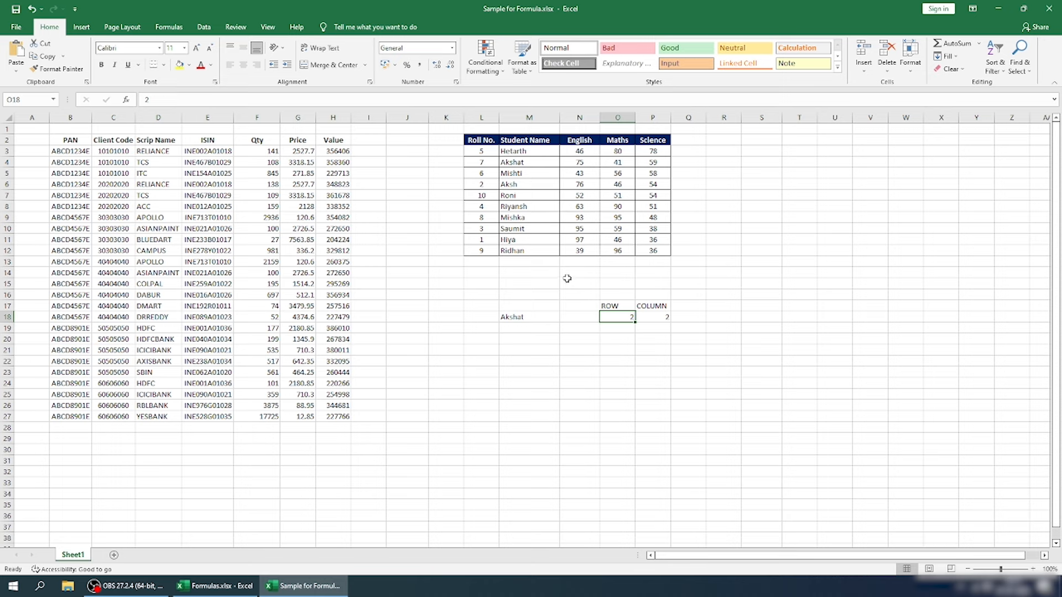
pyautogui.write('5')
pyautogui.hotkey('ctrl', 'Return')
pyautogui.press('Return')
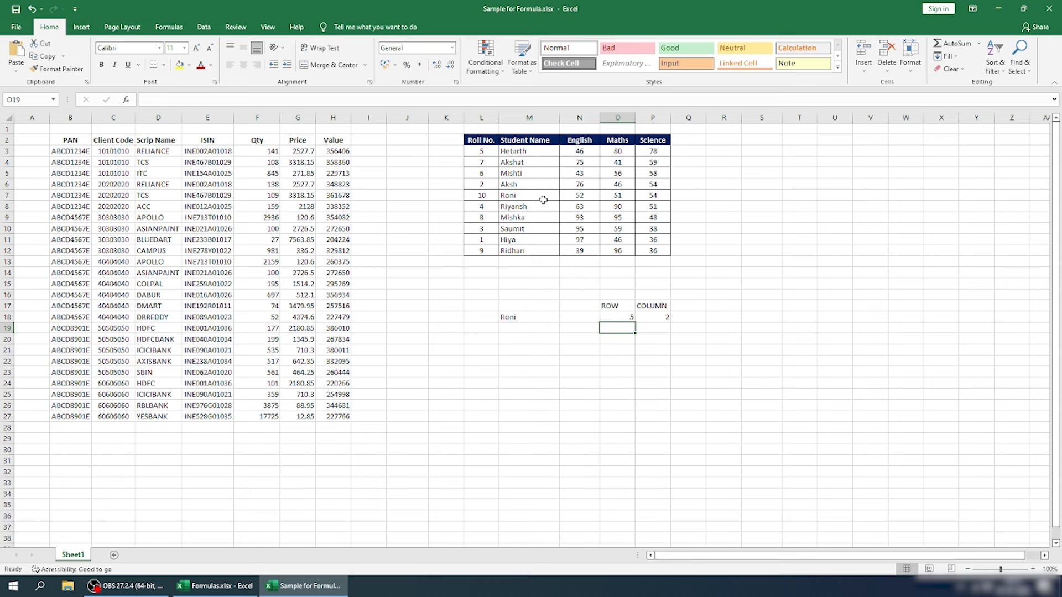
pyautogui.click(613, 317)
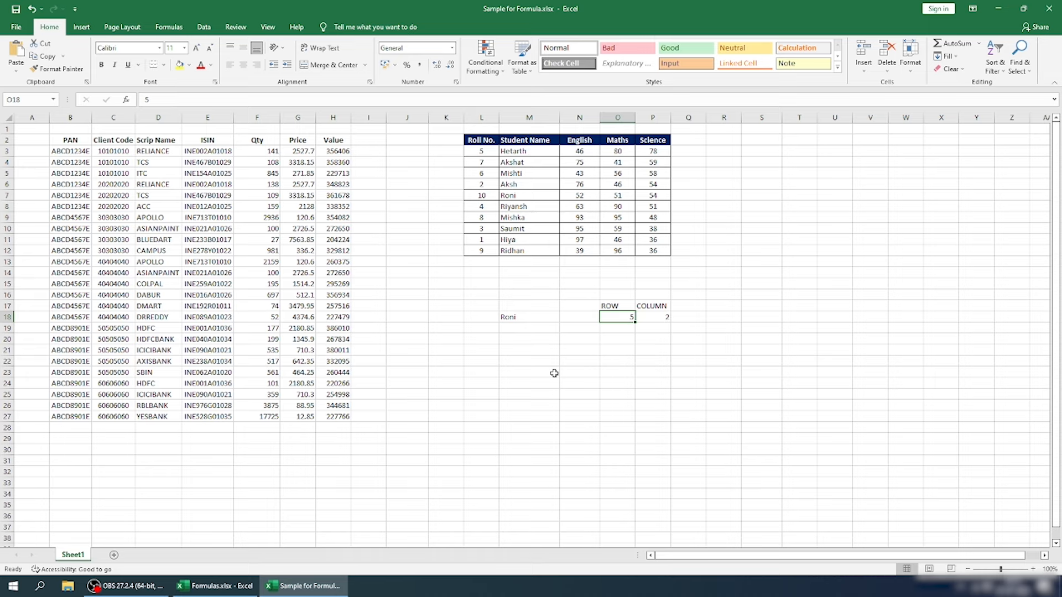
# - Extend the formula in M18 to =INDEX(M3:P12,O18,P18) so it covers the marks and uses the column number
pyautogui.click(508, 317)
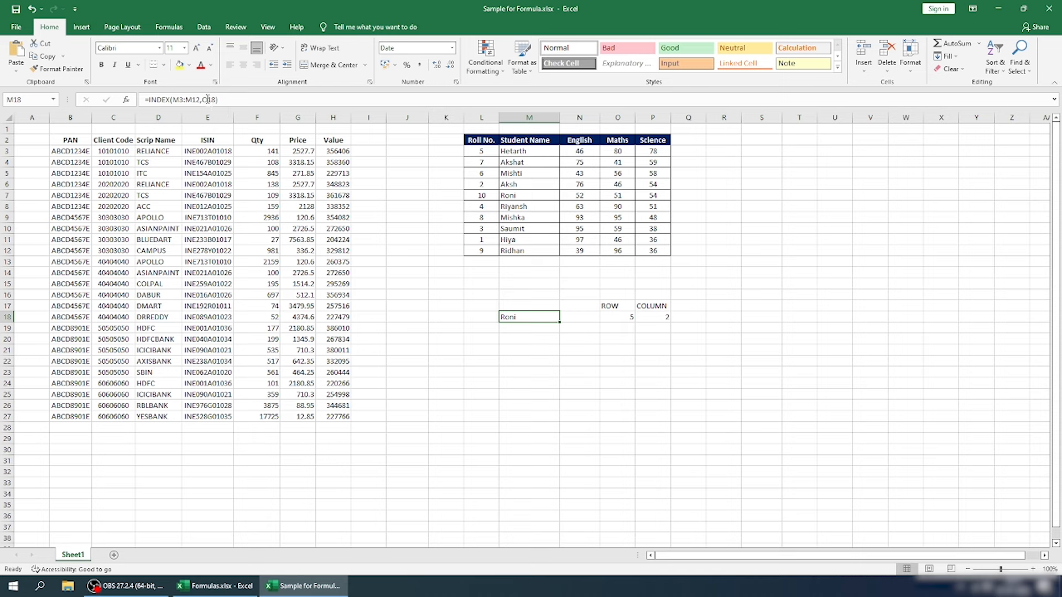
pyautogui.moveTo(201, 99); pyautogui.dragTo(173, 100)
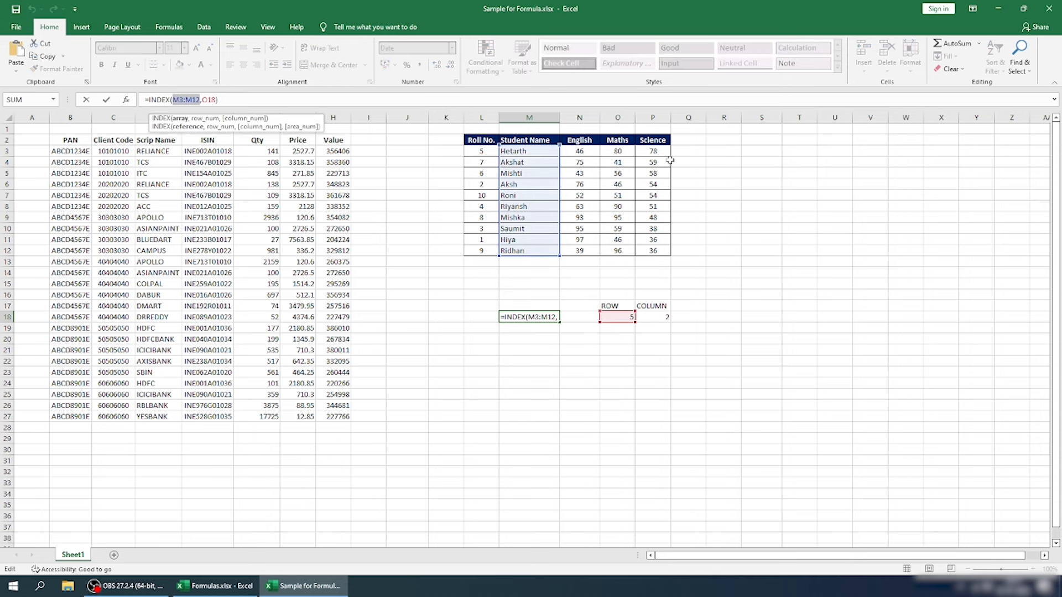
pyautogui.moveTo(539, 151); pyautogui.dragTo(653, 252)
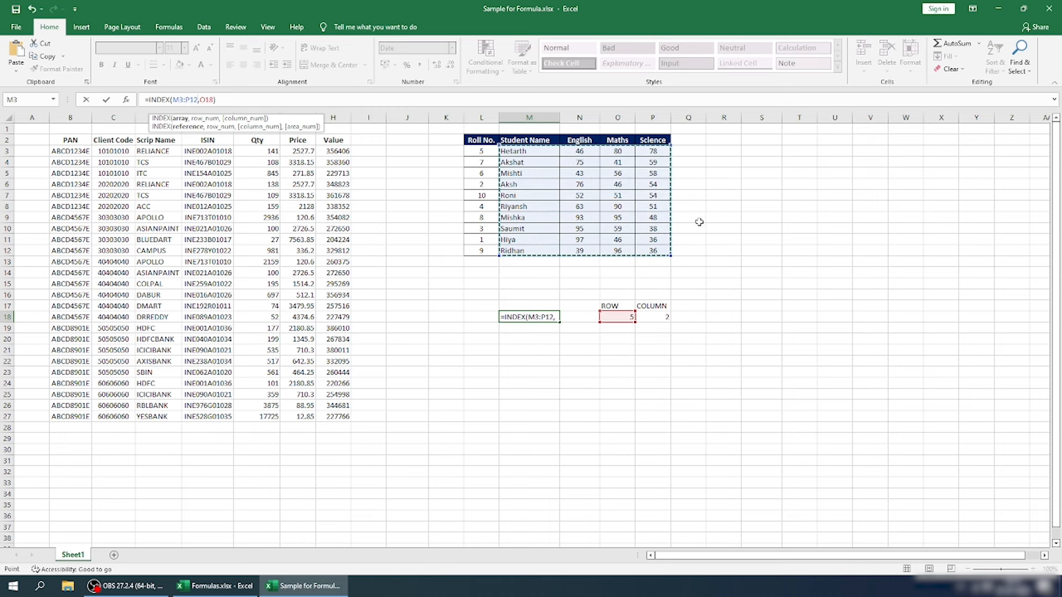
pyautogui.click(213, 101)
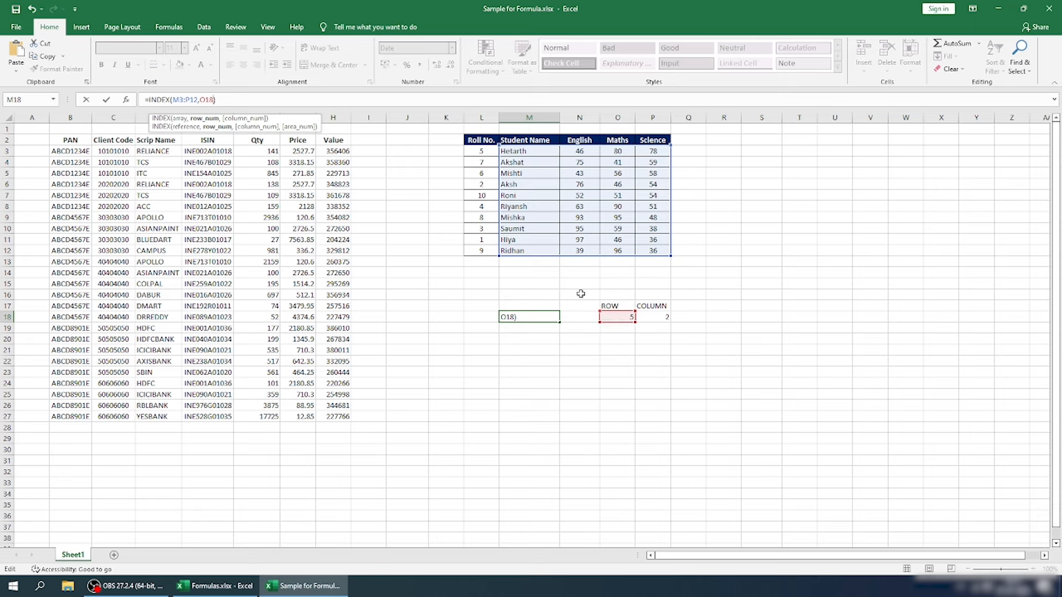
pyautogui.write(',')
pyautogui.click(659, 317)
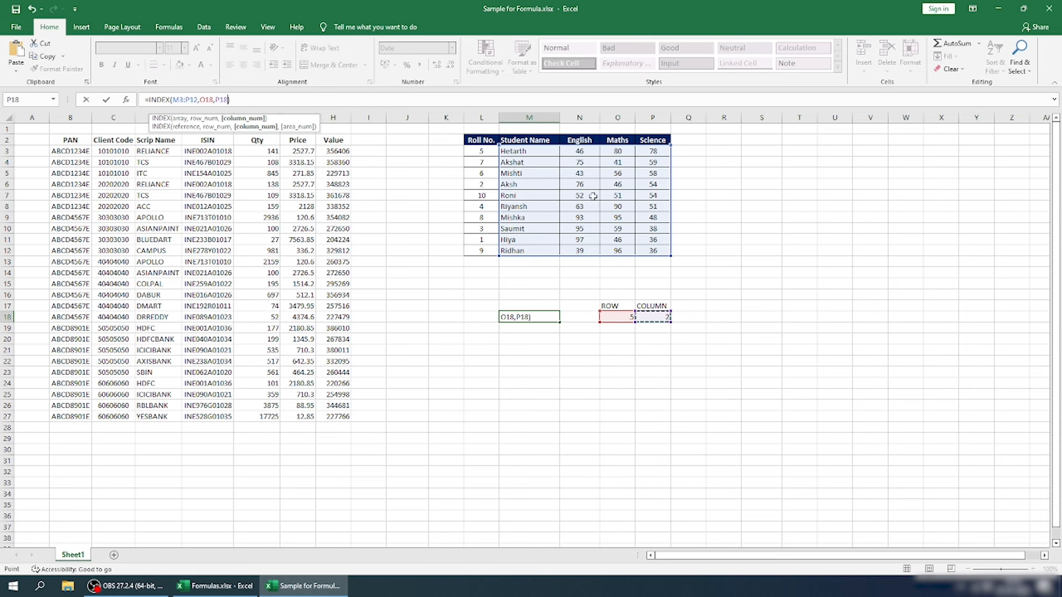
pyautogui.press('Return')
pyautogui.press('Up')
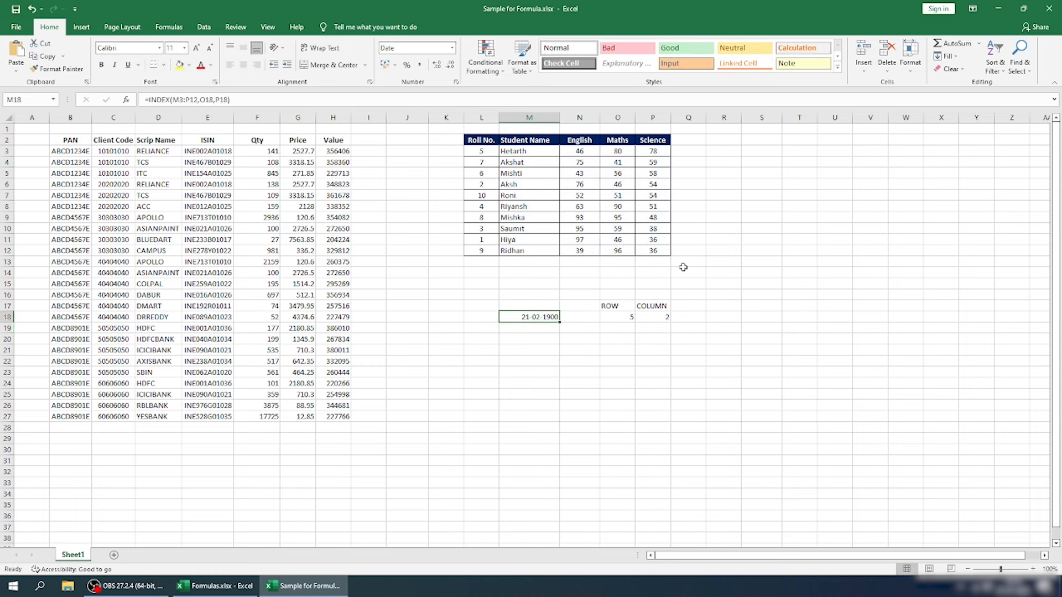
# - Format M18 as Number with 0 decimal places
pyautogui.rightClick(549, 320)
pyautogui.click(588, 522)
pyautogui.click(477, 361)
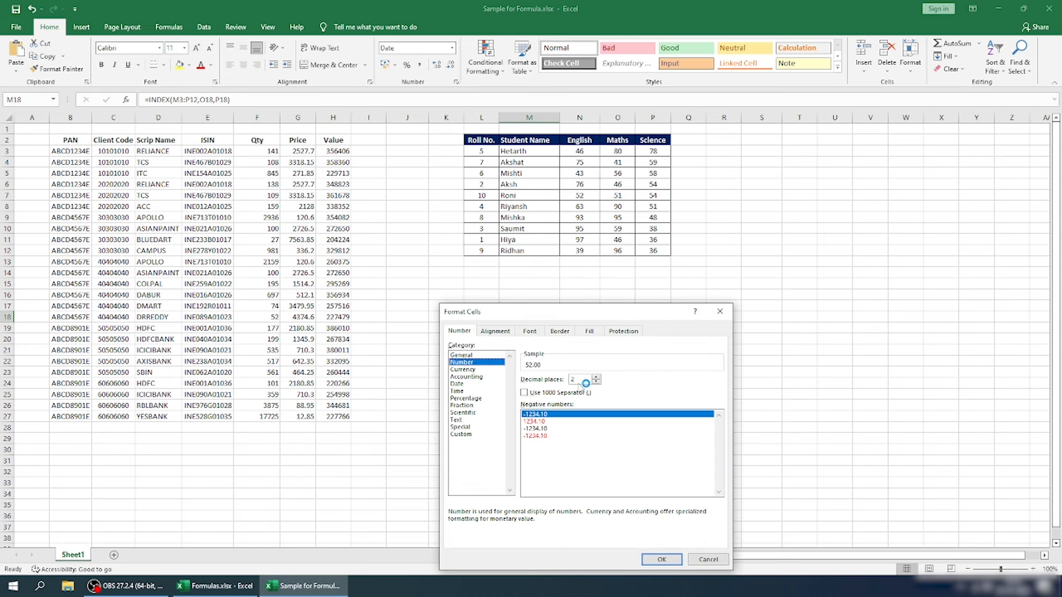
pyautogui.write('0')
pyautogui.press('Return')
# - Trace the INDEX row and column positions through the marks table, starting and ending at the column number in P18
pyautogui.press('Right')
pyautogui.press('Right')
pyautogui.press('Right')
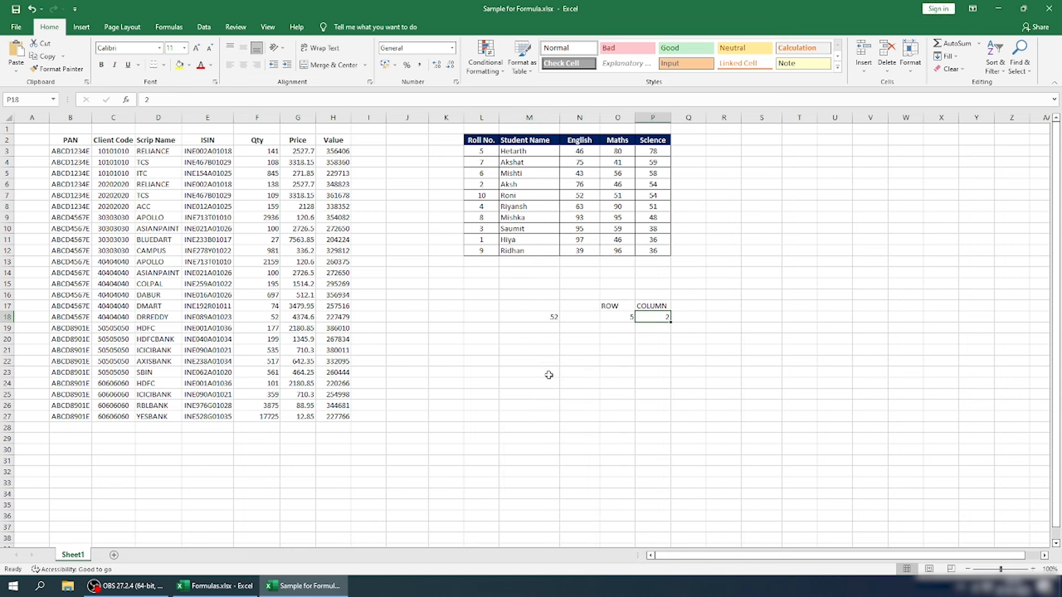
pyautogui.press('Up')
pyautogui.press('Up')
pyautogui.press('Up')
pyautogui.press('Up')
pyautogui.press('Up')
pyautogui.press('Up')
pyautogui.press('Up')
pyautogui.press('Up')
pyautogui.press('Up')
pyautogui.press('Up')
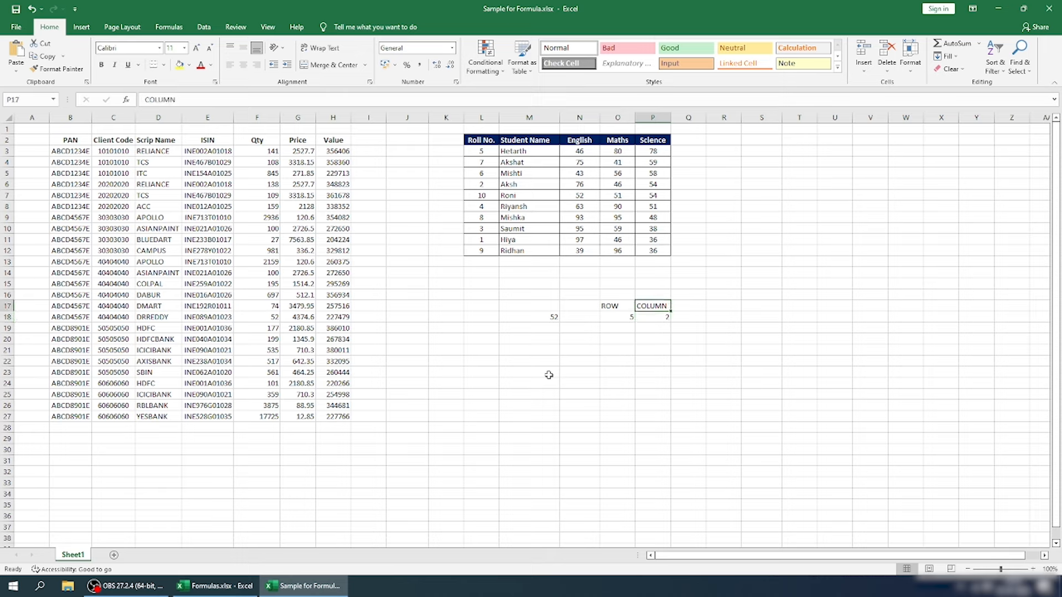
pyautogui.press('Left')
pyautogui.press('Left')
pyautogui.press('Left')
pyautogui.hotkey('shift', 'Right')
pyautogui.press('Right')
pyautogui.press('Right')
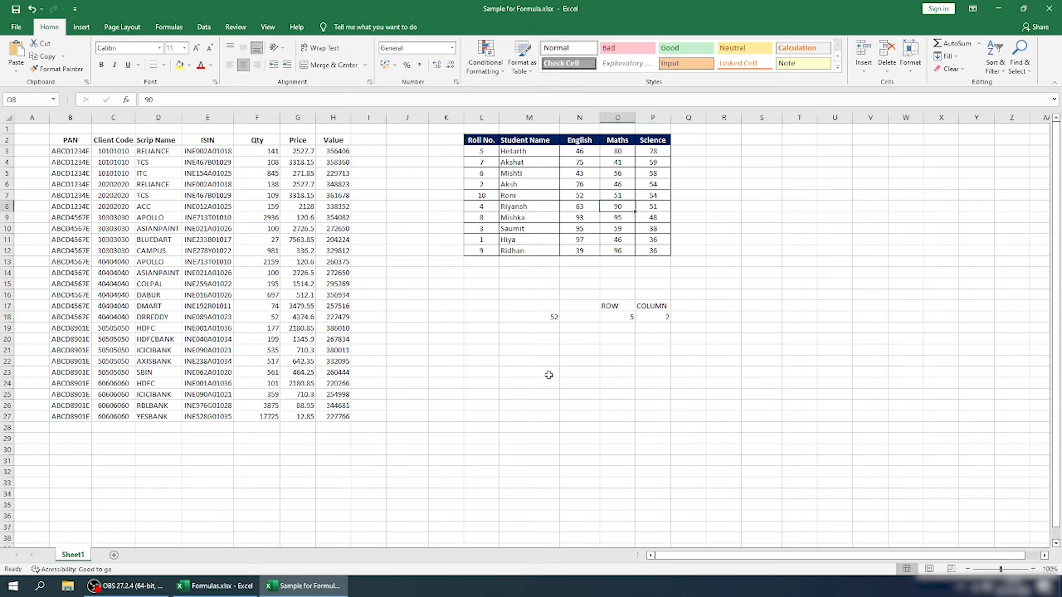
pyautogui.press('Right')
pyautogui.press('Down')
pyautogui.press('Down')
pyautogui.press('Down')
pyautogui.press('Down')
pyautogui.press('Down')
pyautogui.press('Down')
pyautogui.press('Down')
pyautogui.press('Down')
pyautogui.press('Down')
pyautogui.press('Down')
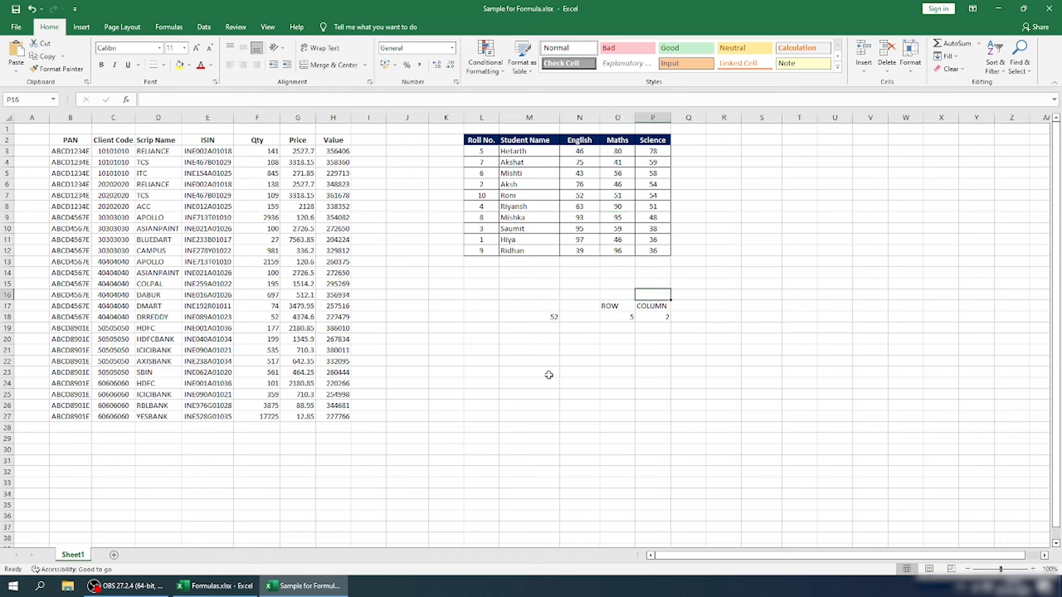
pyautogui.press('Up')
pyautogui.press('Up')
pyautogui.press('Up')
pyautogui.press('Up')
pyautogui.press('Up')
pyautogui.press('Up')
pyautogui.press('Left')
pyautogui.press('Left')
pyautogui.press('Left')
pyautogui.press('Right')
pyautogui.press('Right')
pyautogui.press('Right')
pyautogui.press('Down')
pyautogui.press('Down')
pyautogui.press('Down')
pyautogui.press('Down')
pyautogui.press('Down')
pyautogui.press('Down')
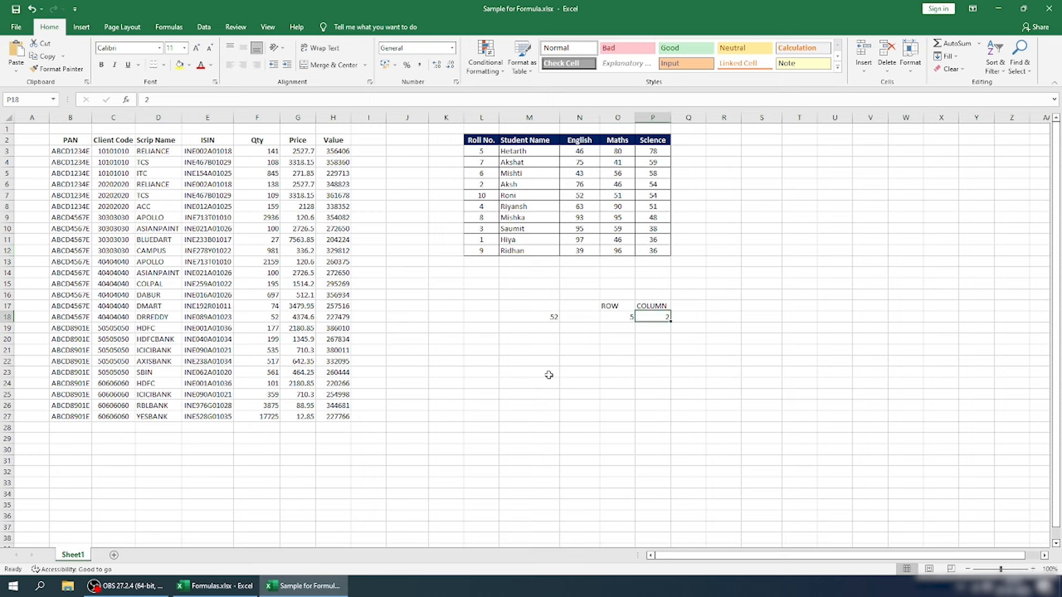
# - Set the column number in P18 to 4
pyautogui.write('4')
pyautogui.press('Return')
pyautogui.press('Up')
# - Check the INDEX result against the fifth row and fourth column of the student marks range
pyautogui.press('Left')
pyautogui.press('Up')
pyautogui.press('Up')
pyautogui.press('Up')
pyautogui.press('Up')
pyautogui.press('Up')
pyautogui.press('Up')
pyautogui.press('Up')
pyautogui.press('Up')
pyautogui.press('Up')
pyautogui.press('Up')
pyautogui.press('Right')
pyautogui.press('Up')
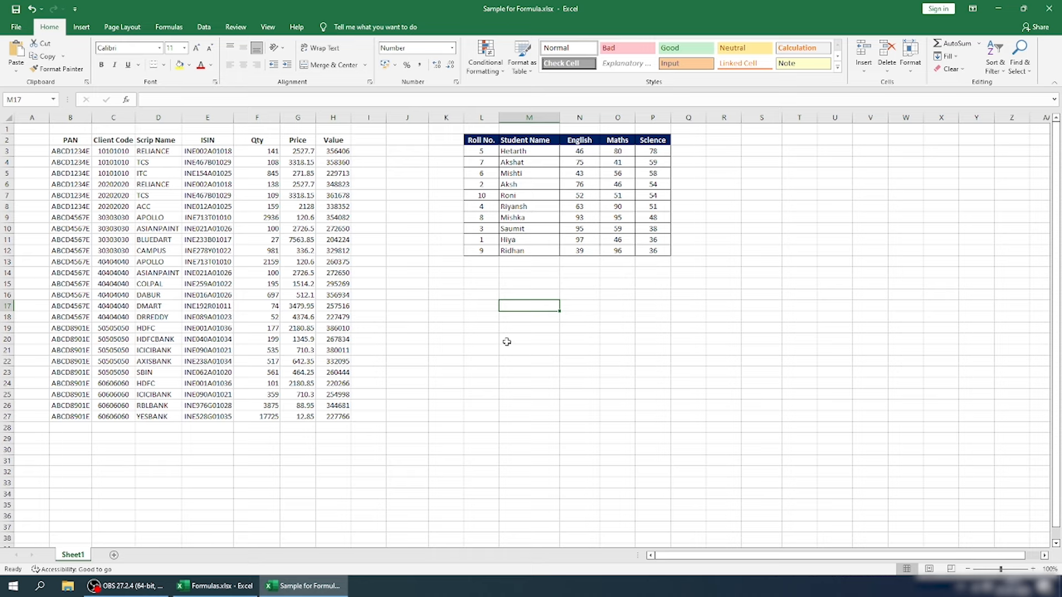
# - Enter the formula =OFFSET(M8,-1,0) in M17 to return the name one row above M8
pyautogui.write('=')
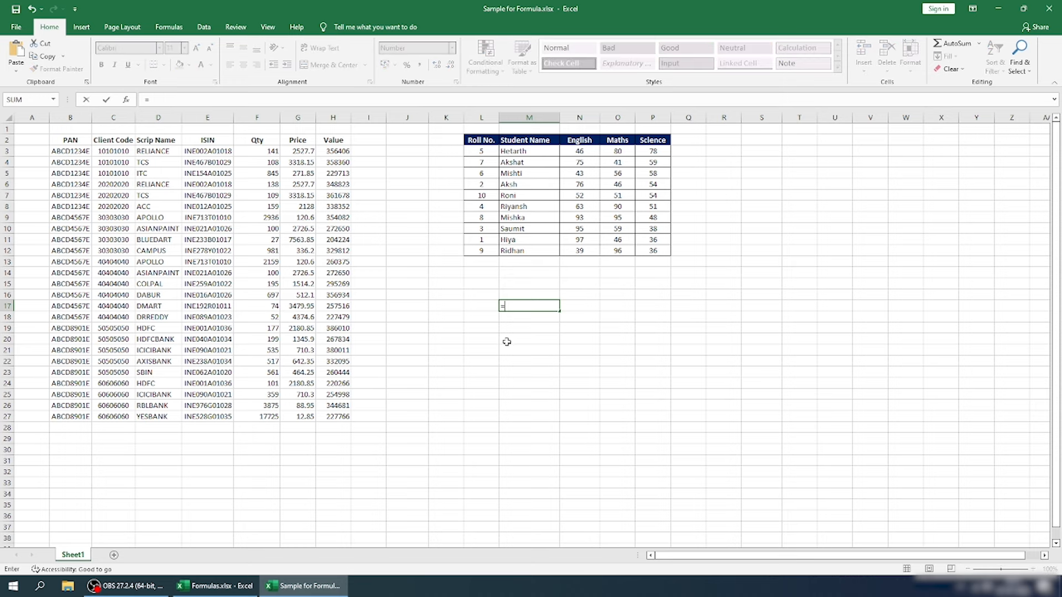
pyautogui.write('off')
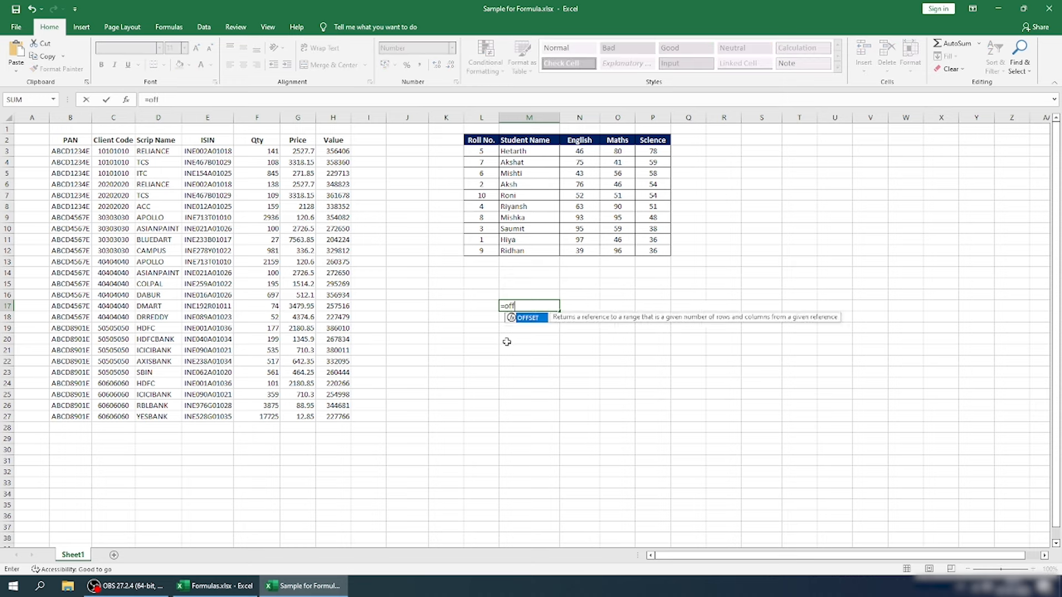
pyautogui.press('Tab')
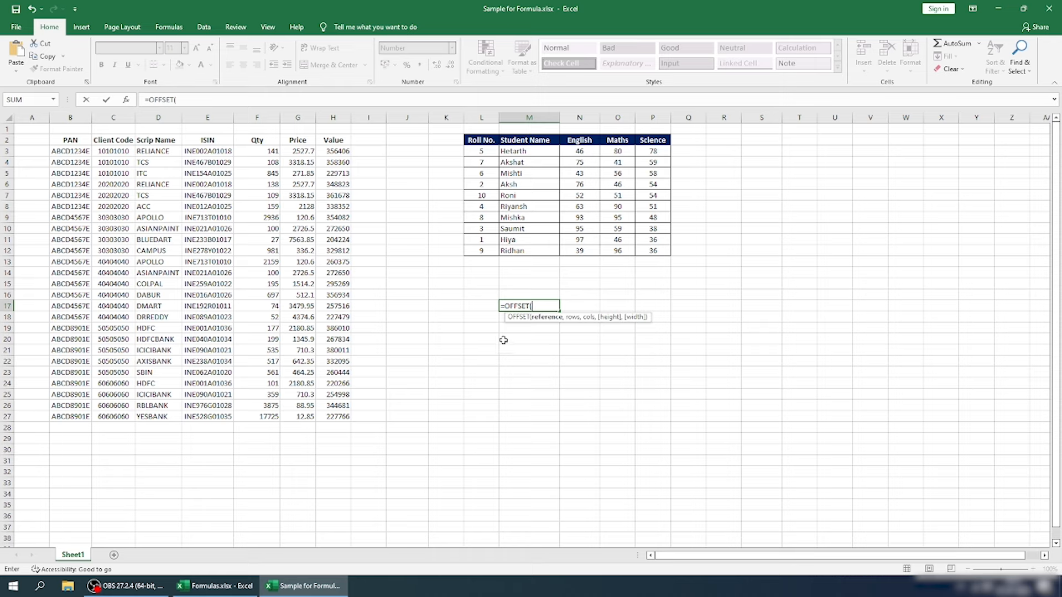
pyautogui.click(531, 208)
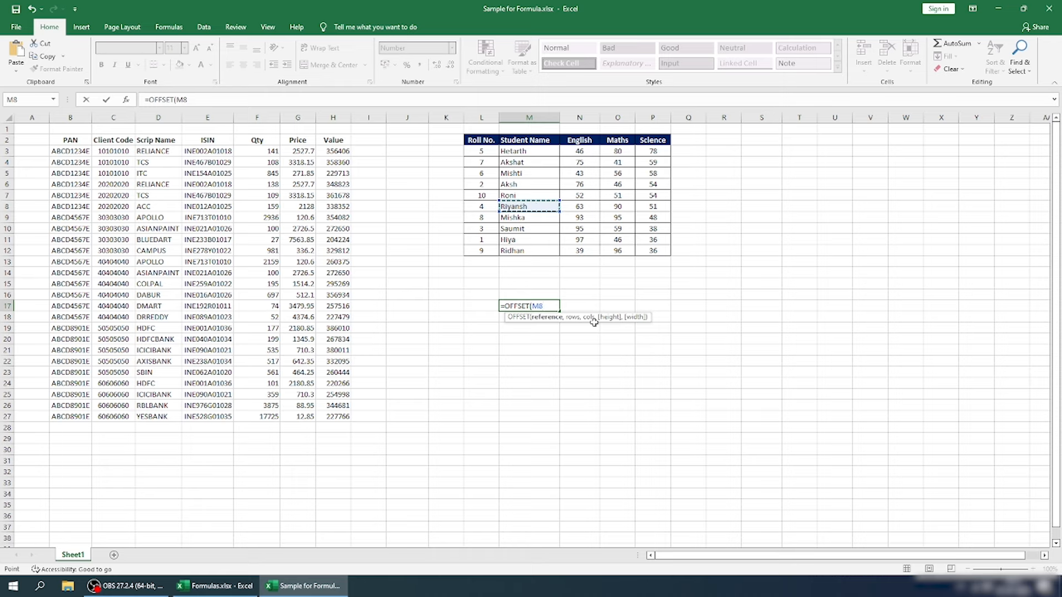
pyautogui.write(',')
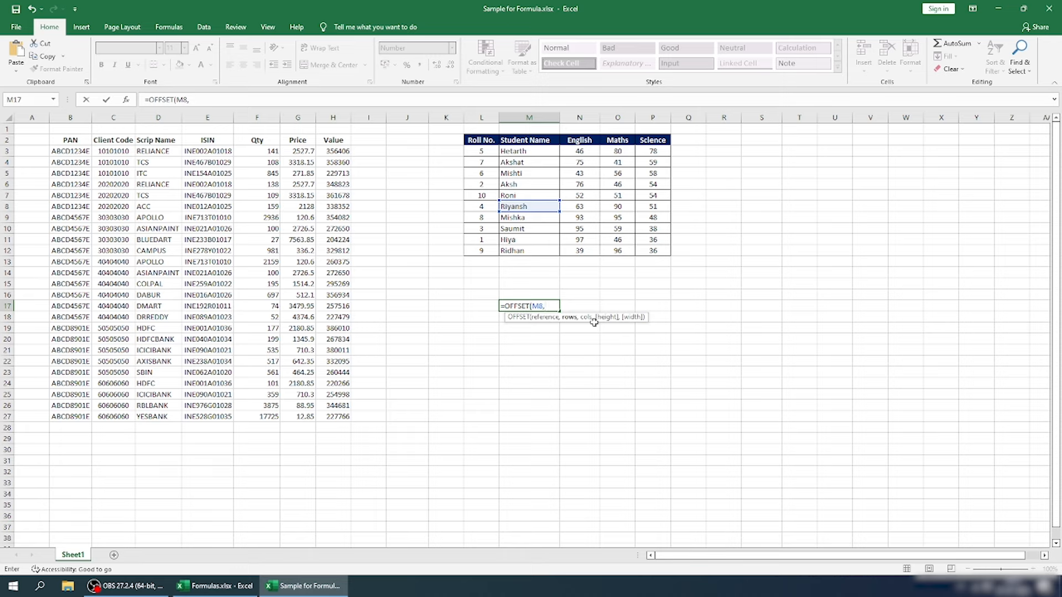
pyautogui.write('1')
pyautogui.press('Return')
pyautogui.press('Return')
pyautogui.write(',0)')
pyautogui.press('Return')
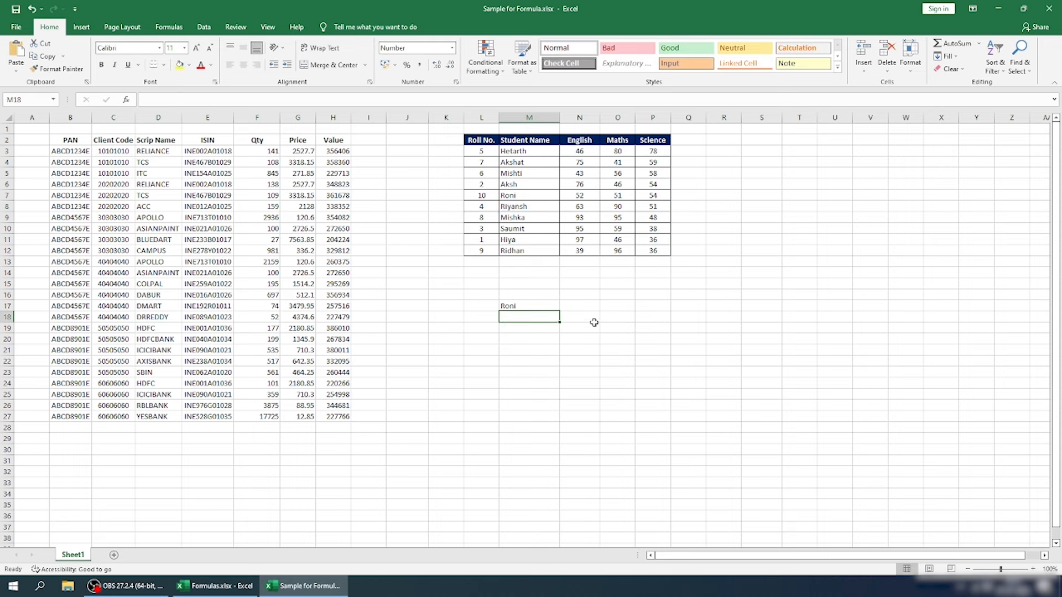
# - Change the M17 formula to =OFFSET(M8,1,0) and check its result against the cell below M8
pyautogui.press('Up')
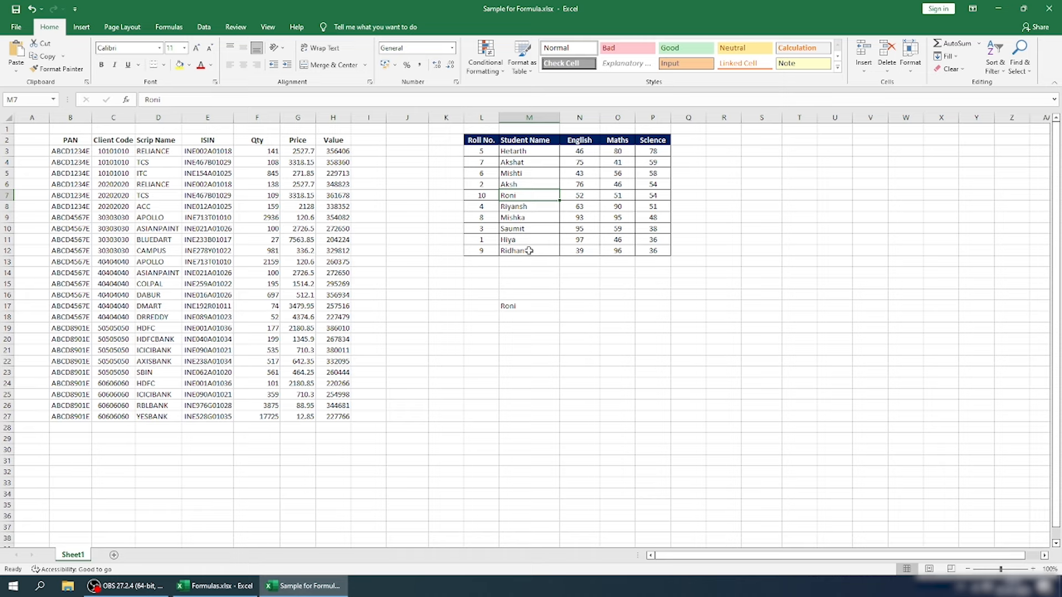
pyautogui.click(522, 307)
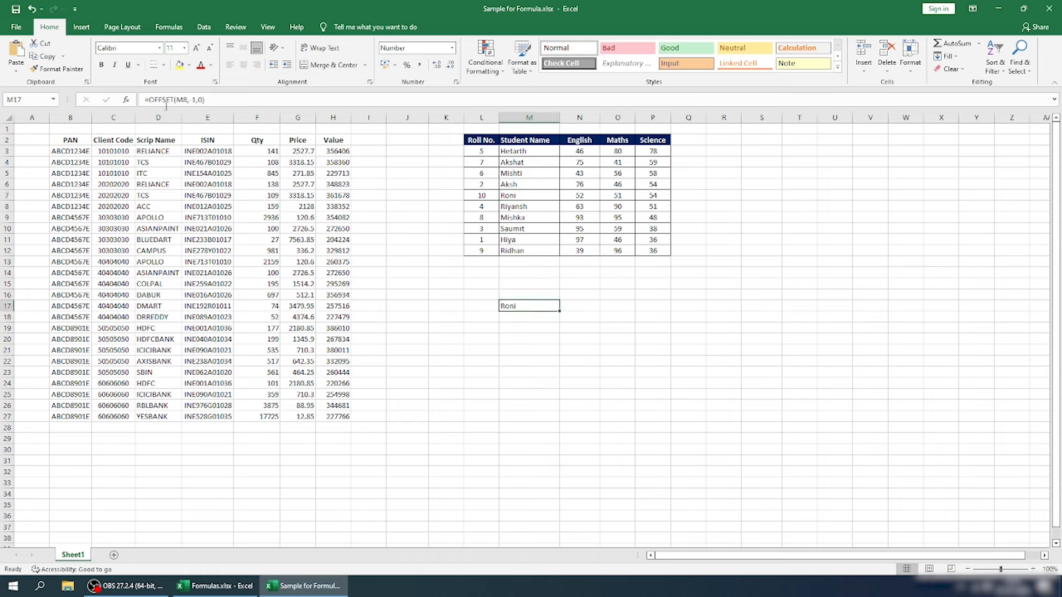
pyautogui.click(189, 102)
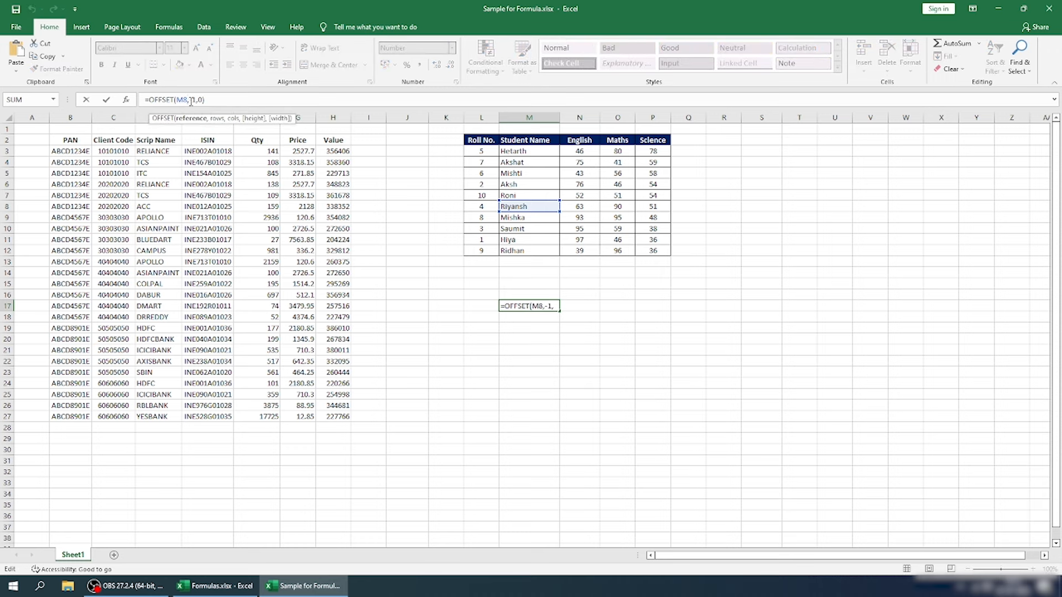
pyautogui.moveTo(190, 103); pyautogui.dragTo(195, 106)
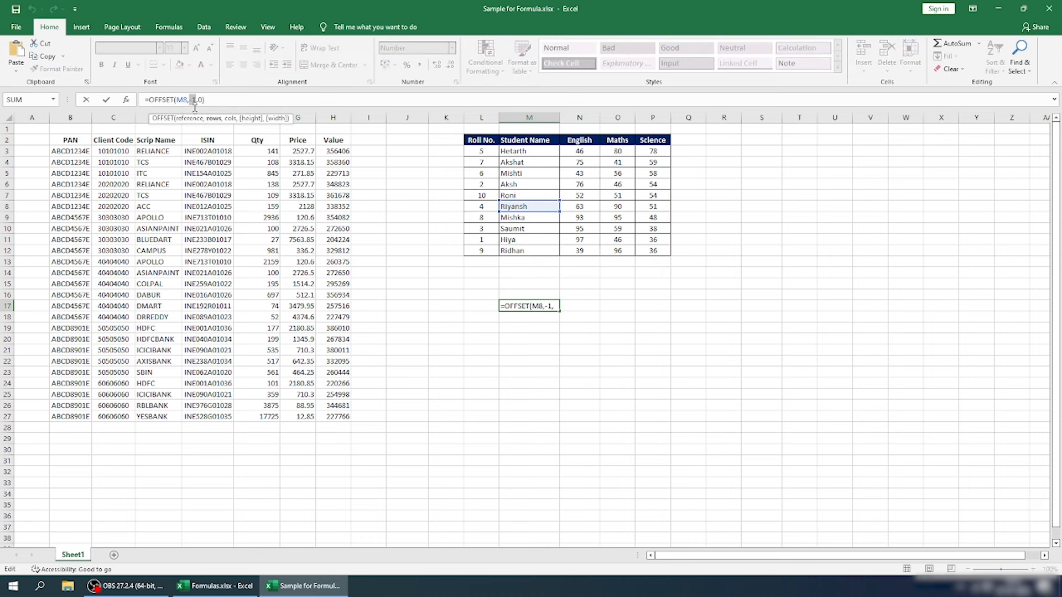
pyautogui.press('BackSpace')
pyautogui.press('Return')
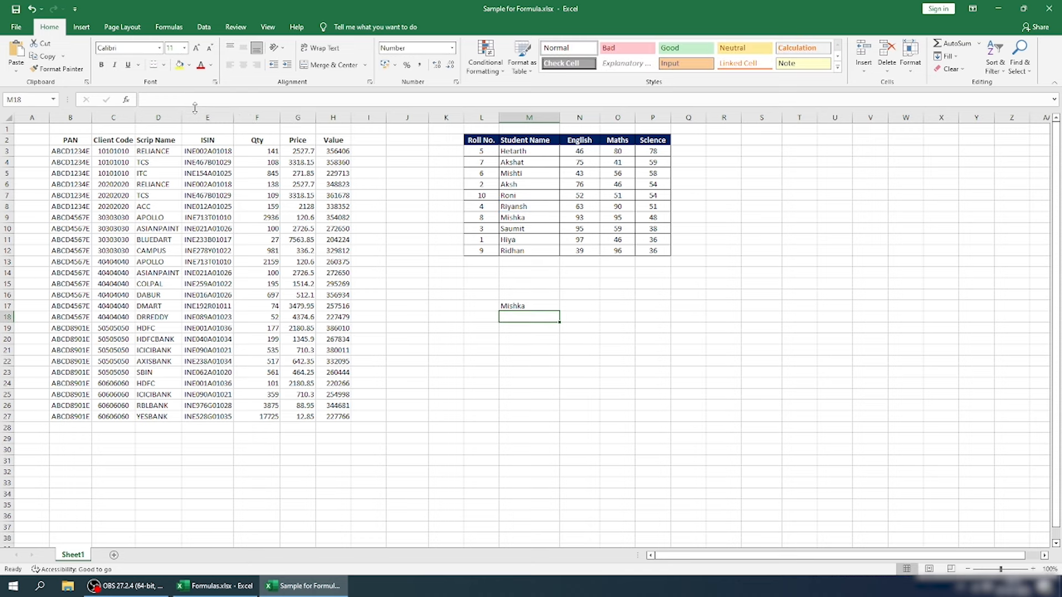
pyautogui.click(529, 208)
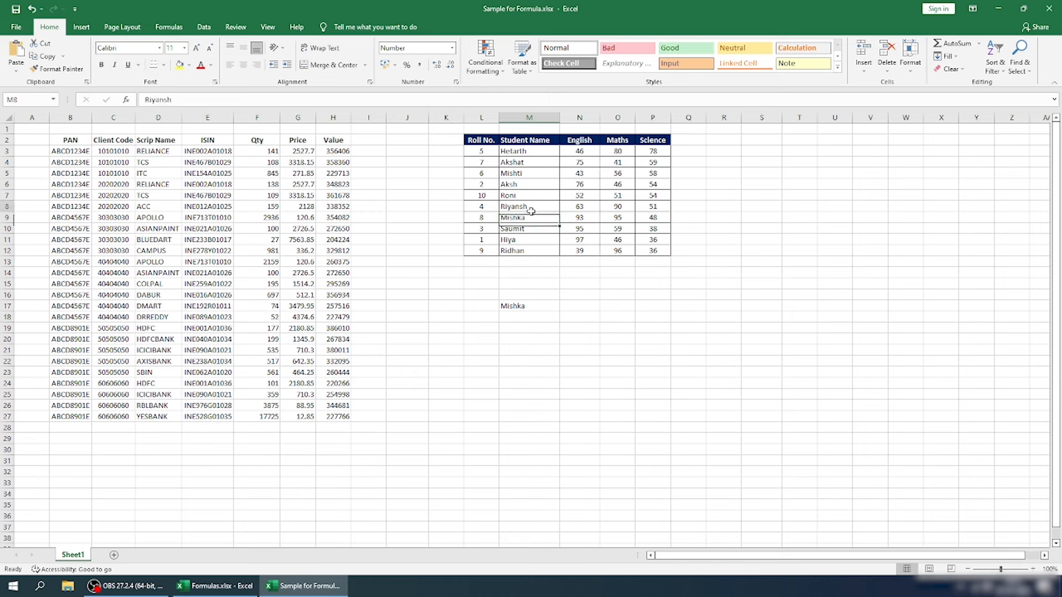
pyautogui.click(536, 230)
pyautogui.click(533, 218)
pyautogui.click(536, 306)
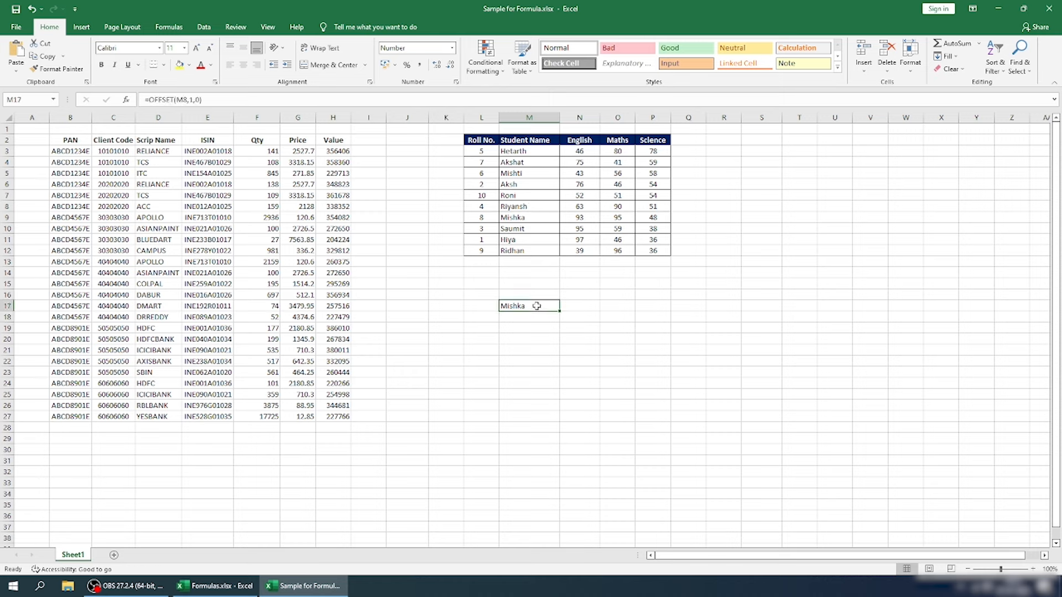
# - Change the M17 formula to =OFFSET(M8,-1,1) and trace the offset from M8 through M7 to N7
pyautogui.press('F2')
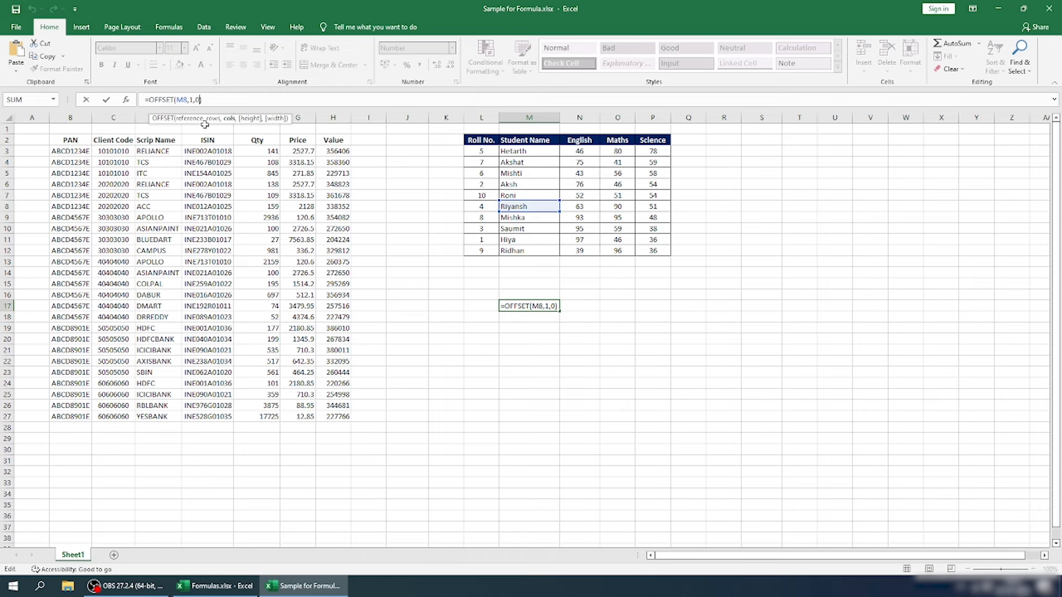
pyautogui.click(189, 100)
pyautogui.write('-')
pyautogui.press('Right')
pyautogui.press('Delete')
pyautogui.write('1')
pyautogui.hotkey('ctrl', 'Return')
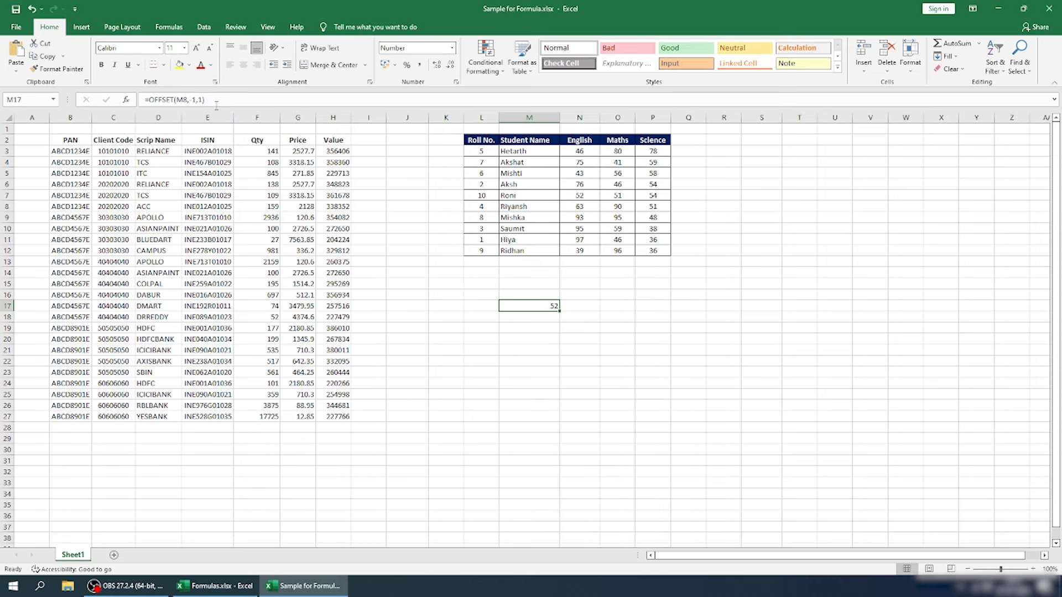
pyautogui.click(536, 208)
pyautogui.click(529, 193)
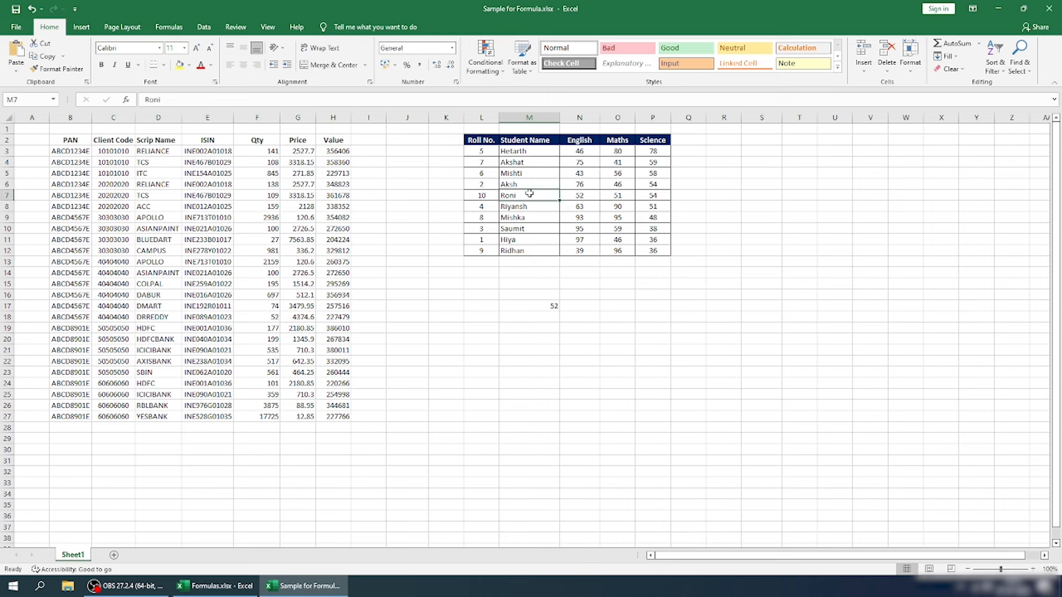
pyautogui.click(579, 195)
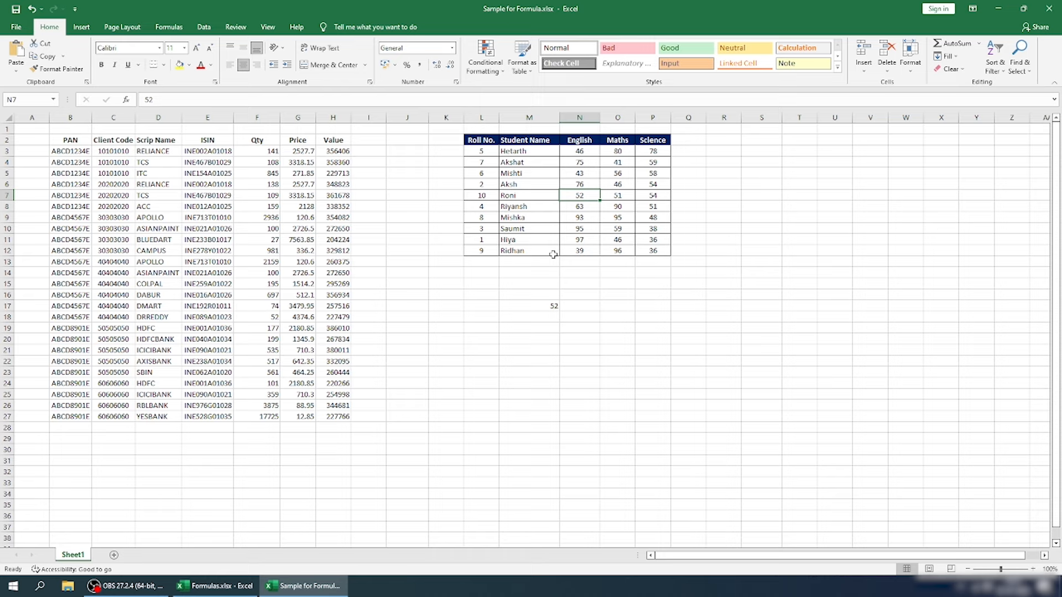
# - Change the M17 formula to =OFFSET(M8,-1,-1) and check its result against L7
pyautogui.click(548, 301)
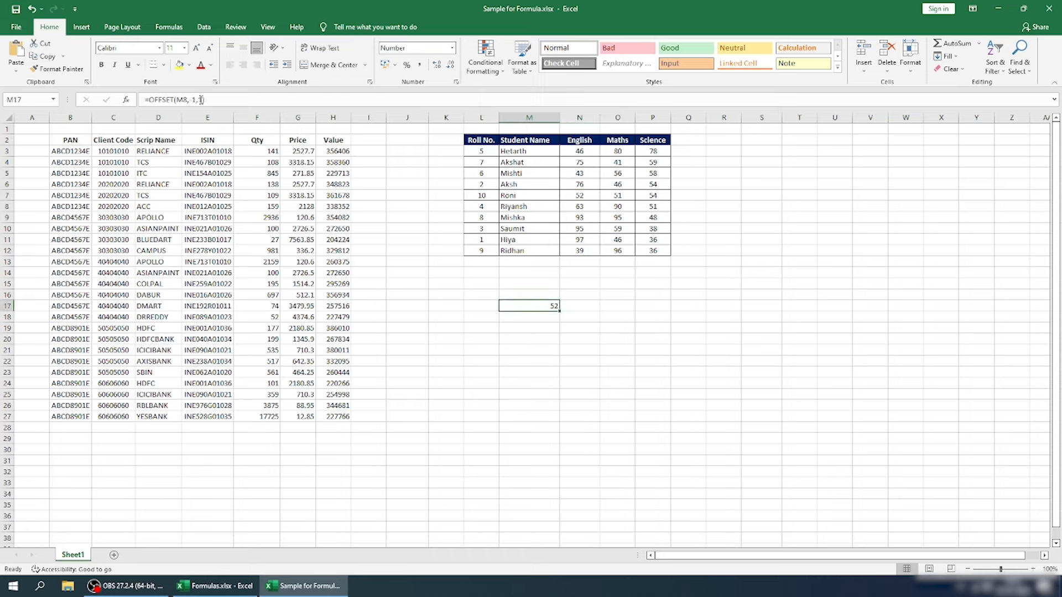
pyautogui.click(201, 100)
pyautogui.write('-')
pyautogui.press('Return')
pyautogui.press('Up')
pyautogui.click(492, 194)
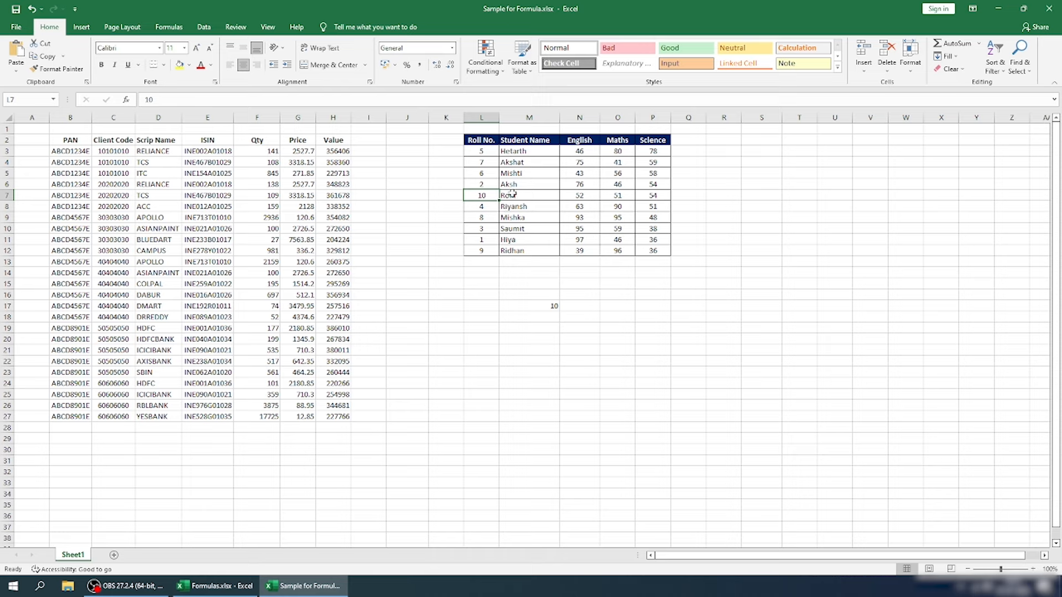
# - Review the reference and rows arguments of the OFFSET formula in M17, and clear the formula from the sheet
pyautogui.click(553, 308)
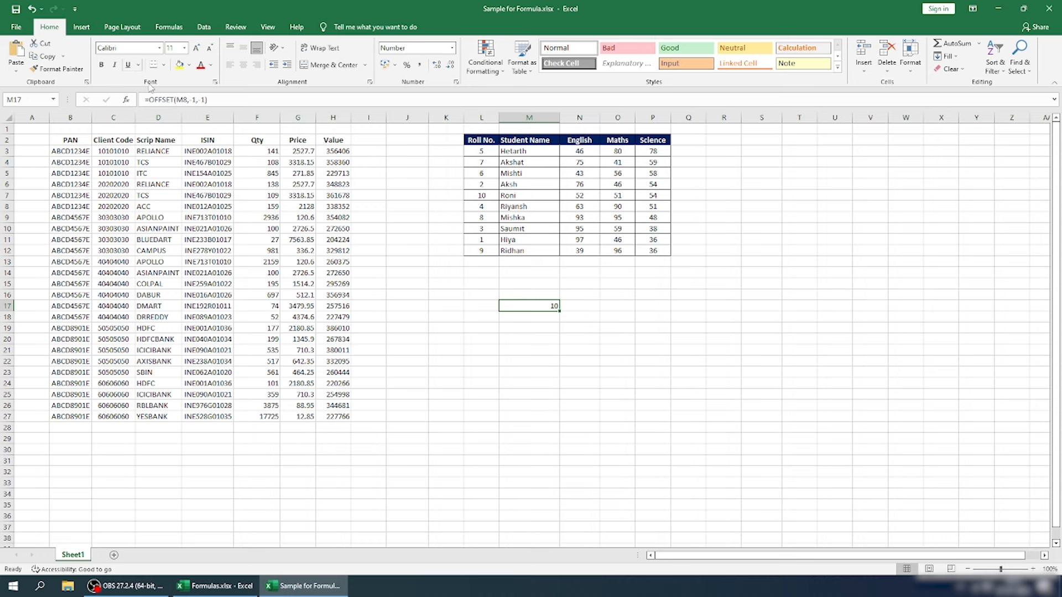
pyautogui.click(182, 100)
pyautogui.doubleClick(182, 100)
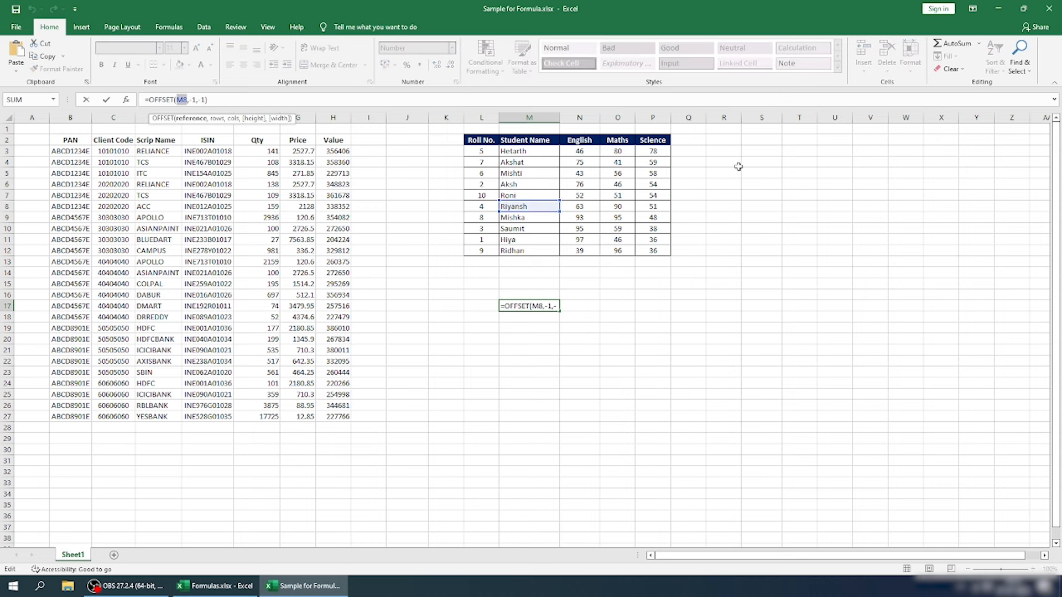
pyautogui.click(194, 100)
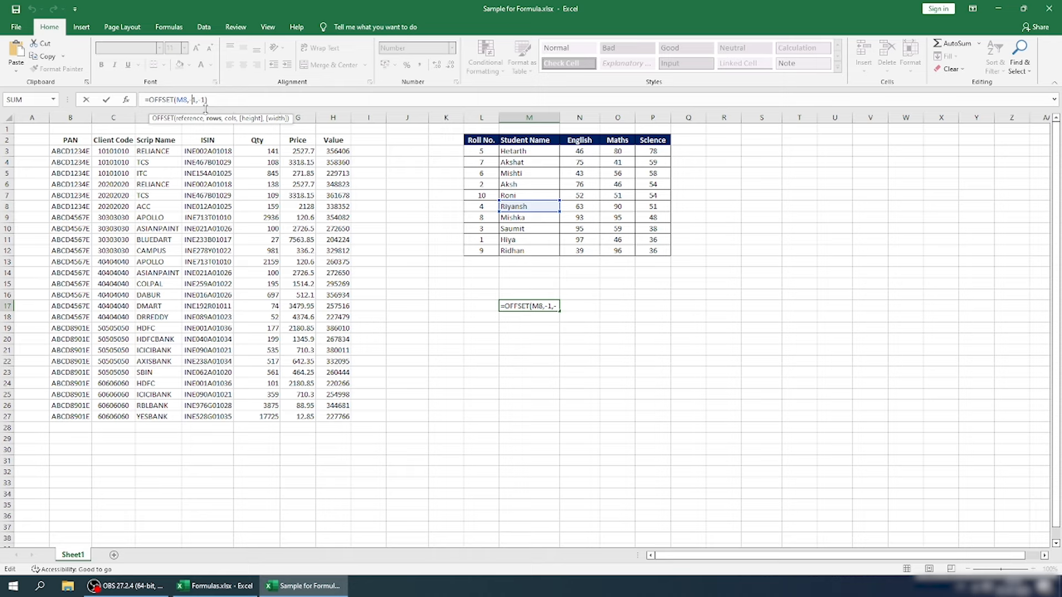
pyautogui.press('Return')
pyautogui.moveTo(483, 295); pyautogui.dragTo(605, 327)
pyautogui.press('Delete')
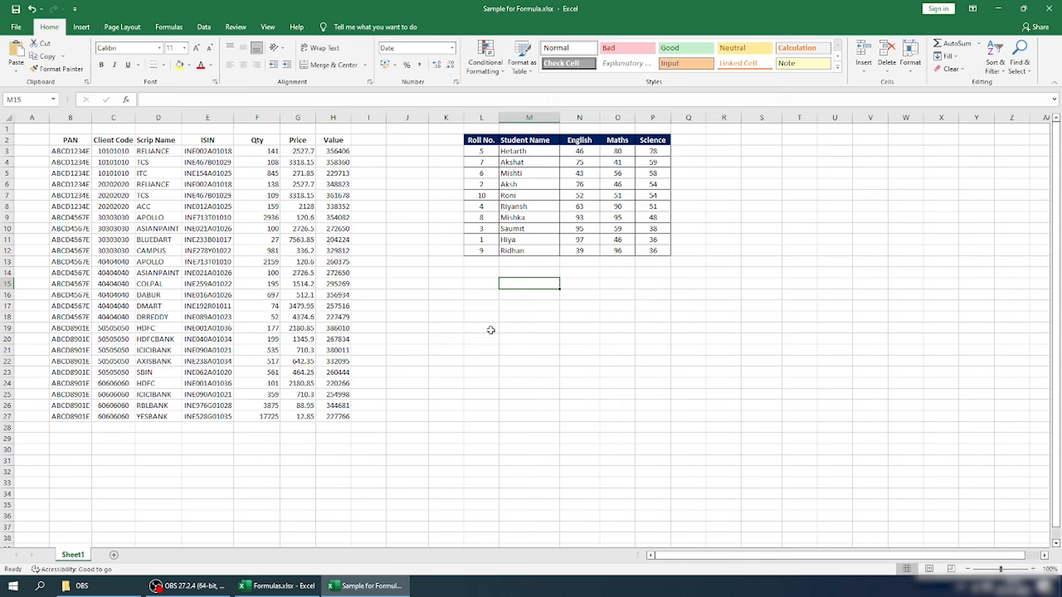
# - Enter =MID(B14,5,4) in M15 to extract four characters of the PAN, starting at the fifth
pyautogui.write('=')
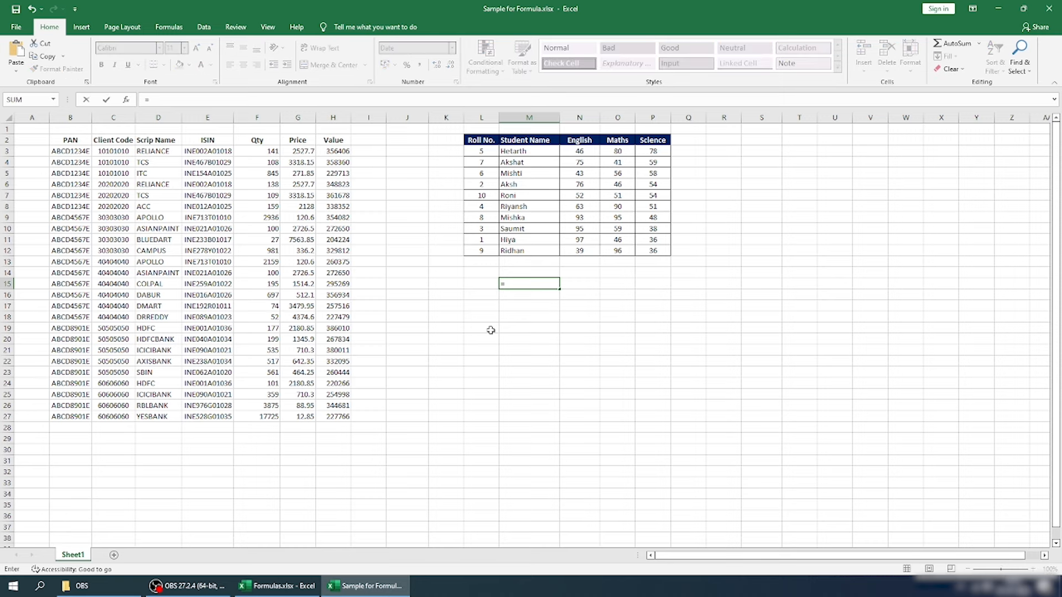
pyautogui.write('mid')
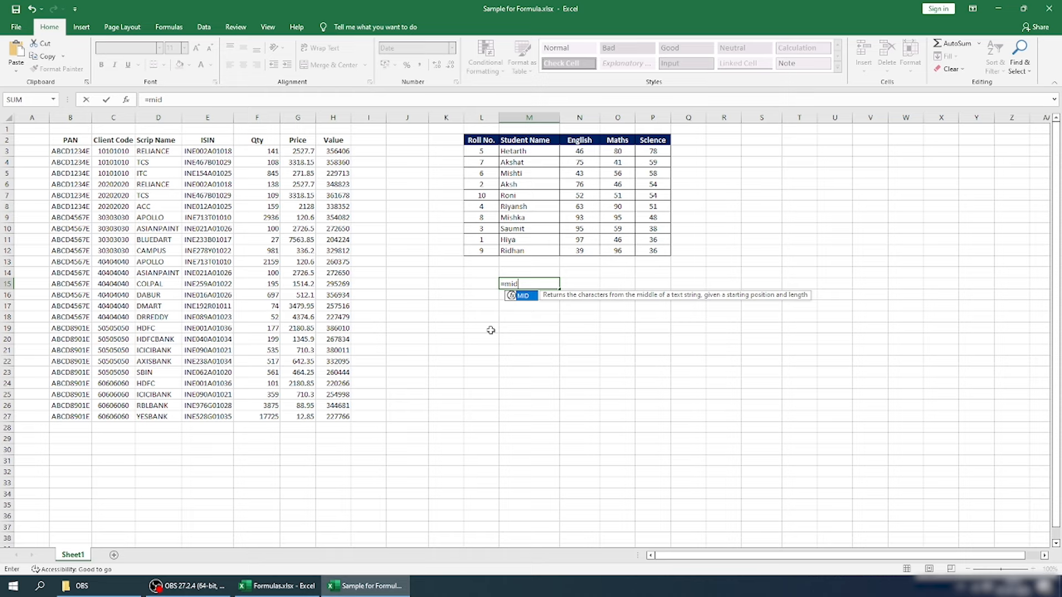
pyautogui.press('Tab')
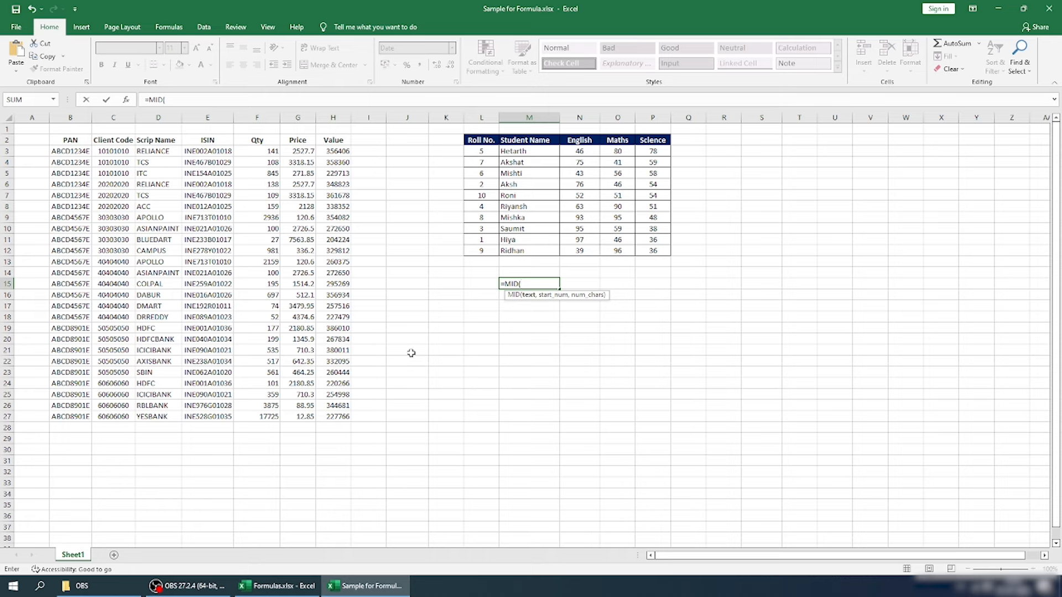
pyautogui.click(86, 274)
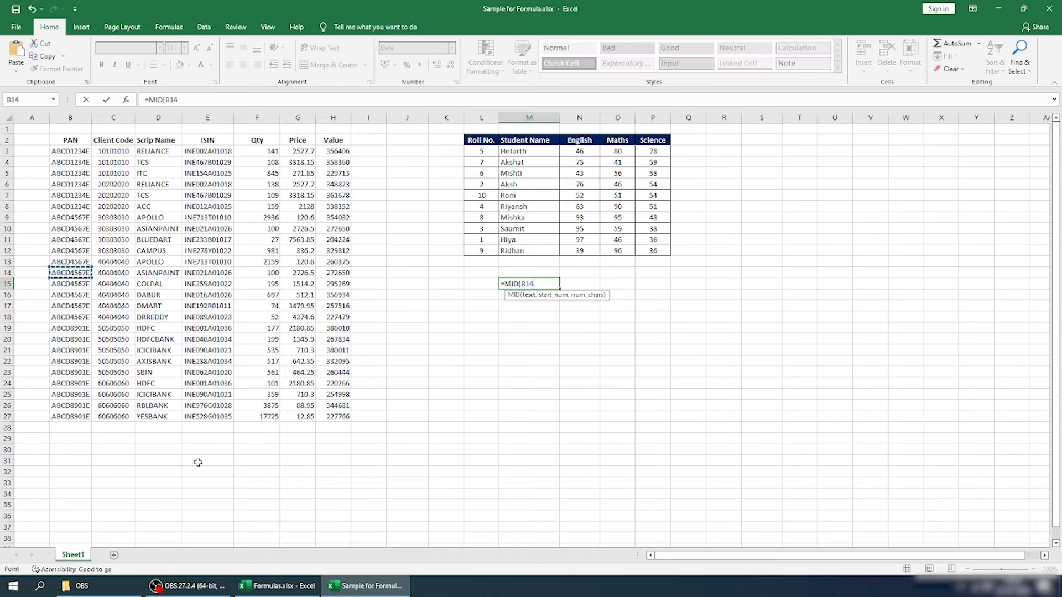
pyautogui.write(',5,4)')
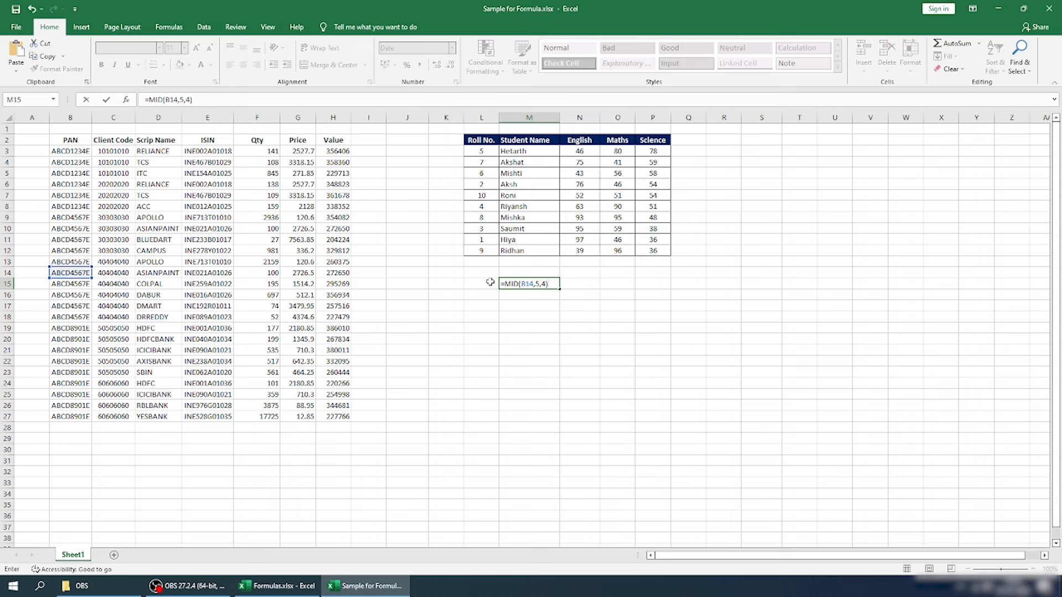
pyautogui.press('Return')
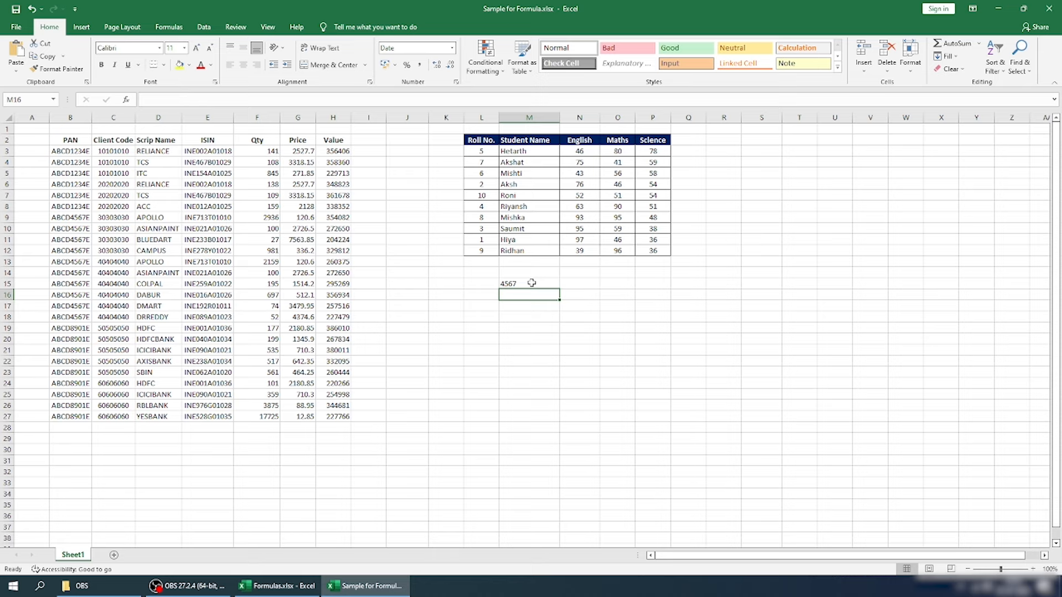
pyautogui.write('=le')
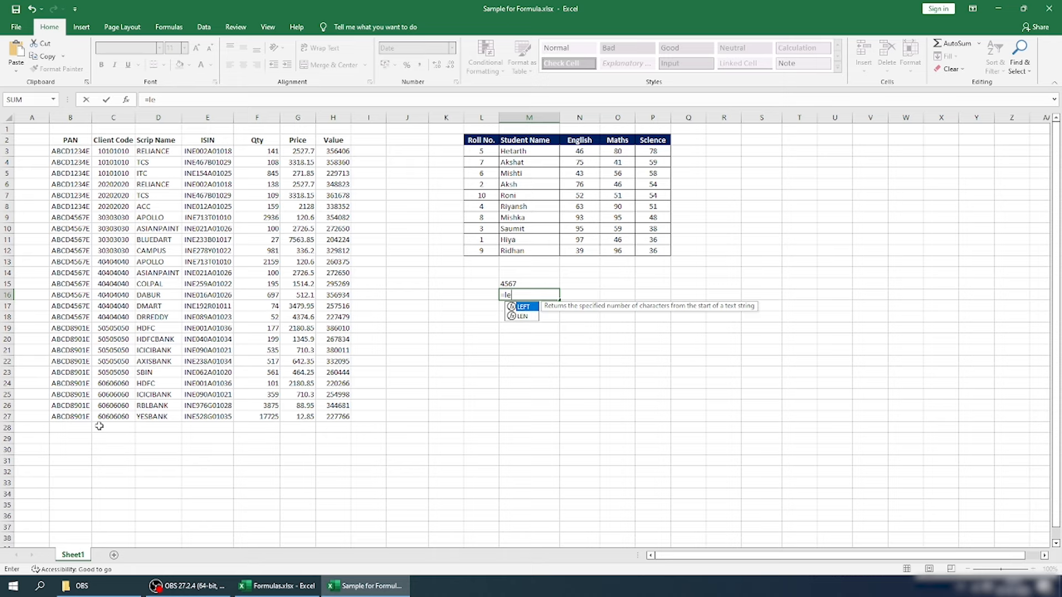
pyautogui.write('f')
pyautogui.press('Tab')
pyautogui.press('Left')
pyautogui.press('Left')
pyautogui.press('Left')
pyautogui.press('Left')
pyautogui.press('Left')
pyautogui.press('Left')
pyautogui.press('Left')
pyautogui.press('Left')
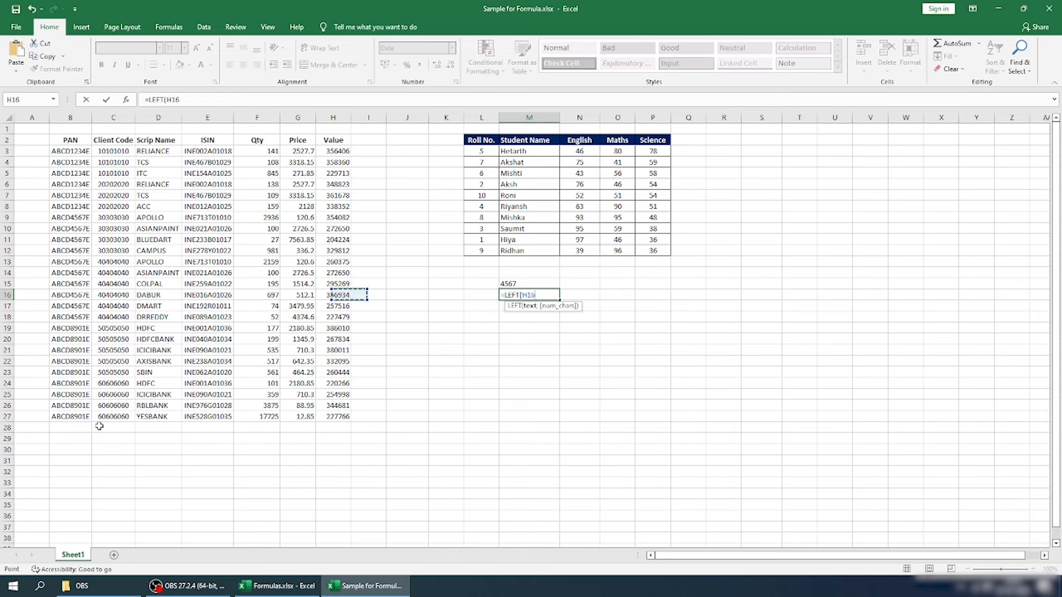
pyautogui.press('Left')
pyautogui.press('Left')
pyautogui.press('Left')
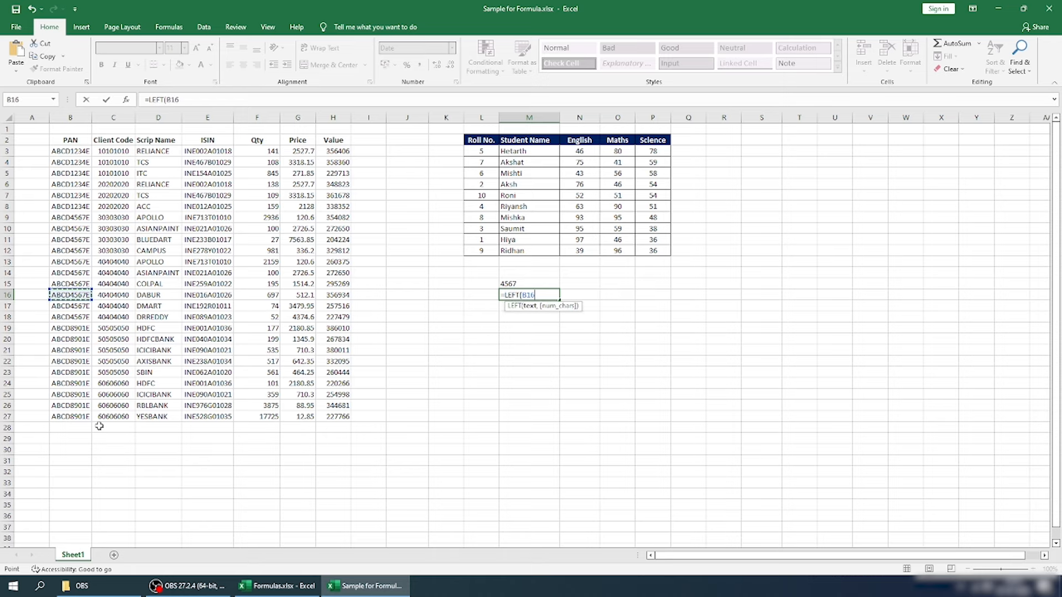
pyautogui.press('BackSpace')
pyautogui.press('BackSpace')
pyautogui.press('BackSpace')
pyautogui.press('BackSpace')
pyautogui.press('BackSpace')
pyautogui.press('BackSpace')
pyautogui.press('BackSpace')
pyautogui.press('BackSpace')
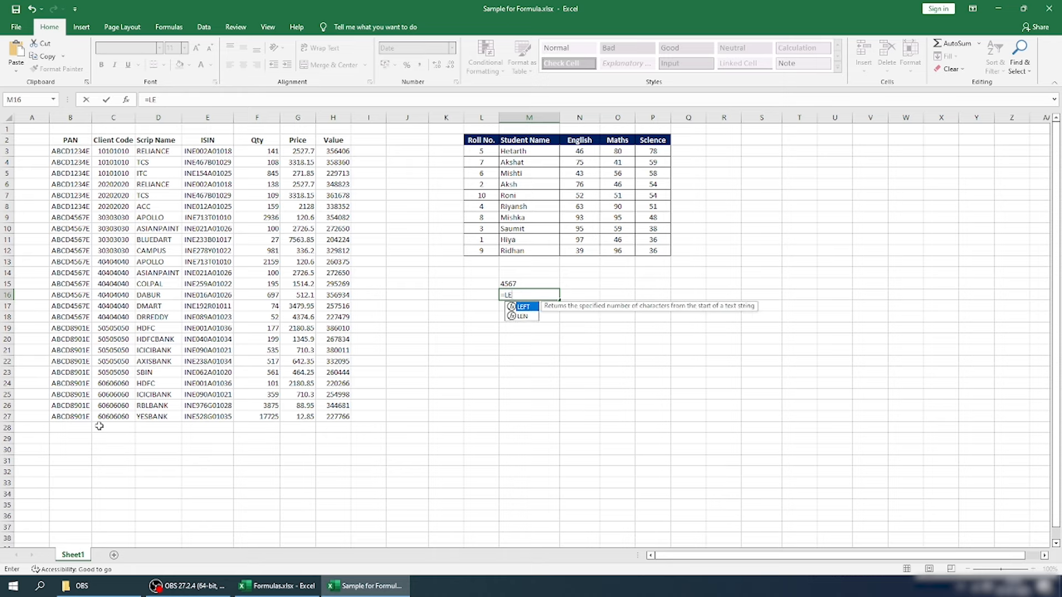
pyautogui.press('BackSpace')
# - Enter =RIGHT(B16,5) in M16 to extract the last five characters of the PAN
pyautogui.write('=RIGHT(')
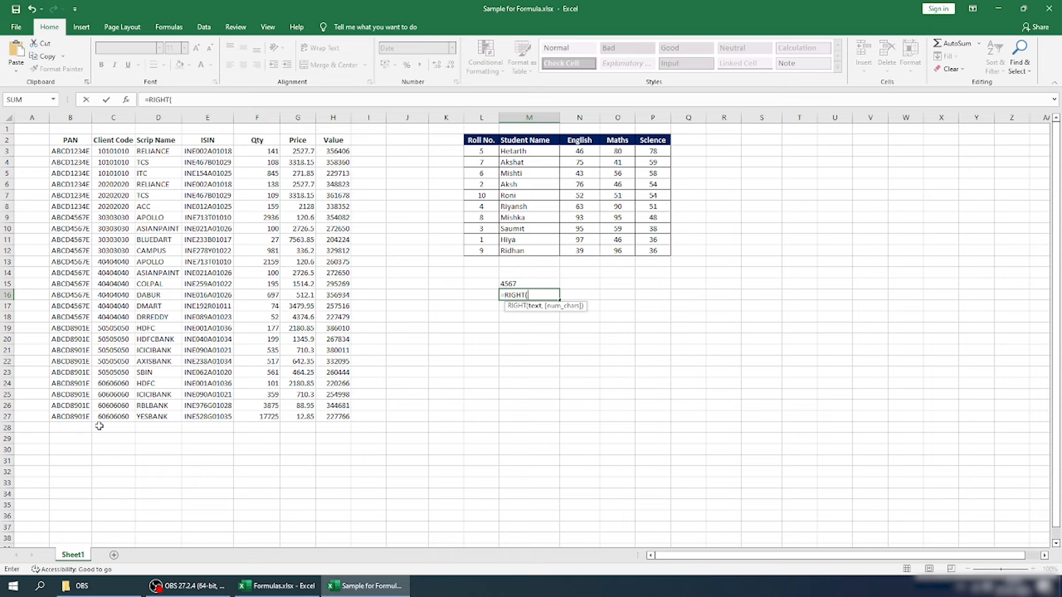
pyautogui.press('Left')
pyautogui.press('Left')
pyautogui.press('Left')
pyautogui.press('Left')
pyautogui.press('Left')
pyautogui.press('Left')
pyautogui.press('Left')
pyautogui.press('Left')
pyautogui.press('Left')
pyautogui.press('Left')
pyautogui.press('Left')
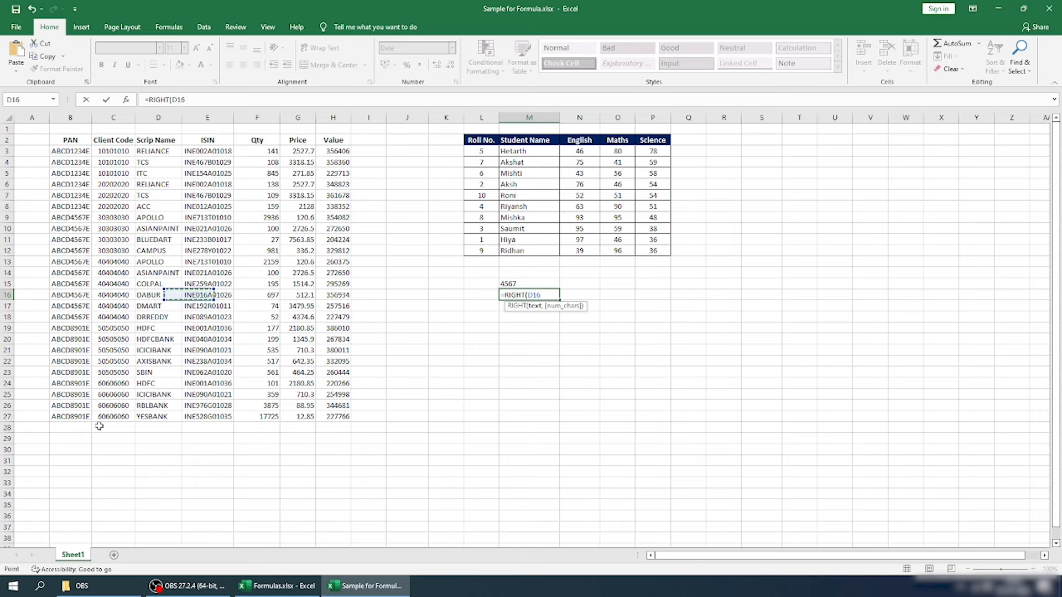
pyautogui.write(',5')
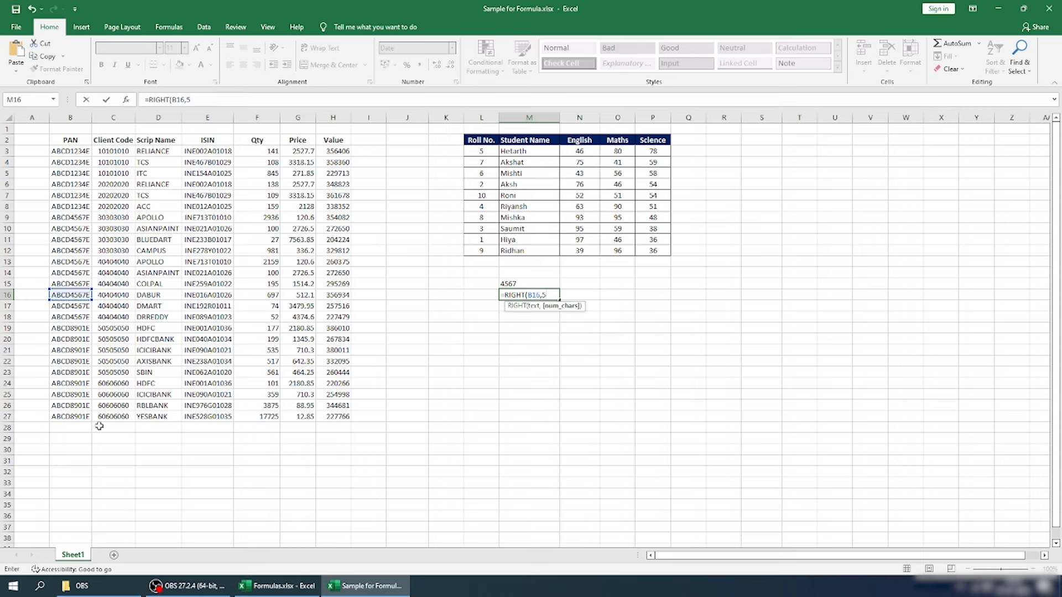
pyautogui.hotkey('ctrl', 'Return')
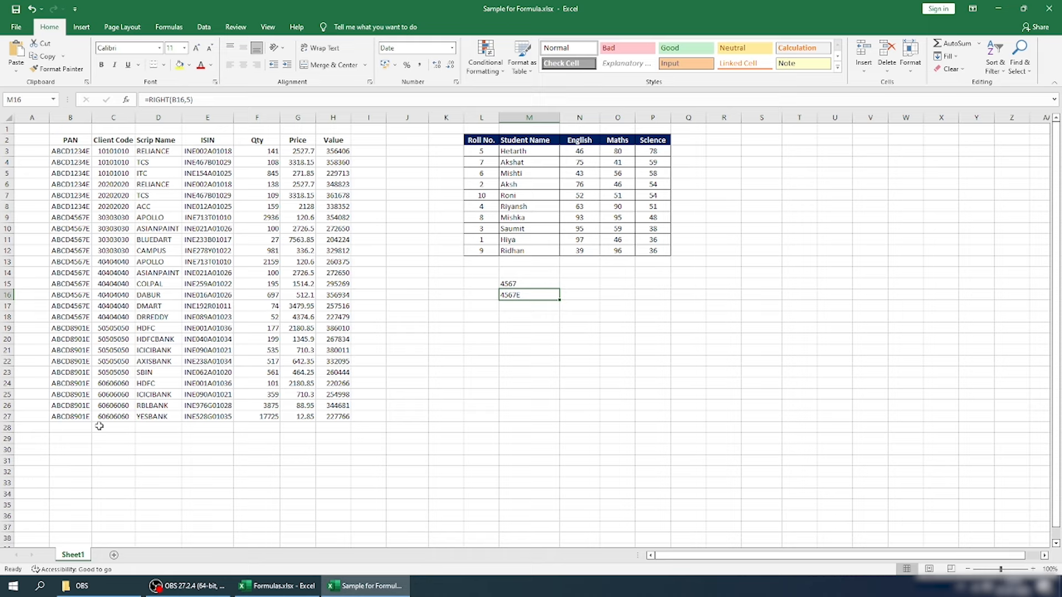
# - Nest the M16 formula in LEFT as =LEFT(RIGHT(B16,5),4) to keep only the first four extracted characters
pyautogui.click(148, 100)
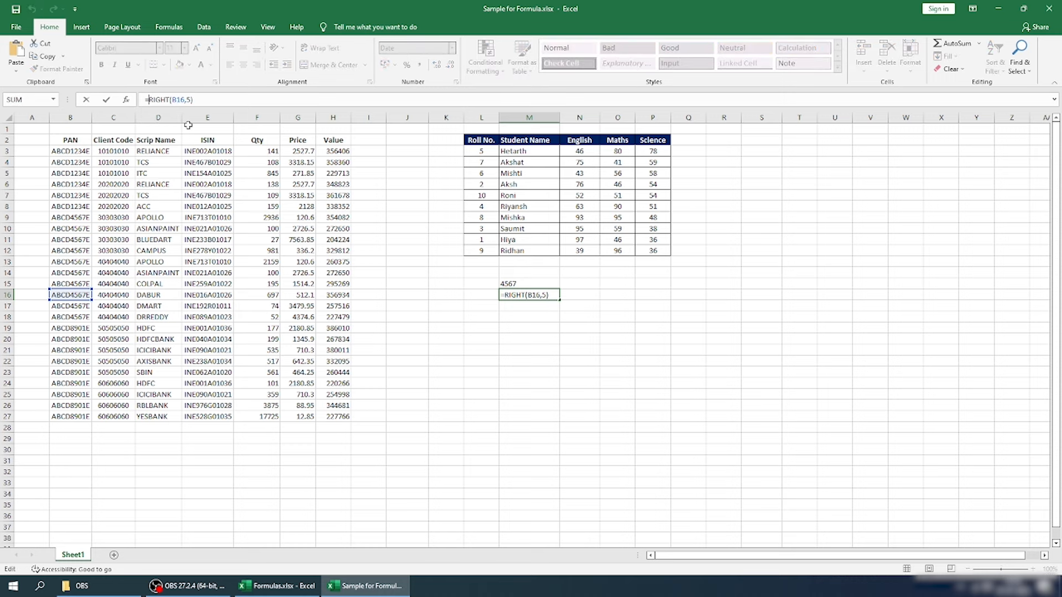
pyautogui.write('LEFT(')
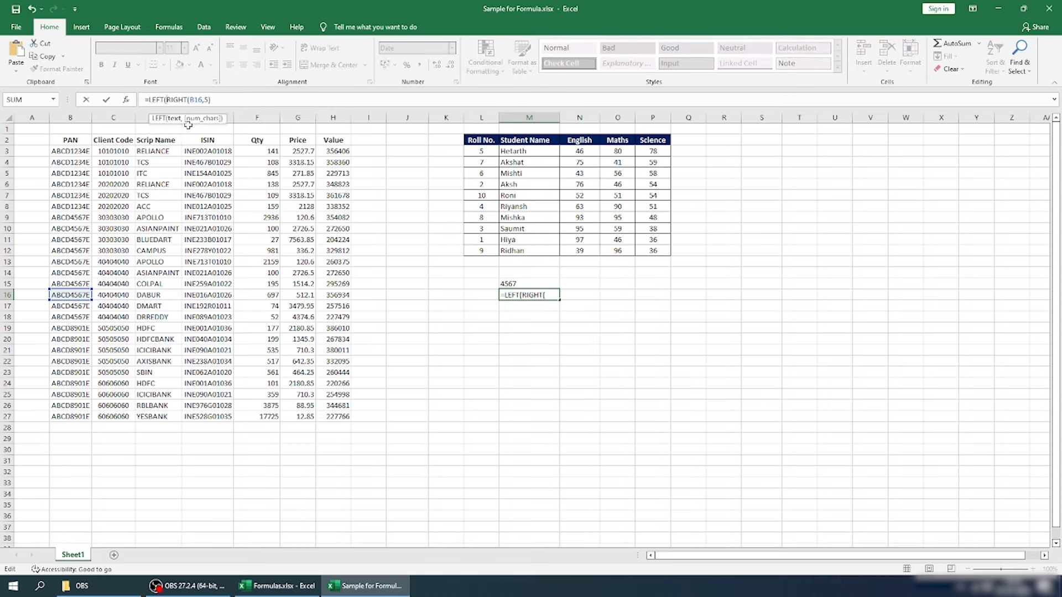
pyautogui.write('0')
pyautogui.press('BackSpace')
pyautogui.press('Delete')
pyautogui.write('R')
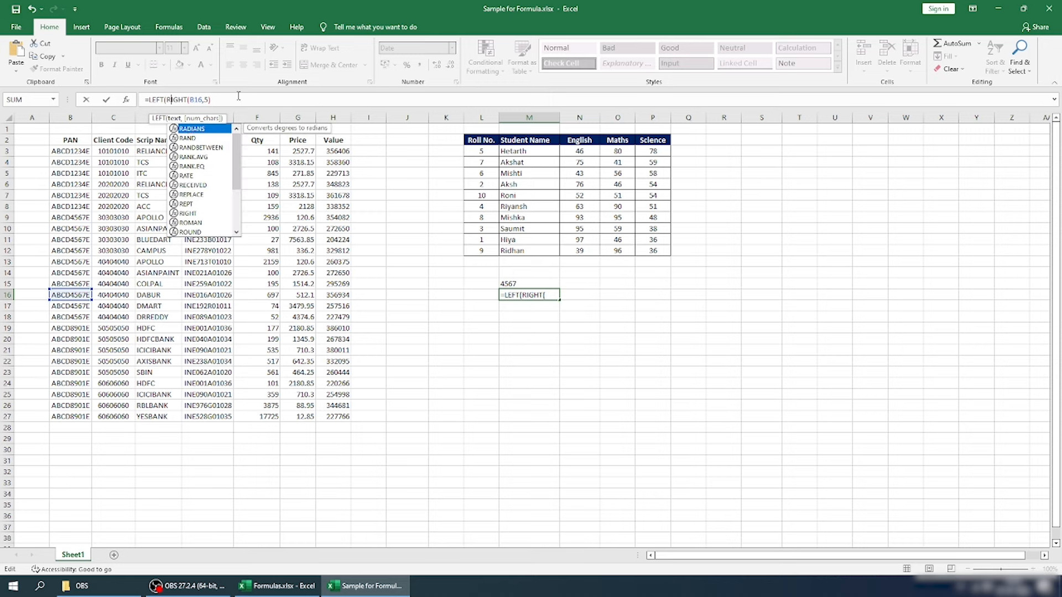
pyautogui.click(251, 106)
pyautogui.press('Return')
pyautogui.press('Return')
pyautogui.press('Return')
pyautogui.press('Up')
pyautogui.press('Up')
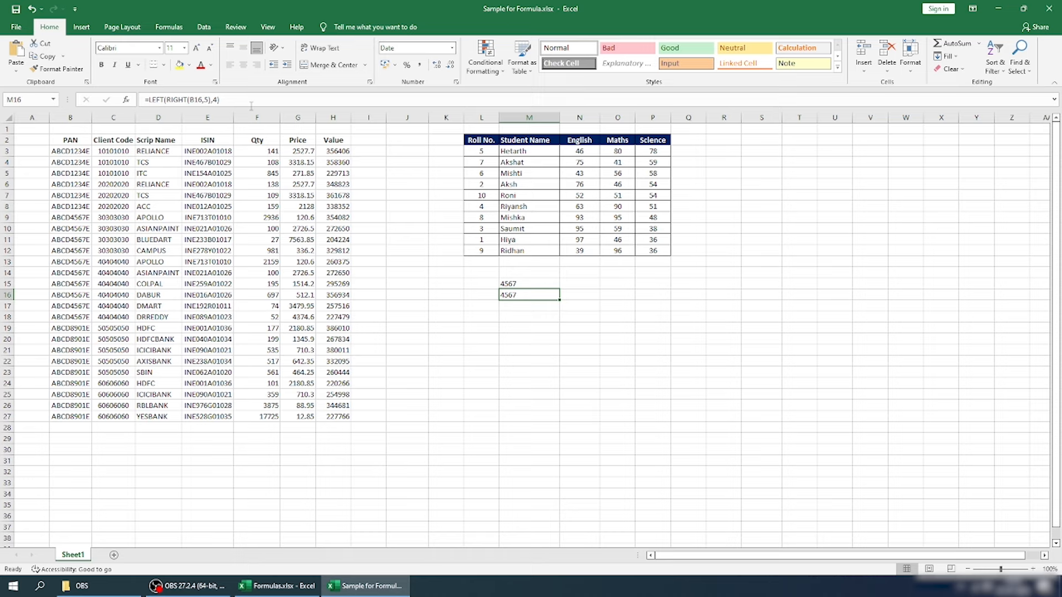
# - Review the Text and Start_num arguments of the MID formula in M15
pyautogui.press('Up')
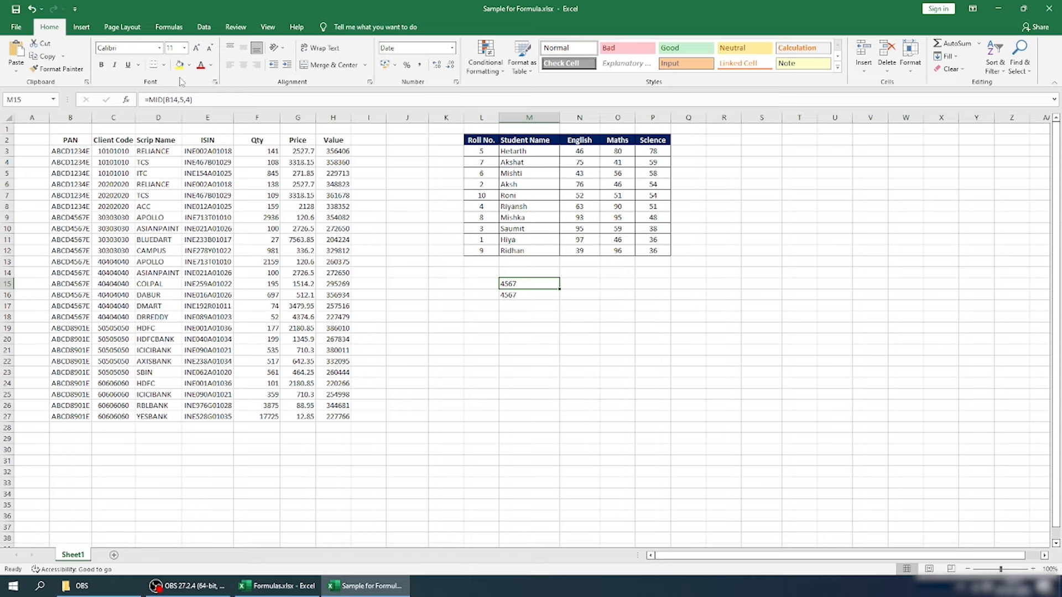
pyautogui.click(211, 101)
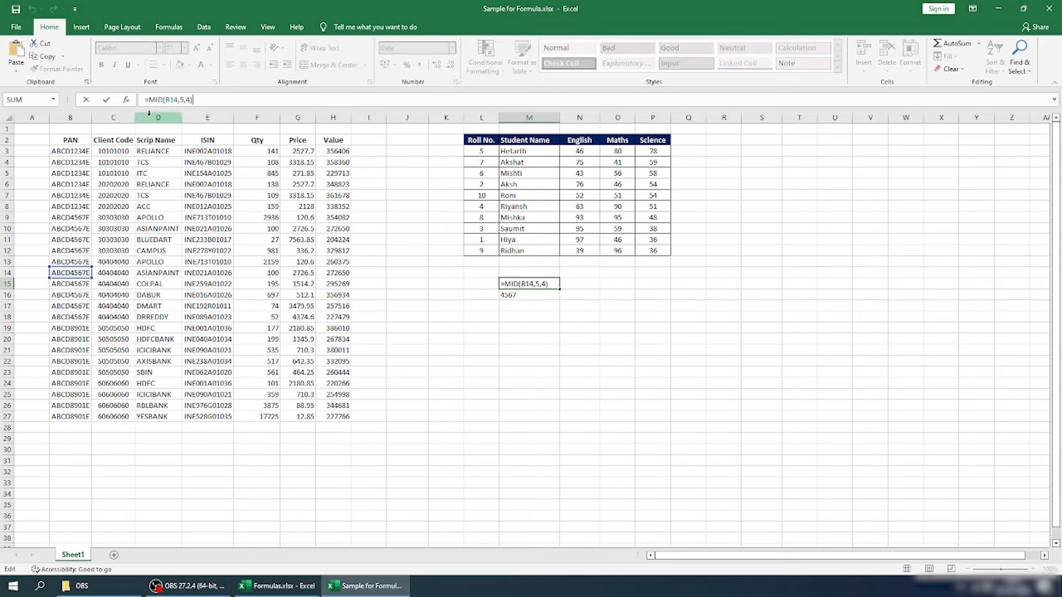
pyautogui.click(165, 99)
pyautogui.click(127, 108)
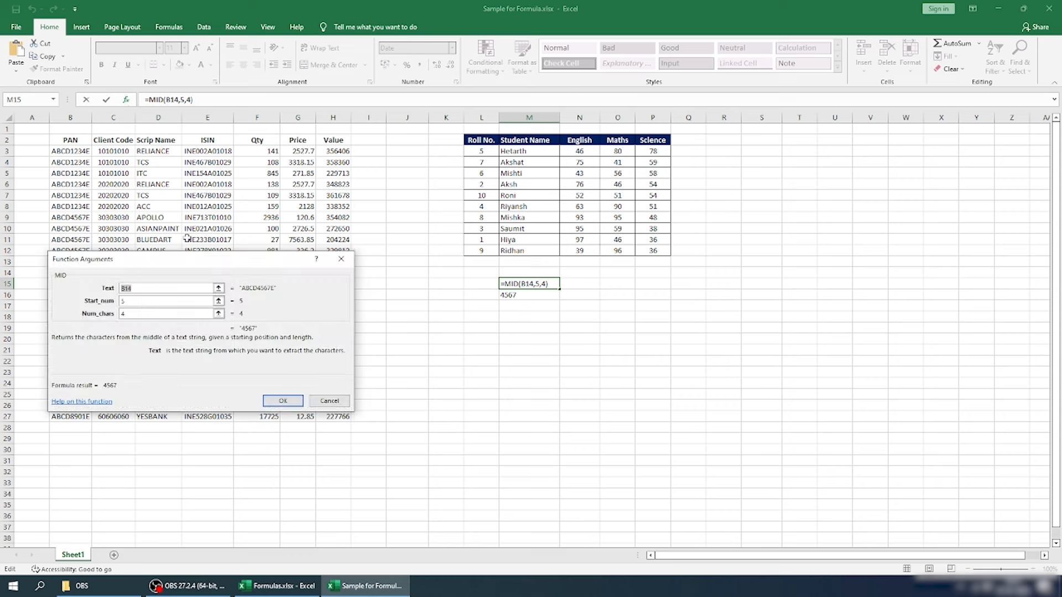
pyautogui.moveTo(185, 272); pyautogui.dragTo(373, 192)
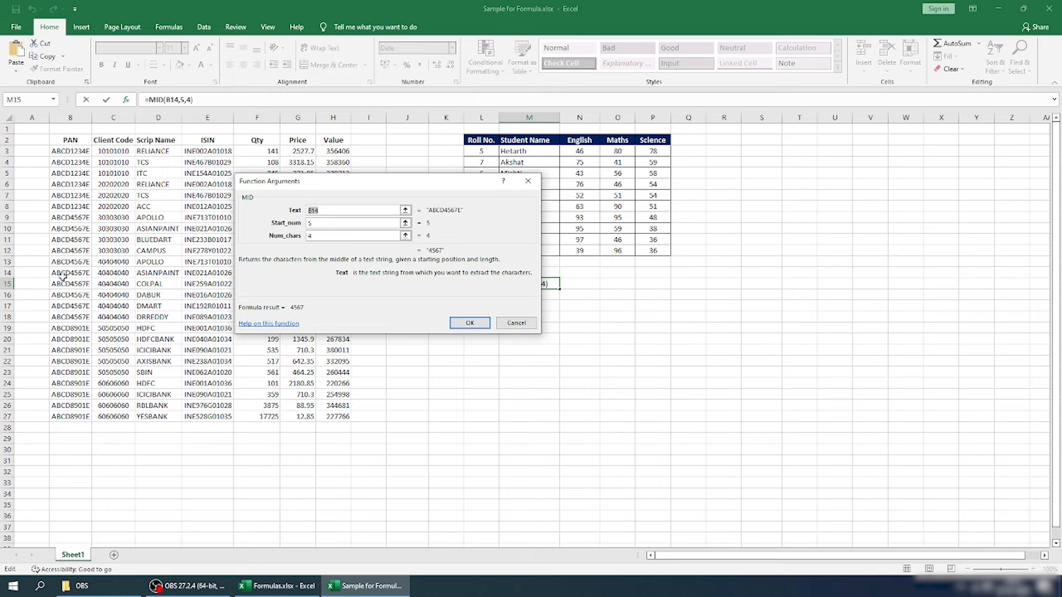
pyautogui.click(340, 223)
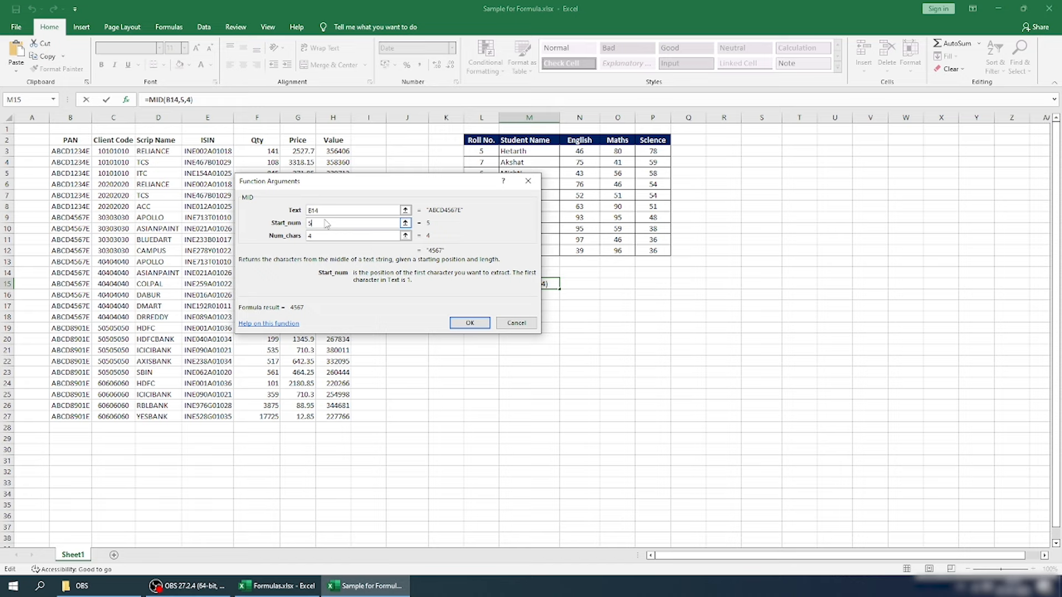
# - Try 3 as the Num_chars argument of the MID formula in M15, and undo the change
pyautogui.click(309, 236)
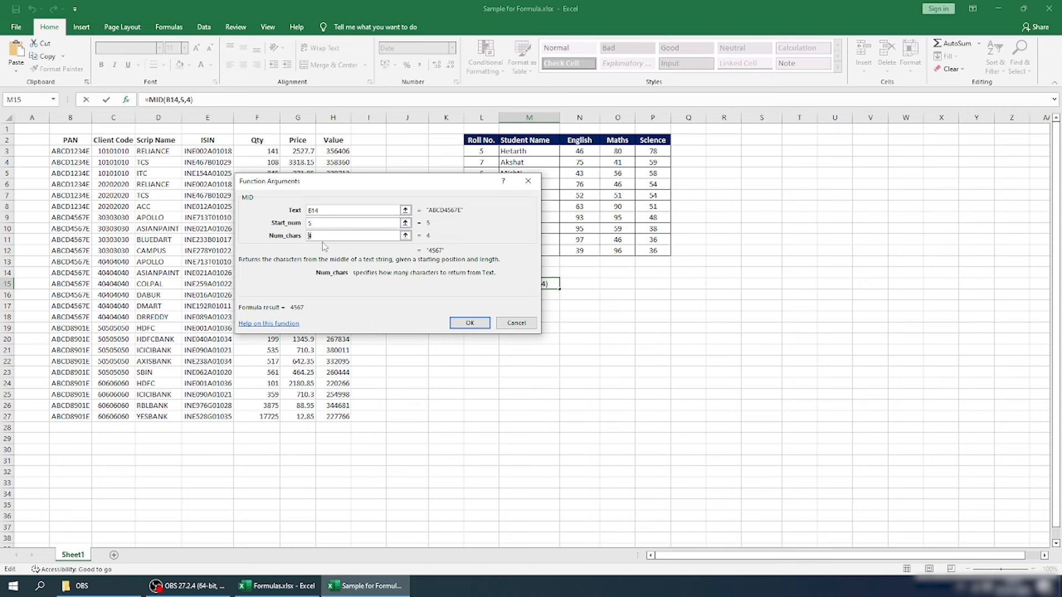
pyautogui.press('Delete')
pyautogui.write('3')
pyautogui.press('Return')
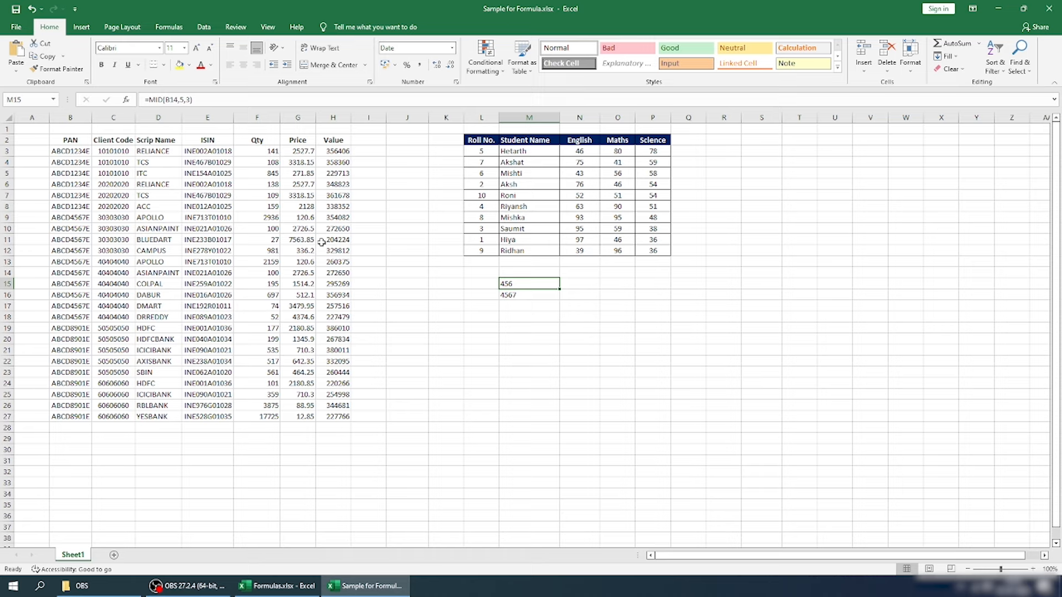
pyautogui.hotkey('ctrl', 'z')
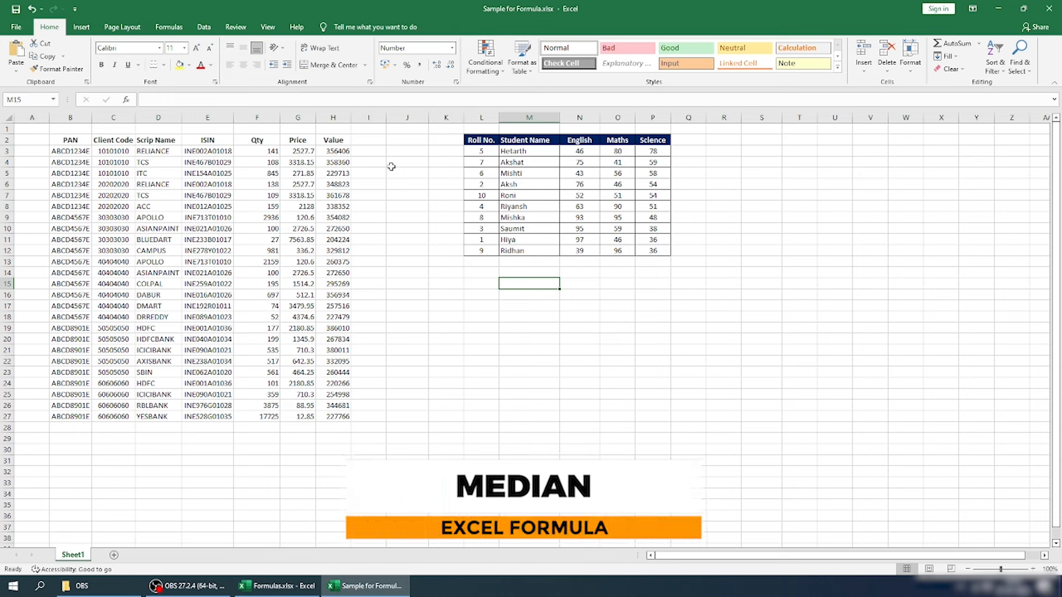
# - Enter the numbers 1, 2 and 3 in cells M15 to M17
pyautogui.write('1')
pyautogui.press('Return')
pyautogui.write('2')
pyautogui.press('Return')
pyautogui.write('3')
pyautogui.press('Return')
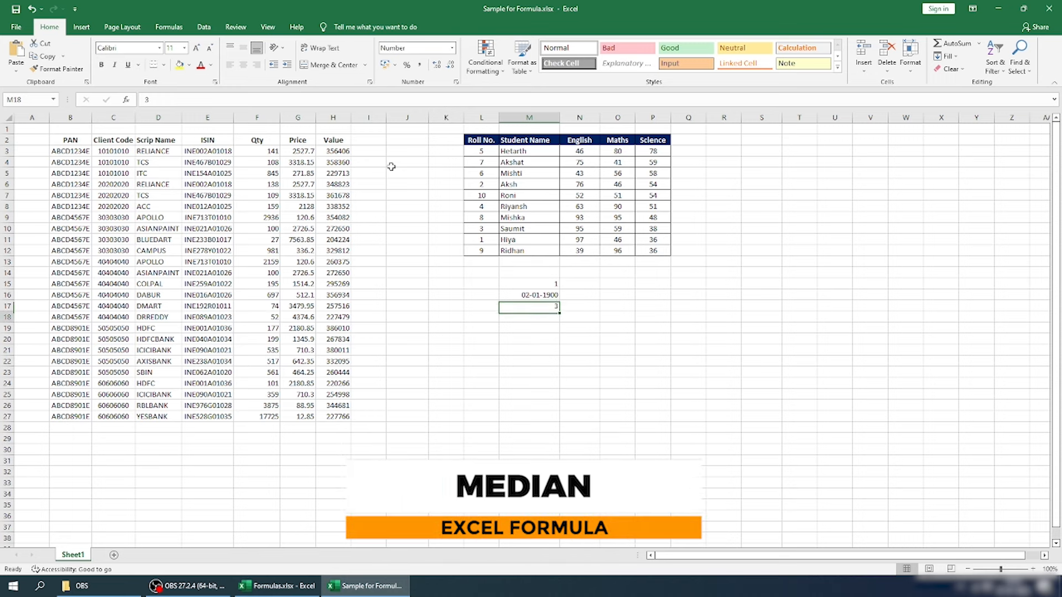
# - Copy M15's number format to M16 with Format Painter
pyautogui.press('Up')
pyautogui.press('Up')
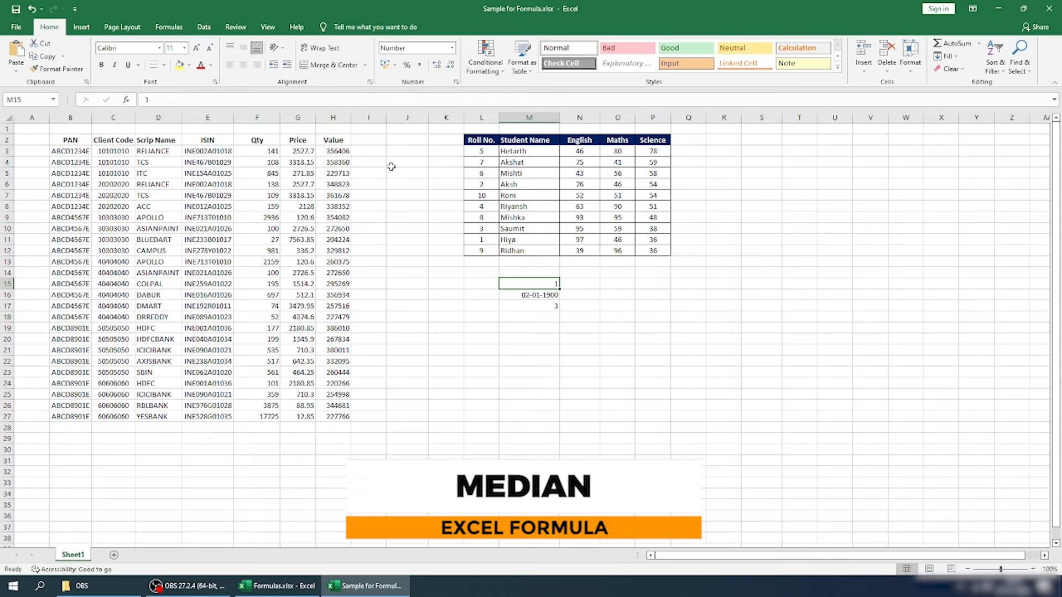
pyautogui.click(58, 68)
pyautogui.click(549, 291)
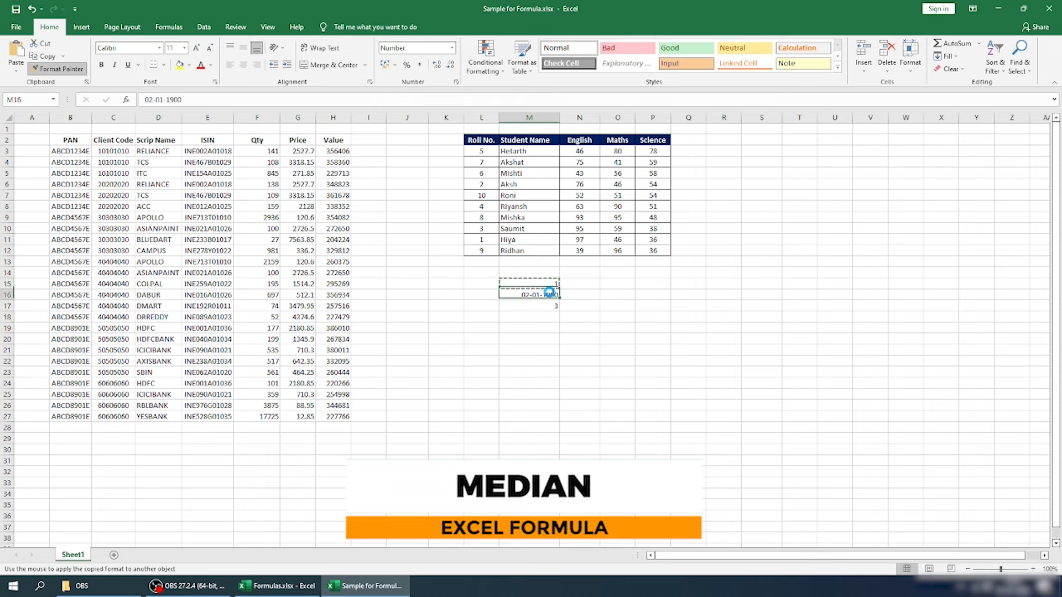
# - Extend the number list with 4 in M18 and 5 in M19
pyautogui.click(550, 316)
pyautogui.write('4')
pyautogui.press('Return')
pyautogui.write('5')
pyautogui.press('Return')
# - Copy M15's number format to M16:M21 with Format Painter, and select the middle number of the list
pyautogui.press('Up')
pyautogui.press('Up')
pyautogui.click(550, 283)
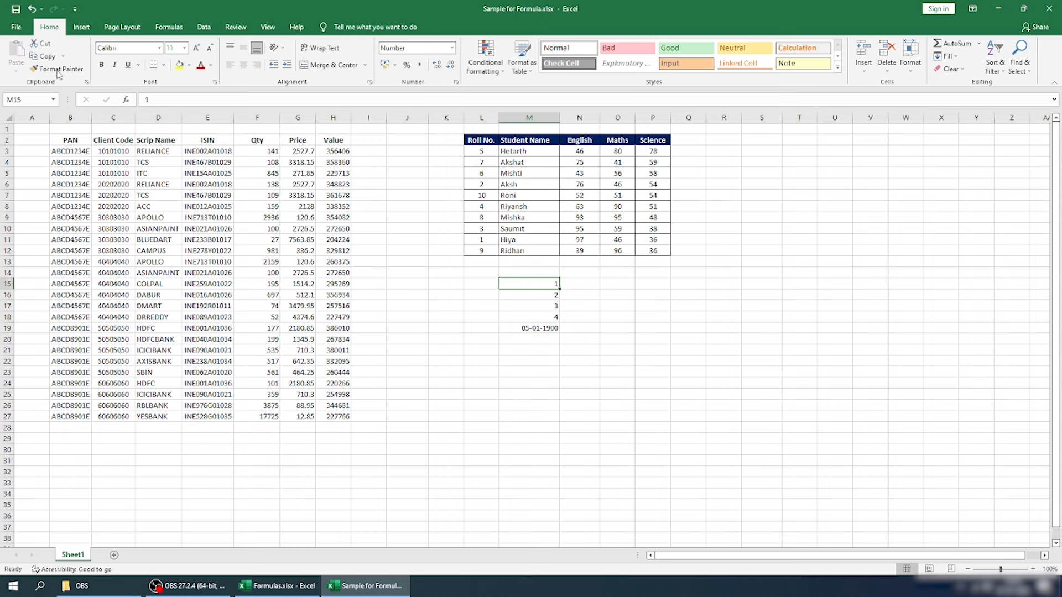
pyautogui.click(58, 71)
pyautogui.moveTo(542, 295); pyautogui.dragTo(542, 350)
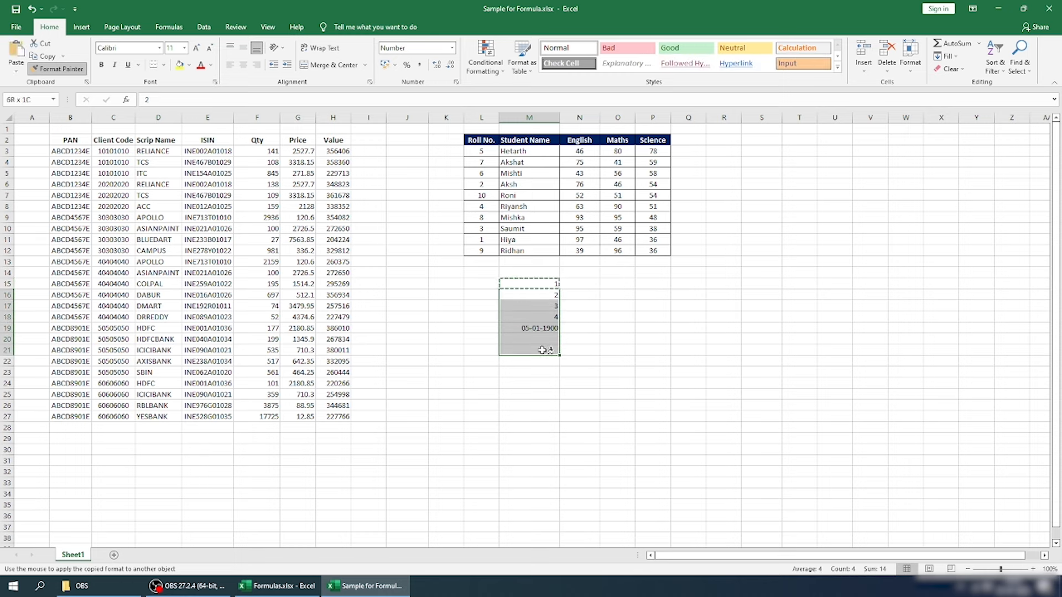
pyautogui.moveTo(545, 283)
pyautogui.mouseDown()
pyautogui.moveTo(530, 333)
pyautogui.moveTo(541, 329)
pyautogui.mouseUp()
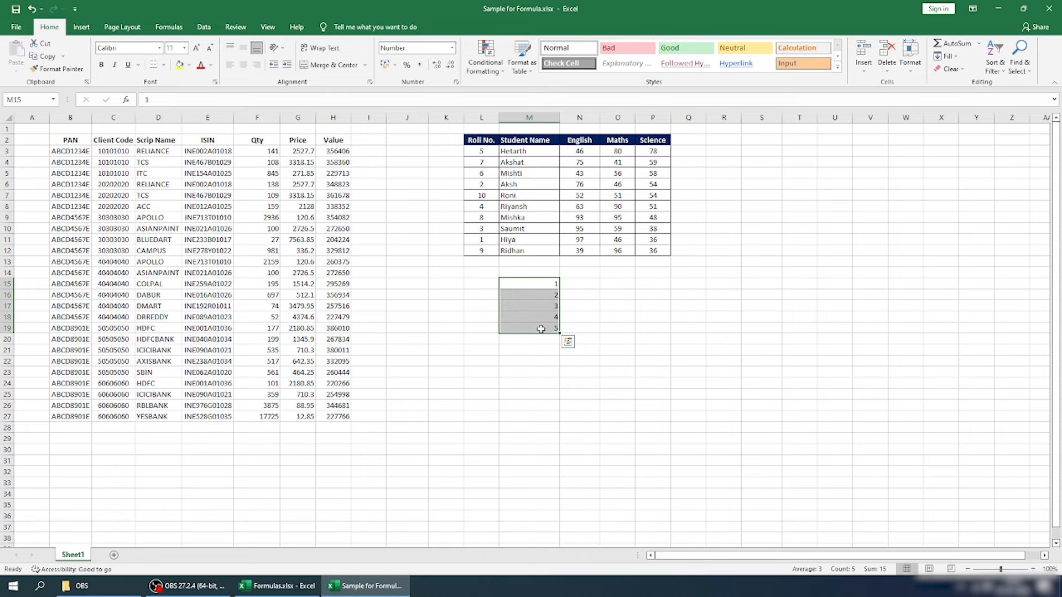
pyautogui.click(526, 308)
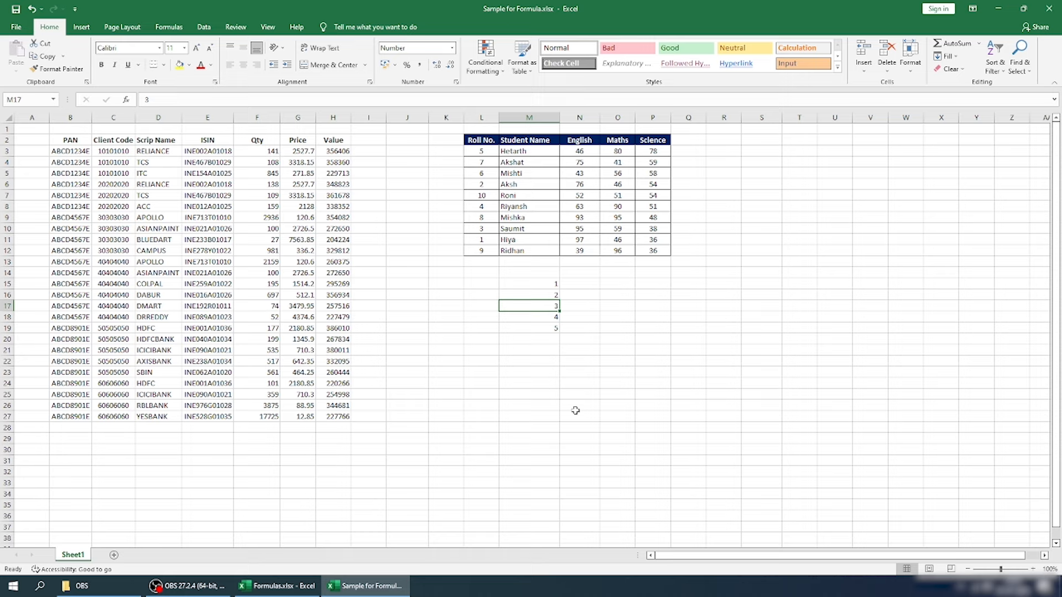
# - Clear the last number of the list in M19
pyautogui.click(551, 327)
pyautogui.press('Delete')
pyautogui.press('Up')
pyautogui.press('Up')
pyautogui.press('Up')
pyautogui.press('Up')
pyautogui.press('Up')
pyautogui.press('Down')
pyautogui.press('Down')
pyautogui.click(533, 328)
pyautogui.write('3')
pyautogui.write('25')
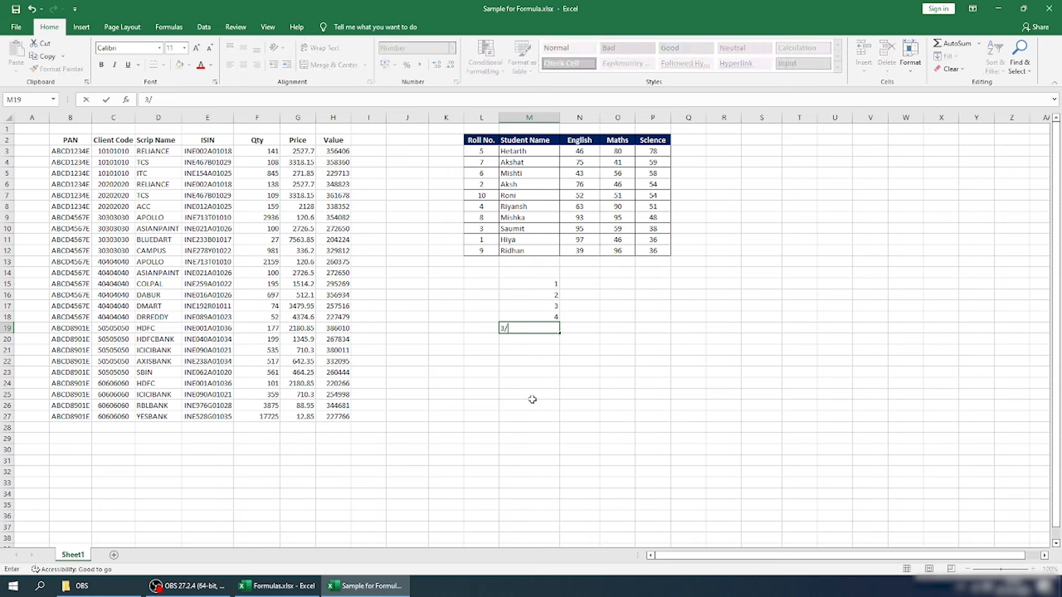
pyautogui.press('Escape')
# - Undo the clearing of M19 and select the middle number in M17
pyautogui.press('Down')
pyautogui.press('Up')
pyautogui.press('Up')
pyautogui.press('Up')
pyautogui.press('Up')
pyautogui.press('Down')
pyautogui.press('Down')
pyautogui.hotkey('ctrl', 'z')
pyautogui.press('Up')
pyautogui.press('Up')
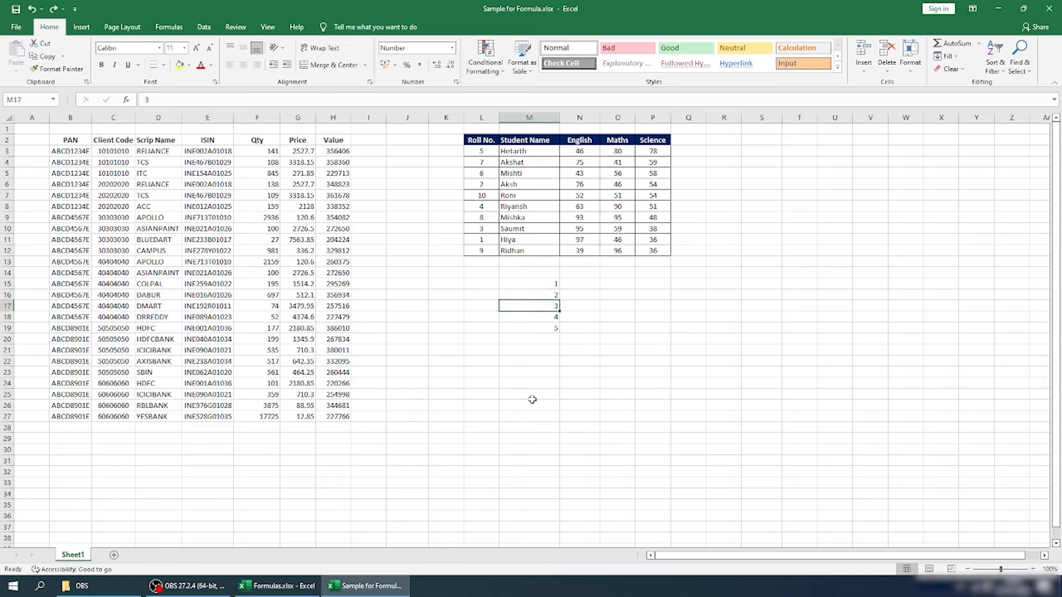
# - Delete the number in M19 and select the even-sized list in M15:M18
pyautogui.press('Down')
pyautogui.press('Down')
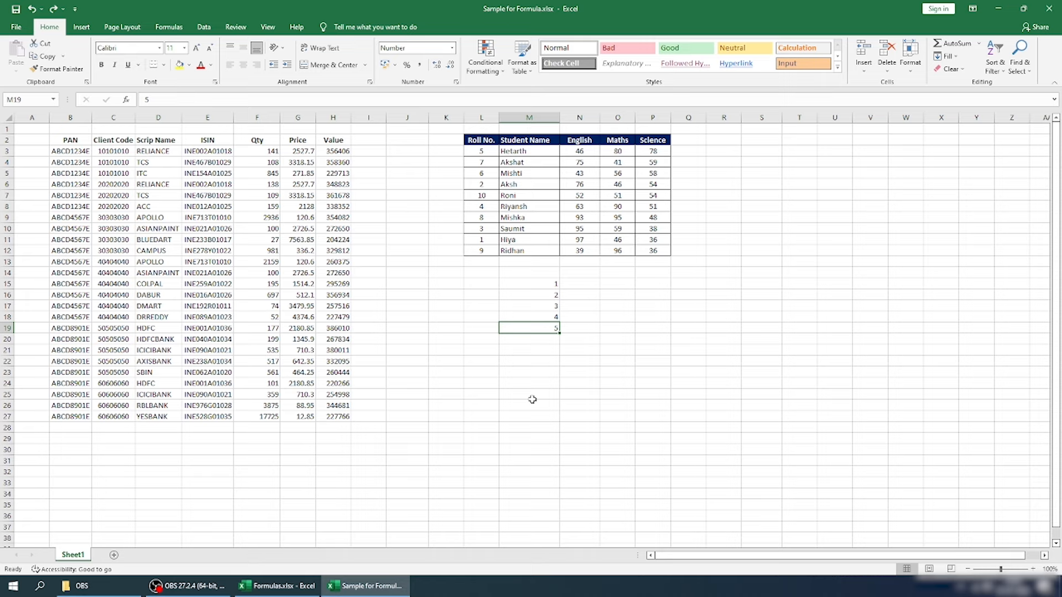
pyautogui.press('Delete')
pyautogui.press('Up')
pyautogui.press('Up')
pyautogui.press('Up')
pyautogui.press('Up')
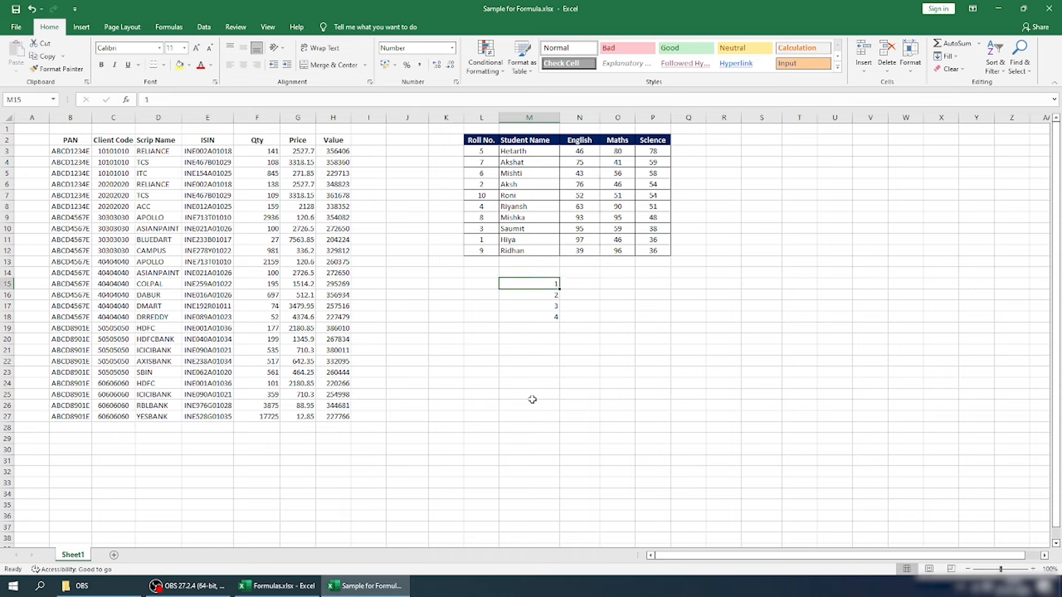
pyautogui.hotkey('shift', 'Down')
pyautogui.hotkey('shift', 'Down')
pyautogui.hotkey('shift', 'Down')
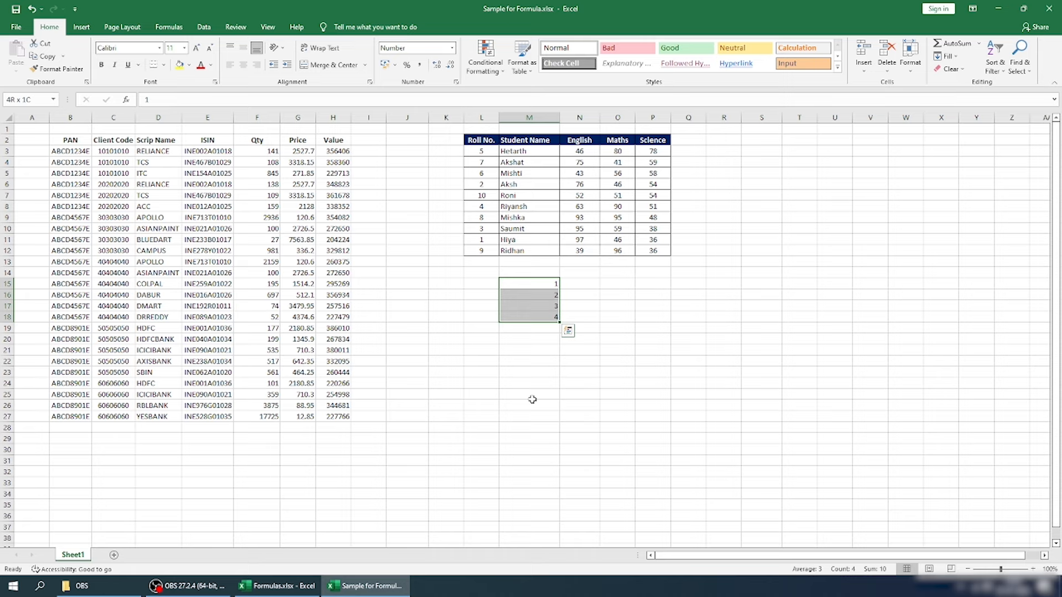
# - Enter =4-1 in M20 to calculate the difference between the last and first numbers
pyautogui.press('Down')
pyautogui.press('Down')
pyautogui.press('Down')
pyautogui.press('Down')
pyautogui.press('Down')
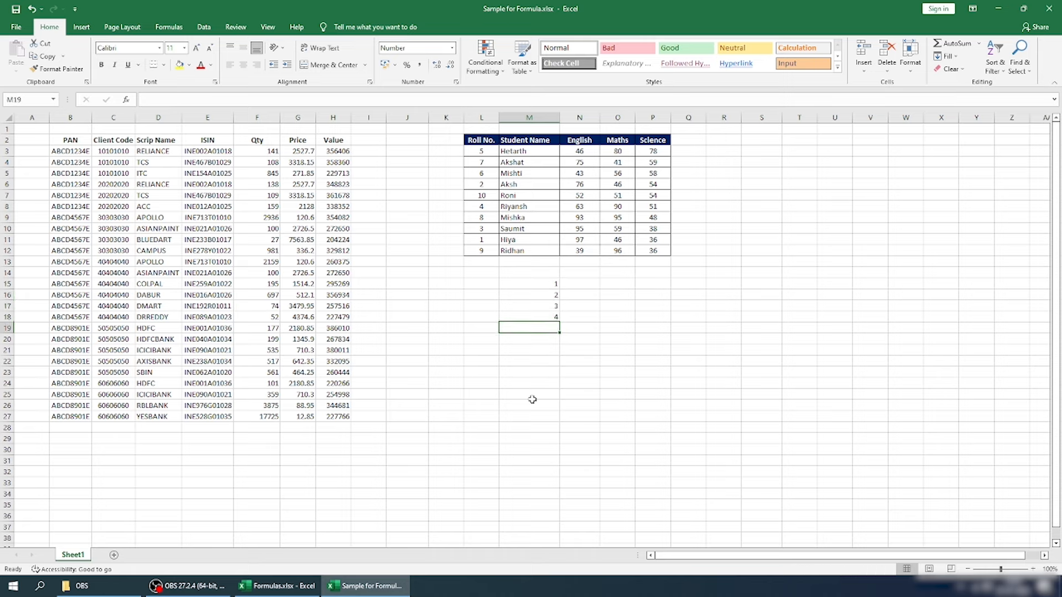
pyautogui.write('1-4')
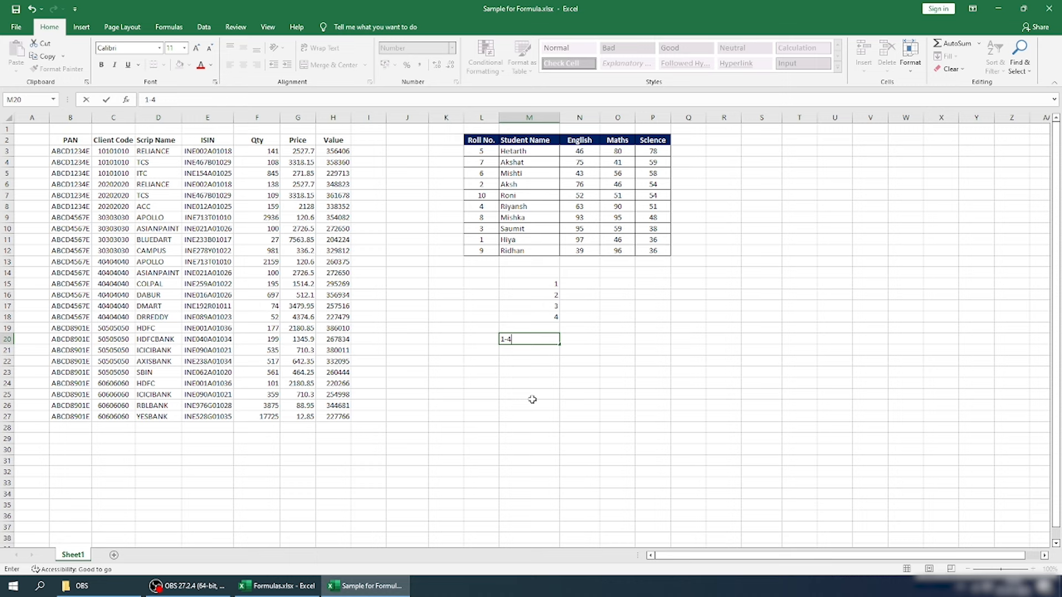
pyautogui.press('Escape')
pyautogui.write('=1')
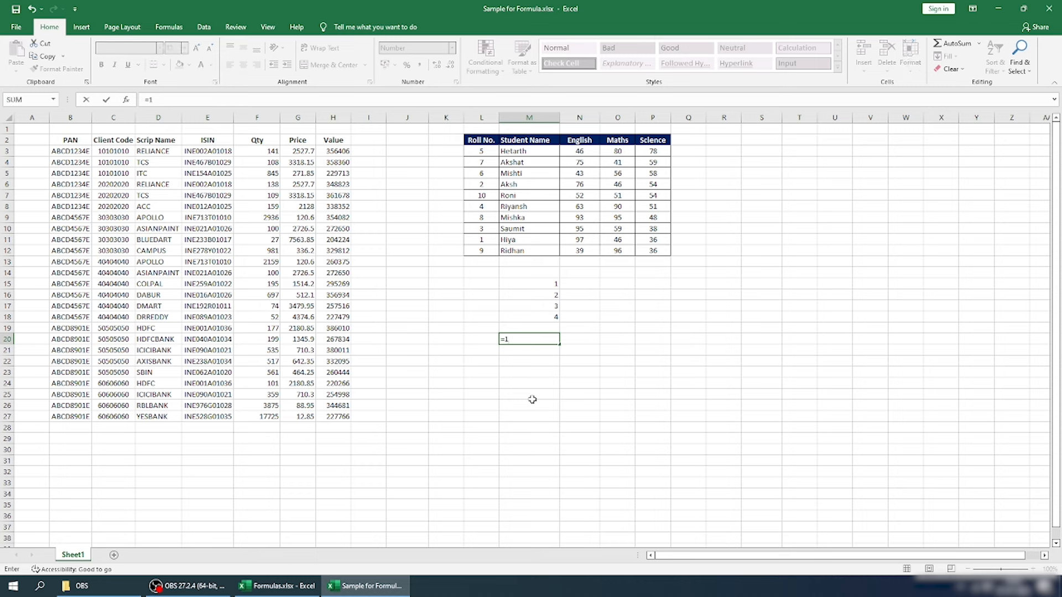
pyautogui.write('4-1')
pyautogui.press('Return')
# - Enter =M20/2 in M21 to halve the difference
pyautogui.write('=M20/')
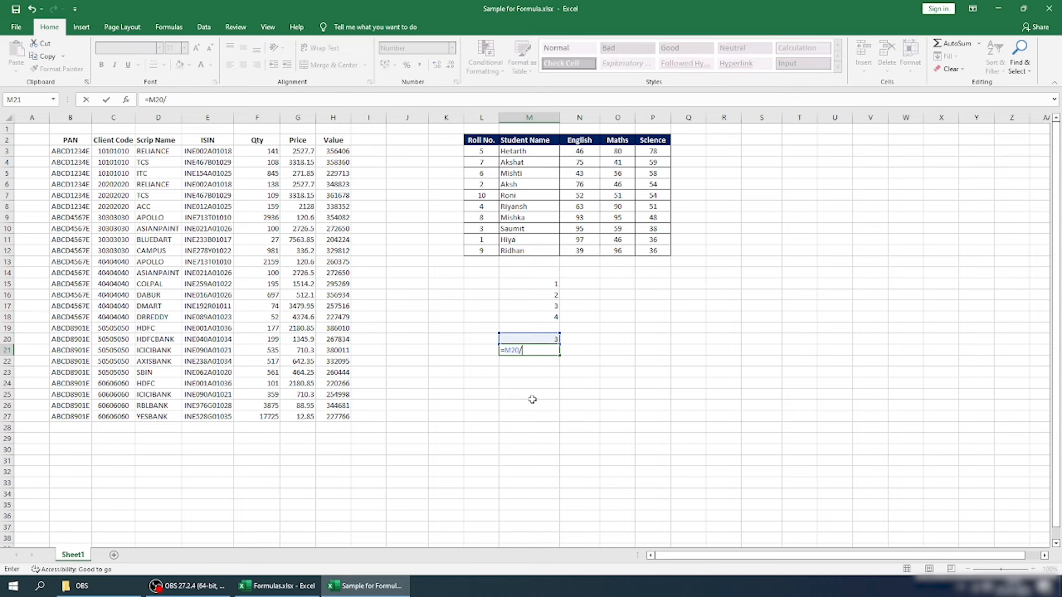
pyautogui.write('2')
pyautogui.press('Return')
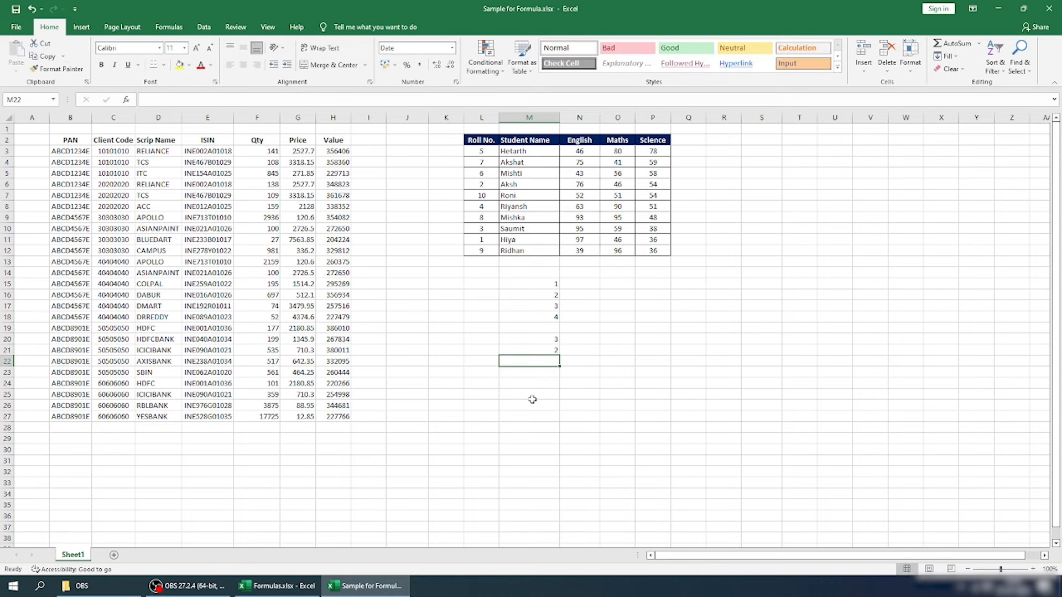
# - Try the formula =M21+M15 in M22, and undo the entry
pyautogui.write('=M21+M20')
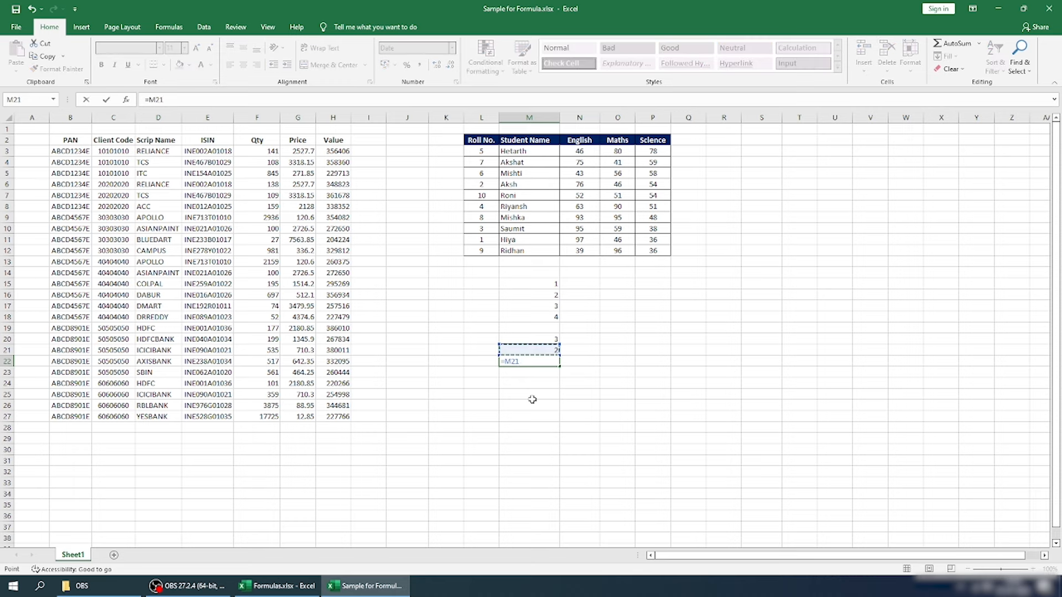
pyautogui.press('Up')
pyautogui.press('Up')
pyautogui.press('Up')
pyautogui.press('Up')
pyautogui.press('Up')
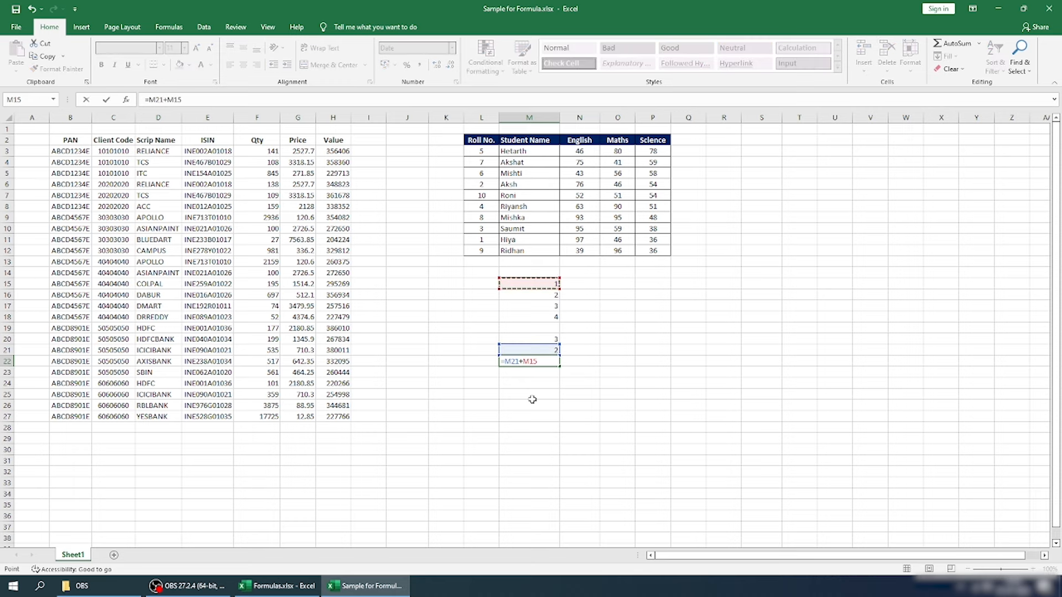
pyautogui.hotkey('ctrl', 'Return')
pyautogui.press('Up')
pyautogui.press('Down')
pyautogui.hotkey('ctrl', 'z')
pyautogui.press('Up')
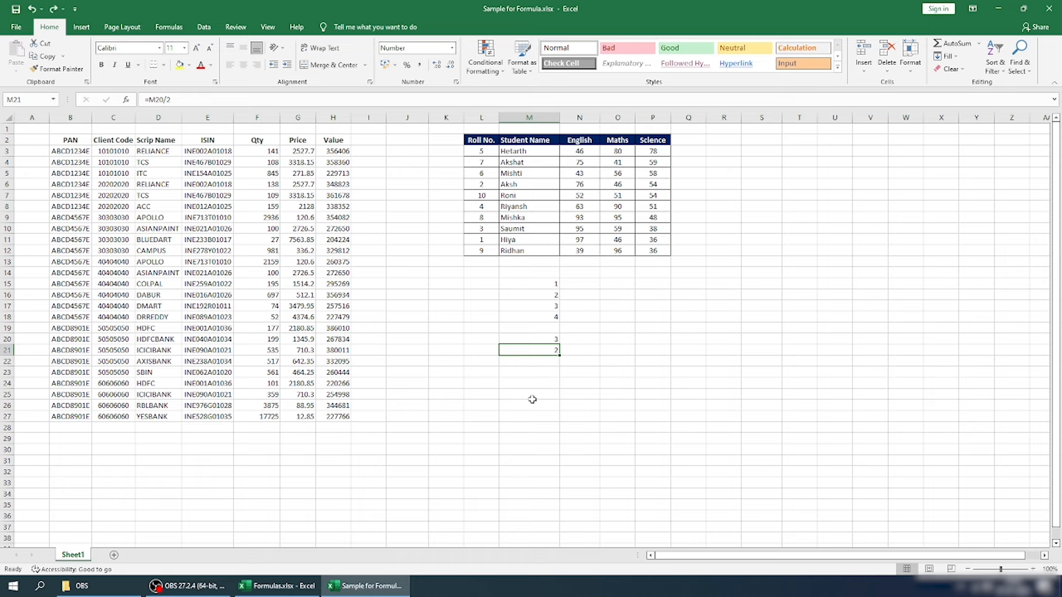
# - Format M20:M21 as numbers with two decimal places
pyautogui.click(148, 100)
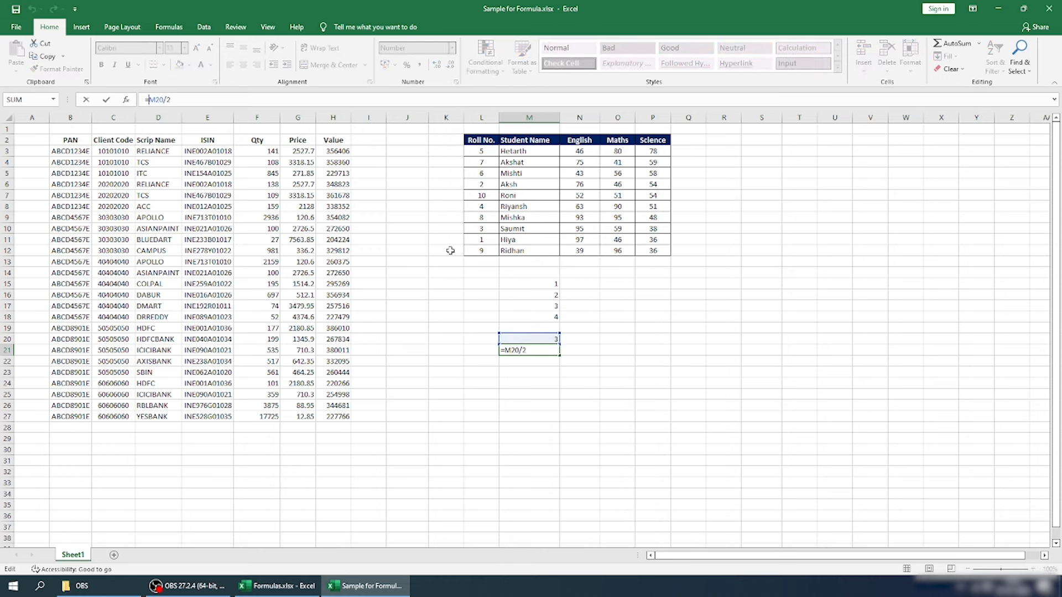
pyautogui.press('Escape')
pyautogui.moveTo(562, 339); pyautogui.dragTo(553, 351)
pyautogui.click(557, 339)
pyautogui.click(553, 350)
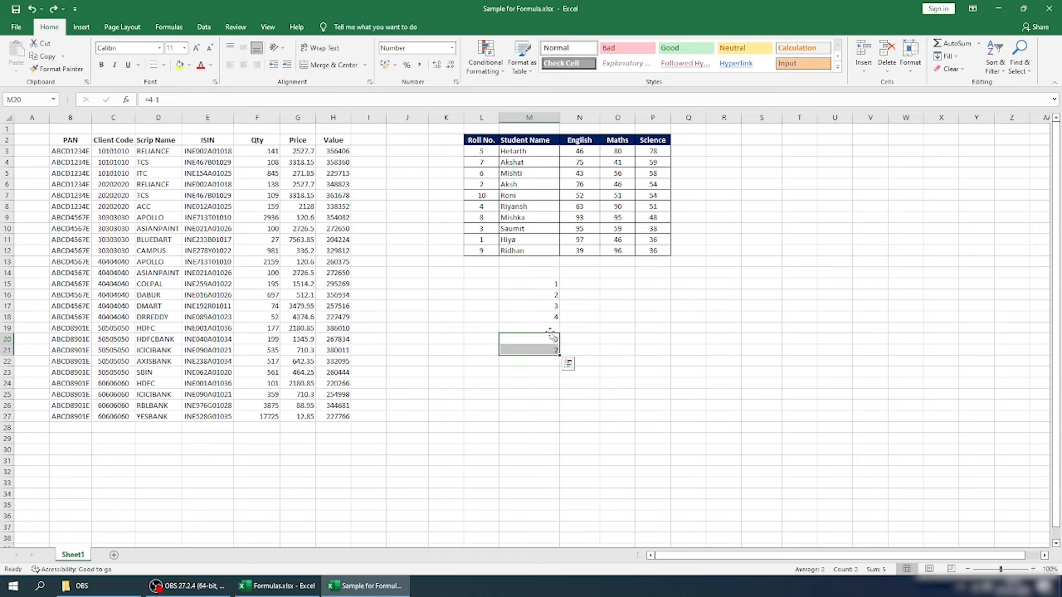
pyautogui.rightClick(542, 350)
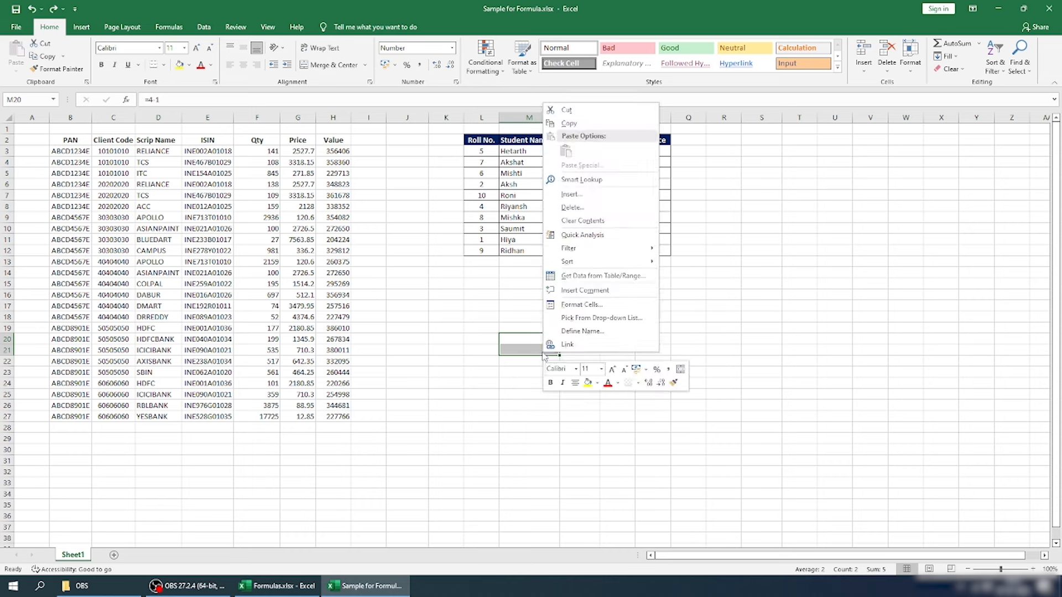
pyautogui.click(571, 305)
pyautogui.moveTo(561, 239); pyautogui.dragTo(541, 238)
pyautogui.write('2')
pyautogui.press('Return')
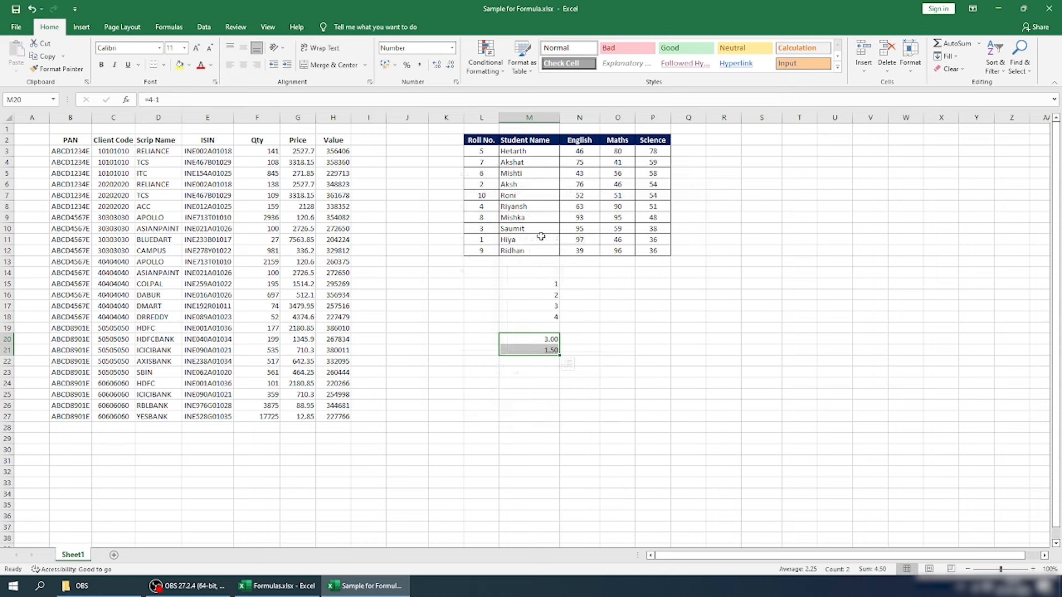
# - Enter =M15+M21 in M22 to add half the difference to the first number
pyautogui.click(529, 362)
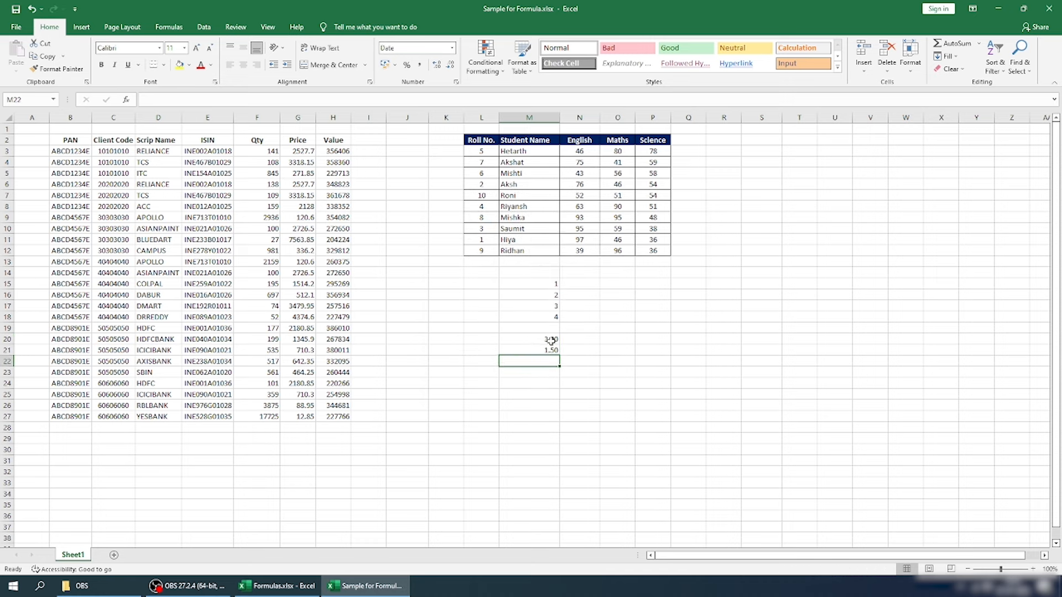
pyautogui.write('=')
pyautogui.click(555, 283)
pyautogui.write('+')
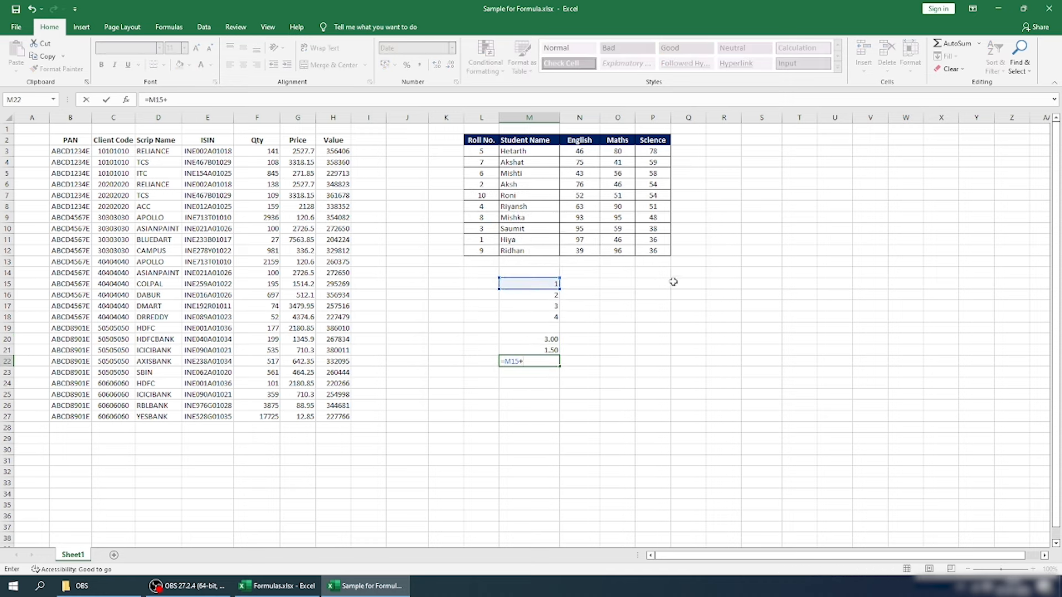
pyautogui.click(522, 347)
pyautogui.press('Return')
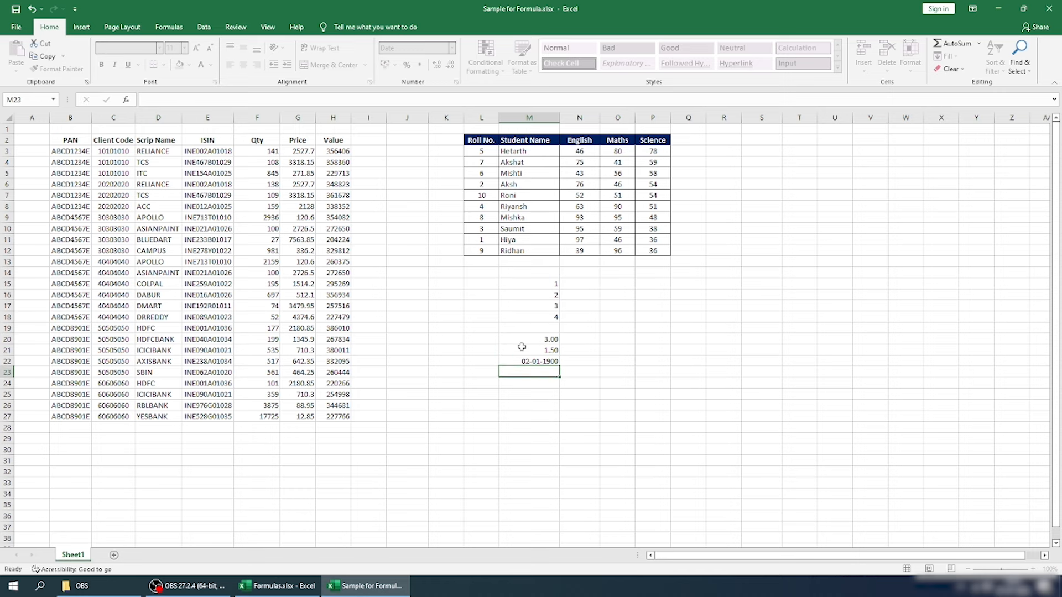
# - Copy M21's number format to M22 with the Format Painter
pyautogui.press('Up')
pyautogui.press('Up')
pyautogui.click(61, 68)
pyautogui.click(531, 362)
pyautogui.click(558, 405)
pyautogui.click(553, 363)
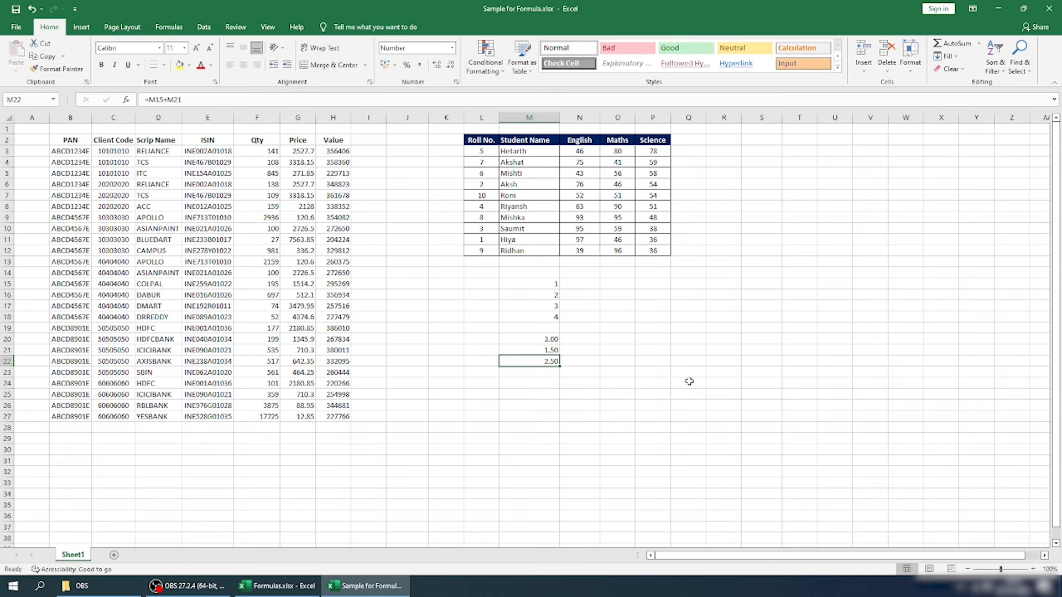
# - Enter =MEDIAN(1,4) in N22
pyautogui.press('Right')
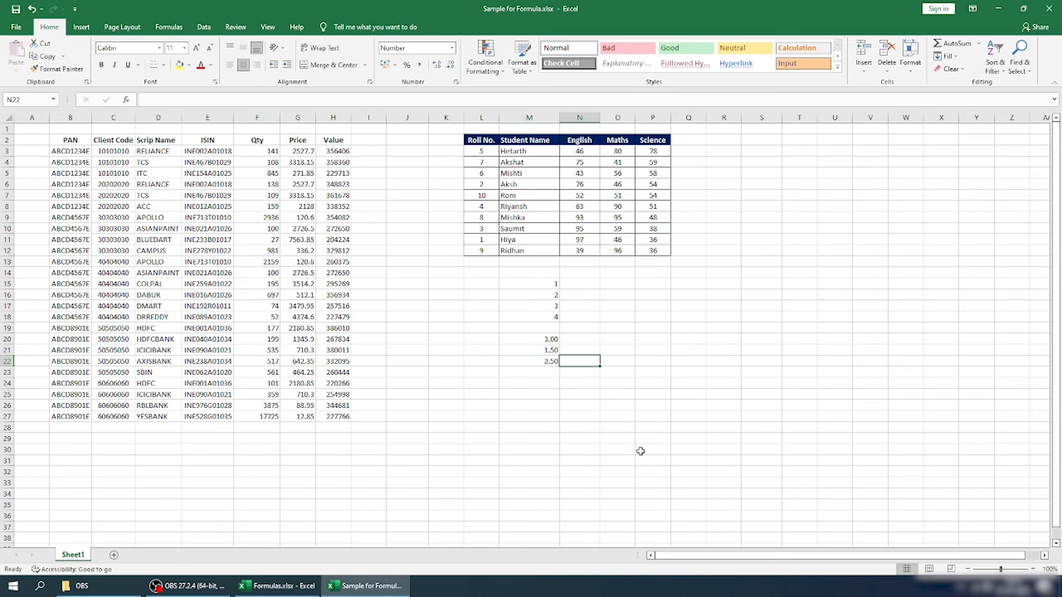
pyautogui.write('=me')
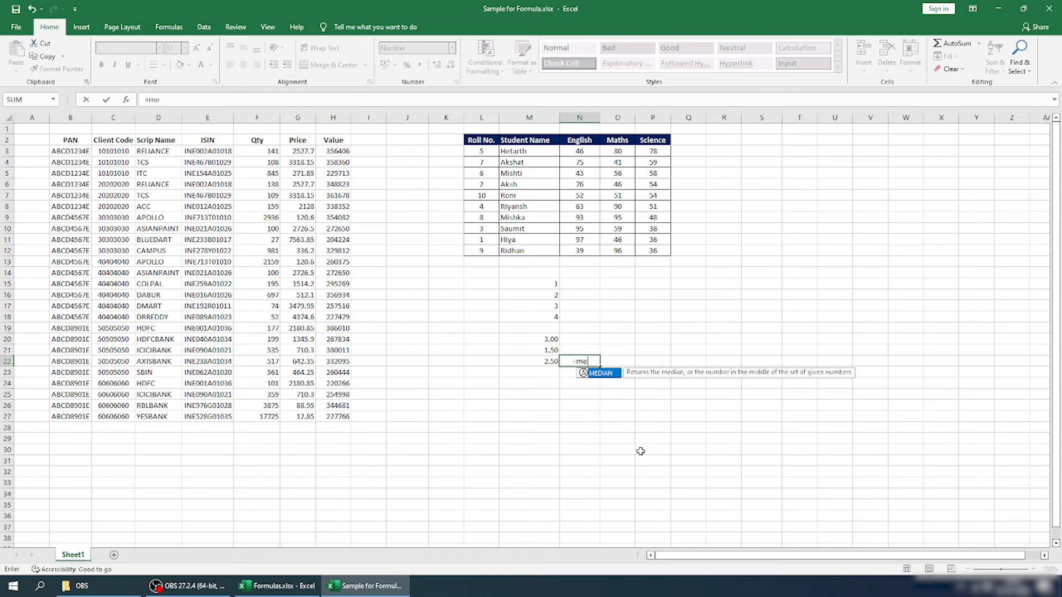
pyautogui.press('Tab')
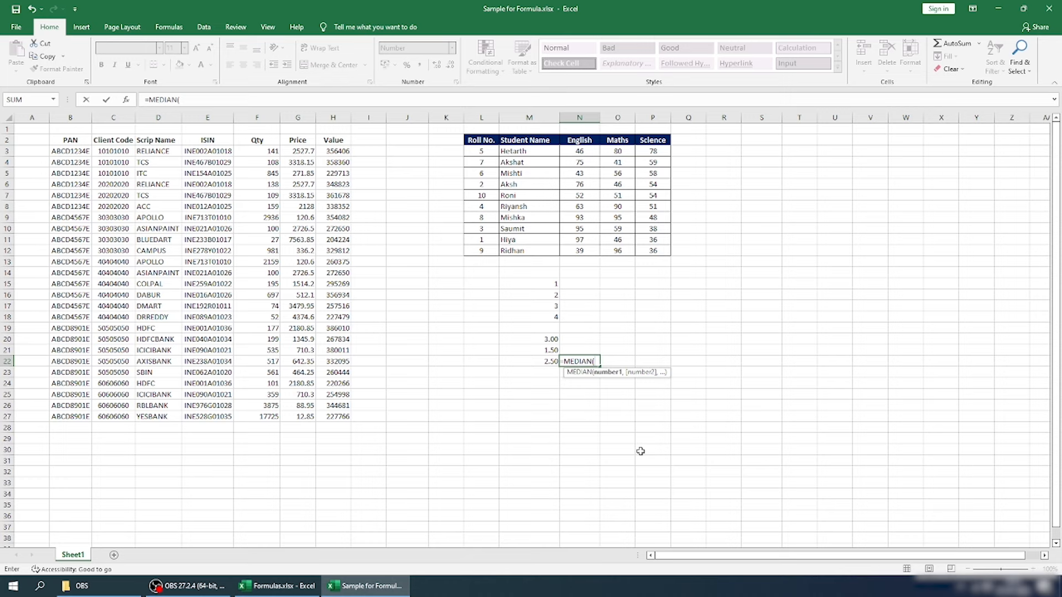
pyautogui.write('1,')
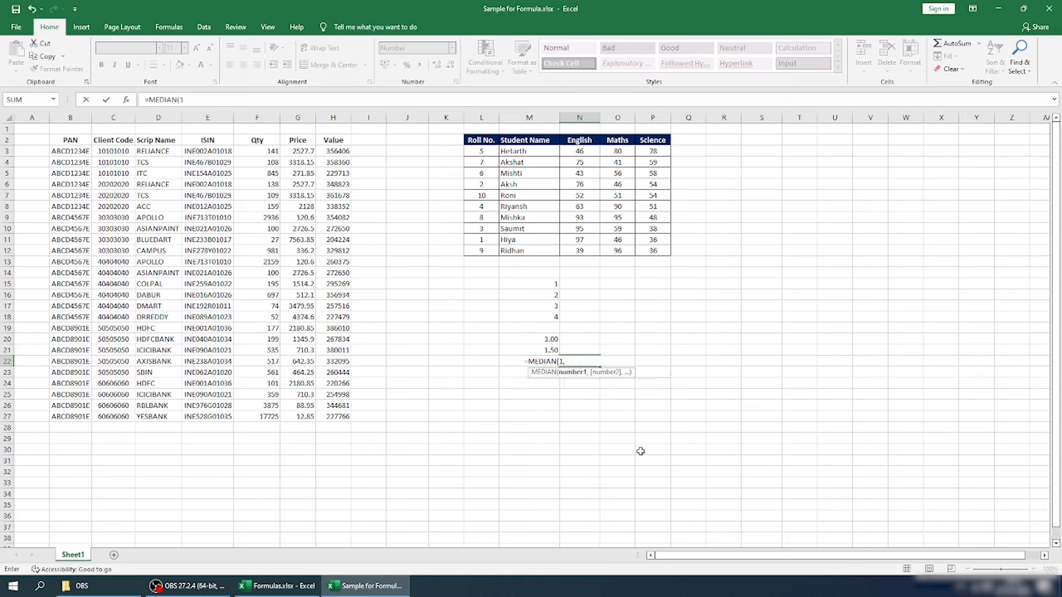
pyautogui.write('5')
pyautogui.press('Return')
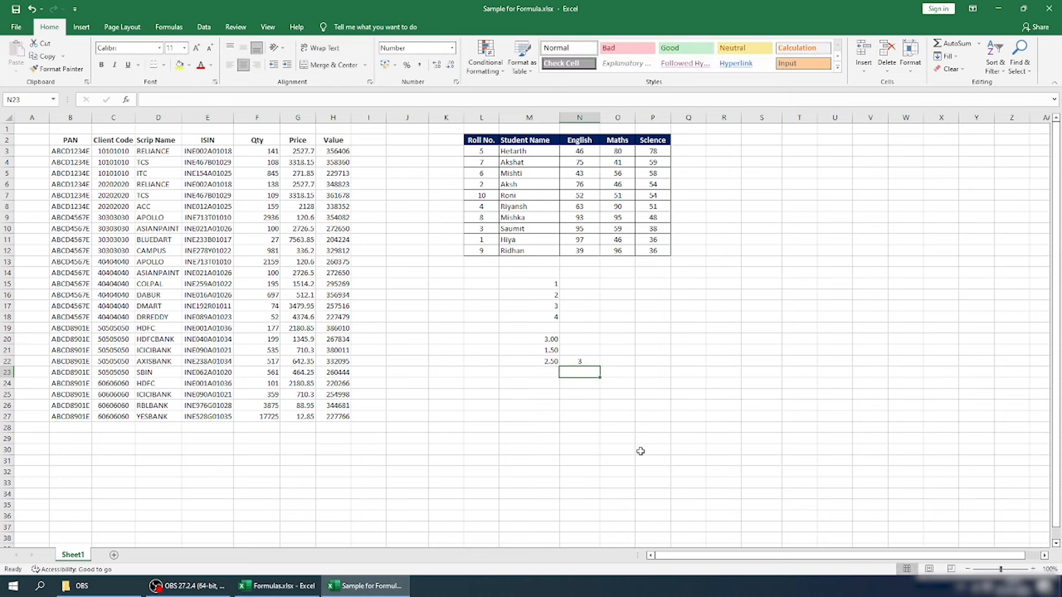
pyautogui.press('Up')
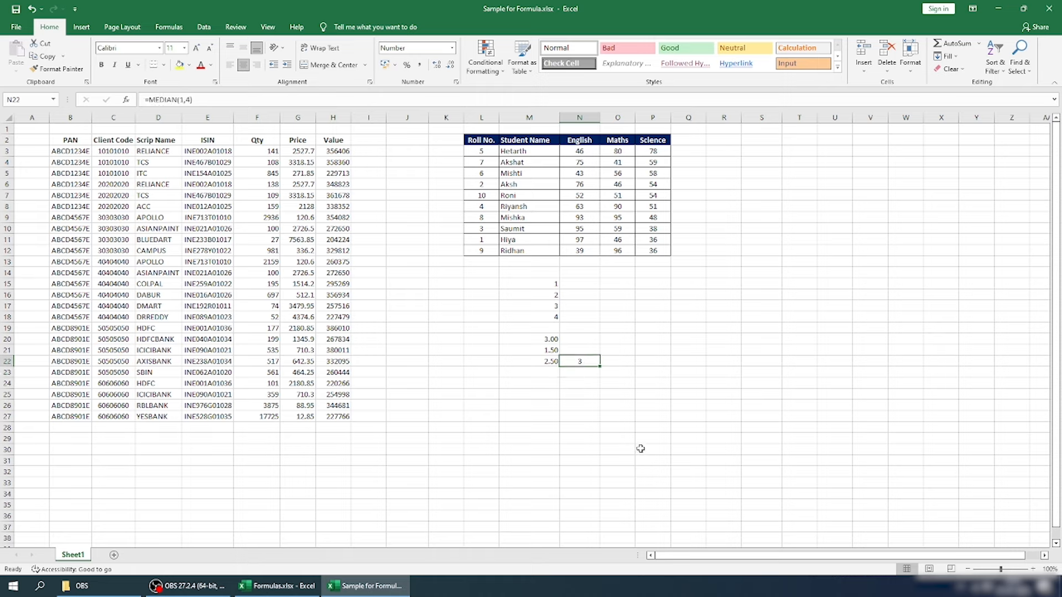
# - Copy M22's two-decimal number format to N22 with the Format Painter
pyautogui.click(501, 361)
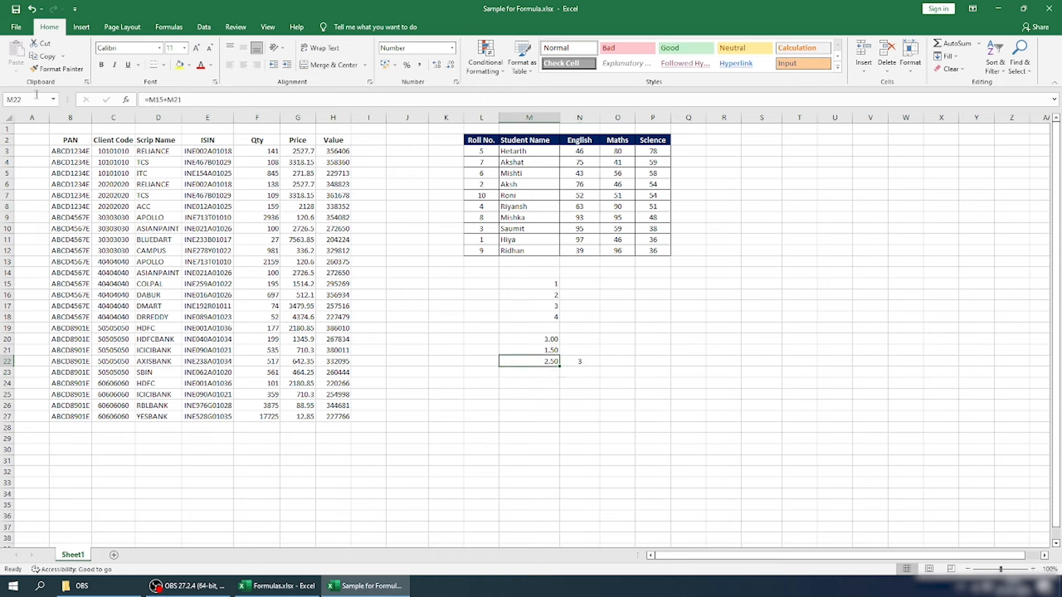
pyautogui.click(68, 70)
pyautogui.click(578, 363)
pyautogui.click(617, 446)
pyautogui.click(573, 362)
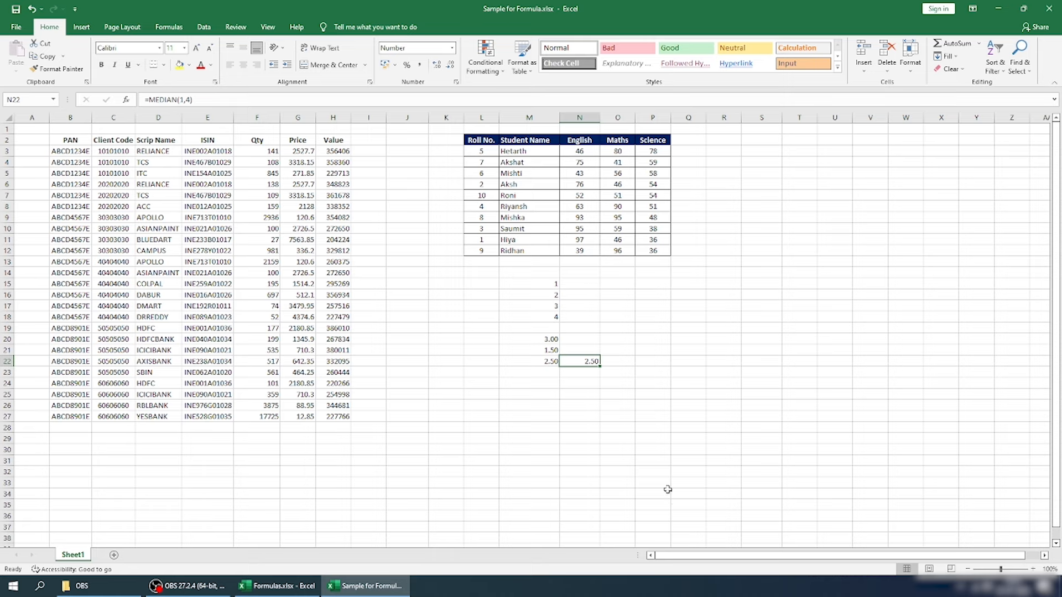
# - Change the second argument of the MEDIAN formula in N22 to 5
pyautogui.click(537, 339)
pyautogui.moveTo(559, 340); pyautogui.dragTo(587, 361)
pyautogui.click(586, 362)
pyautogui.click(198, 97)
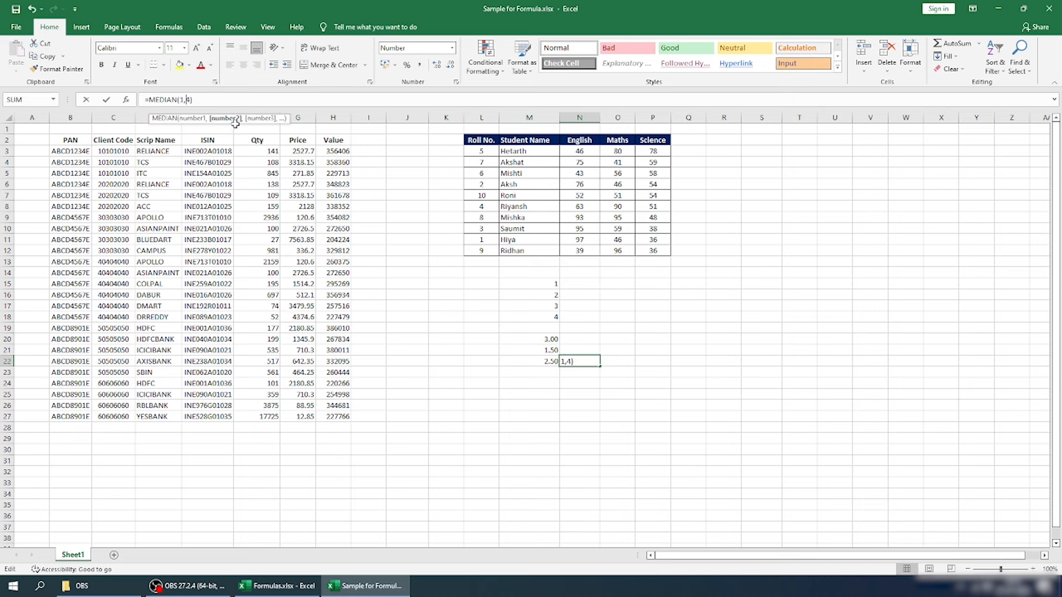
pyautogui.hotkey('shift', 'Left')
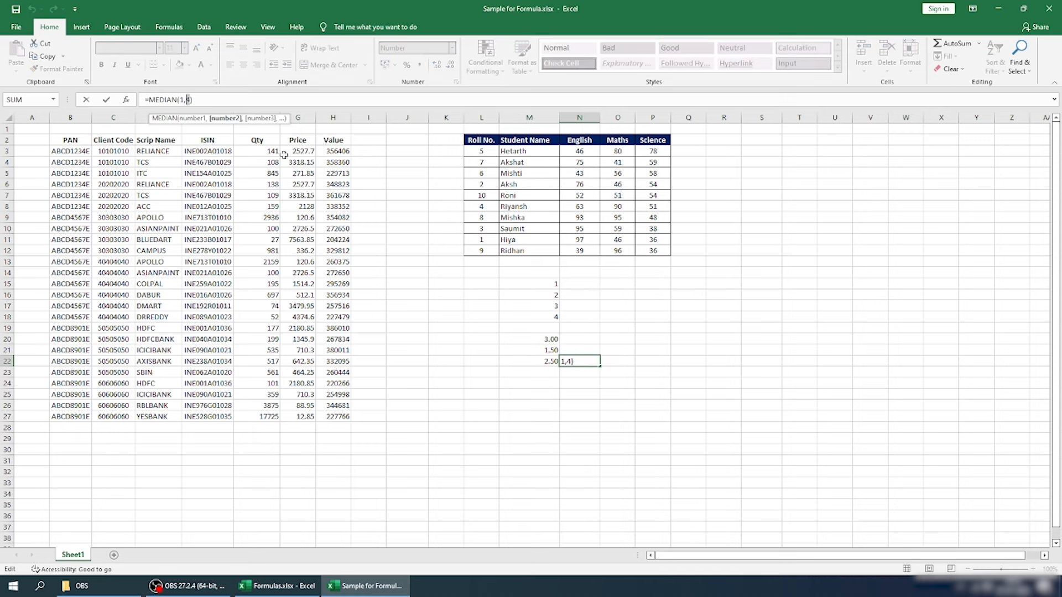
pyautogui.write('5')
pyautogui.press('Return')
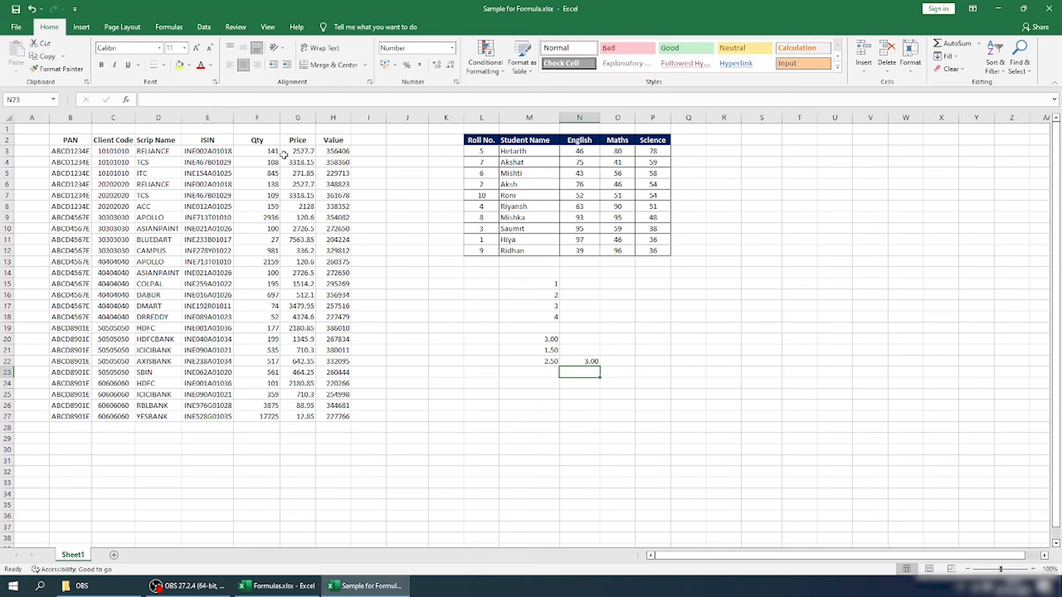
pyautogui.press('Up')
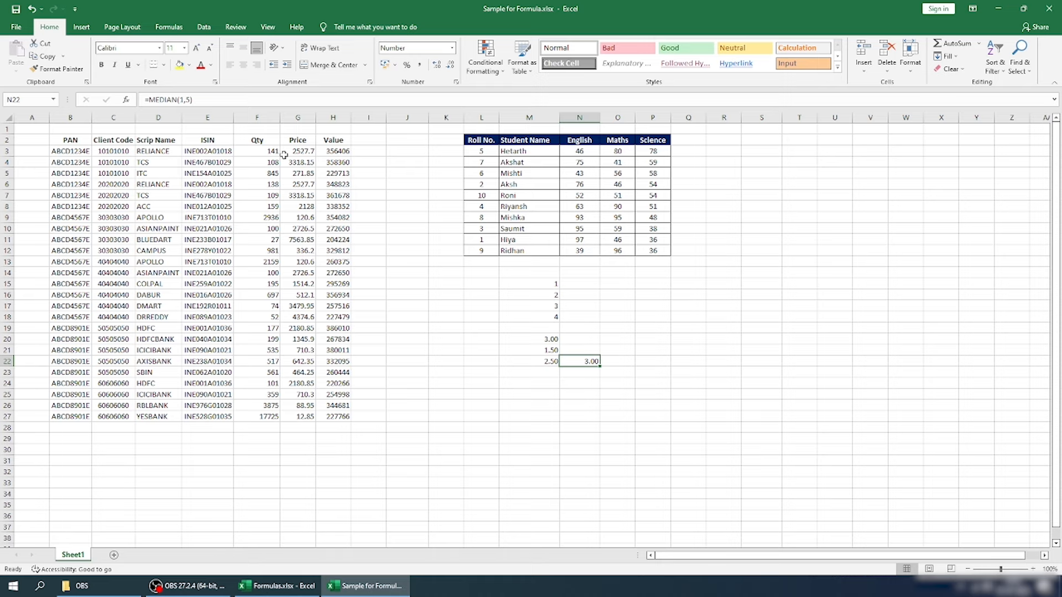
# - Review the number list in M15:M18 and the difference formula in M20
pyautogui.press('Up')
pyautogui.press('Left')
pyautogui.press('Up')
pyautogui.press('Up')
pyautogui.write('5')
pyautogui.press('Return')
pyautogui.press('Up')
pyautogui.press('Up')
pyautogui.press('Up')
pyautogui.press('Up')
pyautogui.press('Down')
pyautogui.press('Down')
pyautogui.press('Down')
pyautogui.press('Up')
pyautogui.press('Up')
pyautogui.press('Up')
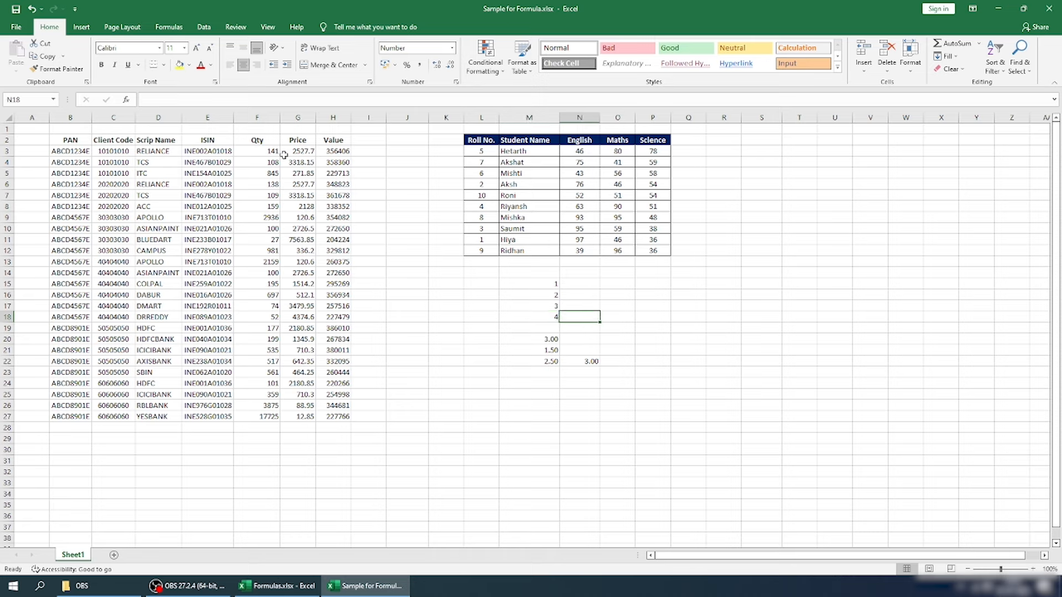
pyautogui.hotkey('shift', 'Down')
pyautogui.hotkey('shift', 'Down')
pyautogui.hotkey('shift', 'Down')
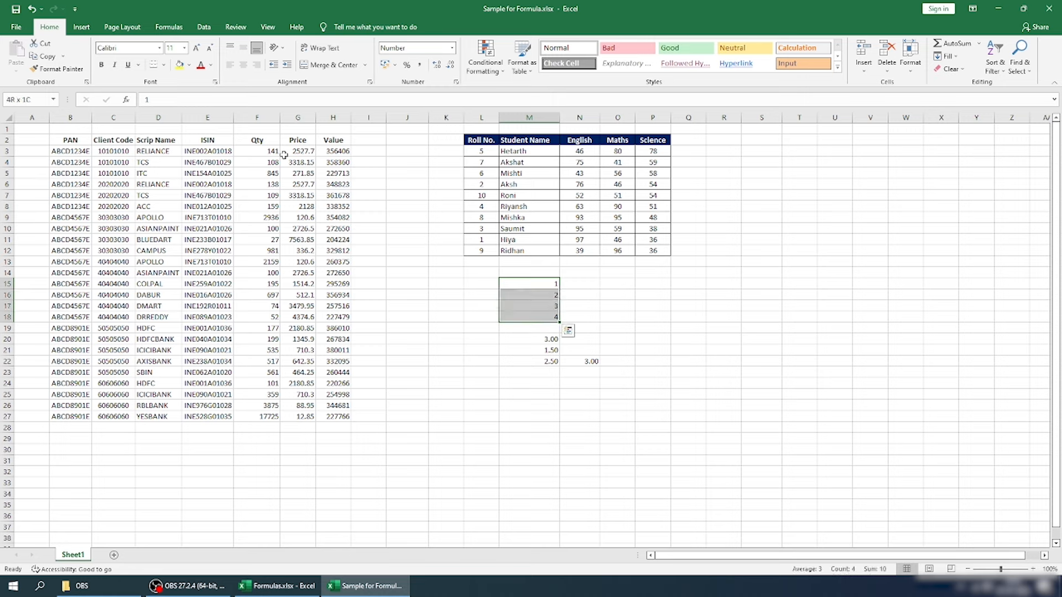
pyautogui.press('Right')
pyautogui.press('Down')
pyautogui.press('Down')
pyautogui.press('Right')
pyautogui.press('Down')
pyautogui.press('Down')
pyautogui.press('Left')
pyautogui.press('Down')
pyautogui.press('Left')
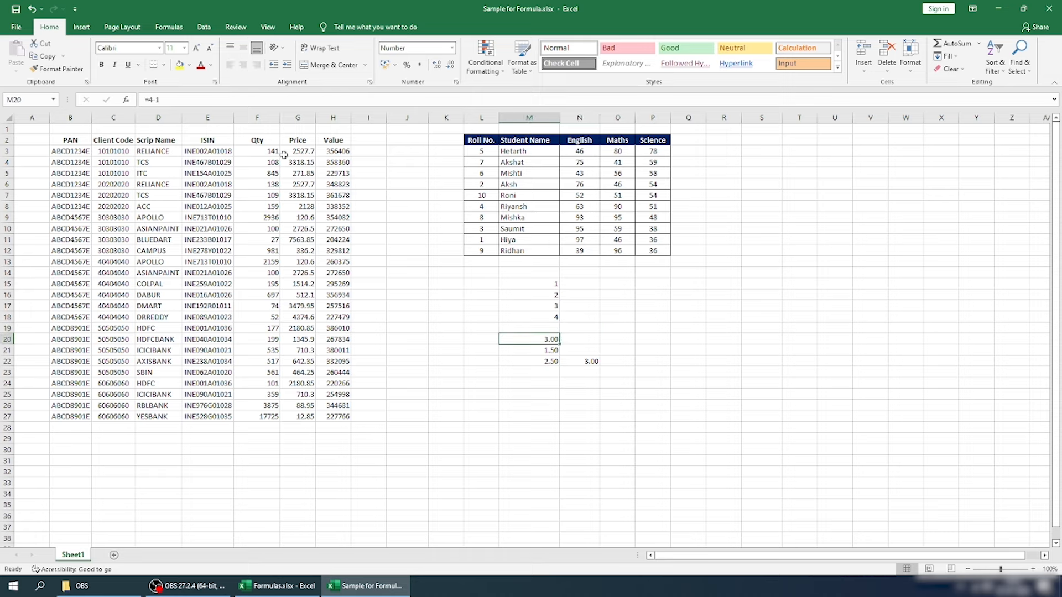
# - Trace the manual median calculation through M21, the first number in M15 and the sum in M22, and compare it with N22
pyautogui.press('Down')
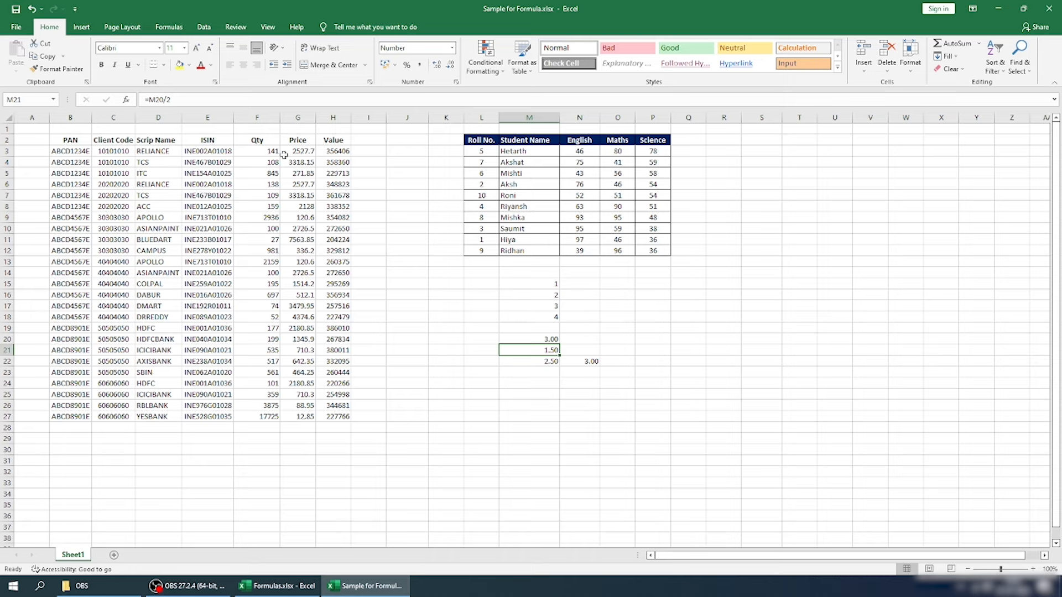
pyautogui.press('Up')
pyautogui.press('Up')
pyautogui.press('Up')
pyautogui.press('Up')
pyautogui.press('Up')
pyautogui.press('Up')
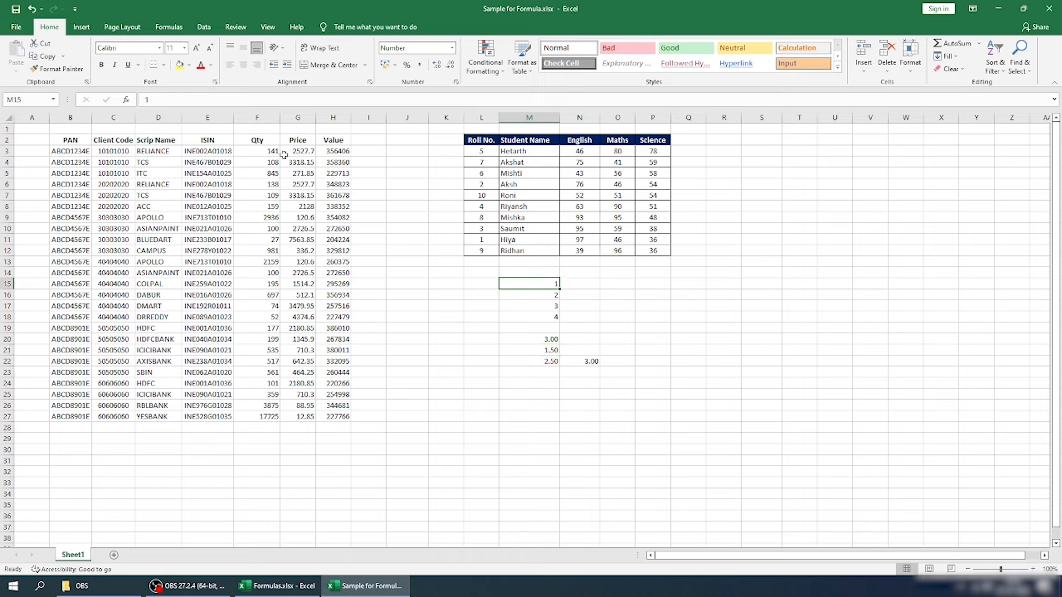
pyautogui.press('Down')
pyautogui.press('Down')
pyautogui.press('Down')
pyautogui.press('Down')
pyautogui.press('Down')
pyautogui.press('Down')
pyautogui.press('Down')
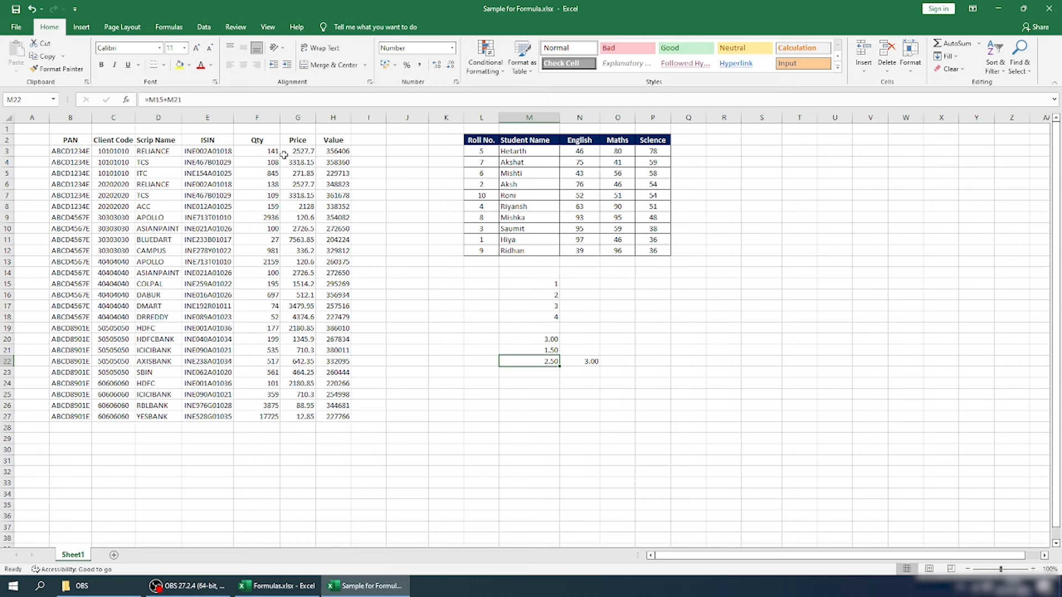
pyautogui.press('Right')
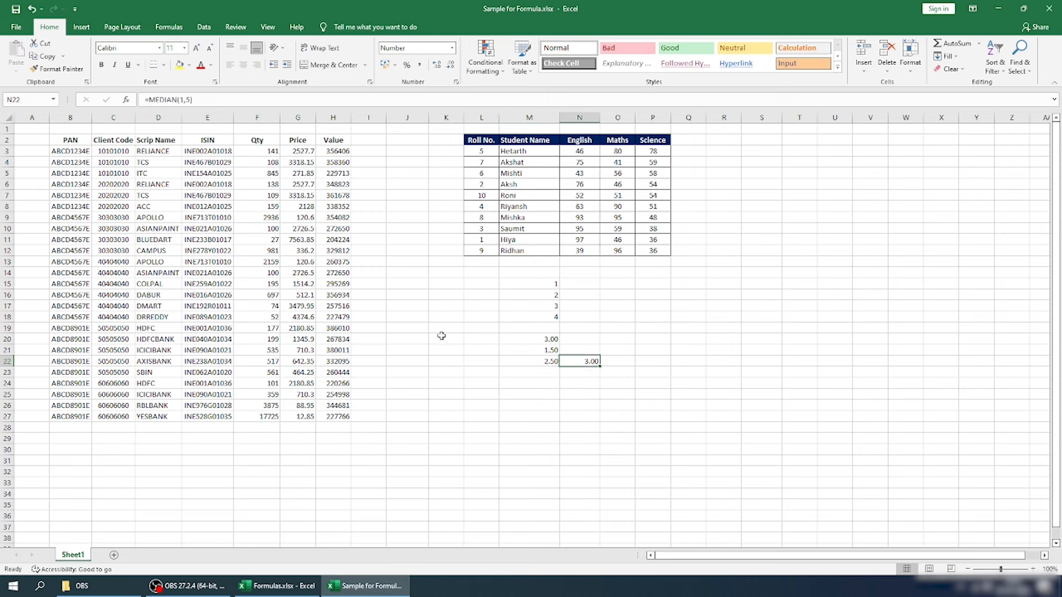
# - Set the second argument of the MEDIAN formula in N22 back to 4
pyautogui.click(532, 353)
pyautogui.moveTo(533, 354); pyautogui.dragTo(537, 329)
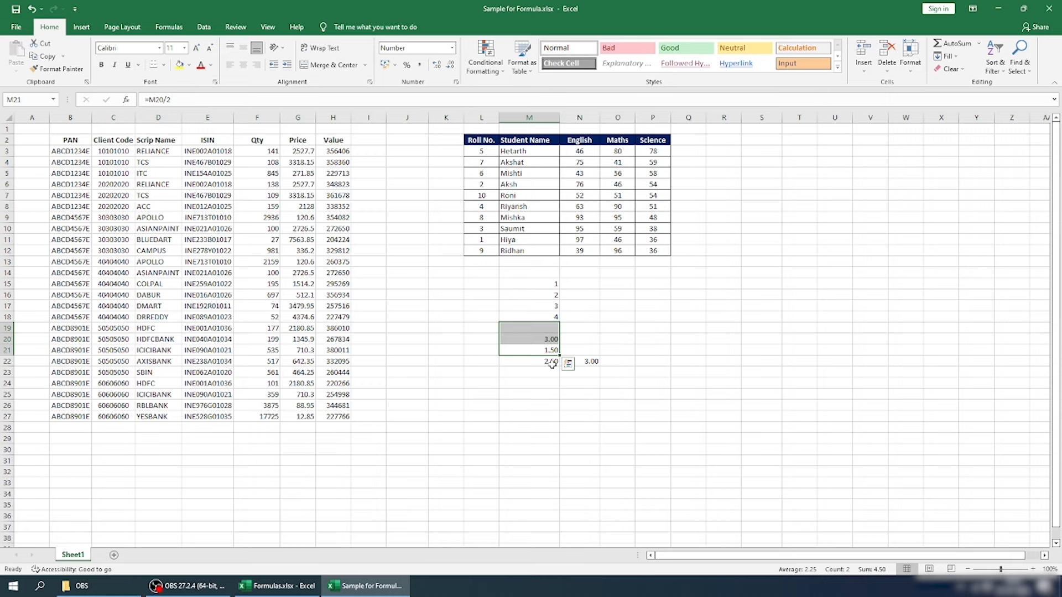
pyautogui.click(588, 363)
pyautogui.click(189, 101)
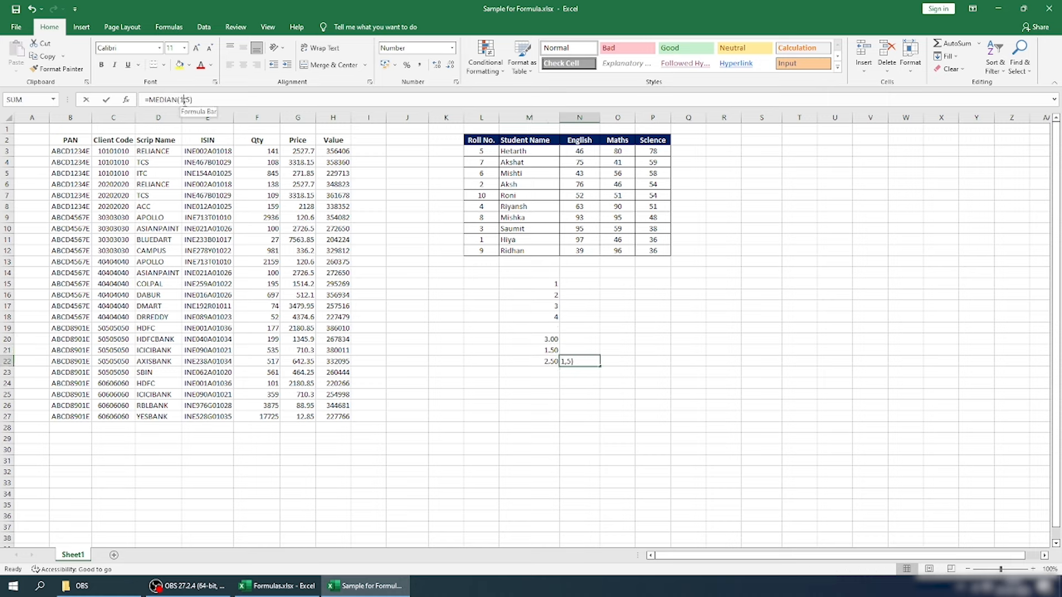
pyautogui.write('4')
pyautogui.hotkey('ctrl', 'Return')
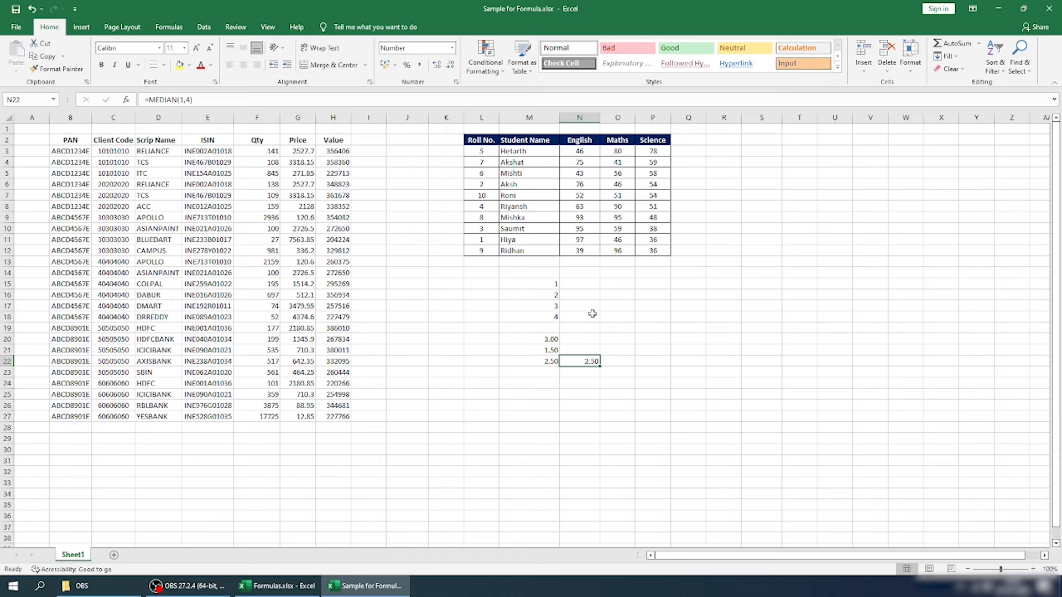
# - Clear the number list and median calculations in M15:N22
pyautogui.click(545, 295)
pyautogui.click(543, 283)
pyautogui.moveTo(542, 283); pyautogui.dragTo(588, 360)
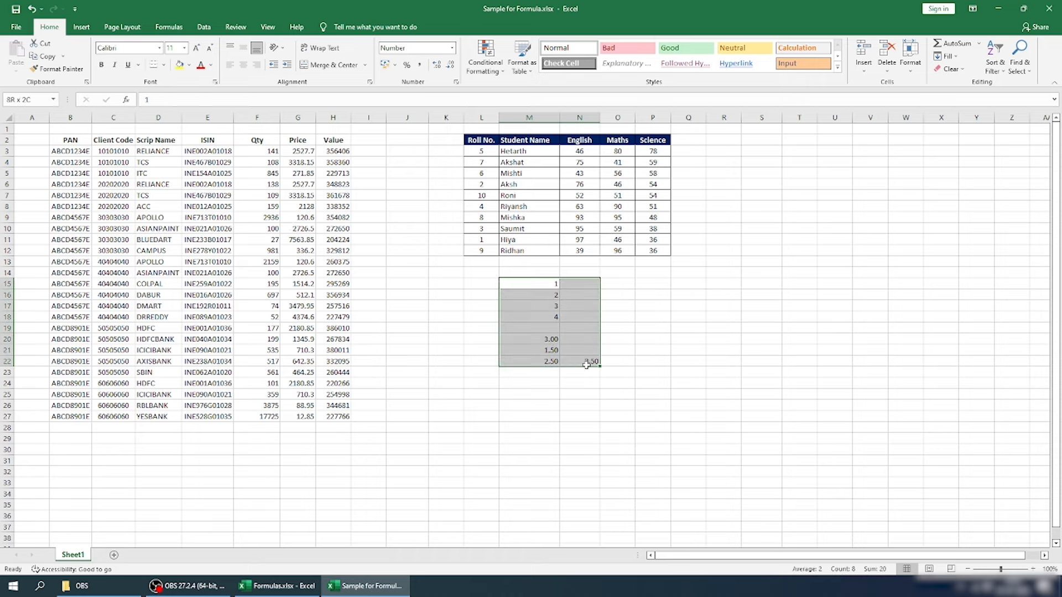
pyautogui.press('Delete')
pyautogui.moveTo(578, 295); pyautogui.dragTo(558, 293)
pyautogui.click(552, 285)
pyautogui.click(583, 284)
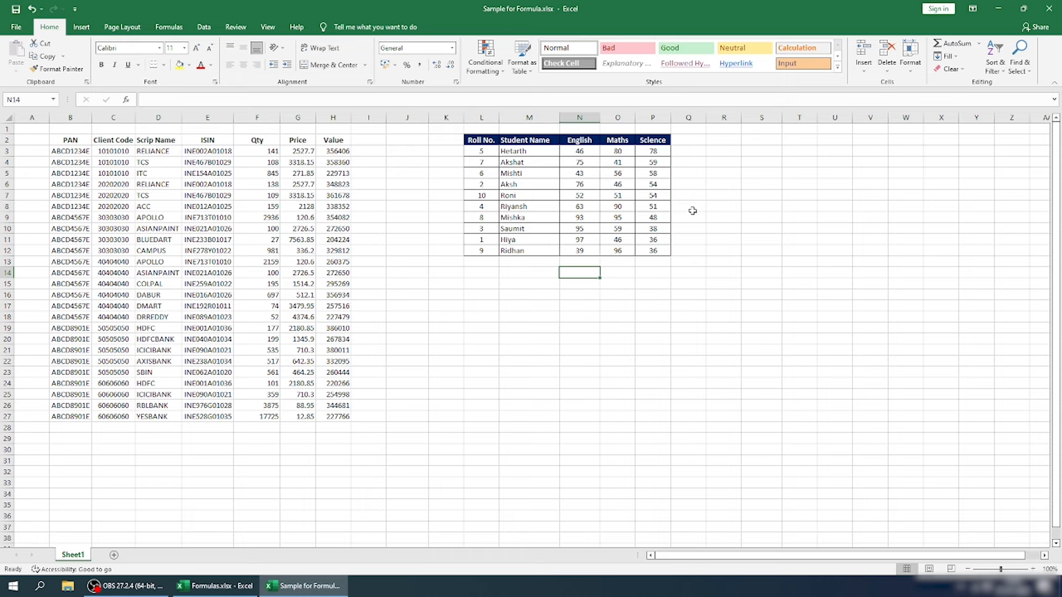
# - Enter =SMALL(N3:N12,1) in N16 to get the lowest English mark
pyautogui.press('Up')
pyautogui.press('Up')
pyautogui.press('Up')
pyautogui.press('Up')
pyautogui.press('Down')
pyautogui.press('Down')
pyautogui.press('Down')
pyautogui.press('Down')
pyautogui.press('Down')
pyautogui.press('Down')
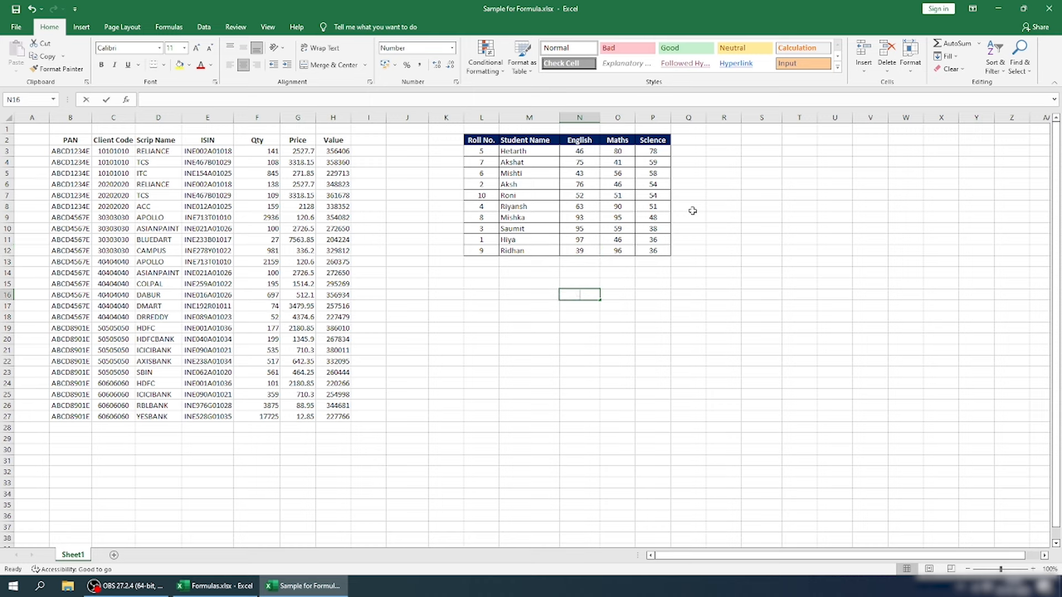
pyautogui.write('=SMALL(')
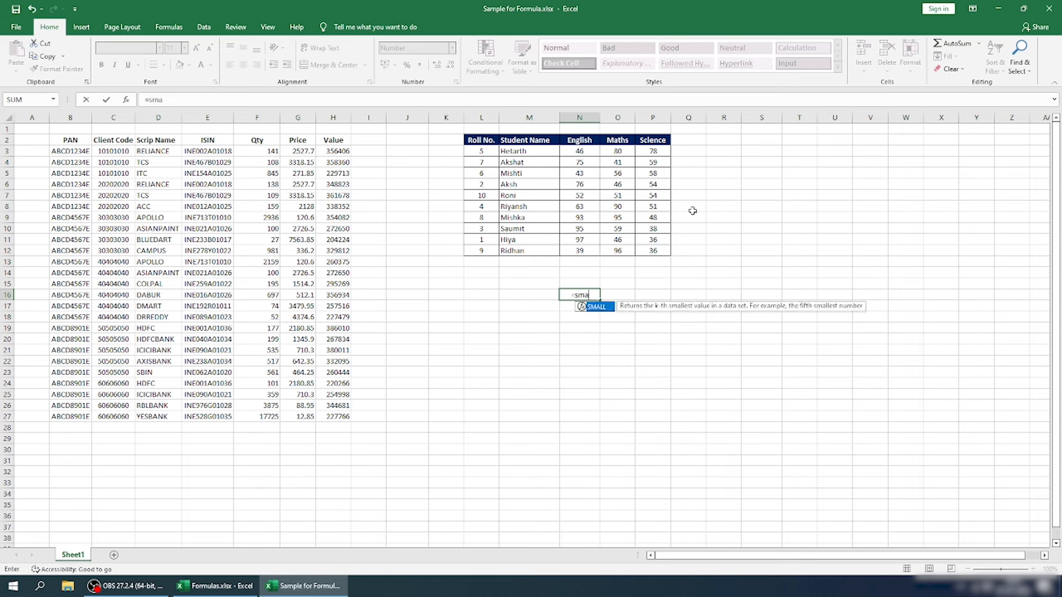
pyautogui.press('Up')
pyautogui.press('Up')
pyautogui.press('Up')
pyautogui.press('Up')
pyautogui.hotkey('shift', 'Up')
pyautogui.hotkey('shift', 'Up')
pyautogui.hotkey('shift', 'Up')
pyautogui.hotkey('shift', 'Up')
pyautogui.hotkey('shift', 'Up')
pyautogui.hotkey('shift', 'Up')
pyautogui.hotkey('shift', 'Up')
pyautogui.hotkey('shift', 'Up')
pyautogui.hotkey('shift', 'Up')
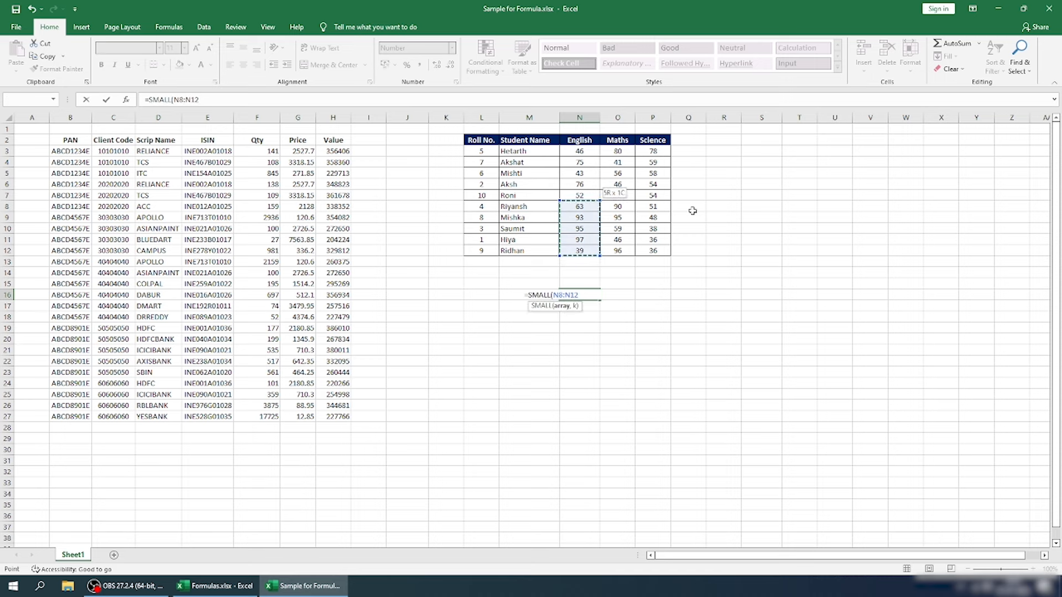
pyautogui.write(',1')
pyautogui.press('Return')
pyautogui.press('Up')
pyautogui.press('Up')
pyautogui.press('Up')
pyautogui.press('Up')
pyautogui.press('Up')
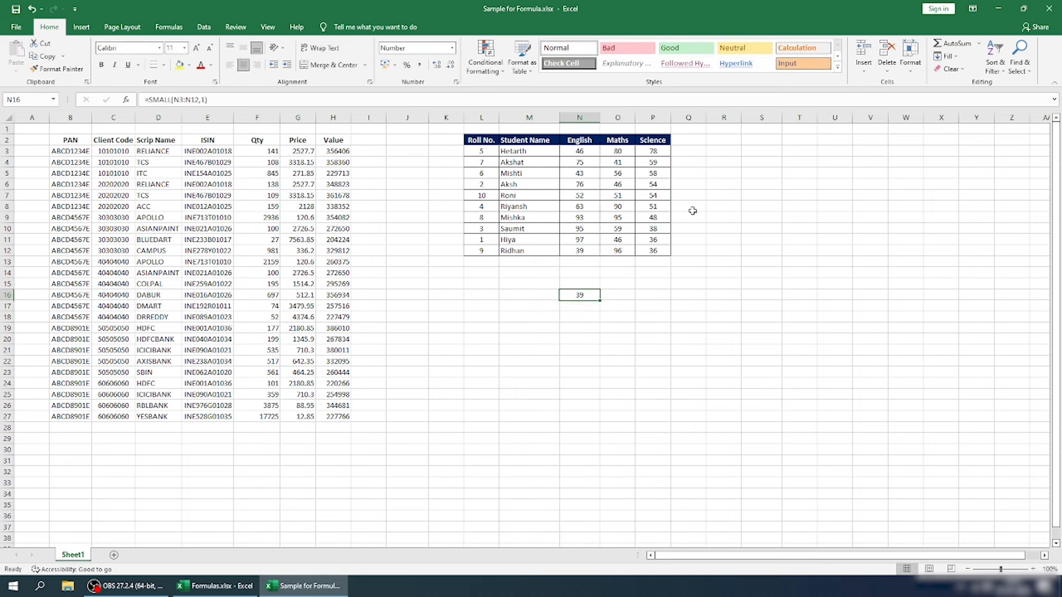
# - Change the SMALL formula's k argument in N16 to 2 to get the second-lowest English mark
pyautogui.press('Down')
pyautogui.press('Down')
pyautogui.press('Down')
pyautogui.press('Down')
pyautogui.press('F2')
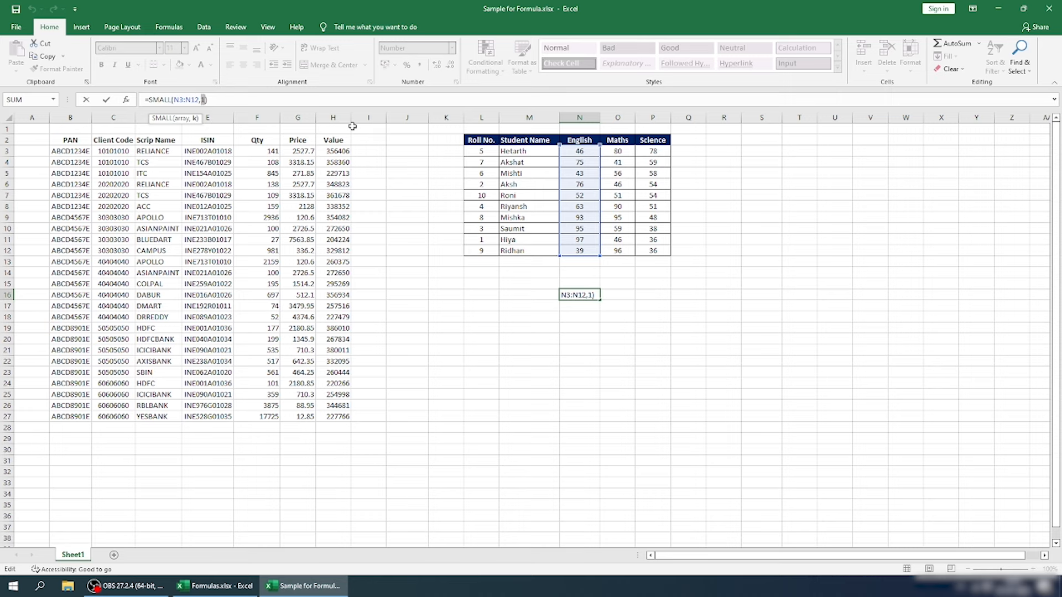
pyautogui.write('2')
pyautogui.press('Return')
pyautogui.press('Up')
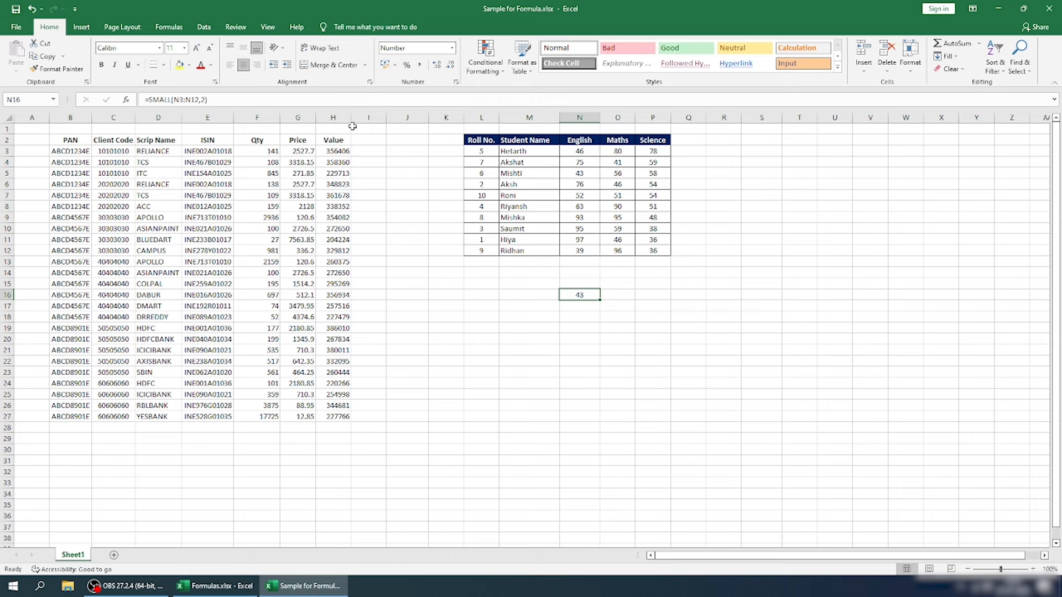
pyautogui.click(582, 250)
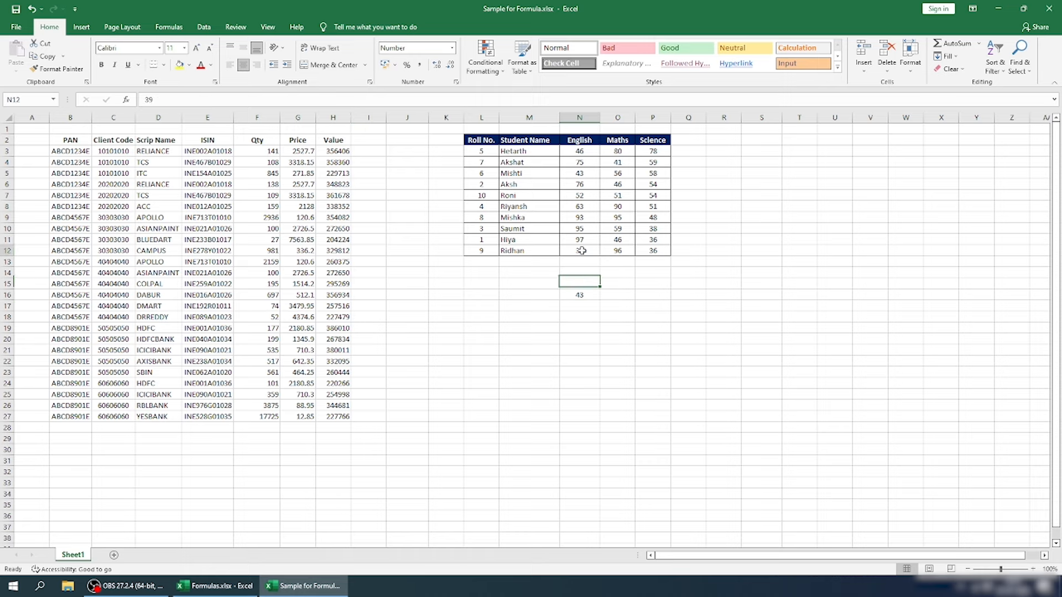
# - Sort the student marks table L2:P12 by English from largest to smallest
pyautogui.moveTo(482, 140); pyautogui.dragTo(656, 250)
pyautogui.press('super')
pyautogui.press('super')
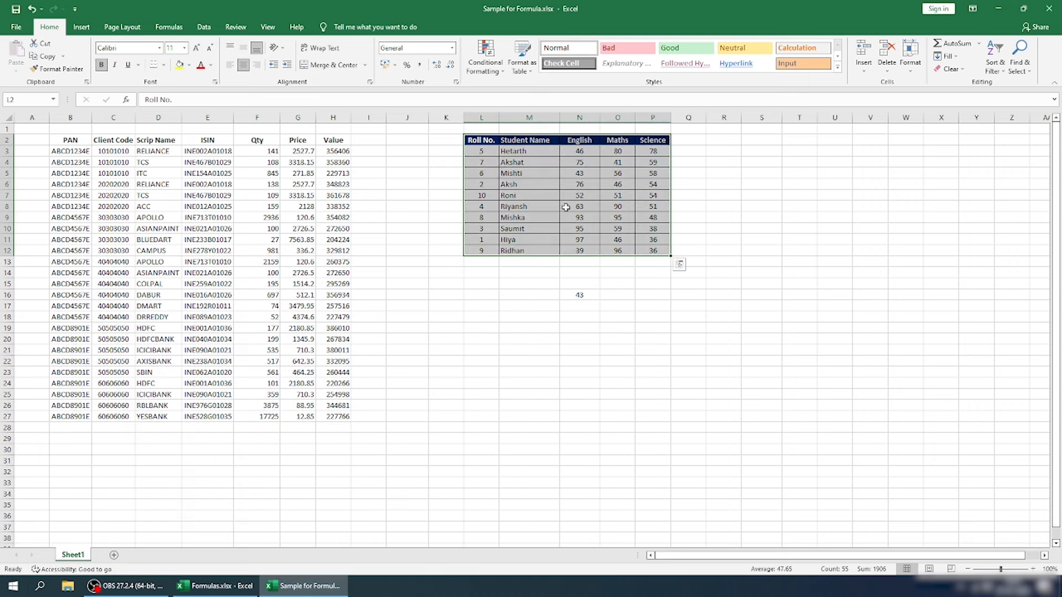
pyautogui.hotkey('alt', 'a')
pyautogui.press('s')
pyautogui.press('s')
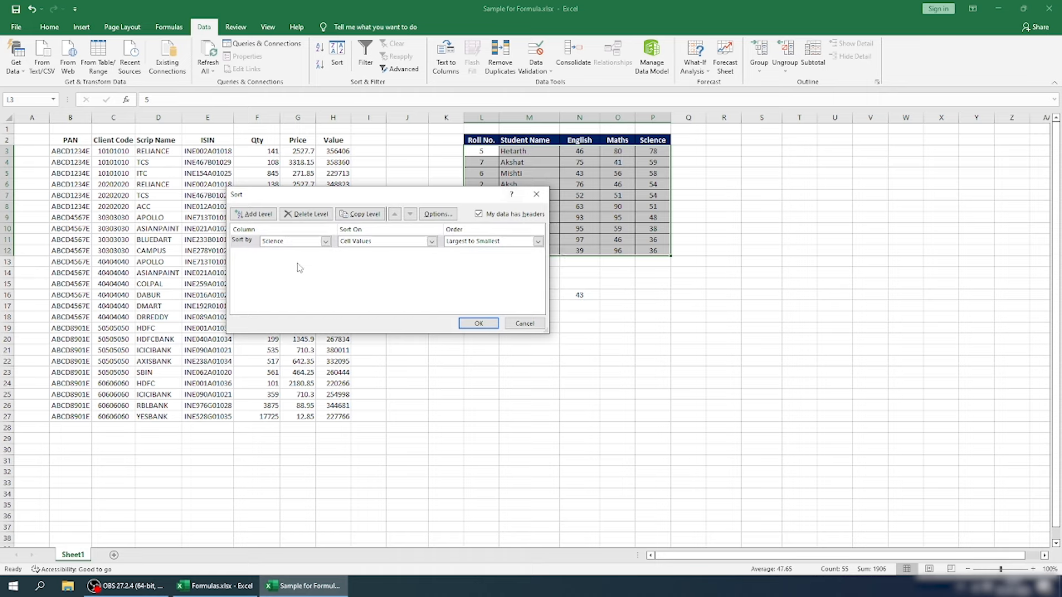
pyautogui.click(309, 242)
pyautogui.click(272, 266)
pyautogui.click(480, 244)
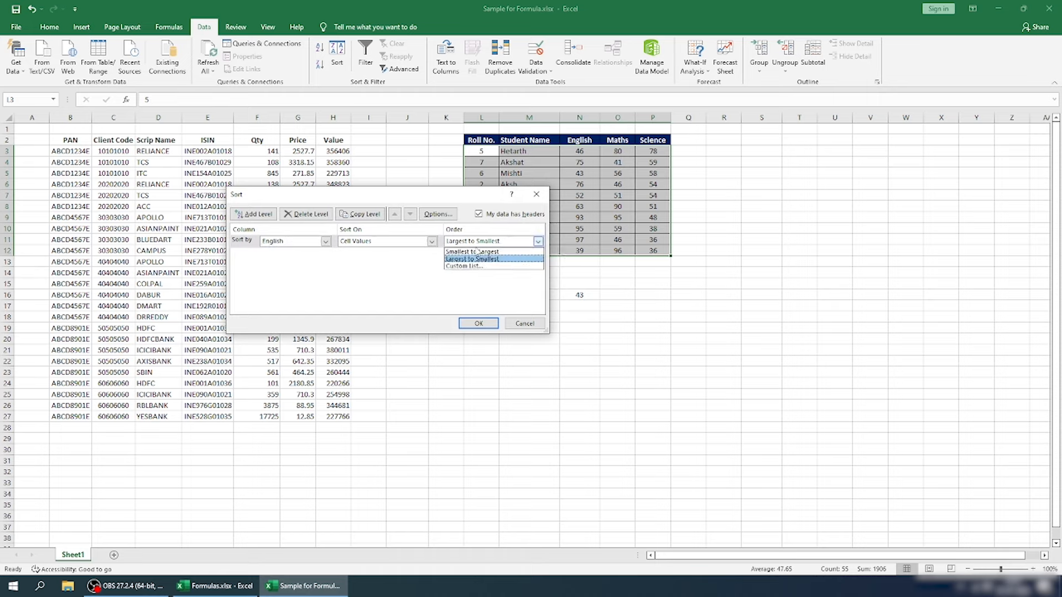
pyautogui.click(476, 259)
pyautogui.click(473, 322)
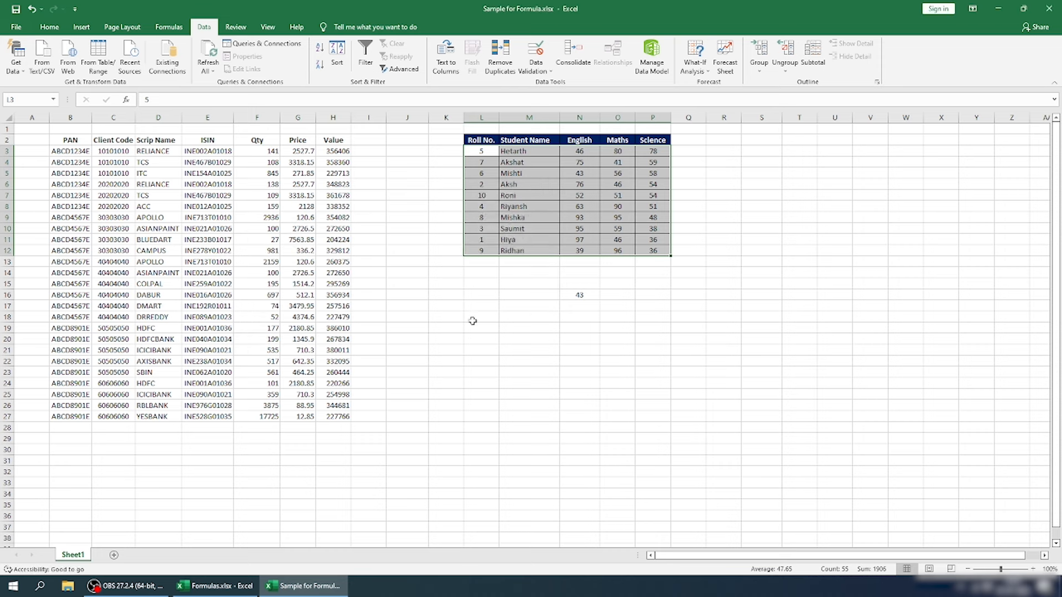
pyautogui.click(579, 249)
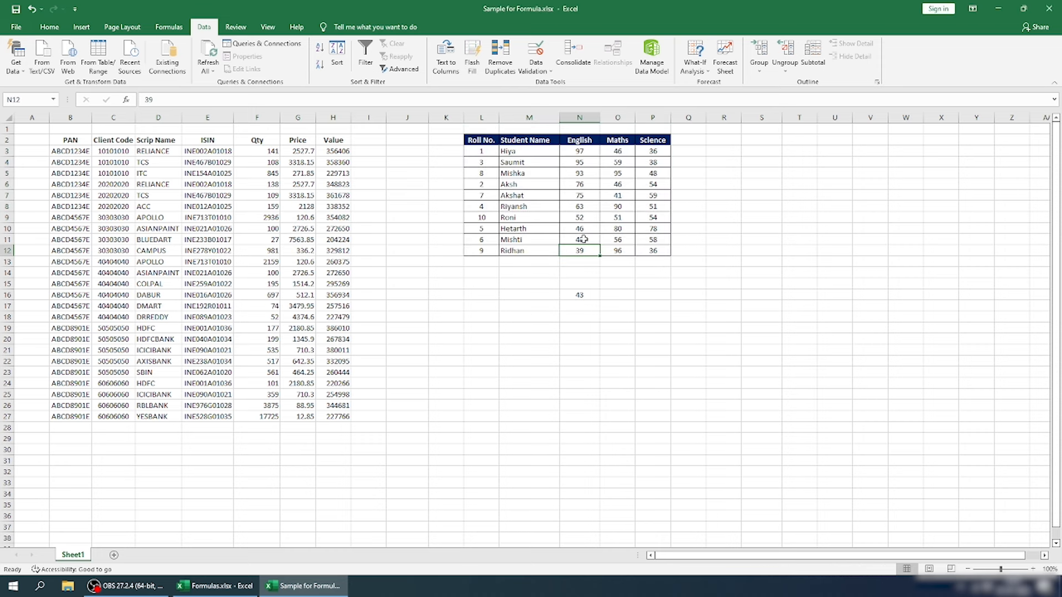
pyautogui.click(580, 304)
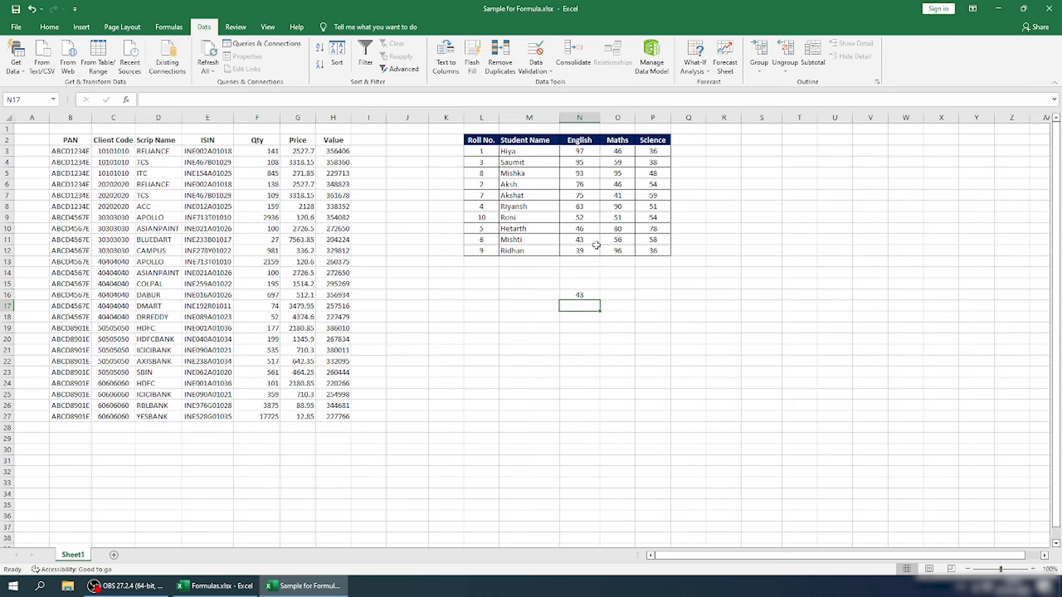
# - Change the SMALL formula's k argument in N16 to 5 to get the fifth-lowest English mark
pyautogui.click(578, 291)
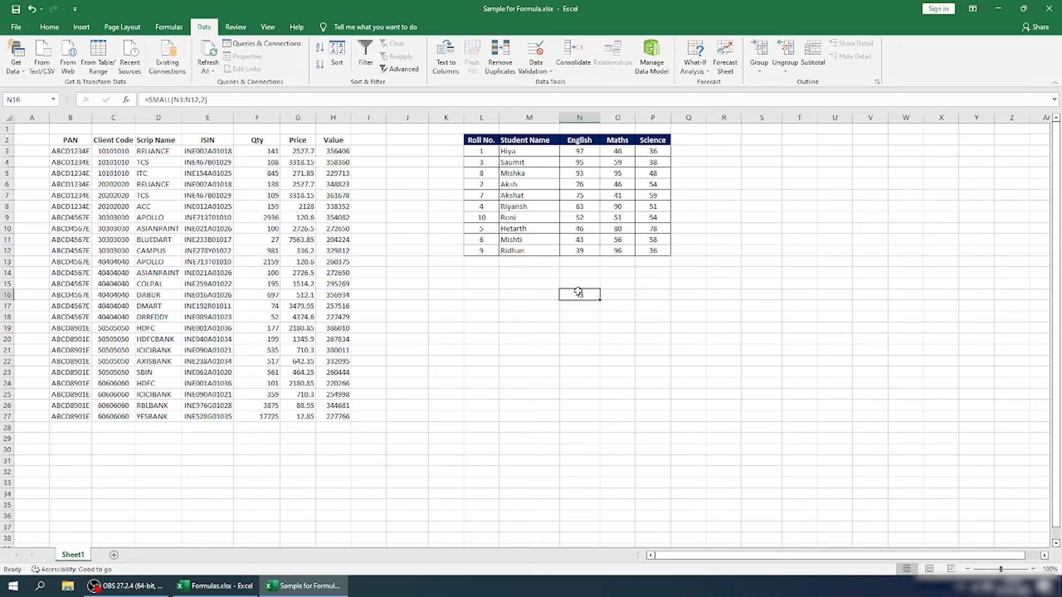
pyautogui.click(205, 100)
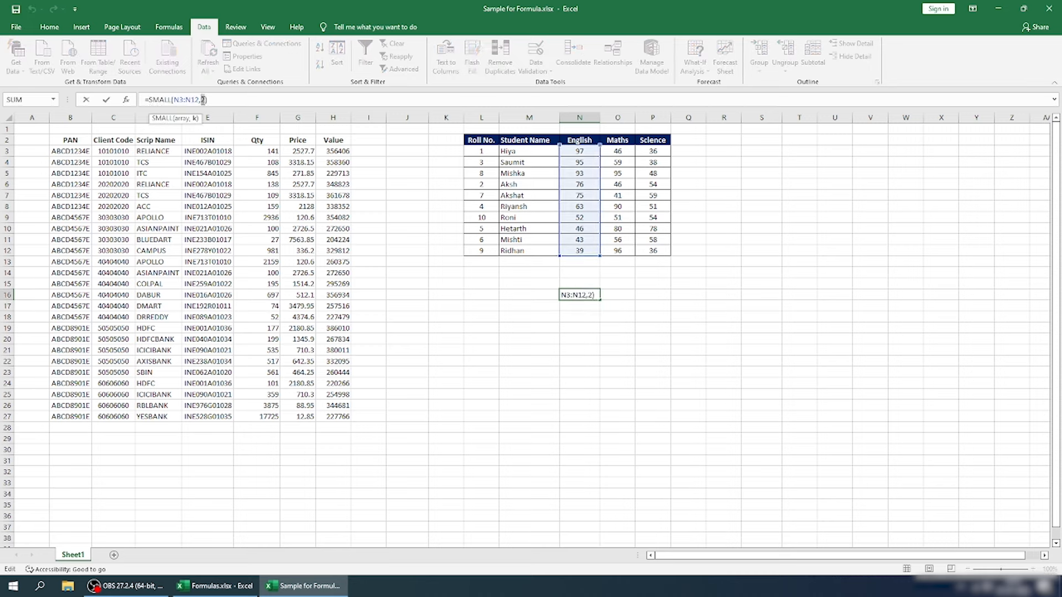
pyautogui.write('5')
pyautogui.press('Return')
pyautogui.press('Up')
pyautogui.press('Up')
pyautogui.press('Up')
pyautogui.press('Up')
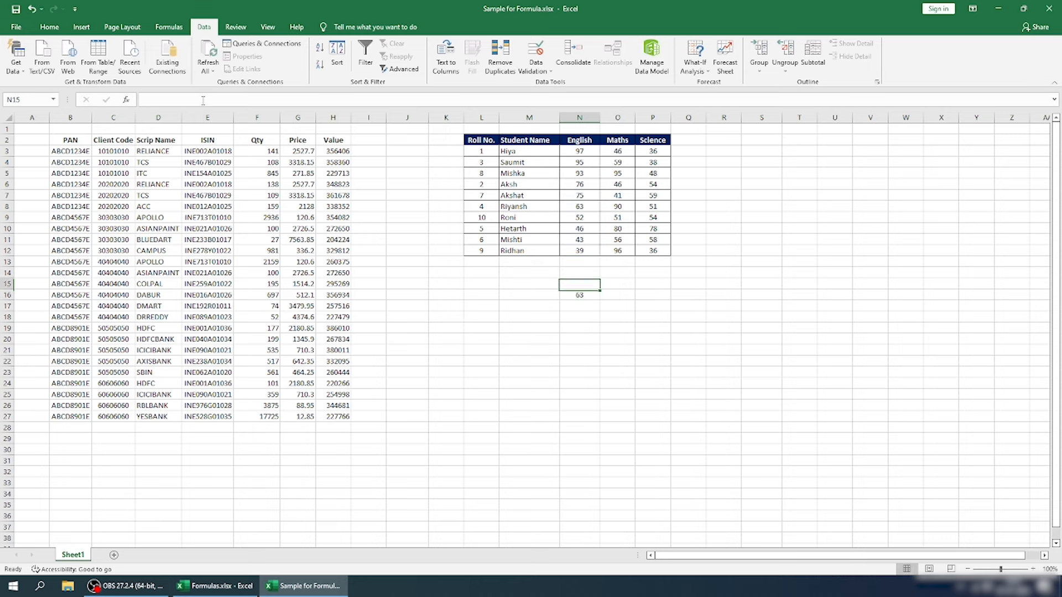
# - Check the SMALL result in N16 against the fifth-lowest mark in the sorted English column
pyautogui.press('Down')
pyautogui.press('Down')
pyautogui.press('Down')
pyautogui.press('Up')
pyautogui.press('Up')
pyautogui.press('Up')
pyautogui.press('Up')
pyautogui.press('Up')
pyautogui.press('Up')
pyautogui.press('Up')
pyautogui.press('Up')
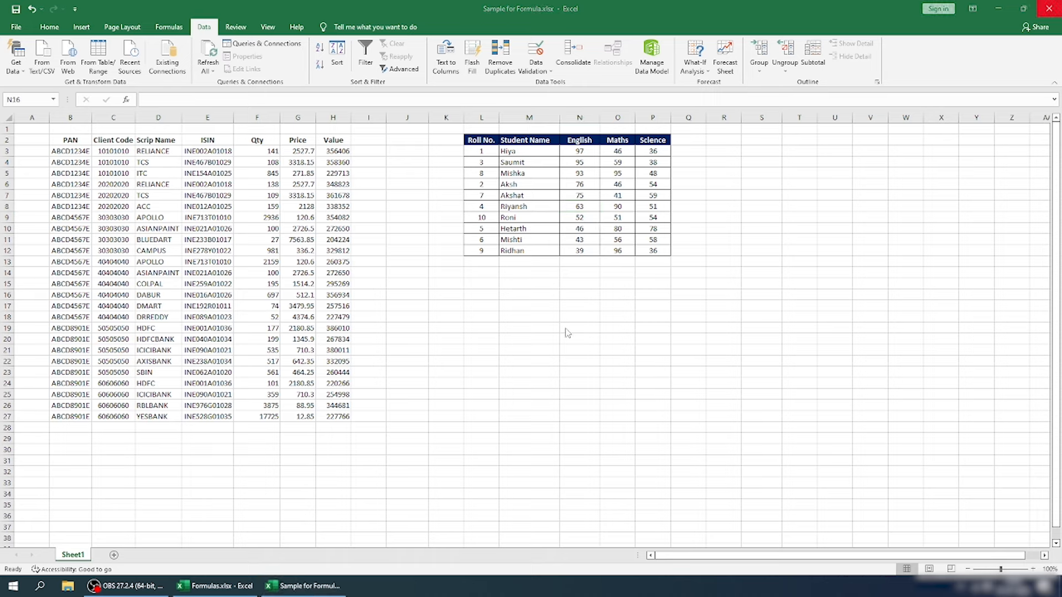
# - Enter =CEILING(7,3) in N16 to round 7 up to a multiple of 3
pyautogui.click(580, 319)
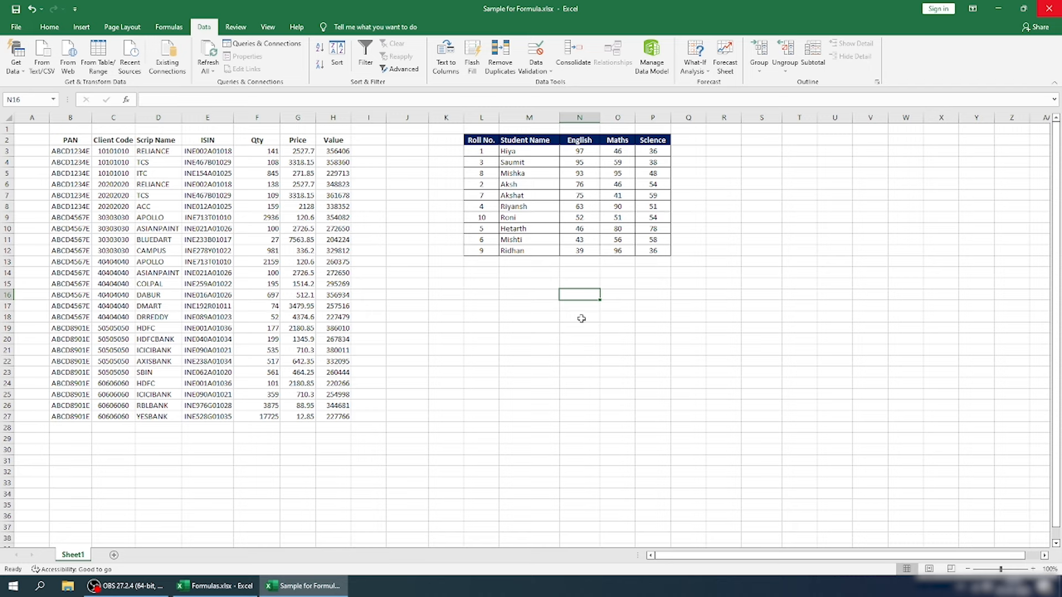
pyautogui.write('=ce')
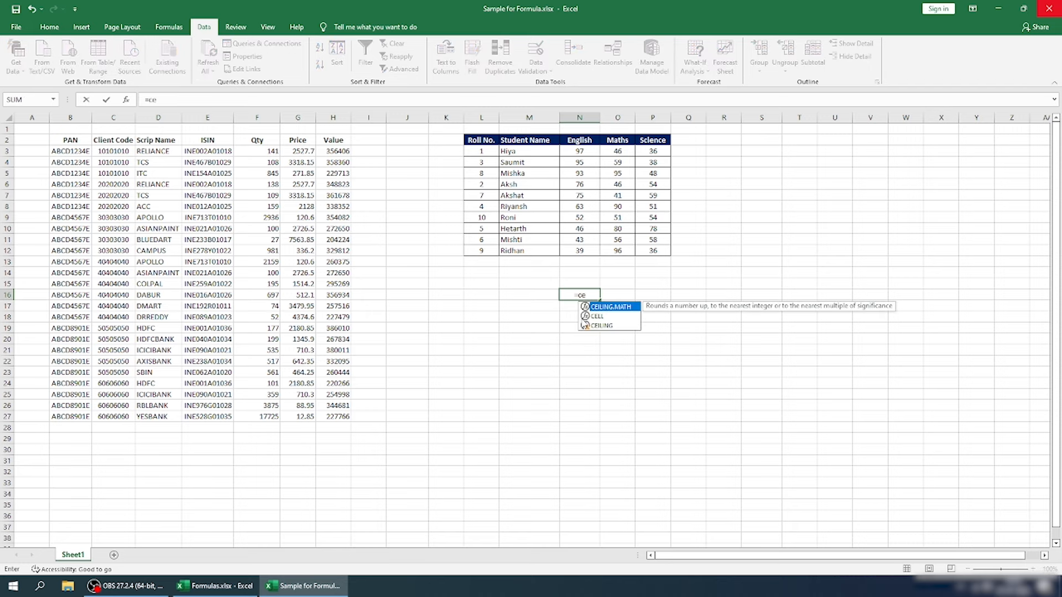
pyautogui.click(585, 325)
pyautogui.doubleClick(584, 326)
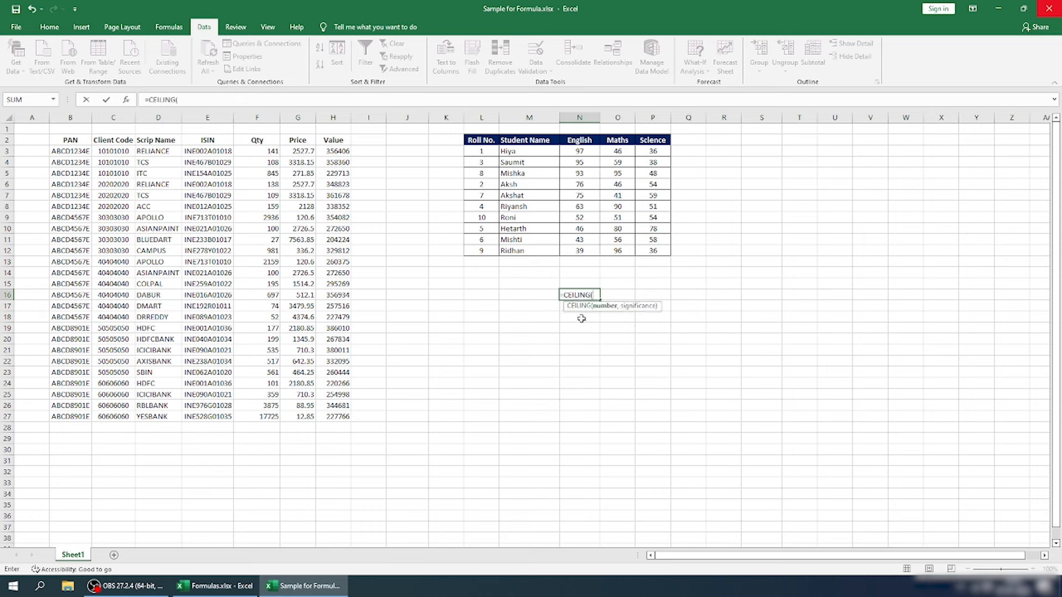
pyautogui.write('7,3)')
pyautogui.press('Return')
pyautogui.press('Up')
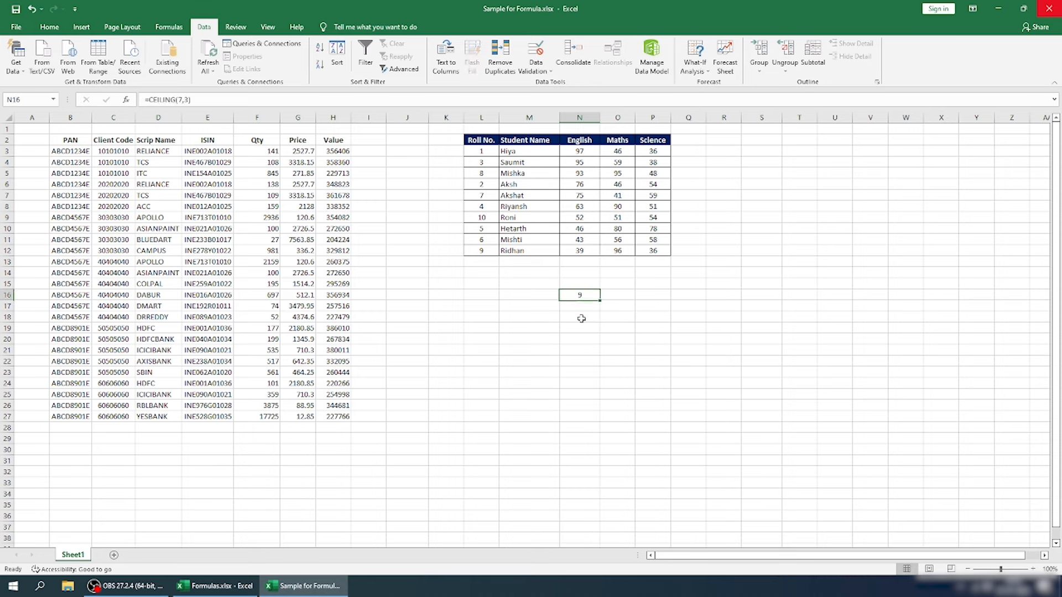
# - Change the number argument of the CEILING formula in N16 first to 8 and finally to 9
pyautogui.click(179, 100)
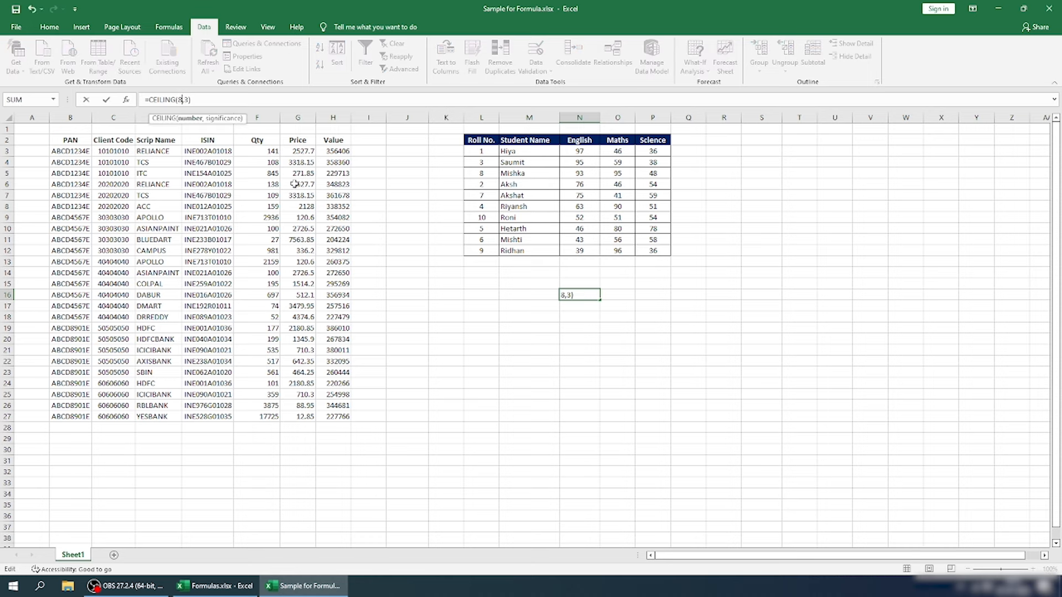
pyautogui.press('Return')
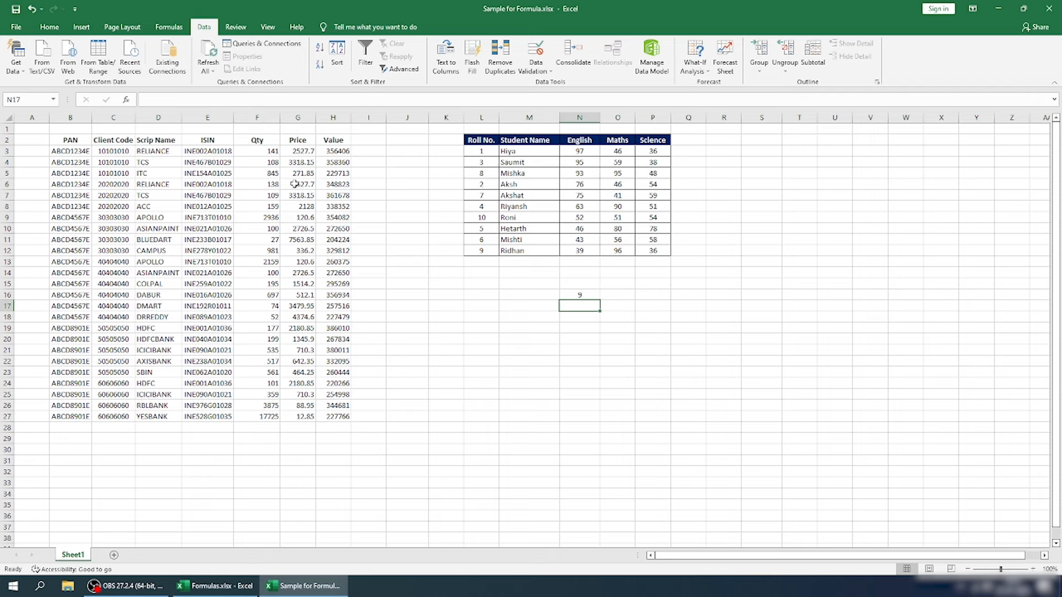
pyautogui.press('Up')
pyautogui.click(178, 100)
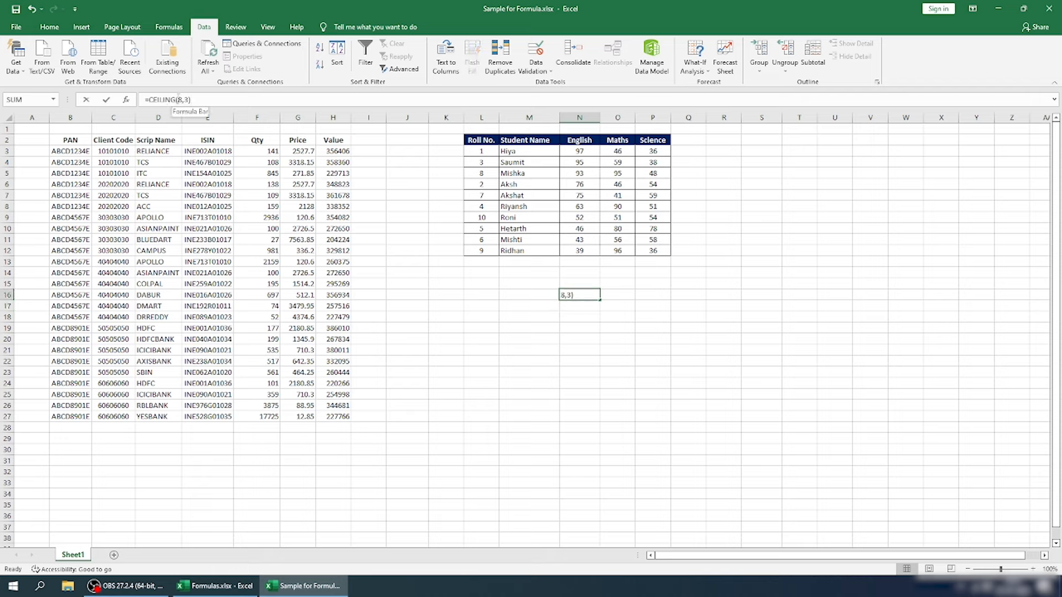
pyautogui.click(183, 99)
pyautogui.press('BackSpace')
pyautogui.write('9')
pyautogui.hotkey('ctrl', 'Return')
# - Try a significance of 5 in the CEILING formula in N16 and clear the cell
pyautogui.click(185, 99)
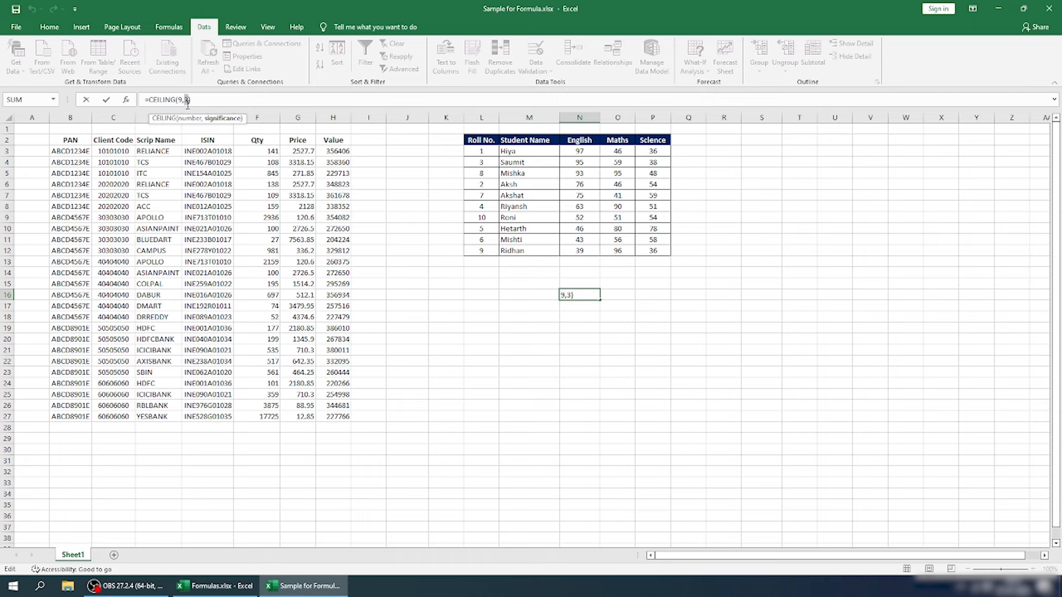
pyautogui.write('5')
pyautogui.press('Return')
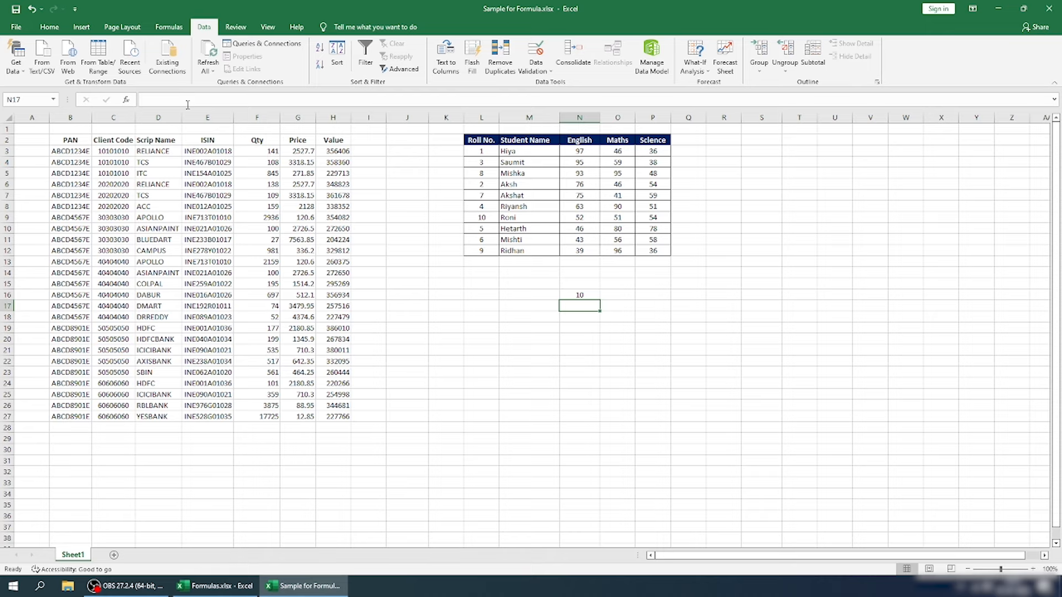
pyautogui.press('Up')
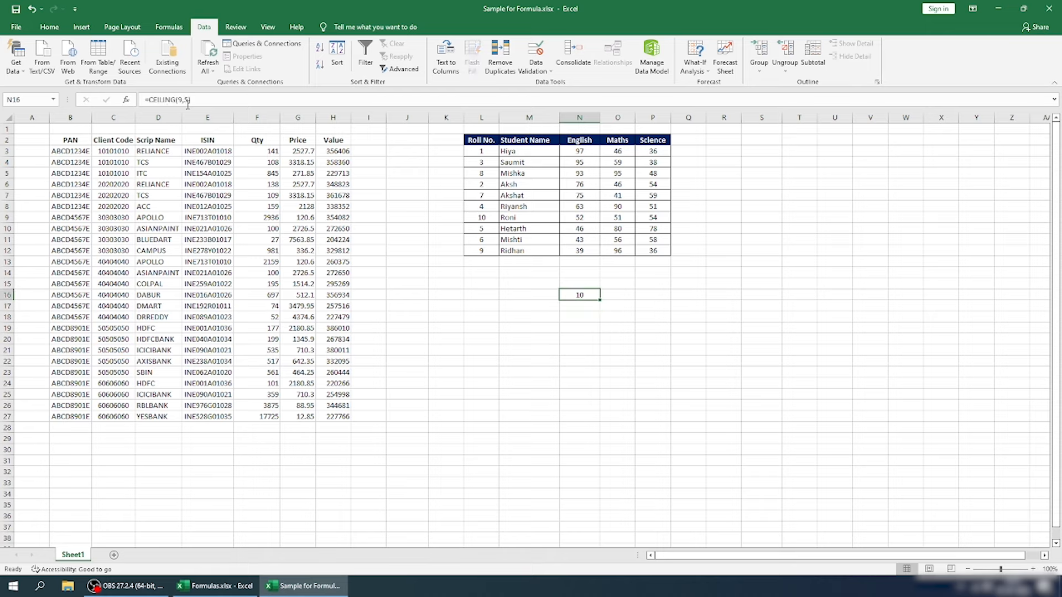
pyautogui.press('Delete')
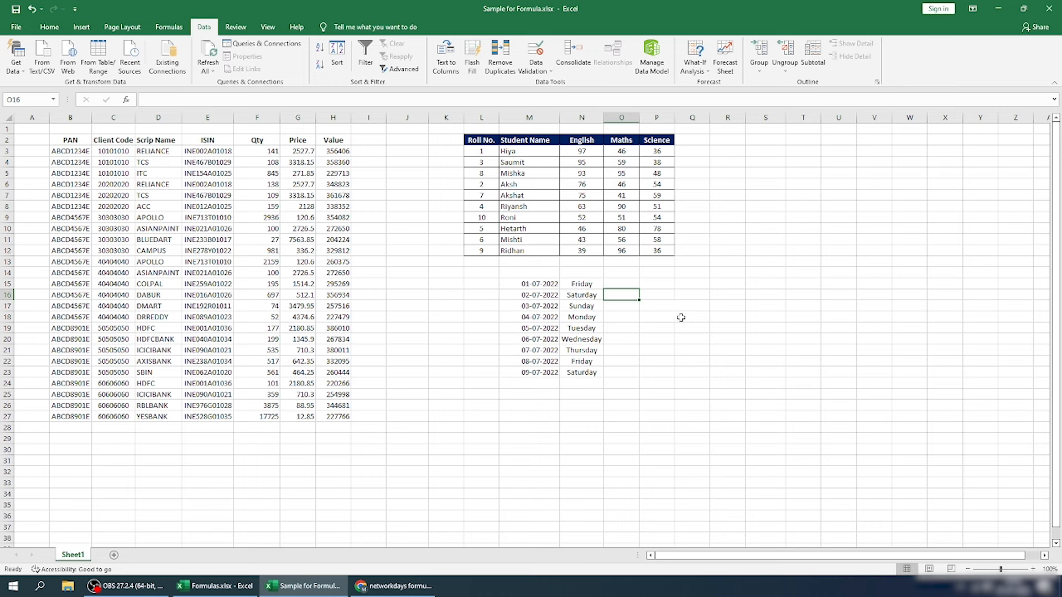
# - Enter =NETWORKDAYS(M15,M23) in P15 to count the workdays between the first and last listed dates
pyautogui.moveTo(547, 286); pyautogui.dragTo(518, 374)
pyautogui.moveTo(584, 290); pyautogui.dragTo(580, 384)
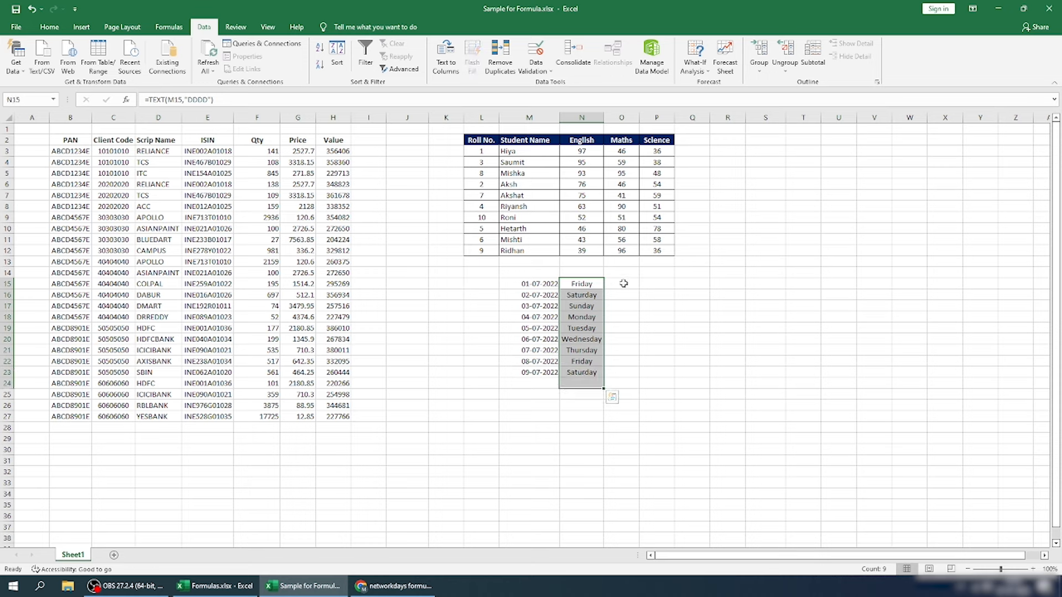
pyautogui.click(657, 283)
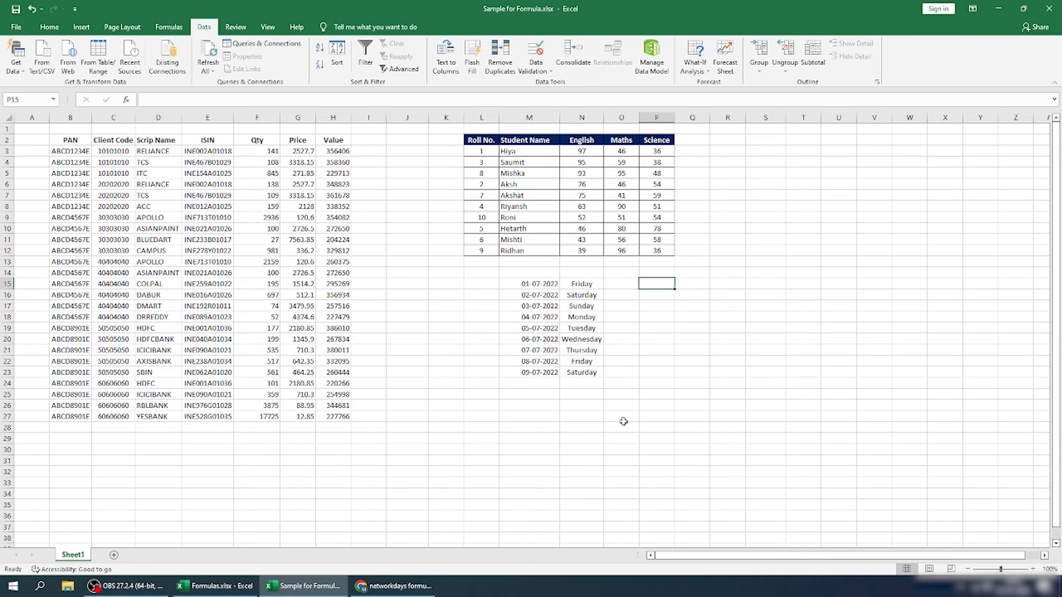
pyautogui.write('=')
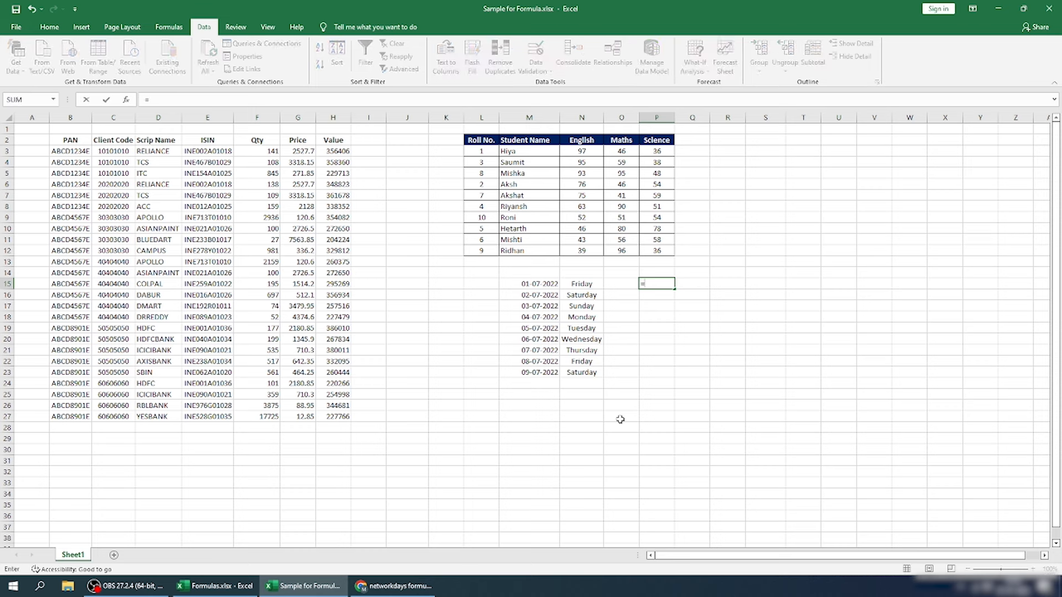
pyautogui.write('net')
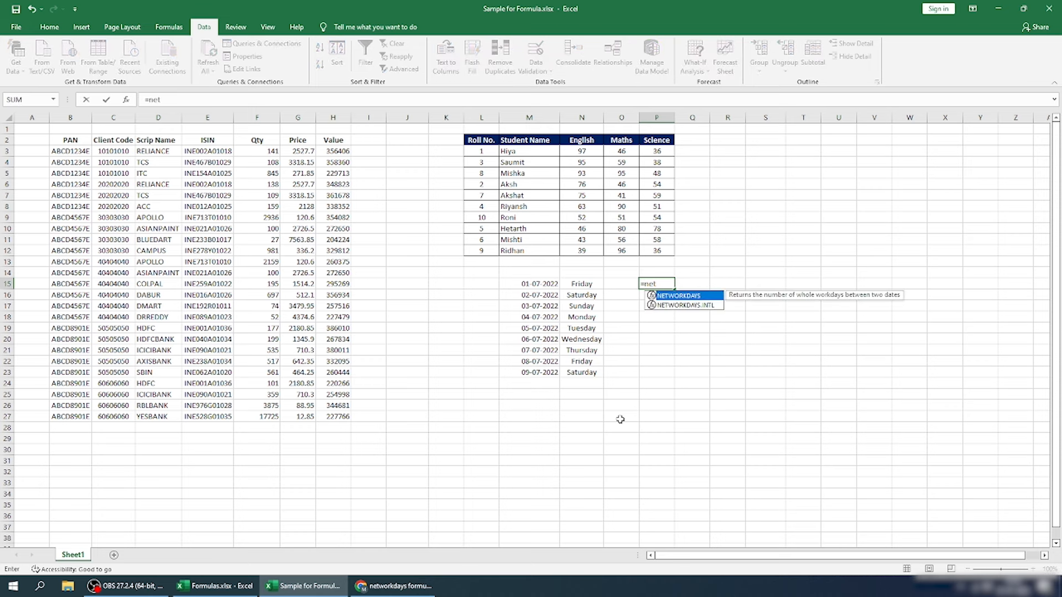
pyautogui.press('Tab')
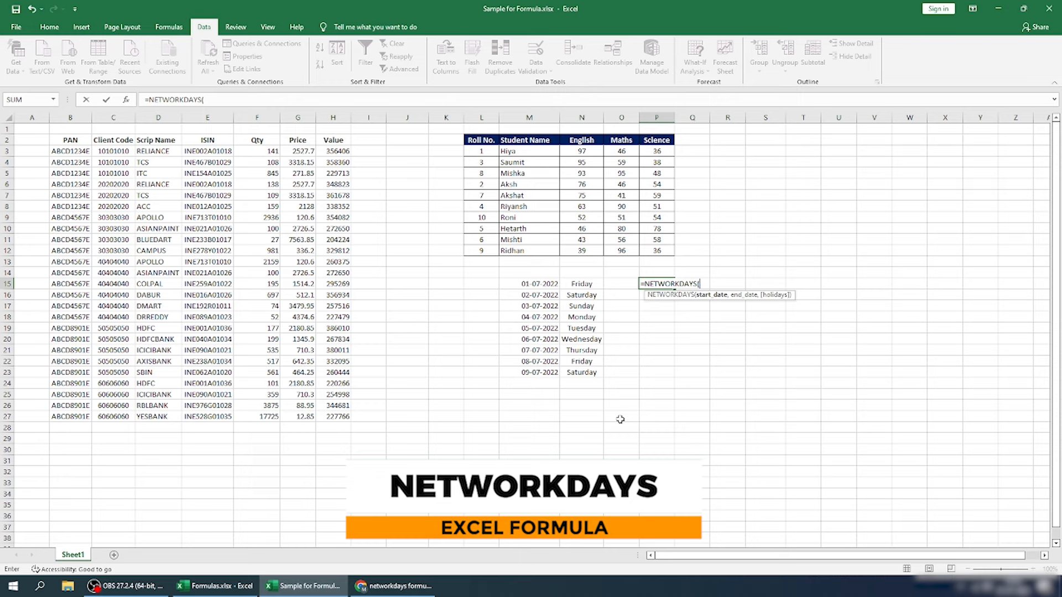
pyautogui.click(529, 287)
pyautogui.write(',')
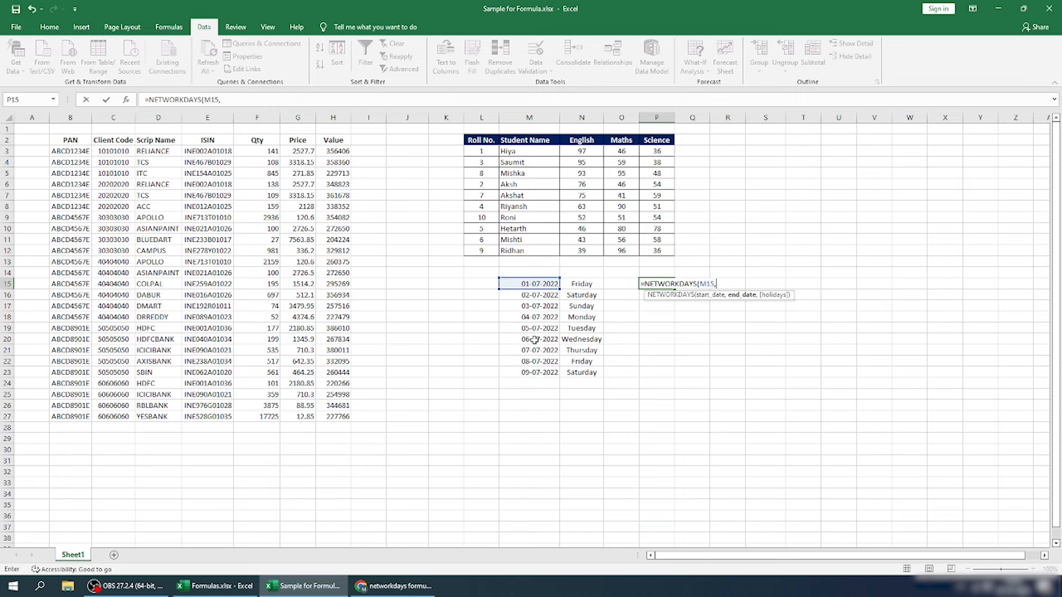
pyautogui.click(522, 373)
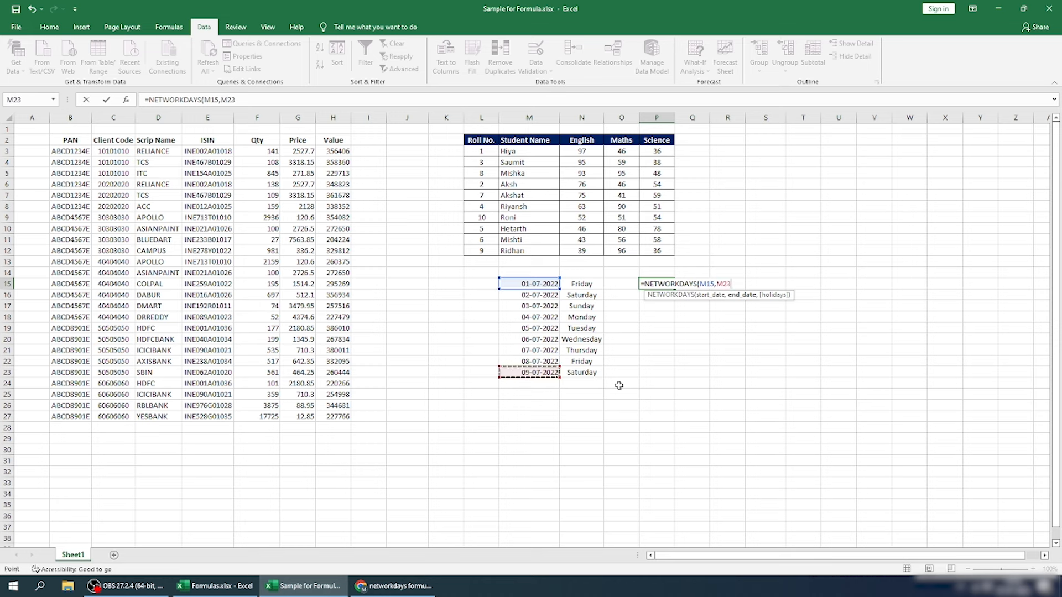
pyautogui.write(')')
pyautogui.hotkey('ctrl', 'Return')
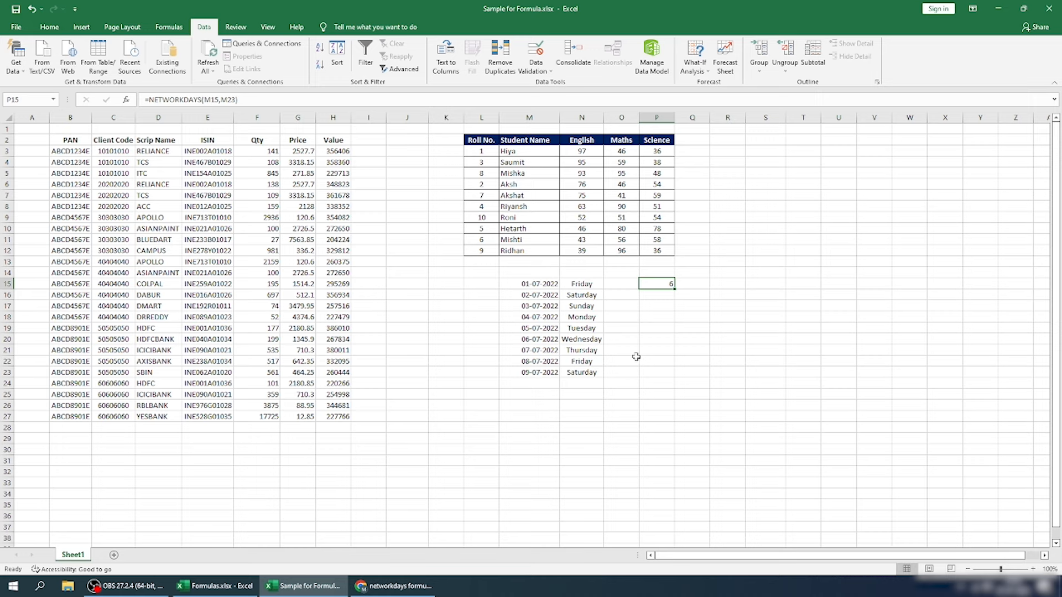
# - Number the workdays beside their day names, with 1 in O15 and 2 through 6 in O18:O22
pyautogui.click(614, 283)
pyautogui.press('Down')
pyautogui.press('Down')
pyautogui.press('Up')
pyautogui.press('Up')
pyautogui.write('1')
pyautogui.press('Return')
pyautogui.press('Down')
pyautogui.press('Down')
pyautogui.write('1')
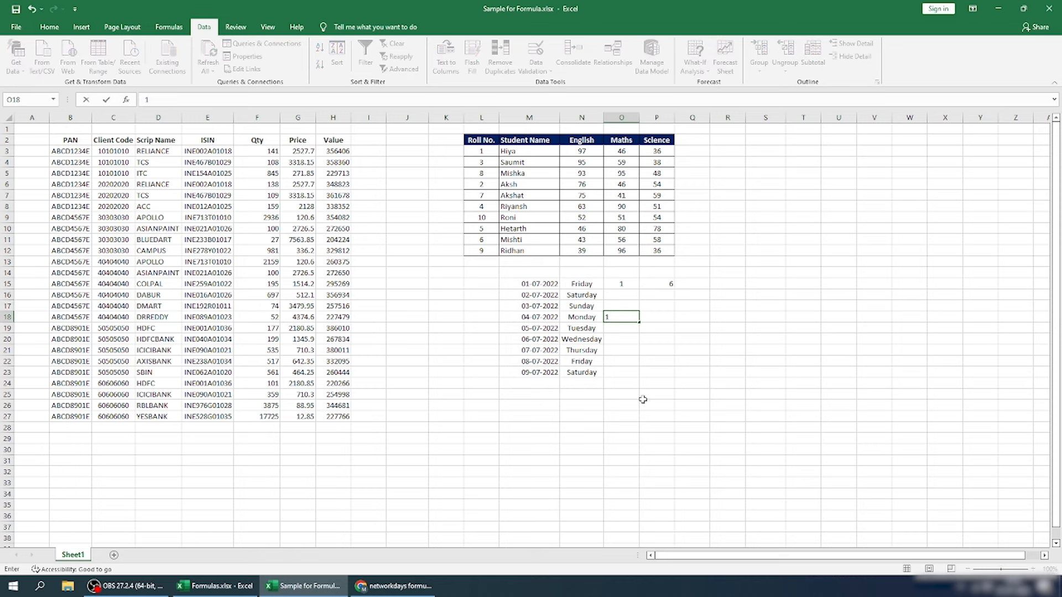
pyautogui.press('Return')
pyautogui.write('3')
pyautogui.press('Return')
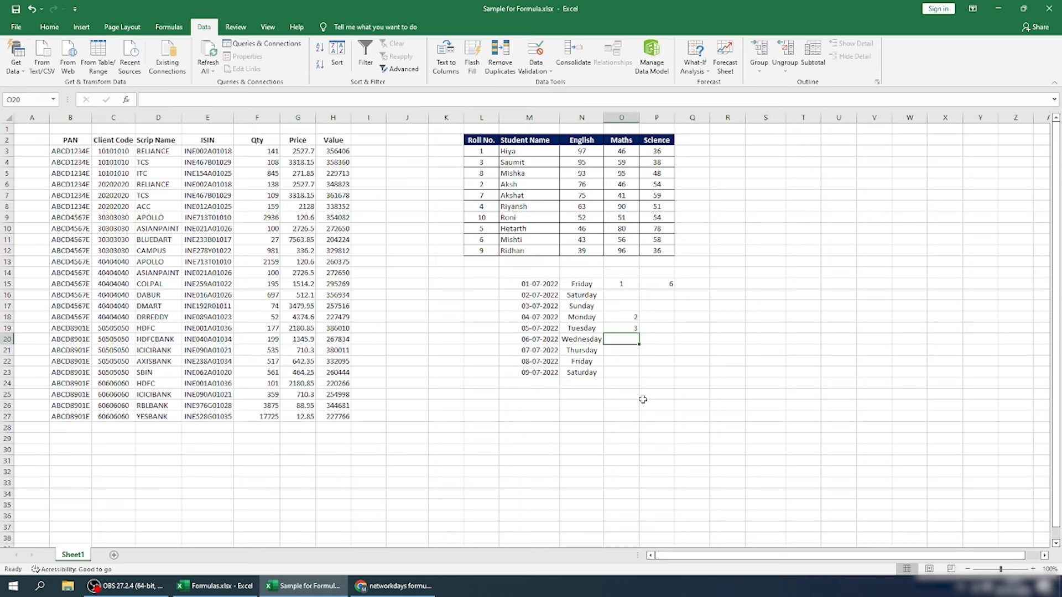
pyautogui.write('4')
pyautogui.press('Return')
pyautogui.write('5')
pyautogui.press('Return')
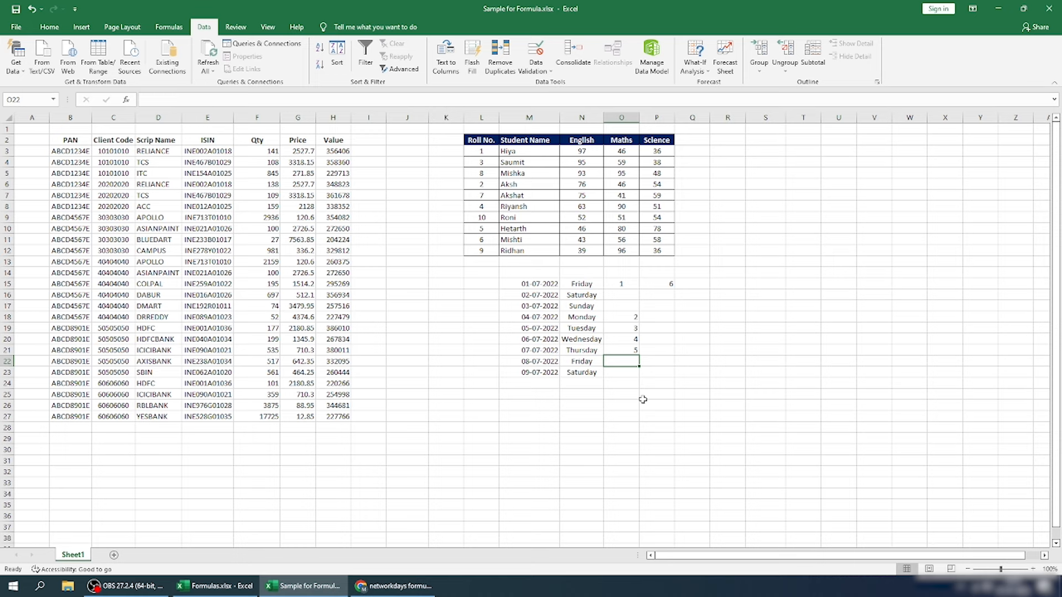
pyautogui.write('6')
pyautogui.press('Return')
# - Compare the numbered workdays in column O with the NETWORKDAYS result in P15
pyautogui.press('Up')
pyautogui.press('Up')
pyautogui.press('Up')
pyautogui.press('Up')
pyautogui.press('Up')
pyautogui.press('Up')
pyautogui.press('Up')
pyautogui.press('Up')
pyautogui.press('Right')
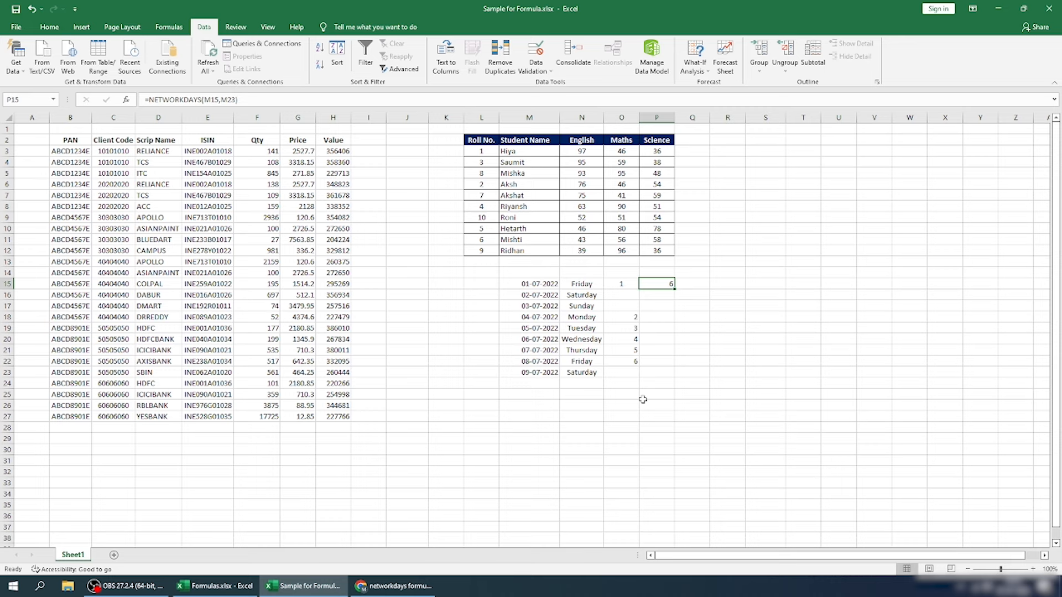
# - Enter the heading "Holidays" in R15
pyautogui.click(723, 283)
pyautogui.write('Holiday')
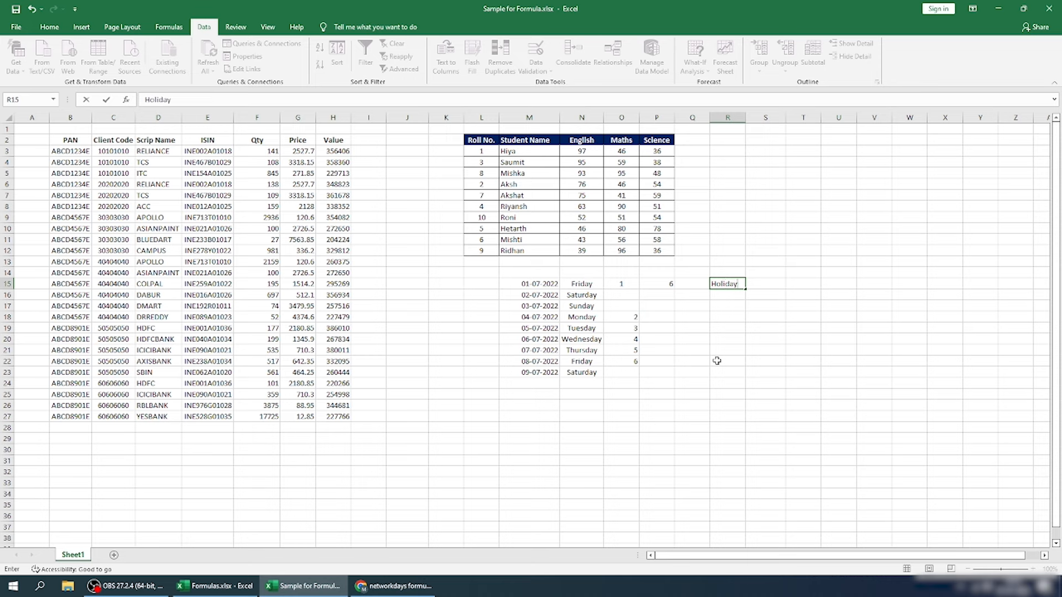
pyautogui.write('s')
pyautogui.press('Return')
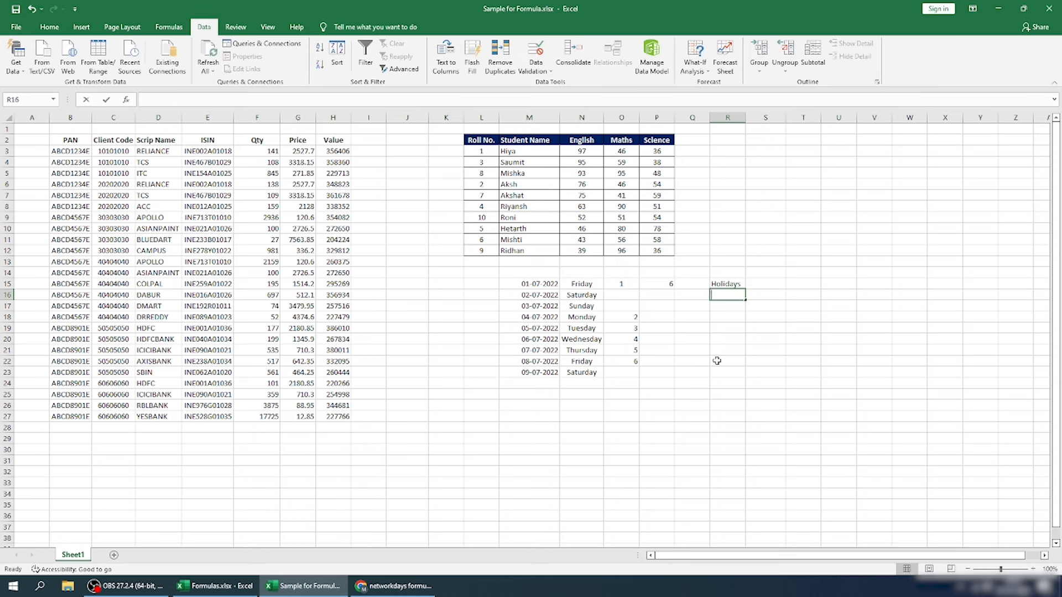
# - Enter the holiday date 05-07-2022 in R16 under the Holidays heading
pyautogui.write('=')
pyautogui.press('BackSpace')
pyautogui.write('5-7-222')
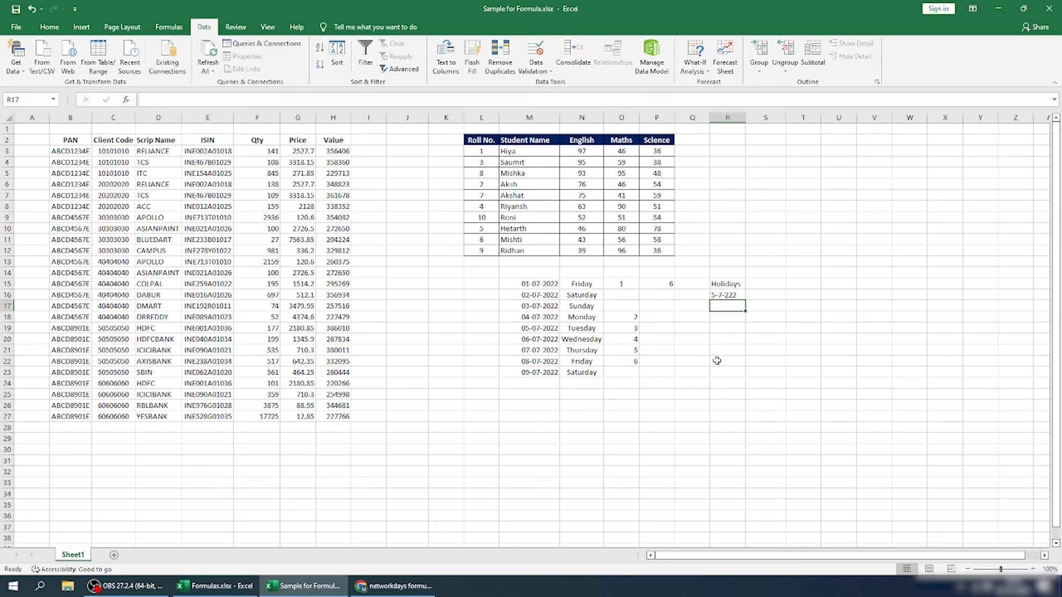
pyautogui.press('Escape')
pyautogui.write('5-7-22')
pyautogui.press('Return')
pyautogui.press('Up')
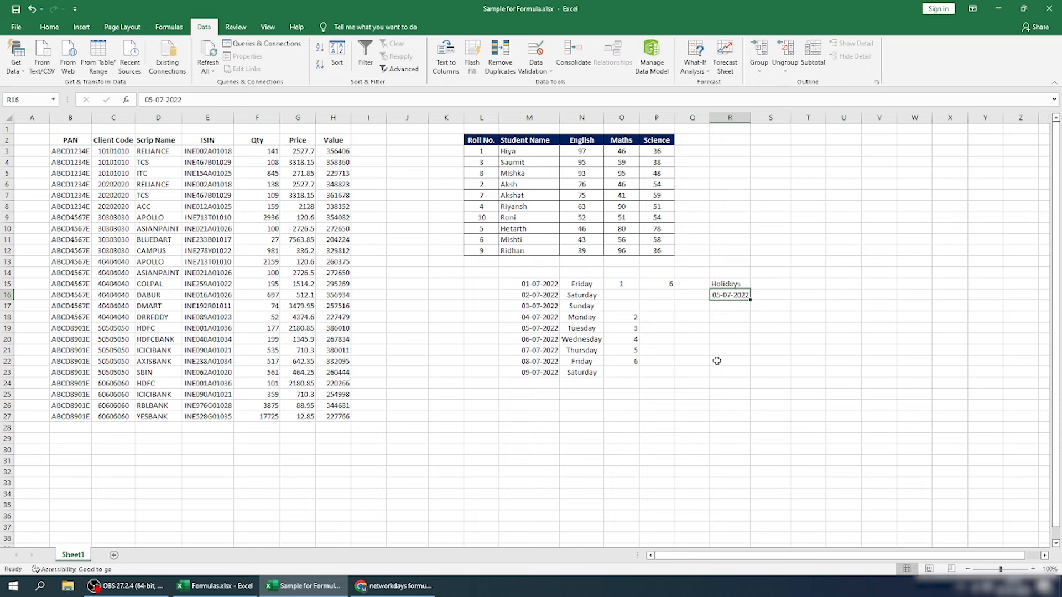
# - Add the holiday range R16:R18 as the third argument of the NETWORKDAYS formula in P15
pyautogui.click(672, 285)
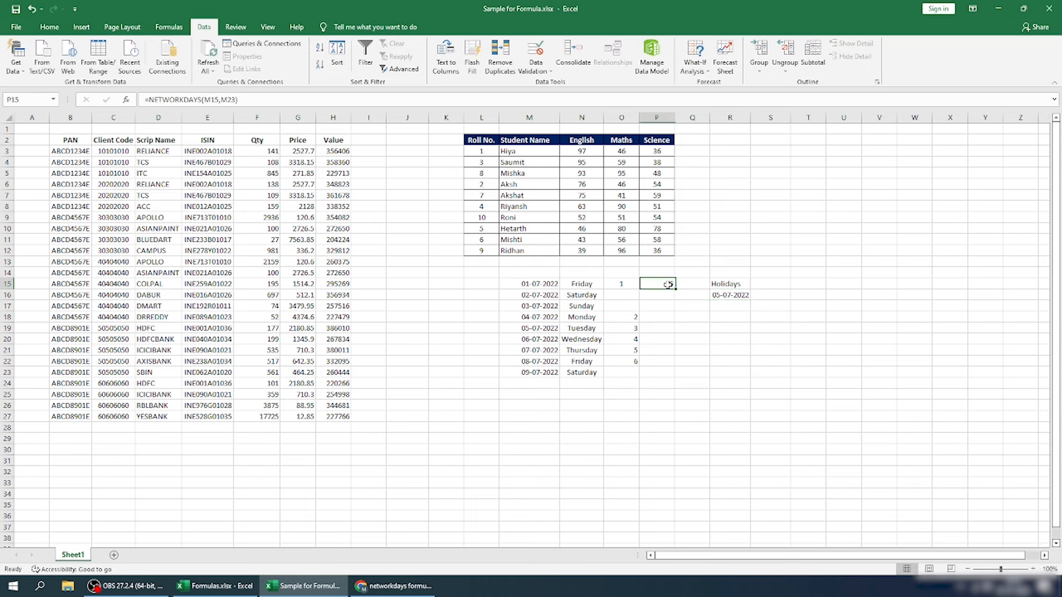
pyautogui.click(239, 97)
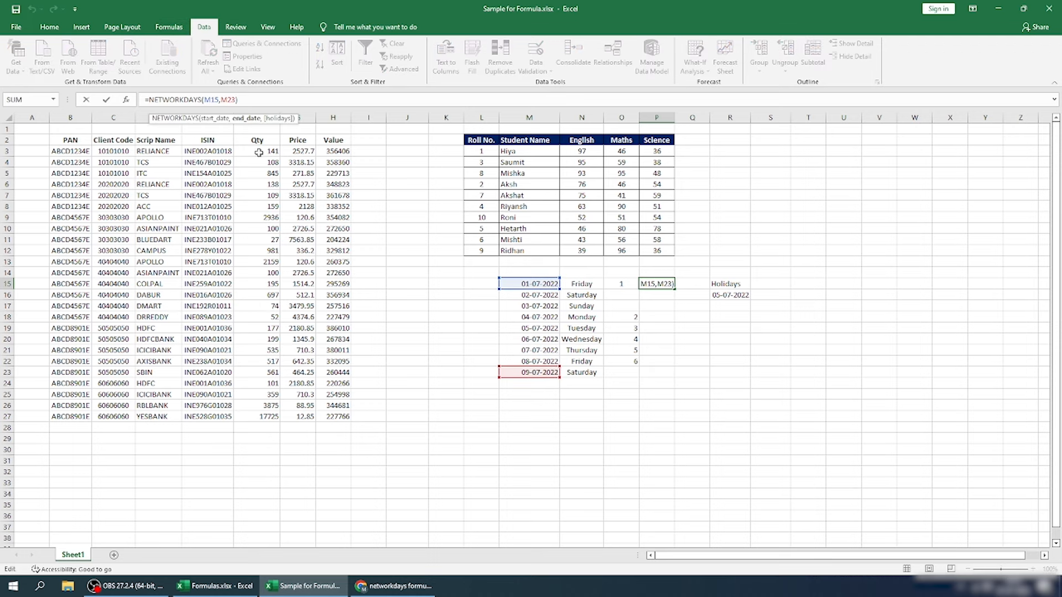
pyautogui.write(',')
pyautogui.click(741, 296)
pyautogui.moveTo(741, 298); pyautogui.dragTo(738, 319)
pyautogui.press('Return')
pyautogui.press('Up')
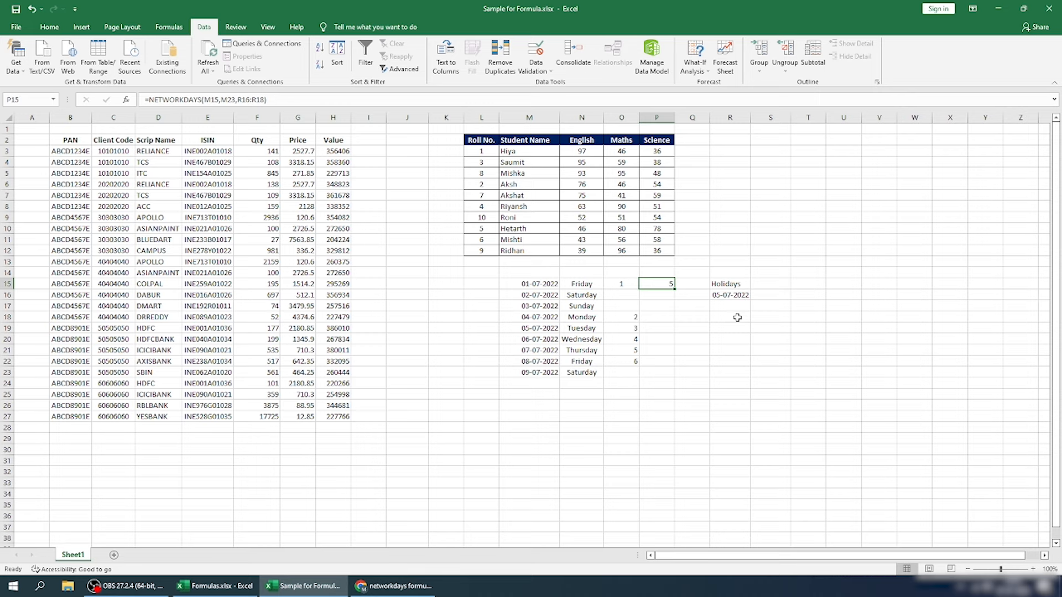
# - Enter a second holiday date, 06-07-2022, in R17
pyautogui.click(730, 306)
pyautogui.write('06-07-2022')
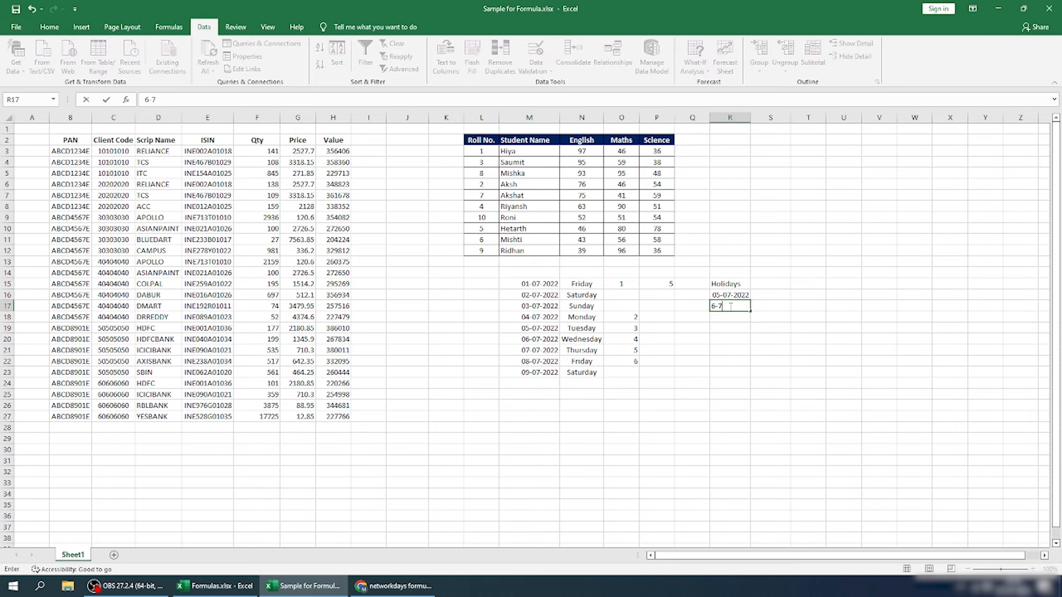
pyautogui.press('Return')
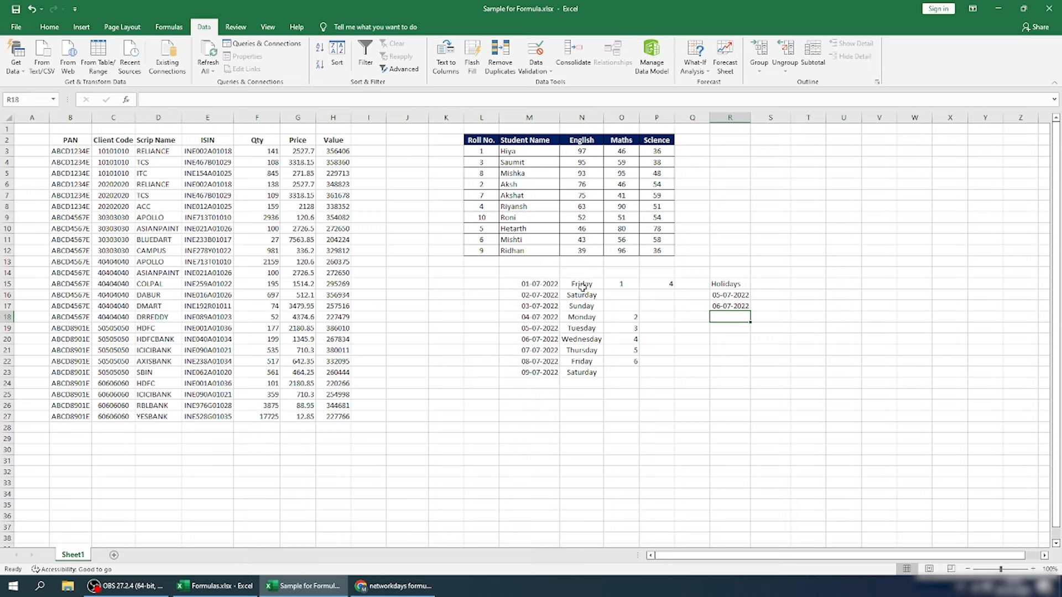
# - Clear the NETWORKDAYS example below the student table and enter the current date in M15 with the TODAY function
pyautogui.moveTo(491, 279); pyautogui.dragTo(767, 397)
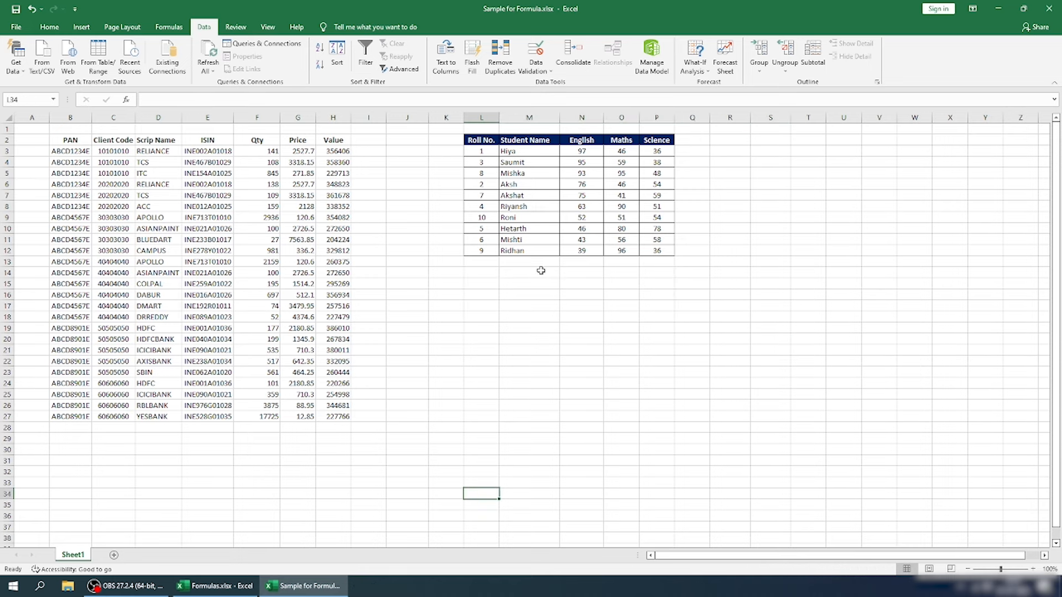
pyautogui.click(537, 281)
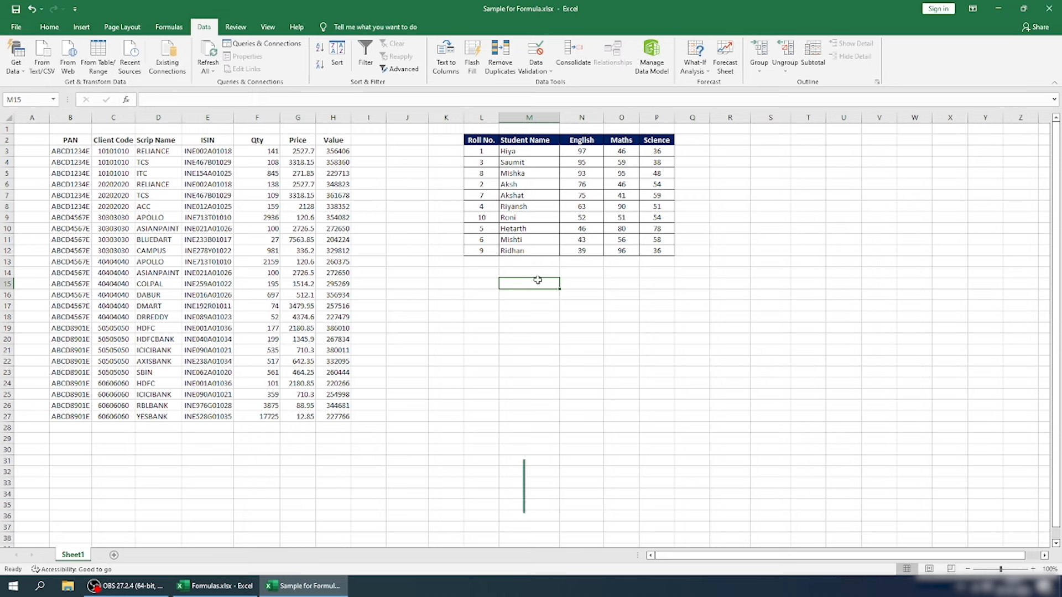
pyautogui.write('=tod')
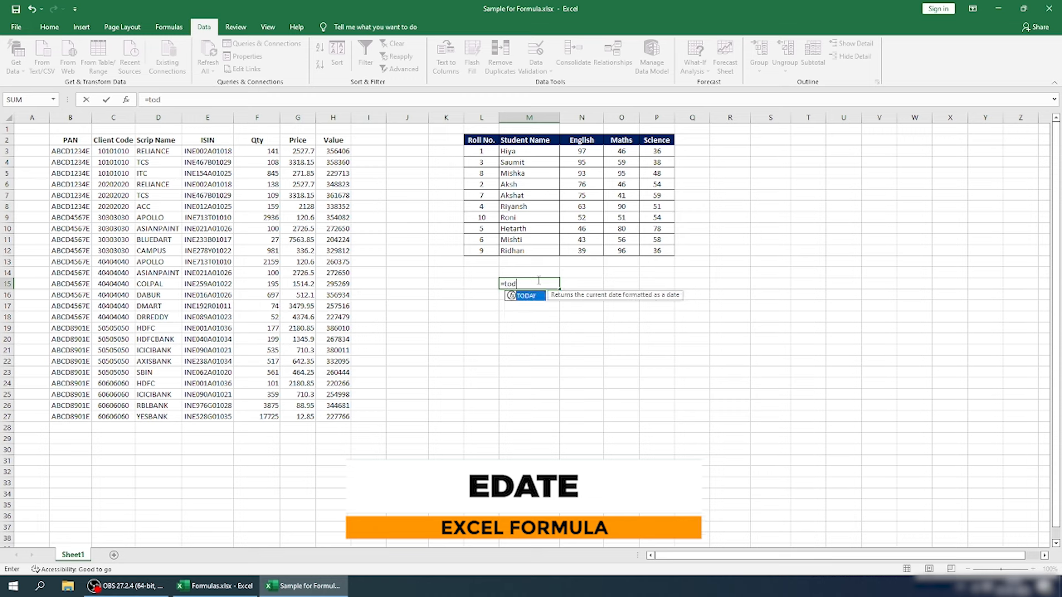
pyautogui.press('Tab')
pyautogui.press('Return')
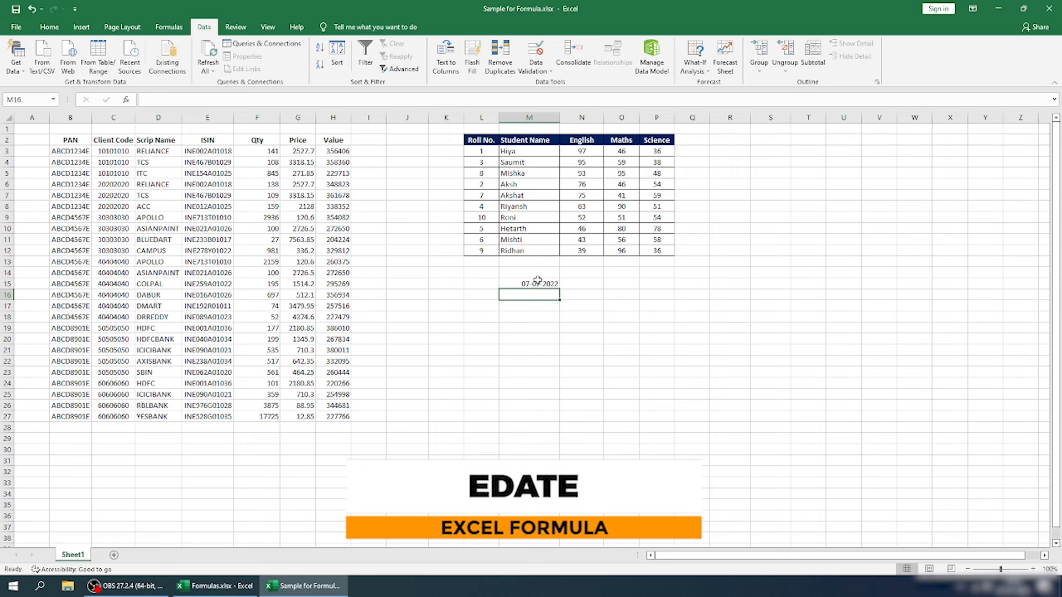
pyautogui.write('=e')
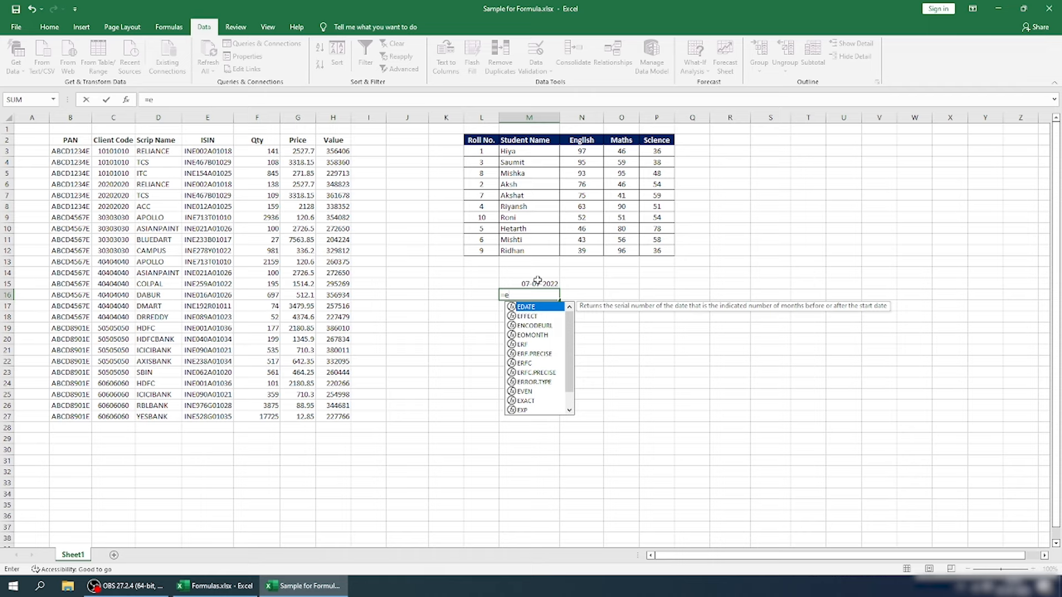
pyautogui.press('Escape')
pyautogui.press('Escape')
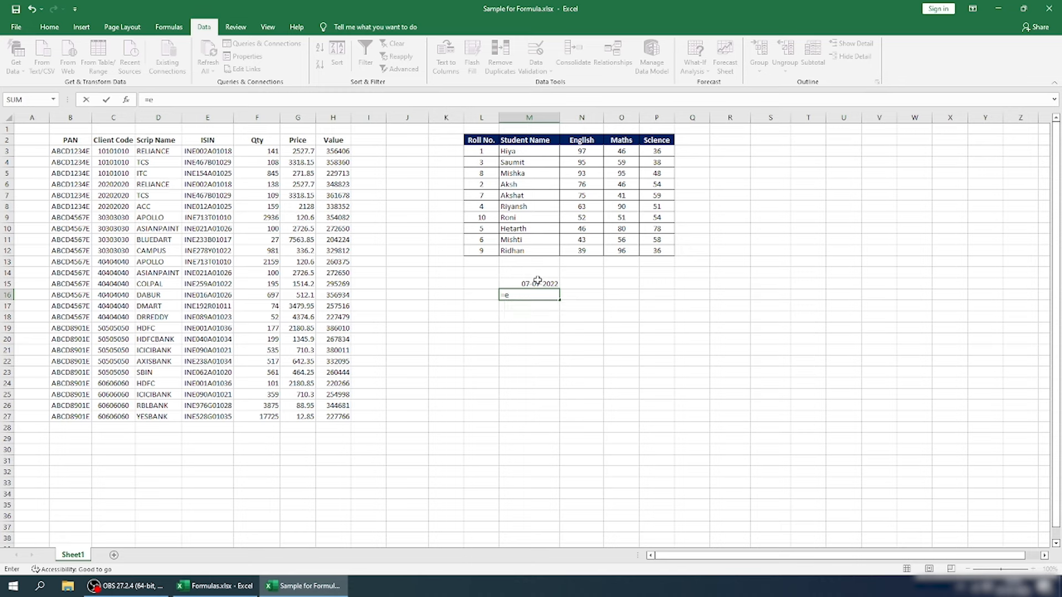
# - Try adding 30 days to the date with =M15+30 in M16 and clear that formula
pyautogui.write('=')
pyautogui.press('Up')
pyautogui.write('+30')
pyautogui.press('Return')
pyautogui.press('Up')
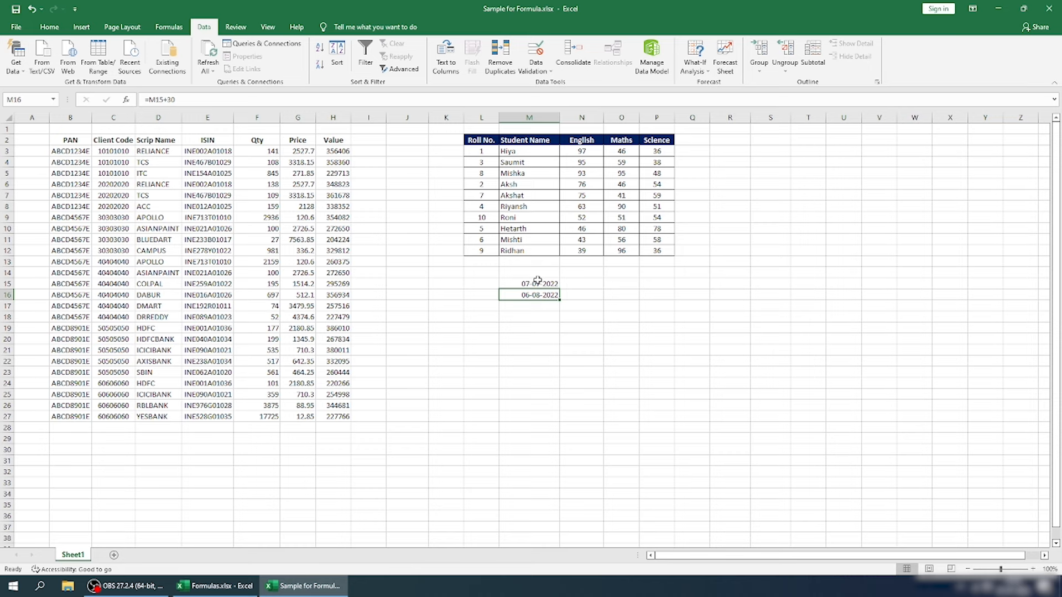
pyautogui.press('Delete')
# - Enter =EDATE(M15,1) in M16 to get the date one month after M15
pyautogui.write('=')
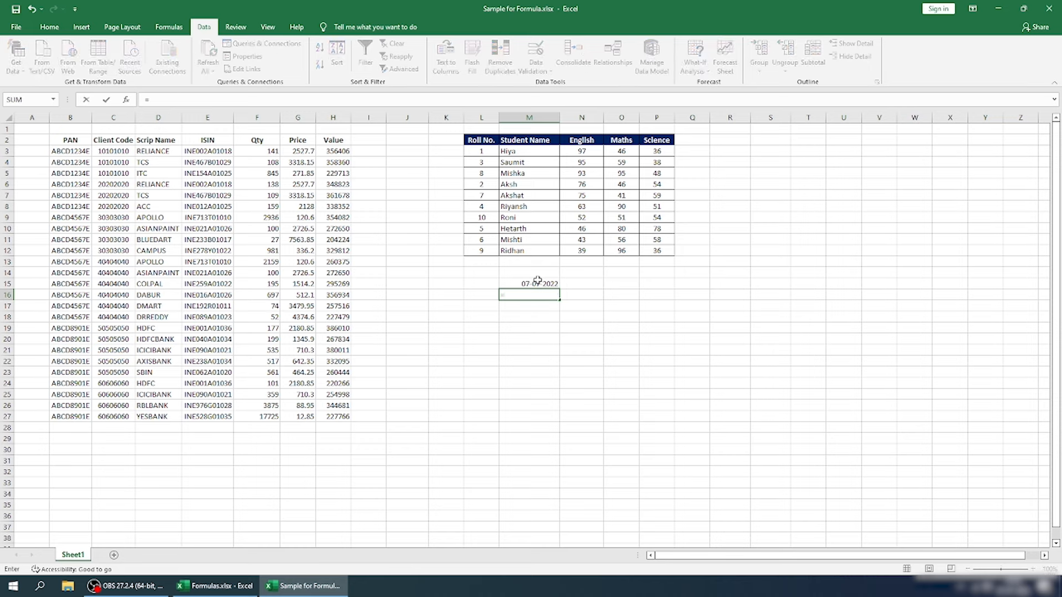
pyautogui.write('EDATE(')
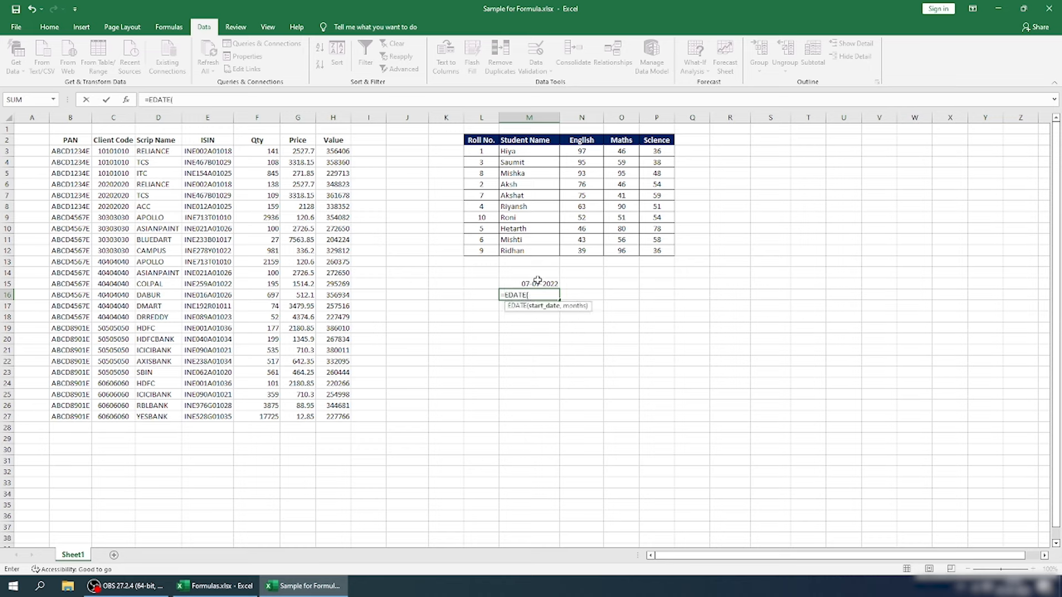
pyautogui.click(537, 282)
pyautogui.write(',1')
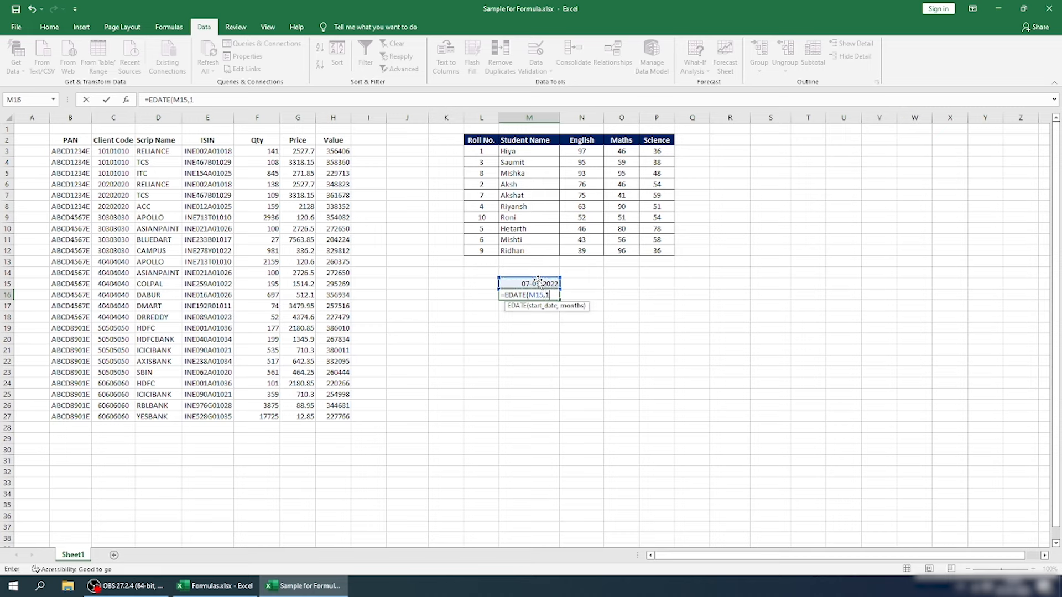
pyautogui.press('Return')
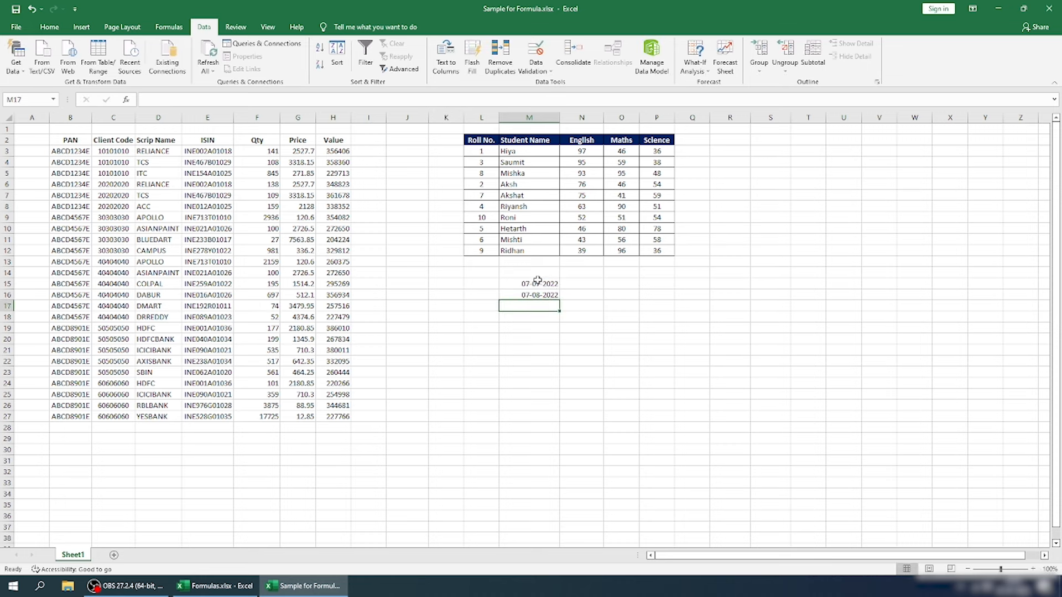
pyautogui.press('Up')
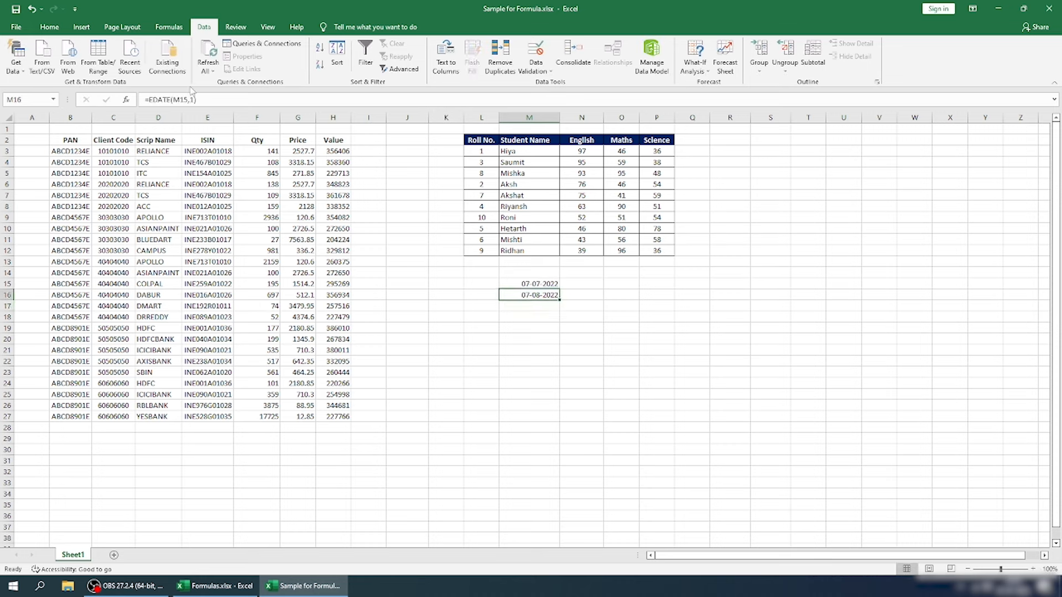
# - Set the months argument of the EDATE formula in M16 to 3
pyautogui.click(192, 99)
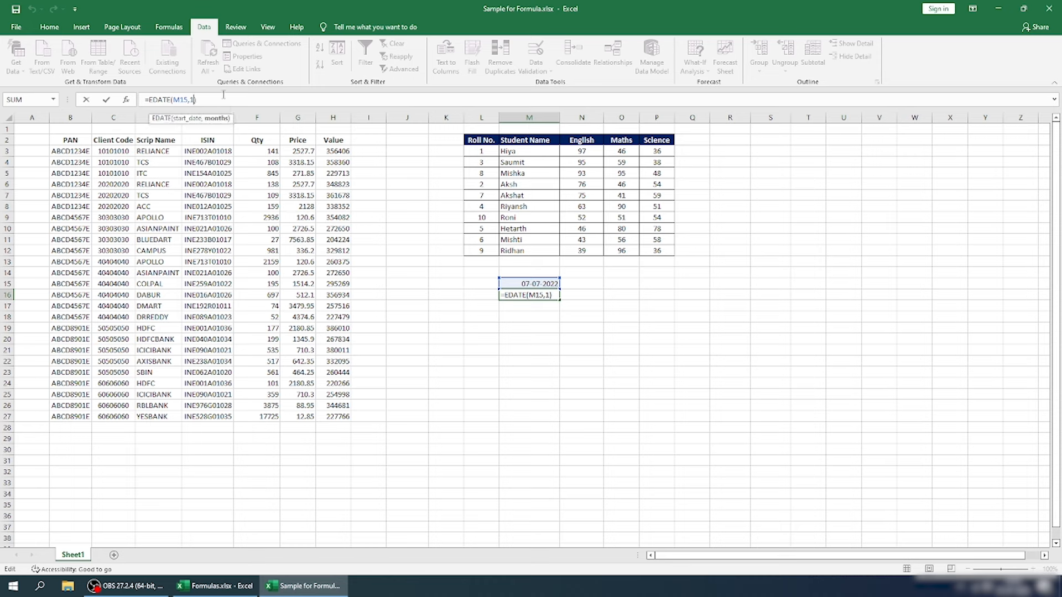
pyautogui.hotkey('shift', 'Left')
pyautogui.write('3')
pyautogui.press('Return')
pyautogui.press('Up')
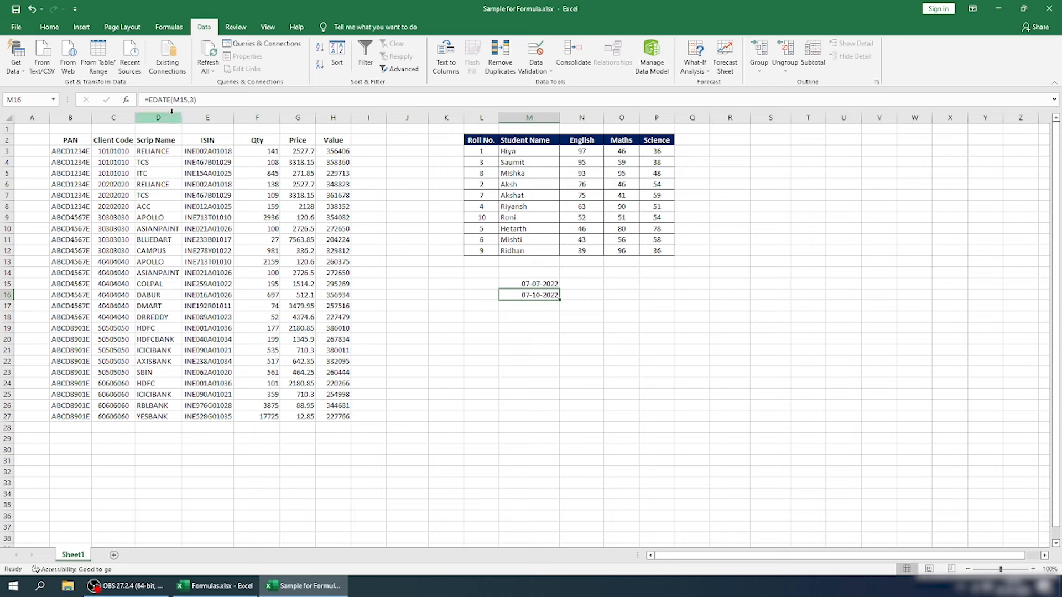
# - Set the months argument of the EDATE formula in M16 to -1 for a date one month earlier
pyautogui.click(189, 100)
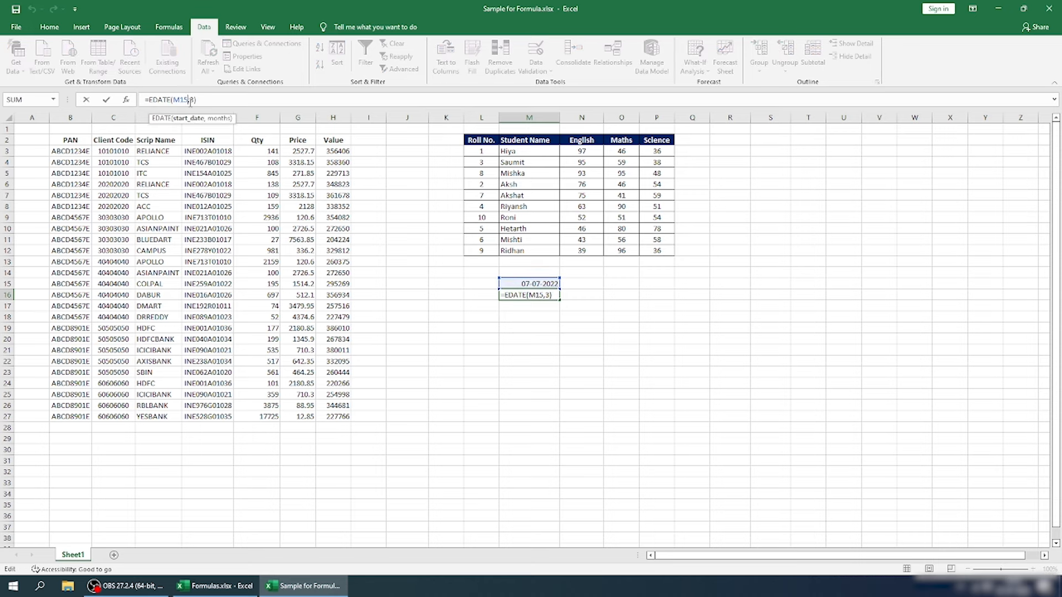
pyautogui.moveTo(189, 100); pyautogui.dragTo(193, 100)
pyautogui.write('-1')
pyautogui.press('Return')
pyautogui.press('Up')
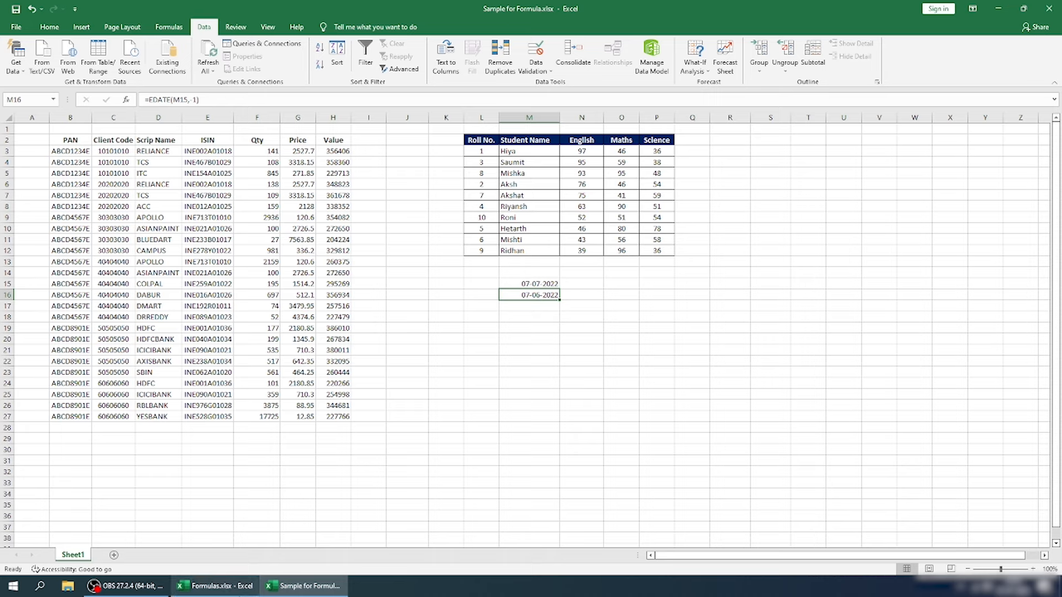
# - Clear the EDATE example from M15:N19
pyautogui.moveTo(529, 284); pyautogui.dragTo(572, 323)
pyautogui.press('Delete')
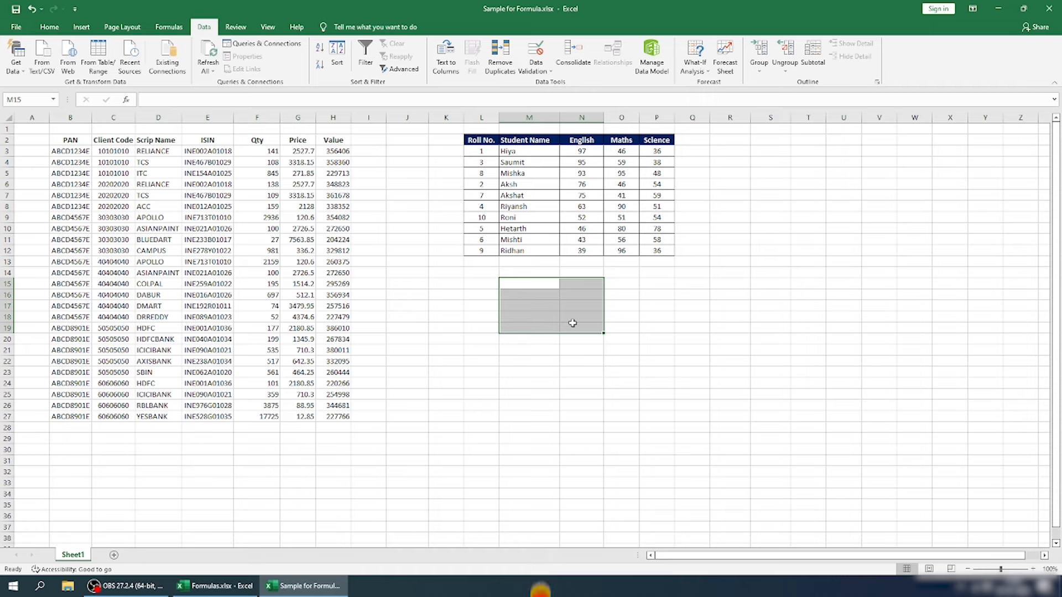
pyautogui.click(518, 281)
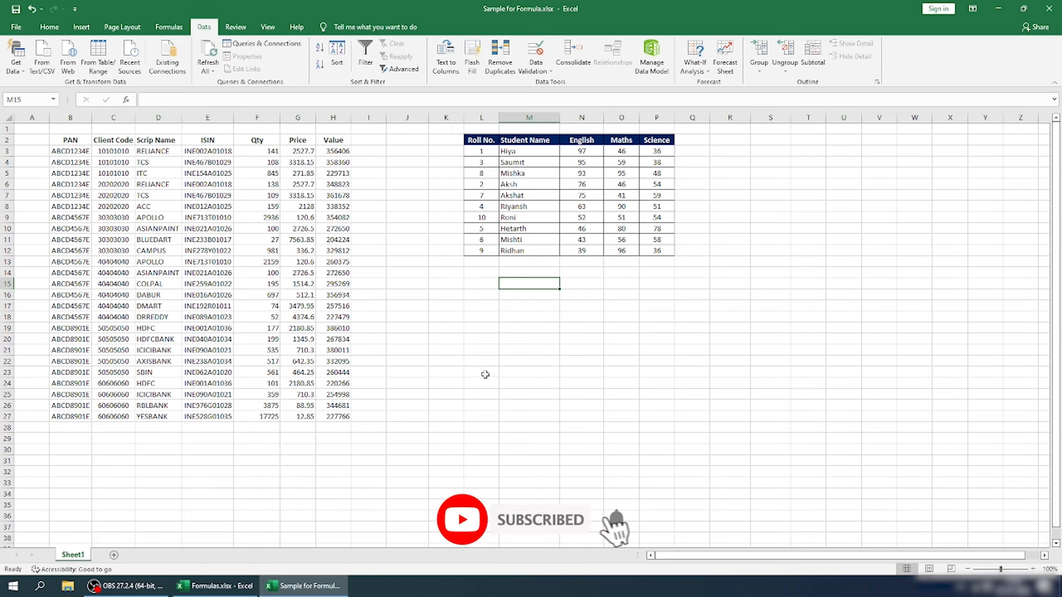
pyautogui.moveTo(480, 274); pyautogui.dragTo(579, 337)
pyautogui.click(729, 328)
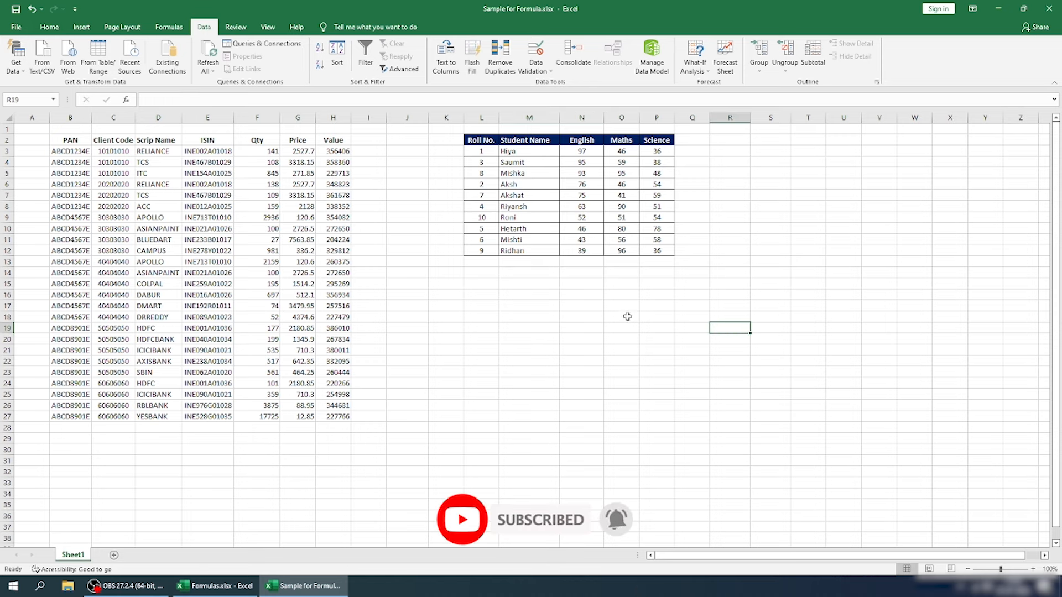